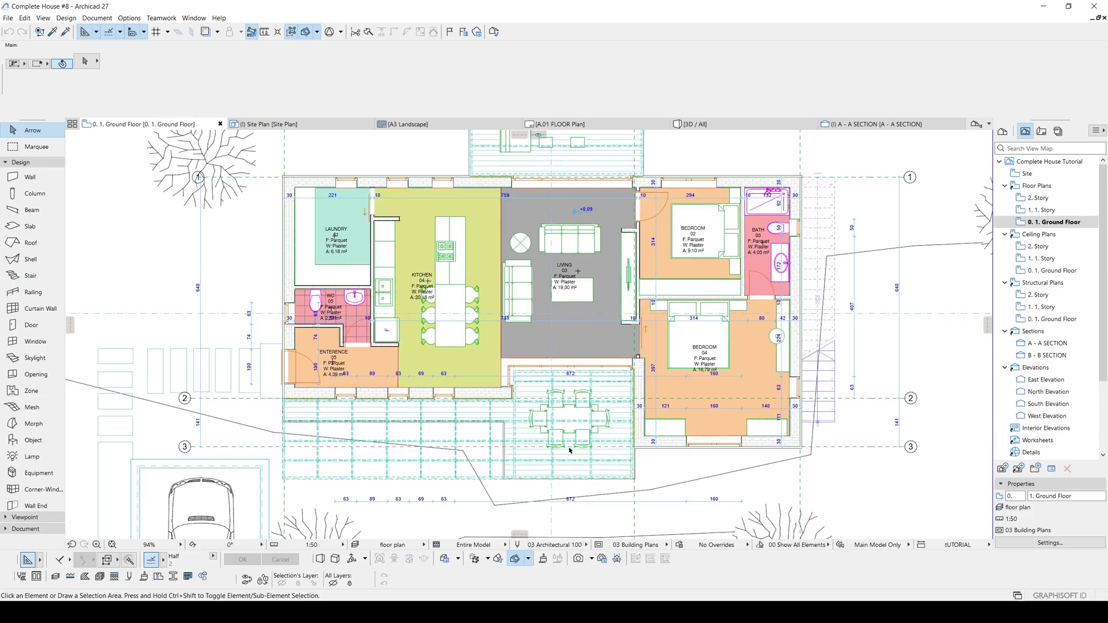
scroll(545, 429, "up", 4)
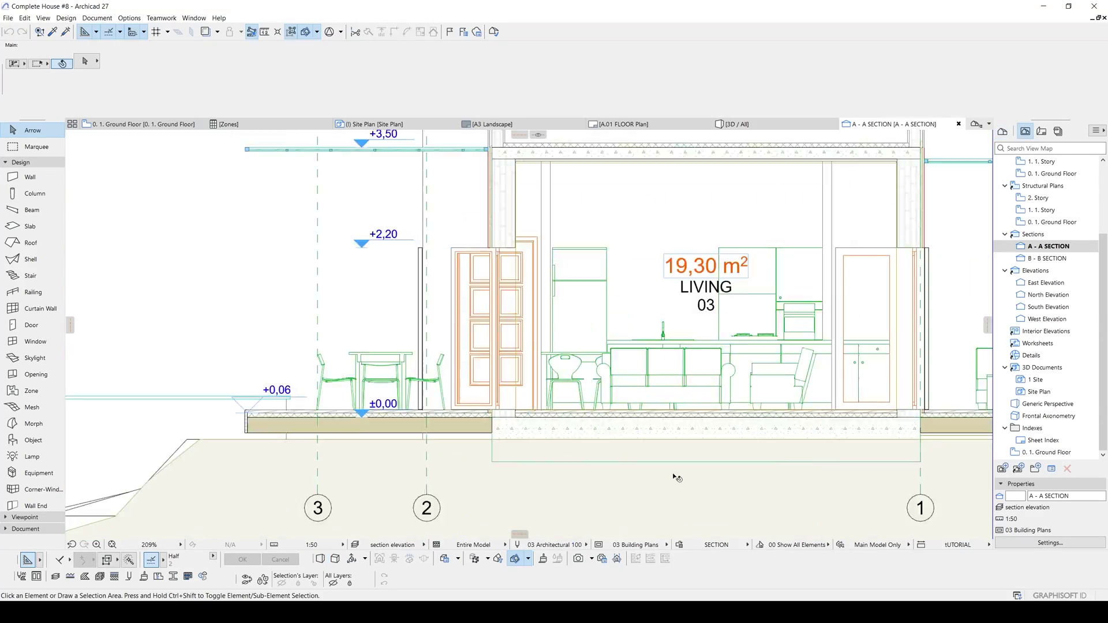
scroll(677, 477, "down", 5)
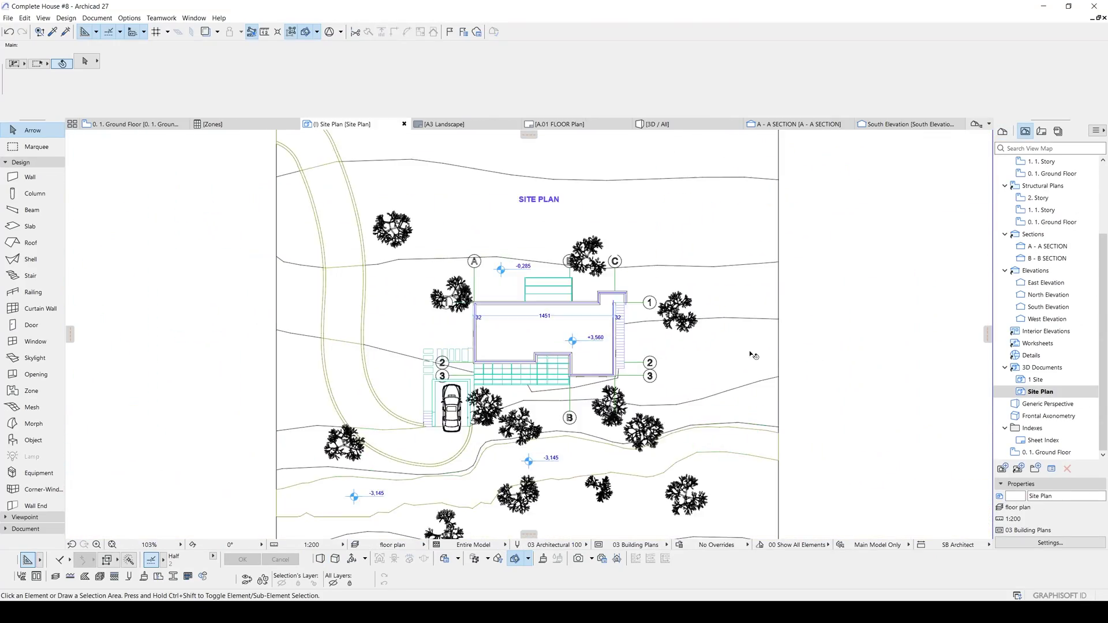
scroll(729, 337, "up", 3)
middle_click_drag(729, 337, 829, 220)
middle_click_drag(753, 234, 746, 404)
middle_click_drag(792, 244, 787, 375)
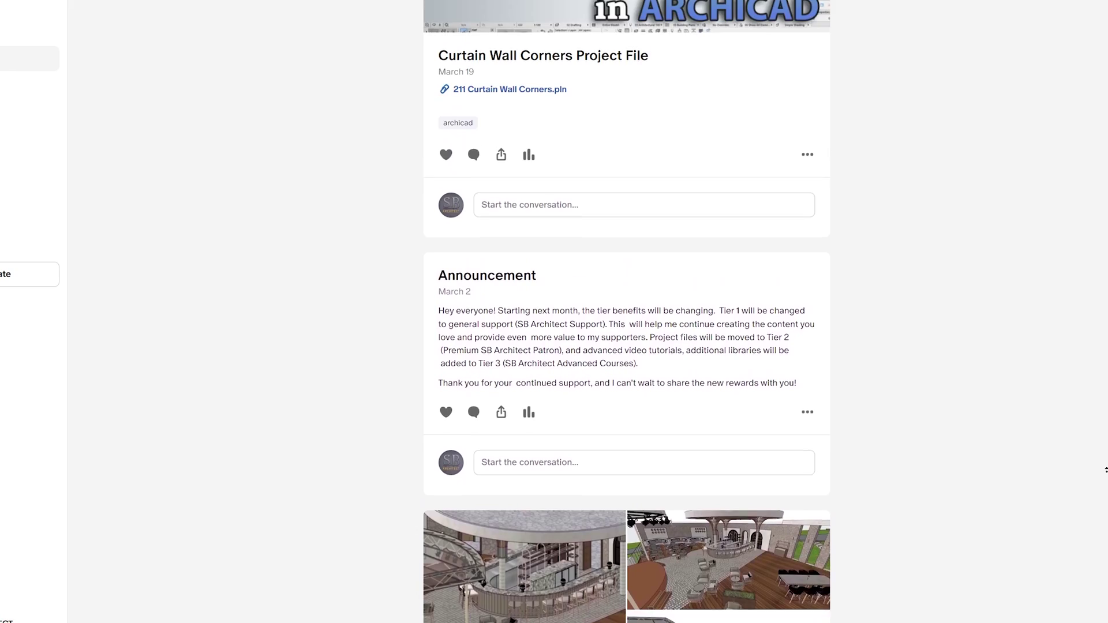
scroll(1105, 462, "up", 7)
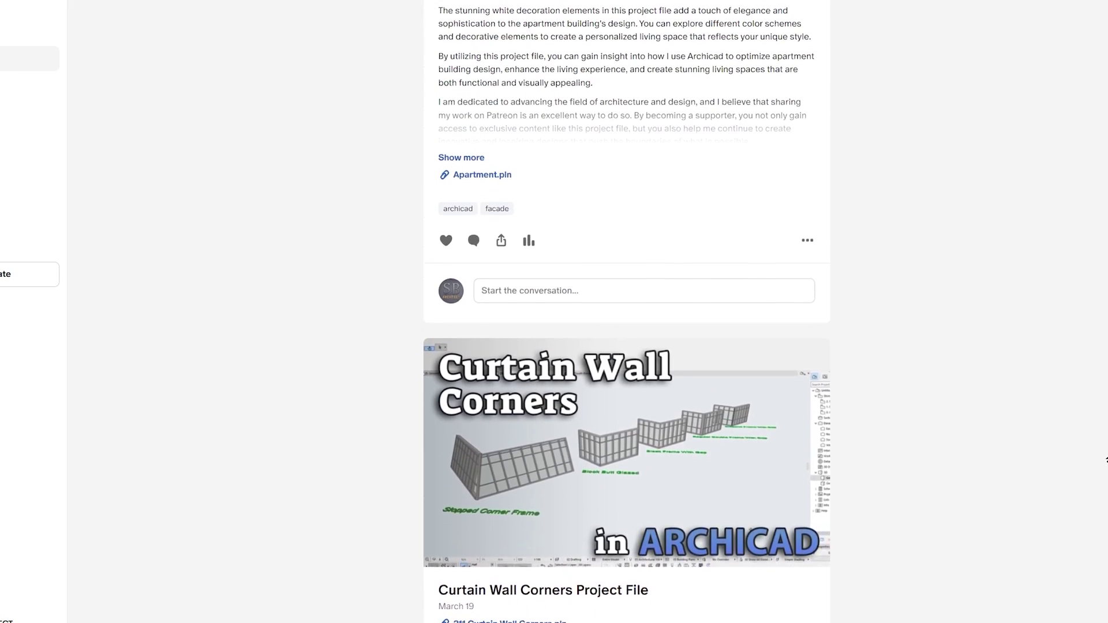
scroll(1106, 460, "up", 10)
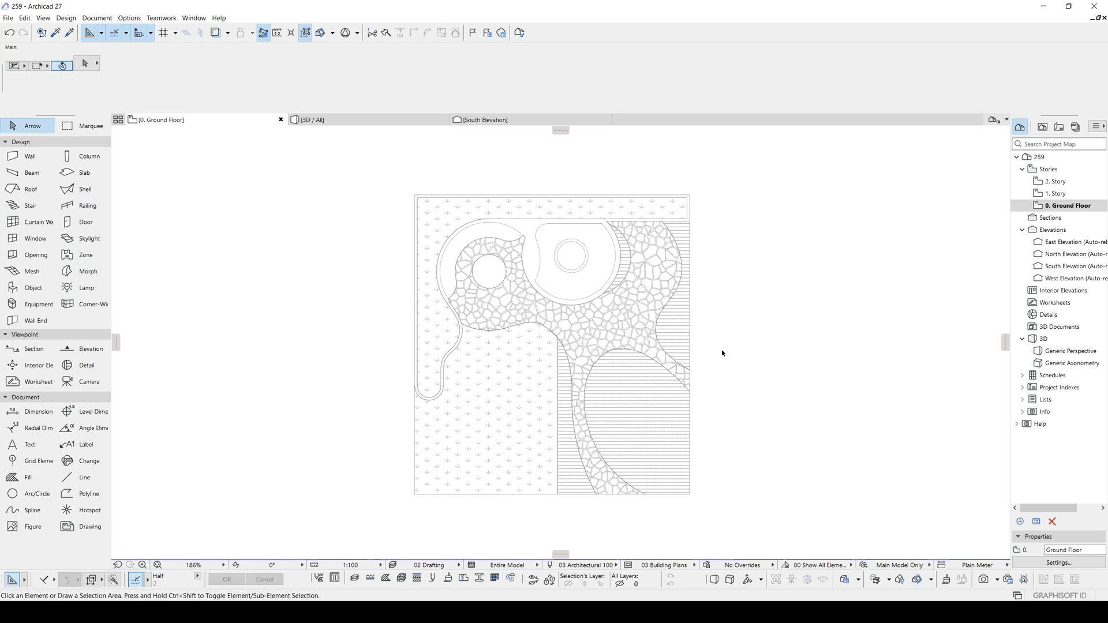
Step: Examine the ground floor garden plan, including its paving, grass and deck fills and the curved and circular outlines
scroll(524, 393, "up", 2)
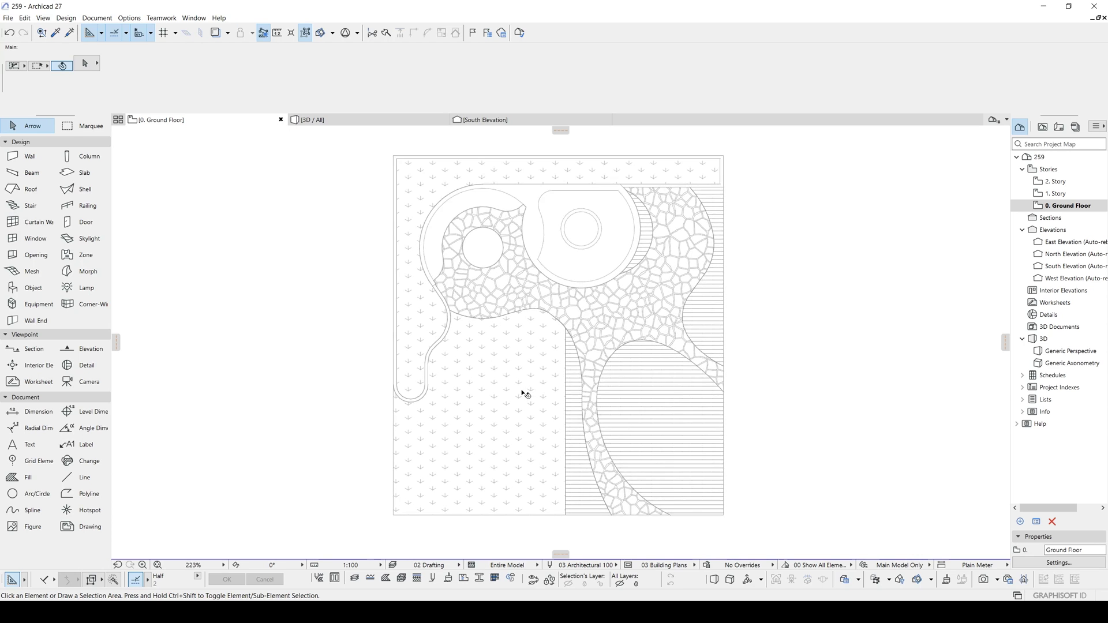
scroll(525, 394, "up", 2)
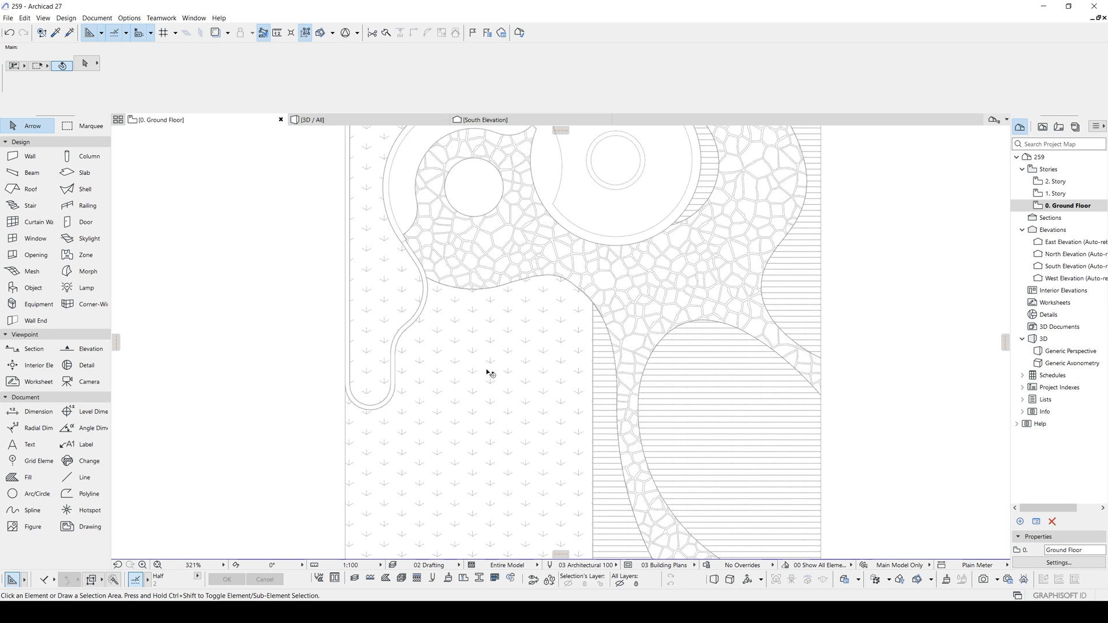
middle_click_drag(703, 411, 607, 374)
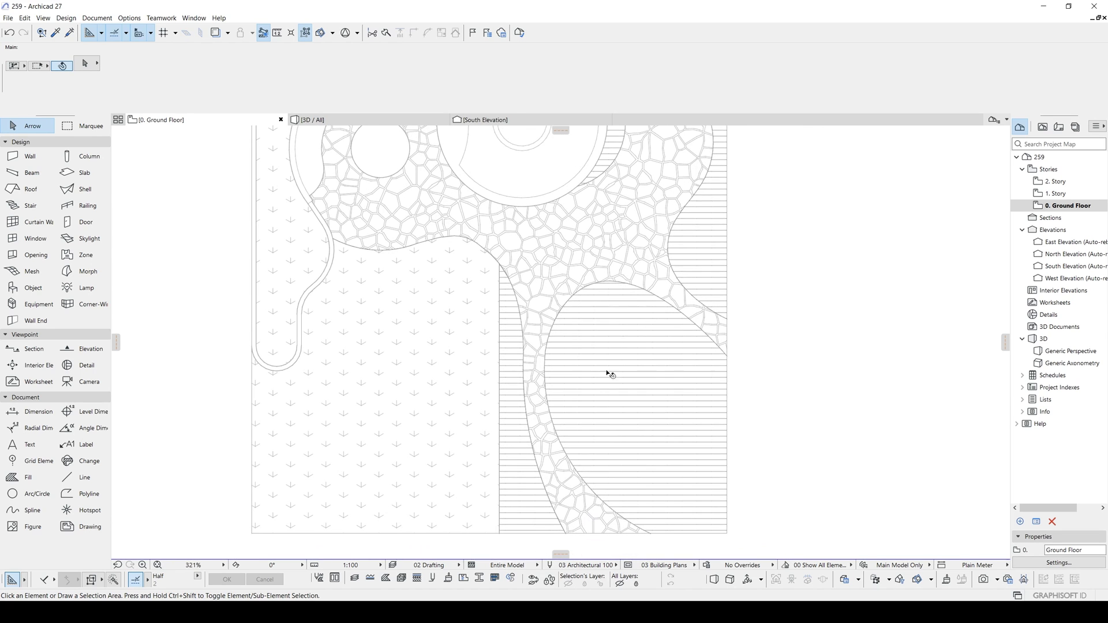
middle_click_drag(635, 280, 636, 409)
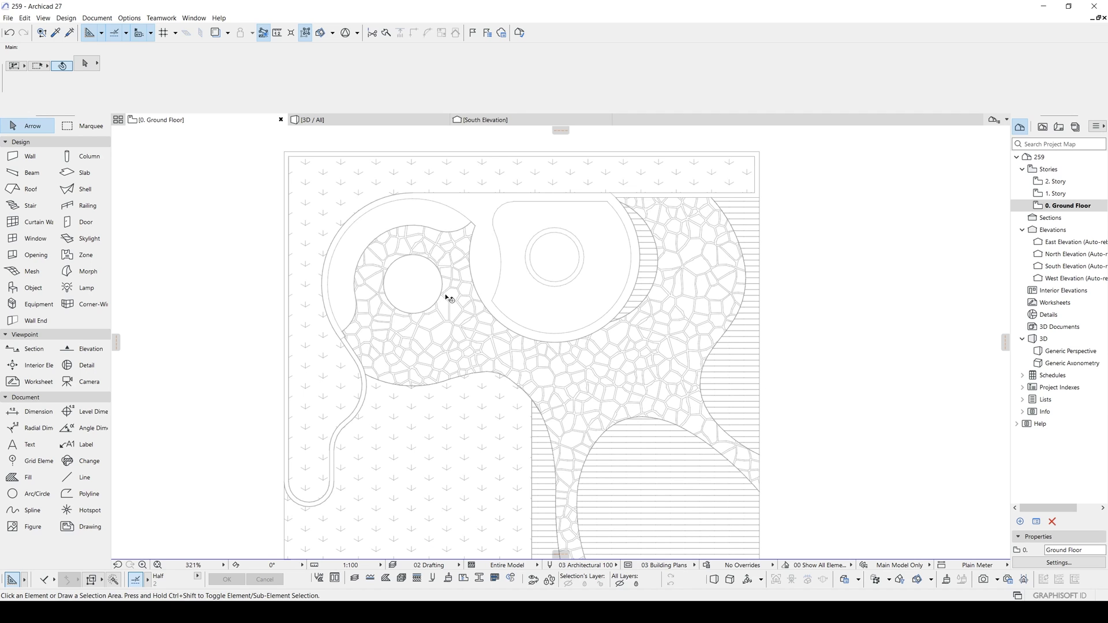
middle_click_drag(447, 297, 607, 364)
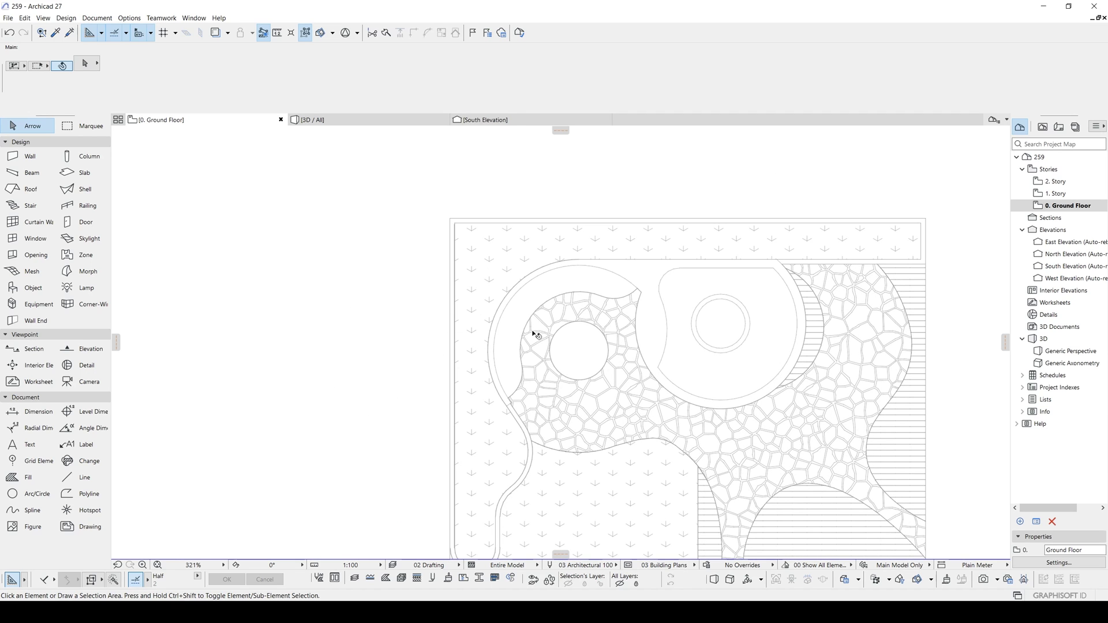
scroll(500, 263, "down", 3)
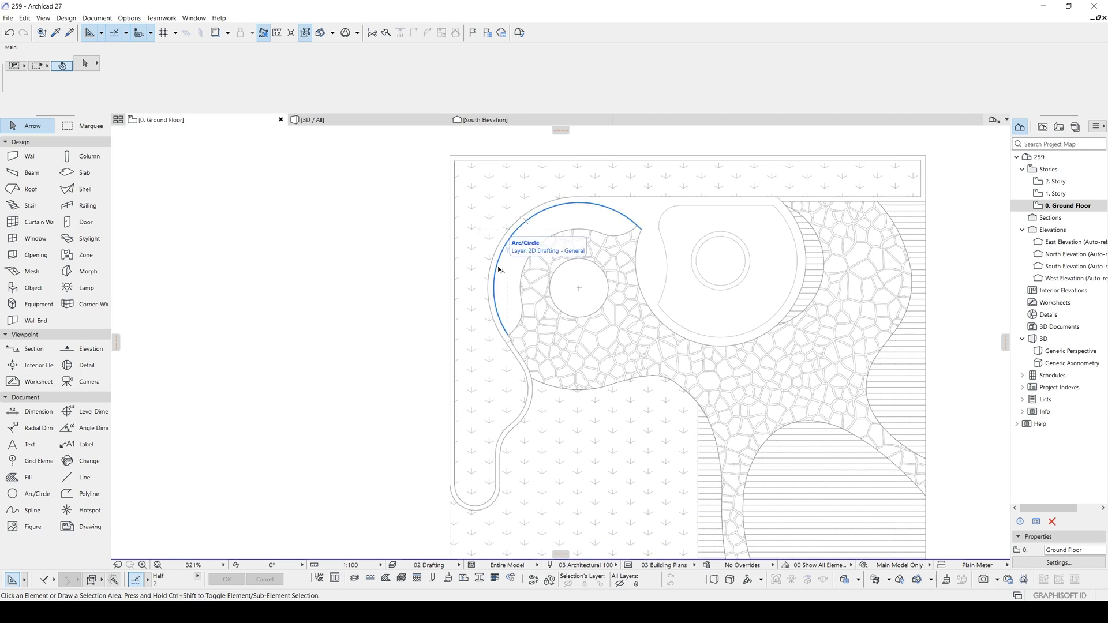
scroll(520, 272, "up", 2)
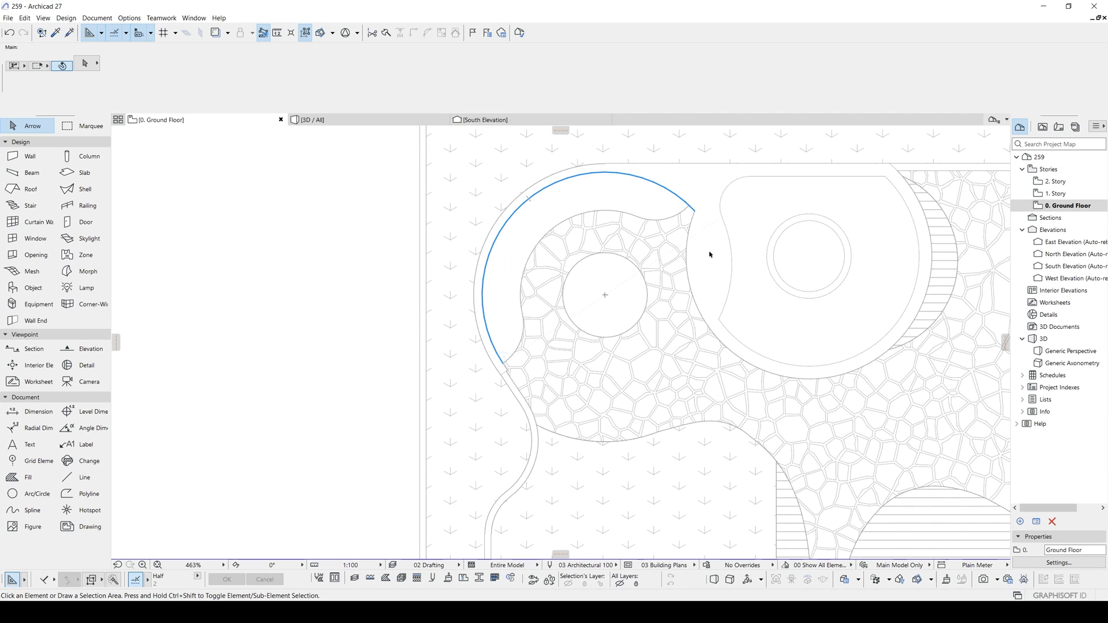
middle_click_drag(792, 258, 583, 295)
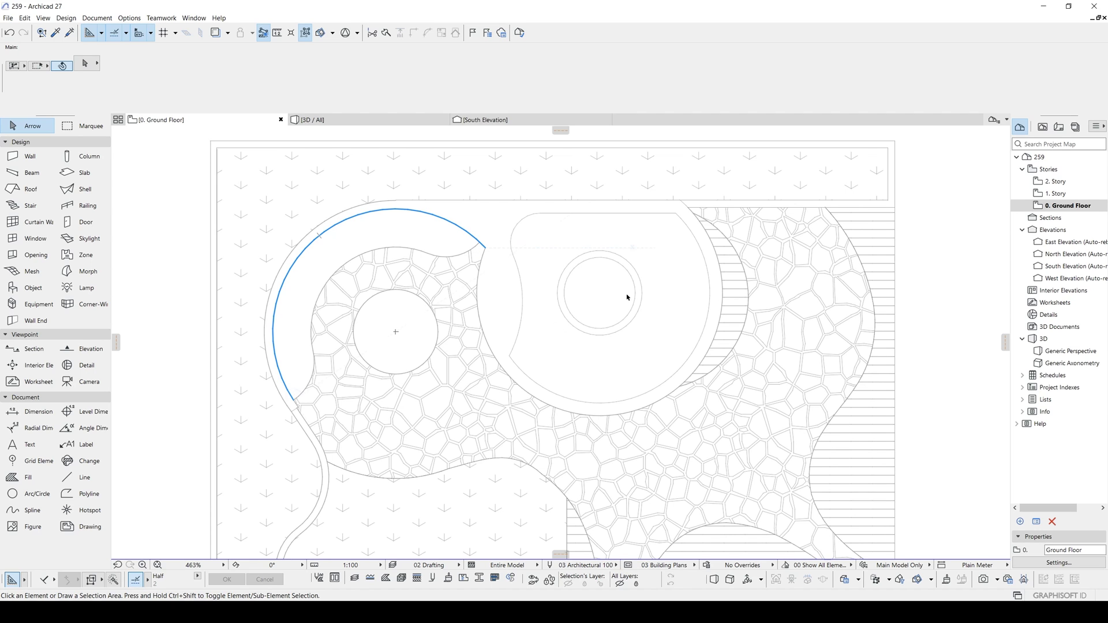
scroll(622, 298, "down", 5)
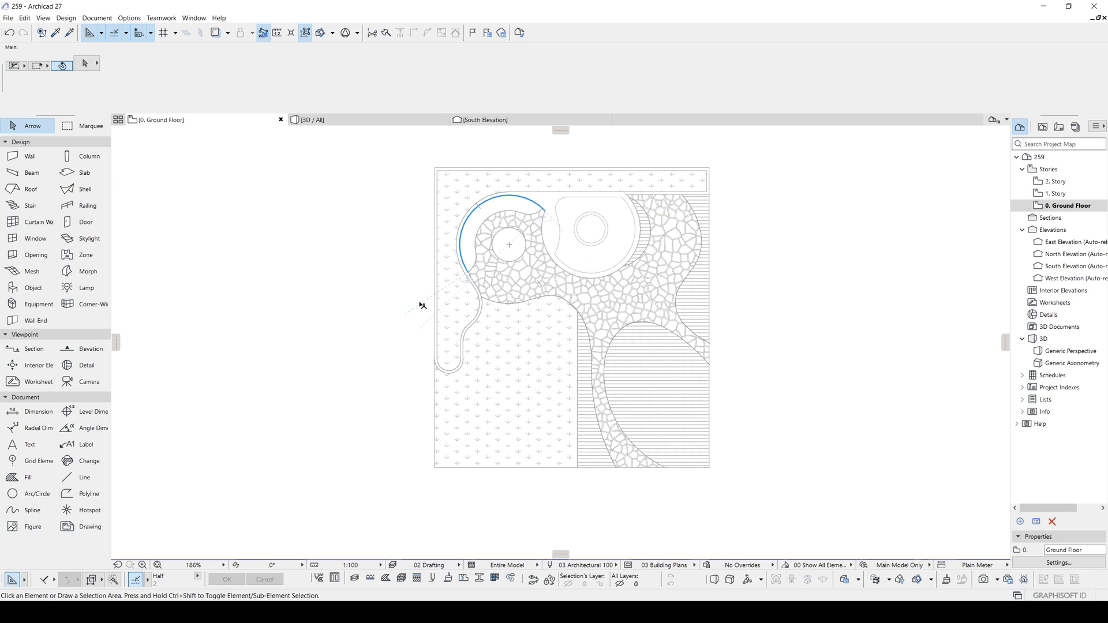
Step: Draw a rotated rectangle mesh over the whole garden plan, aligned with its upper edge and reaching the opposite lower corner
left_click(31, 272)
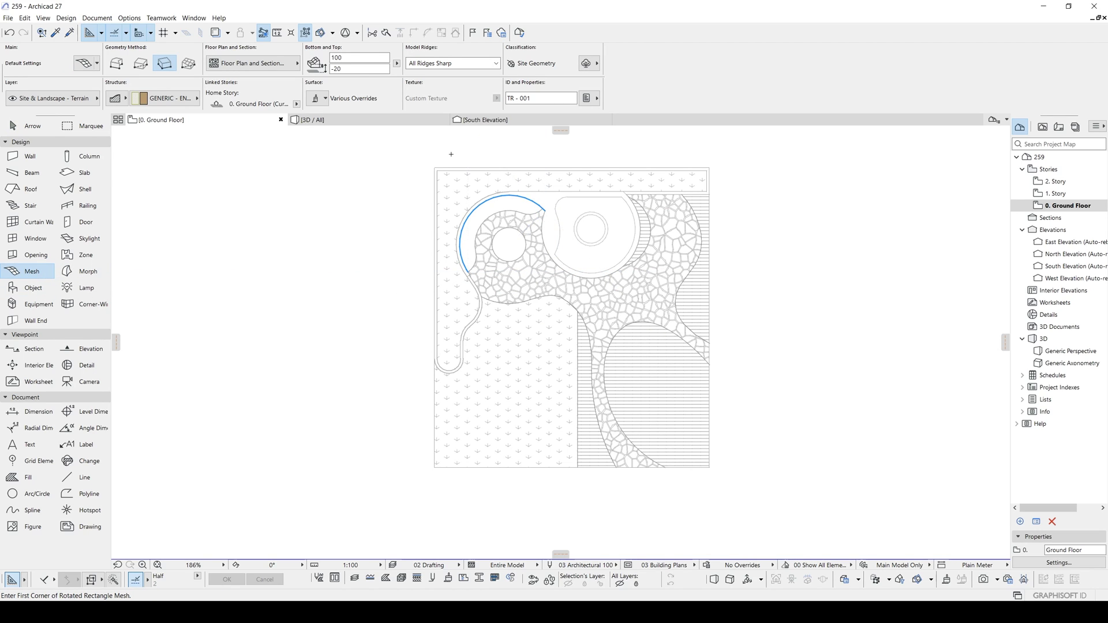
scroll(450, 159, "up", 3)
left_click(428, 173)
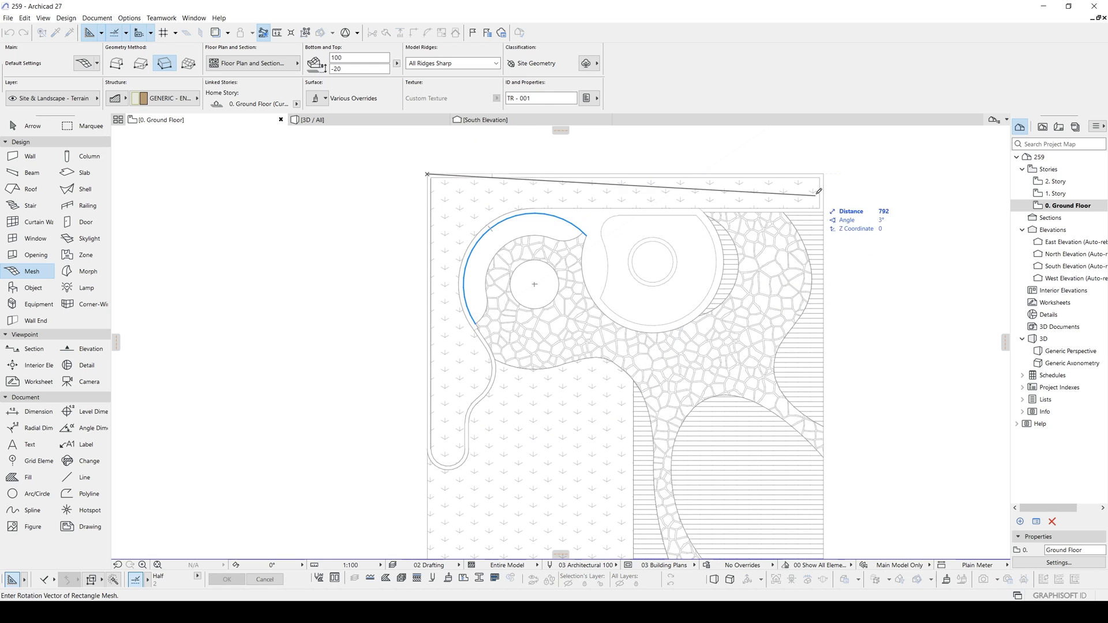
left_click(823, 173)
middle_click_drag(814, 345, 781, 198)
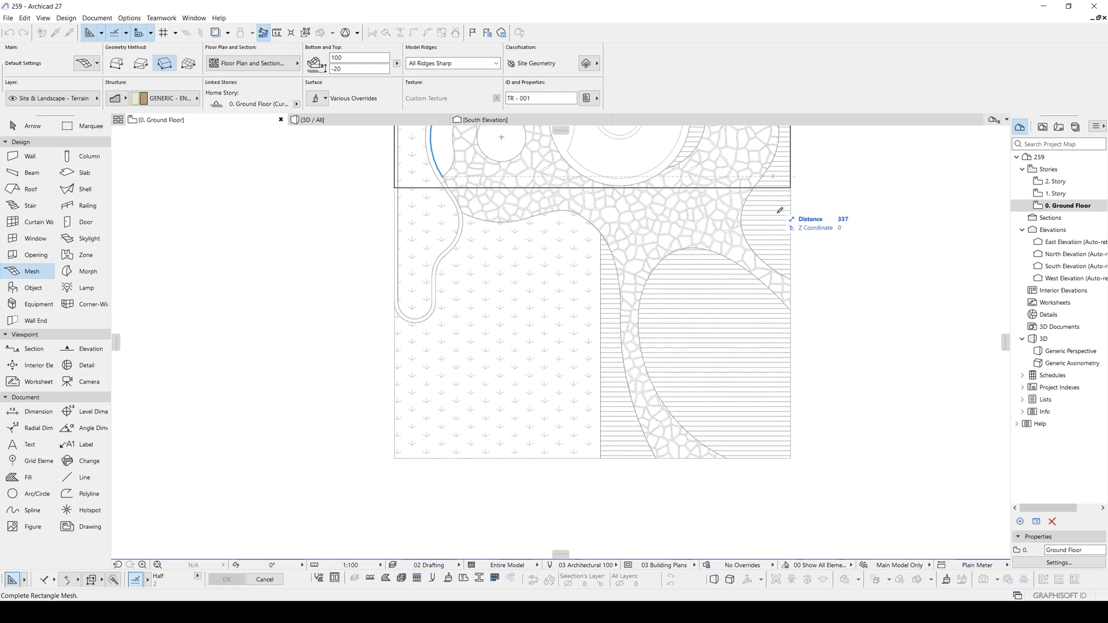
left_click(791, 458)
middle_click_drag(808, 353, 774, 423)
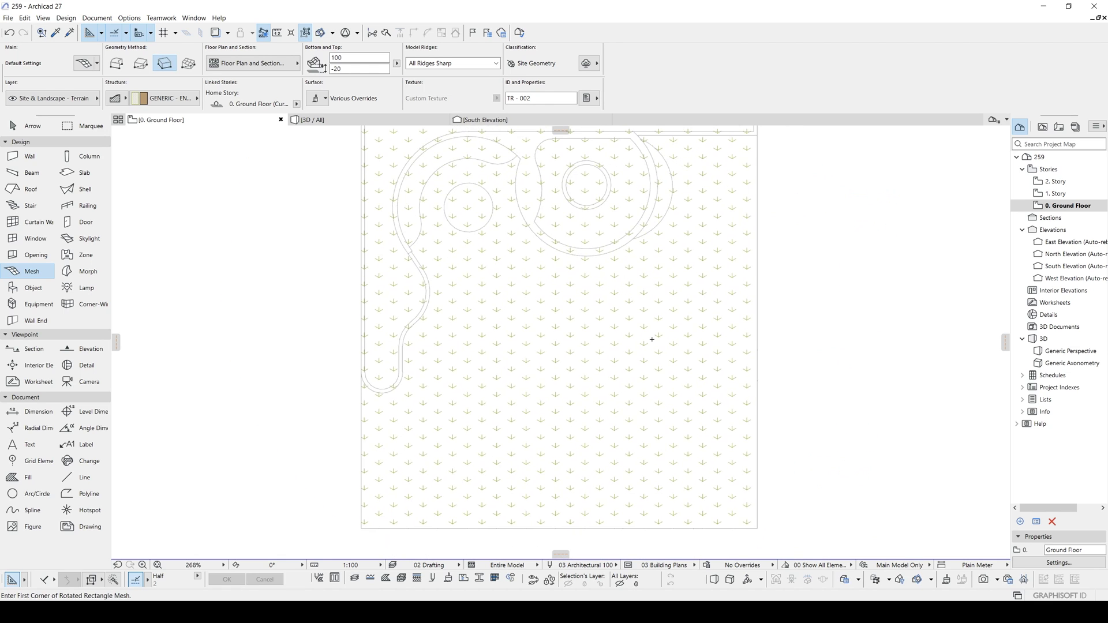
key("Escape")
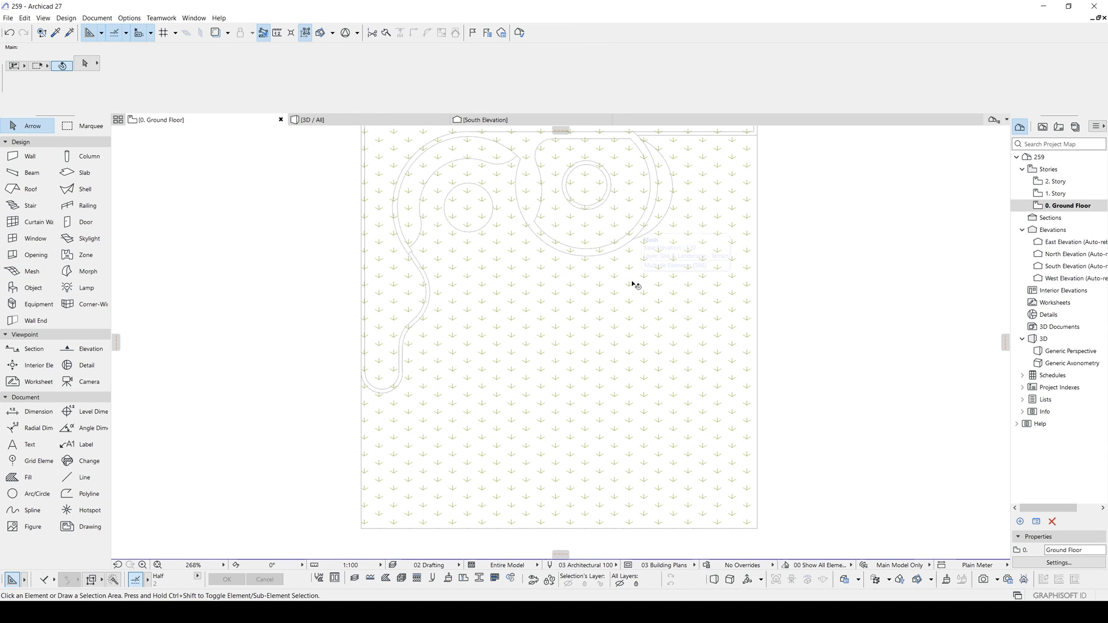
Step: Turn off the cover fills of the new rectangular terrain mesh on the floor plan
left_click(576, 277)
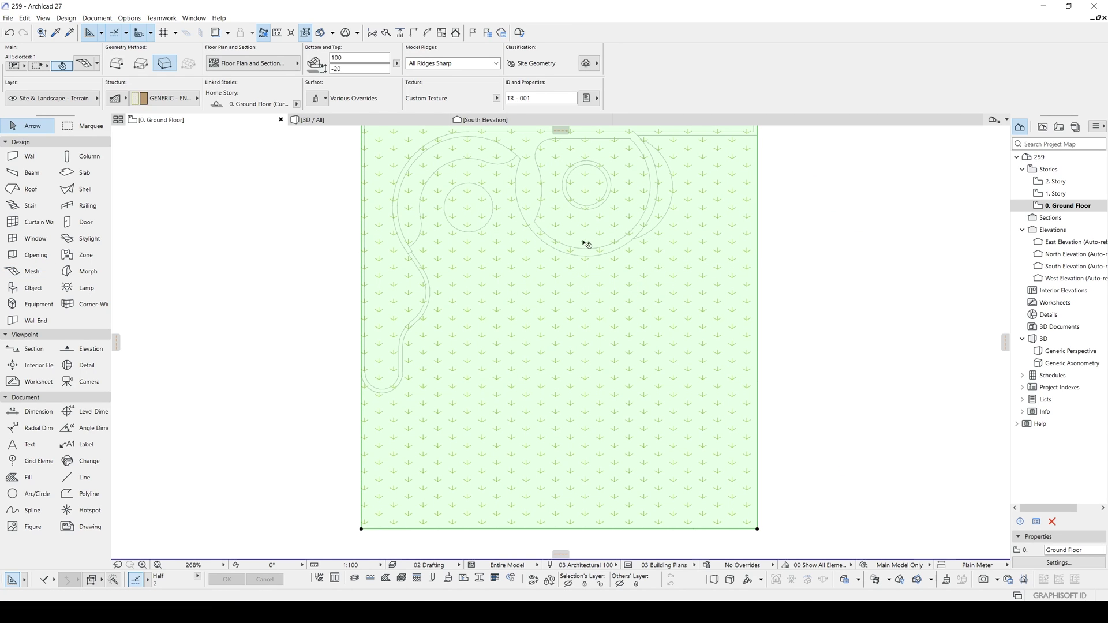
left_click(221, 61)
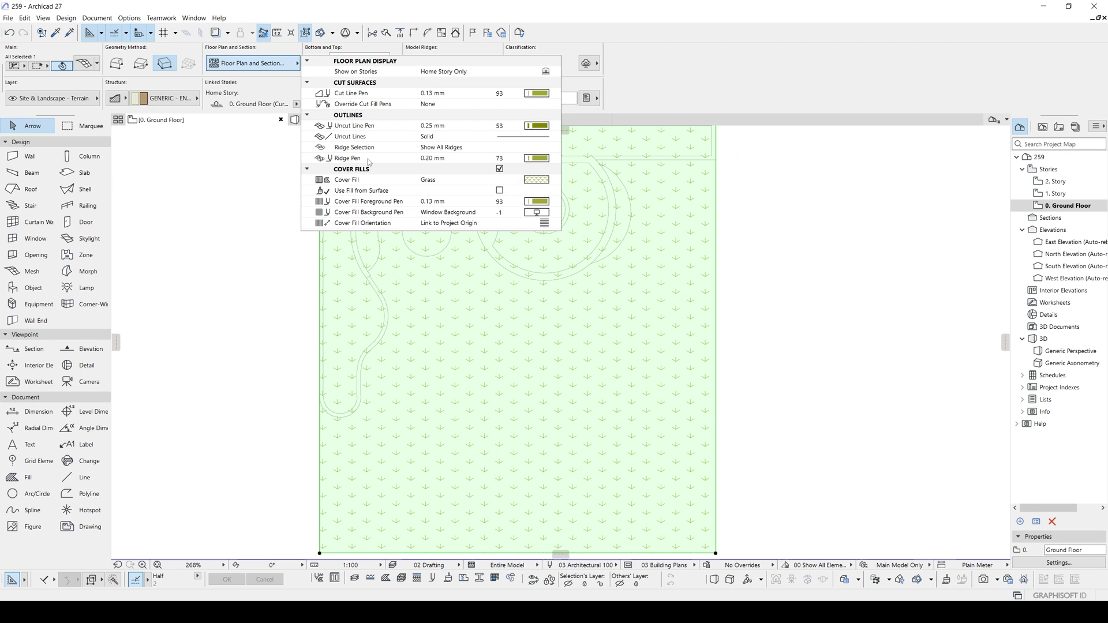
left_click(500, 169)
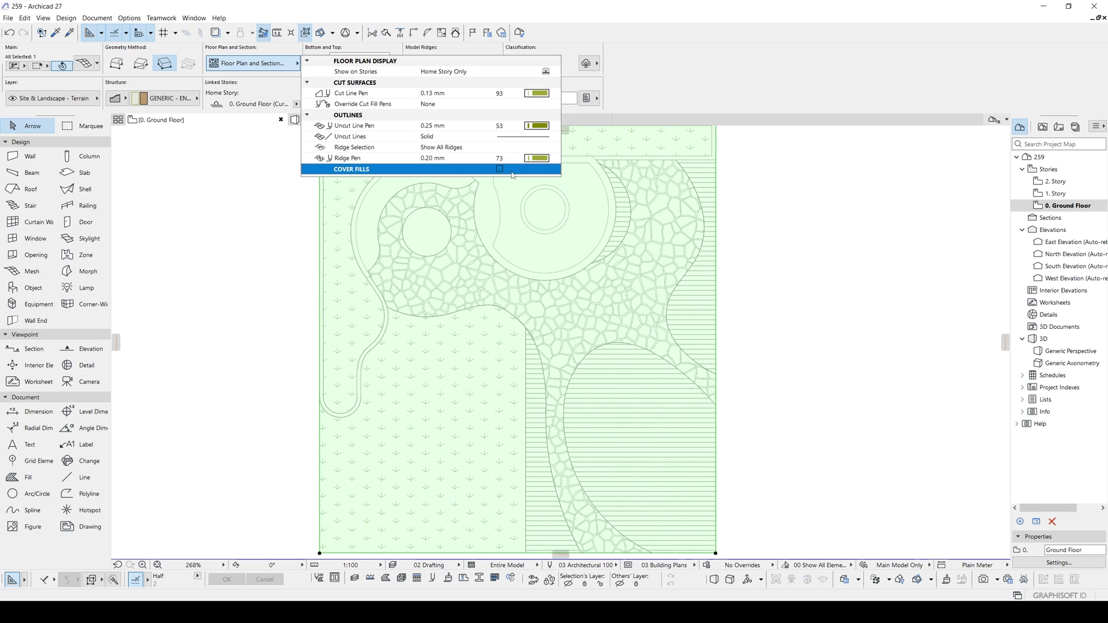
scroll(664, 232, "down", 5)
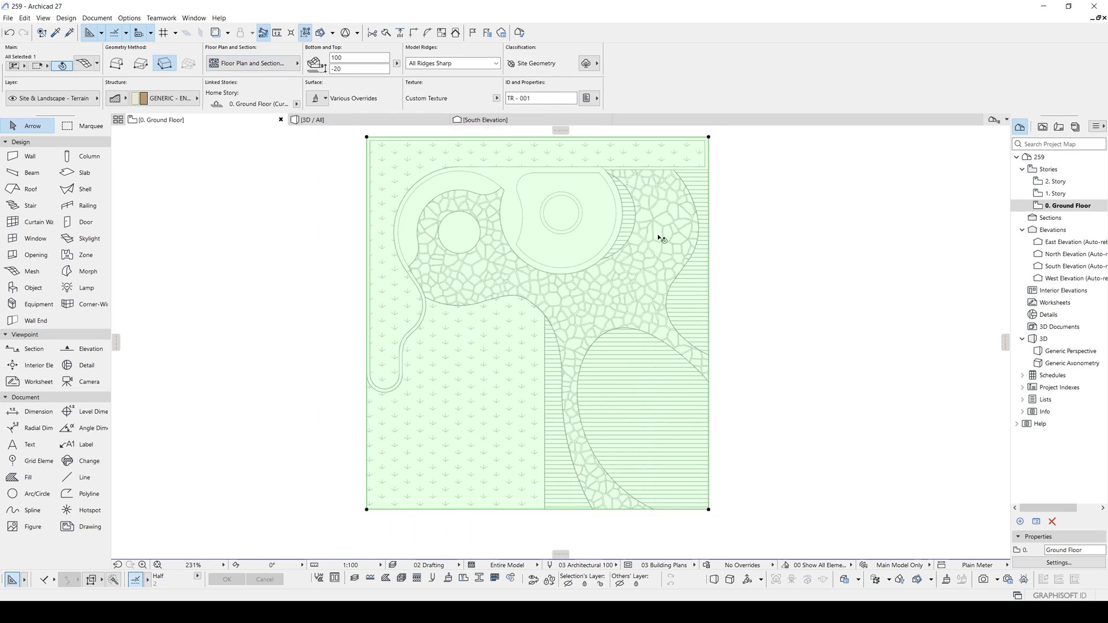
middle_click_drag(659, 240, 664, 260)
Step: Select all the 2D lines and fills of the garden drawing on the ground floor and copy them
left_click(398, 163)
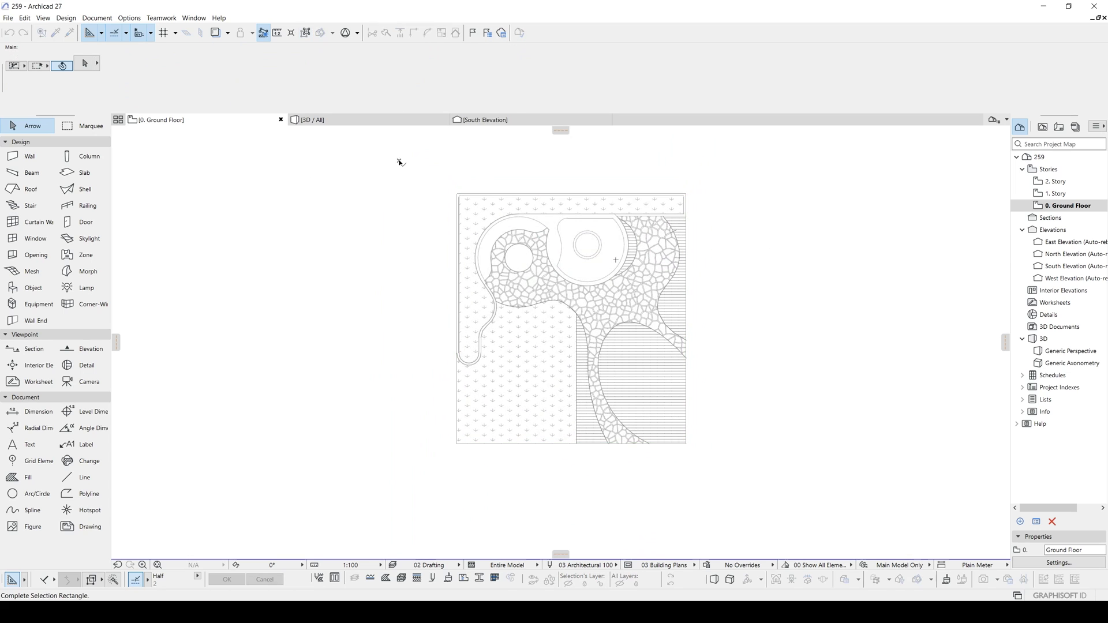
left_click_drag(398, 164, 757, 485)
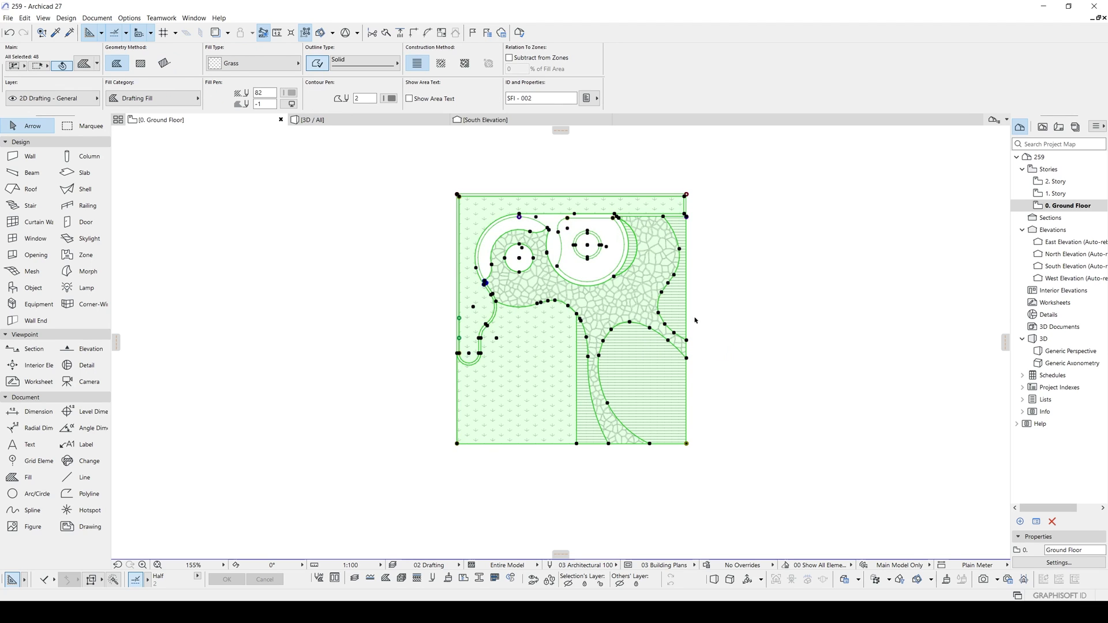
left_click(25, 18)
left_click(50, 85)
middle_click_drag(654, 282, 580, 275)
Step: Create a new independent worksheet with reference ID W-01 and the name Worksheet
left_click(1046, 305)
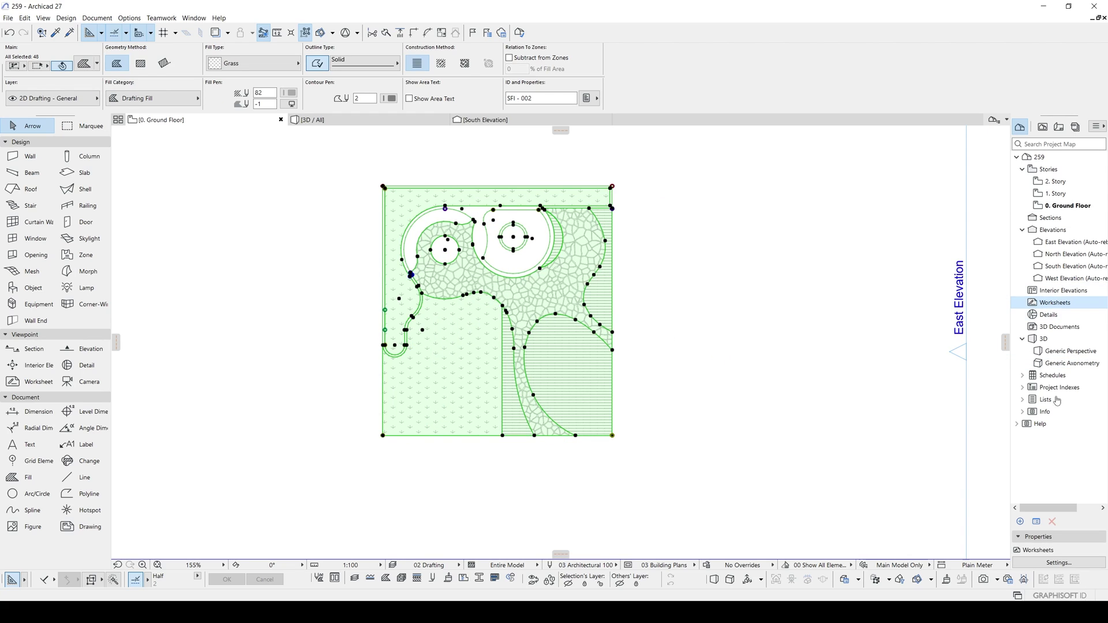
right_click(1019, 304)
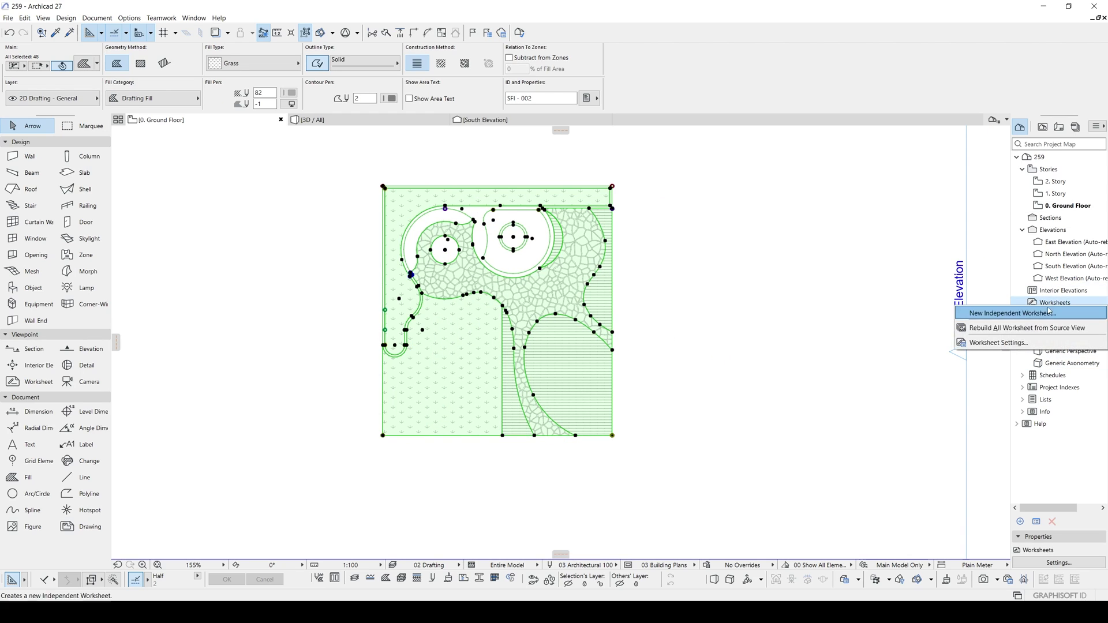
left_click(1003, 320)
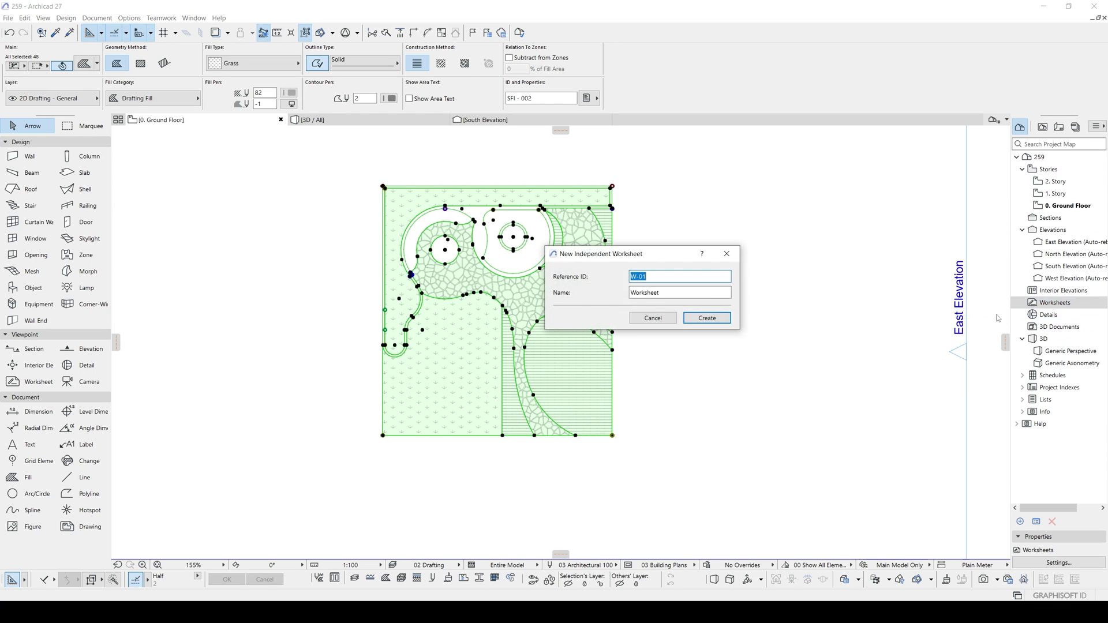
left_click(708, 317)
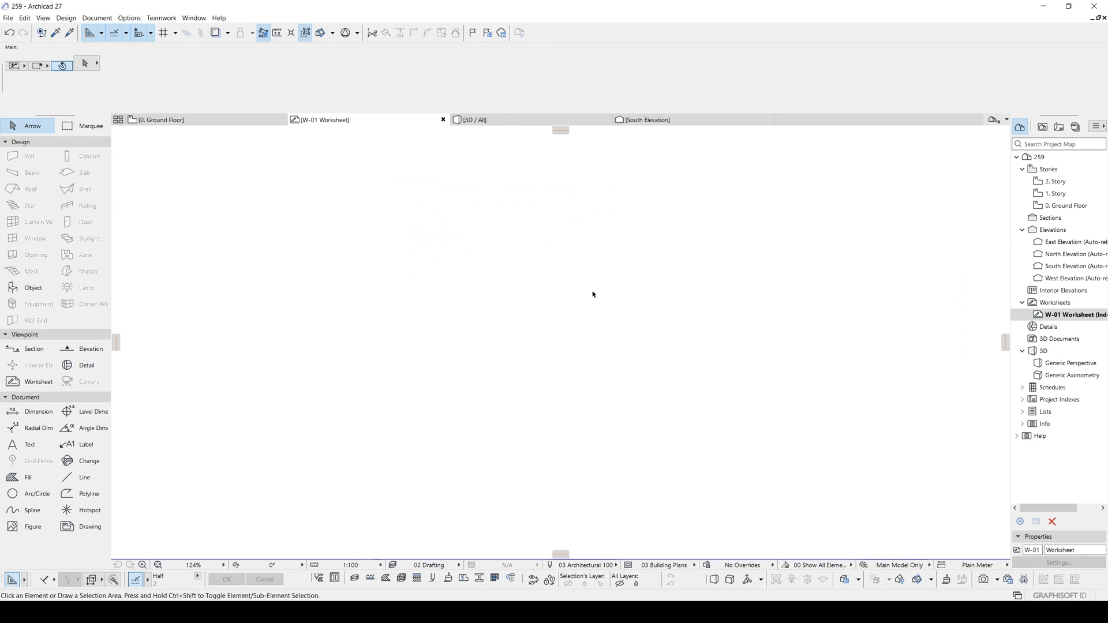
Step: Paste the copied garden drawing into the worksheet at its original location, zooming to the pasted elements
key("ctrl+v")
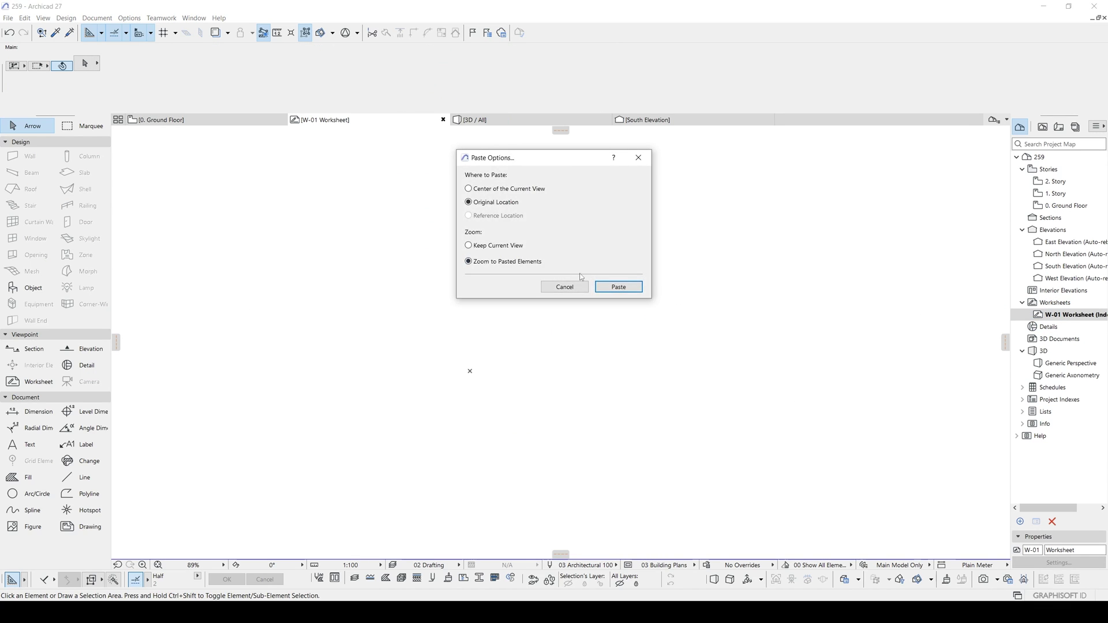
left_click(619, 288)
left_click(792, 317)
Step: Return to the ground floor plan and delete the selected 2D garden drawing, keeping the rectangular mesh
left_click(1071, 208)
double_click(1072, 207)
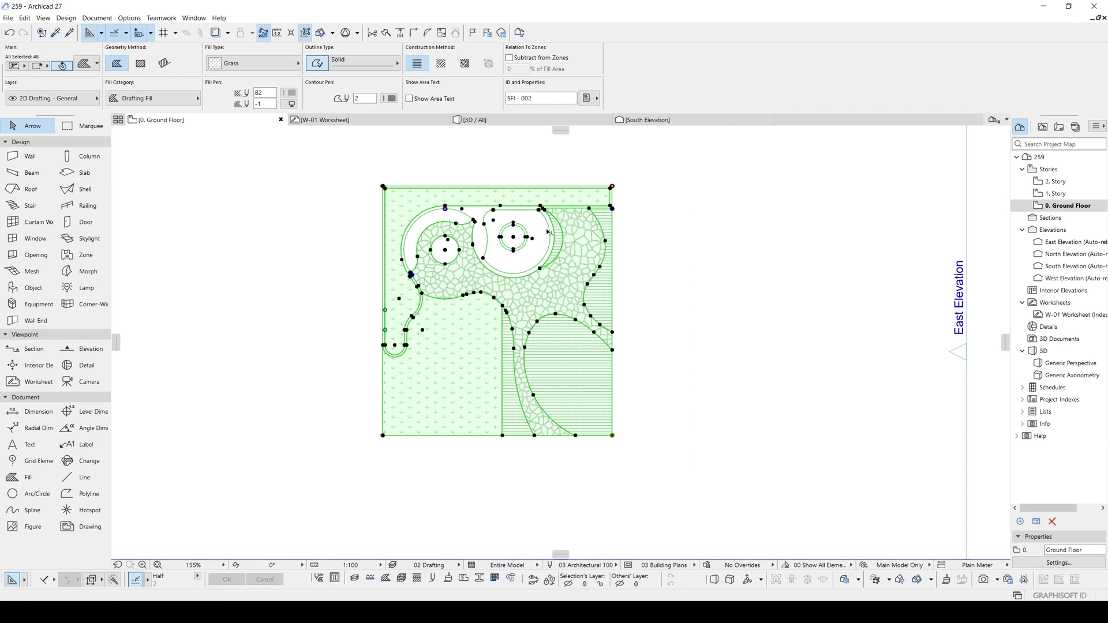
middle_click_drag(421, 237, 487, 249)
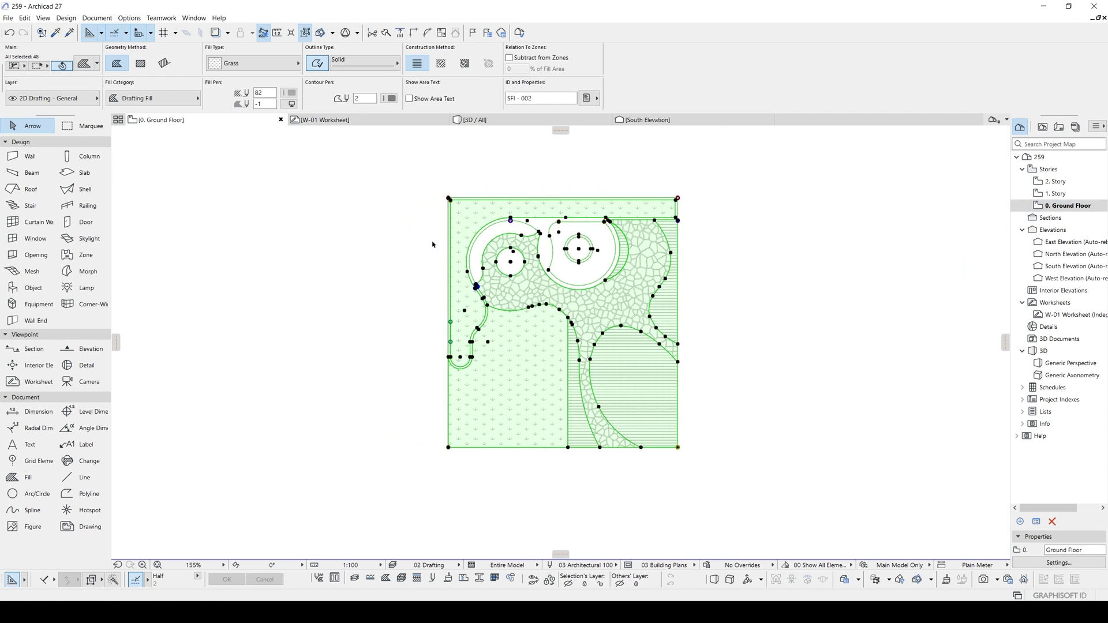
key("Delete")
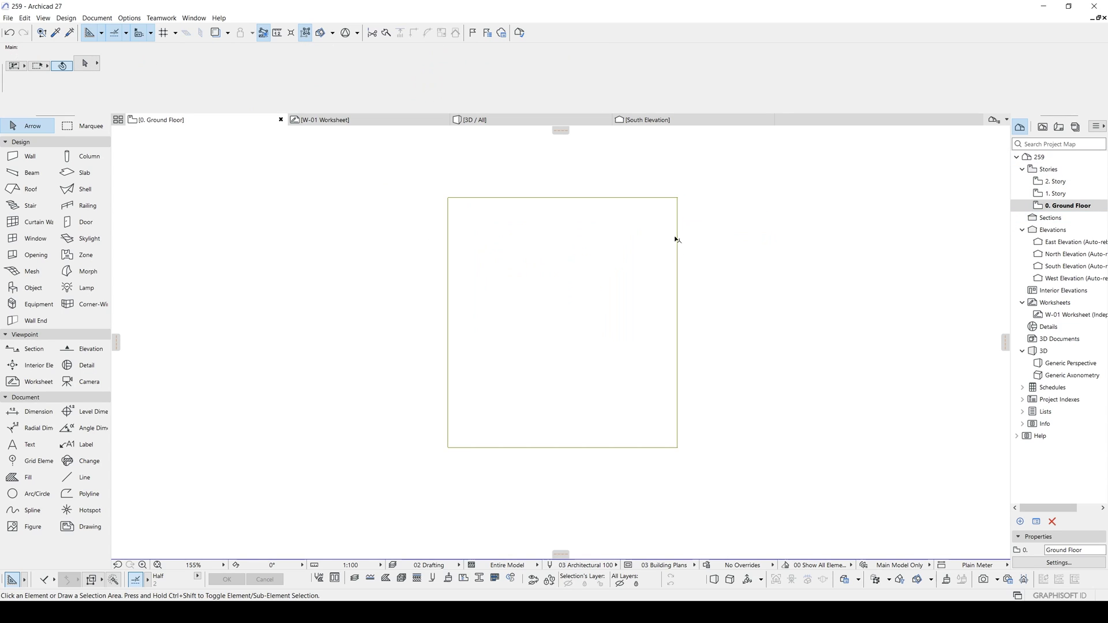
middle_click_drag(536, 291, 612, 267)
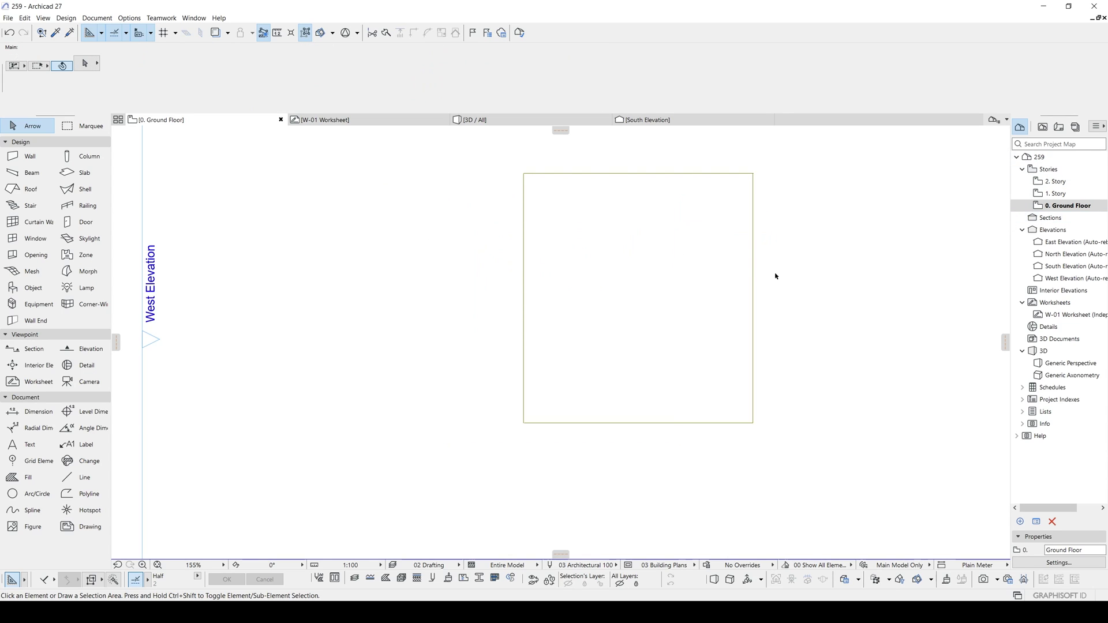
scroll(769, 277, "up", 1)
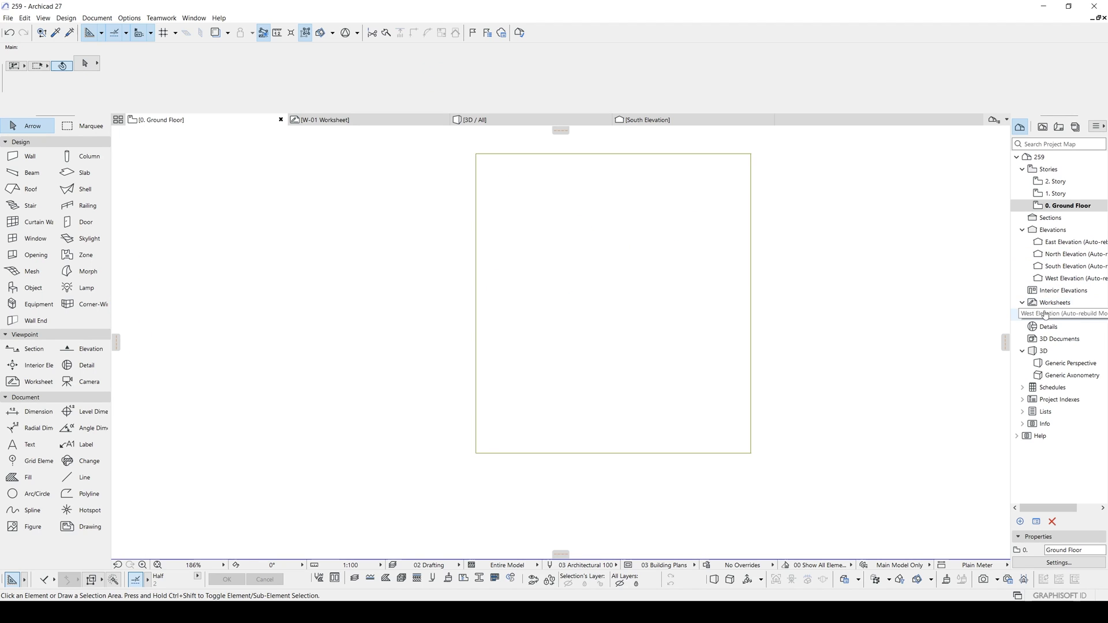
Step: Show the W-01 worksheet as a trace reference on the ground floor plan
right_click(1062, 314)
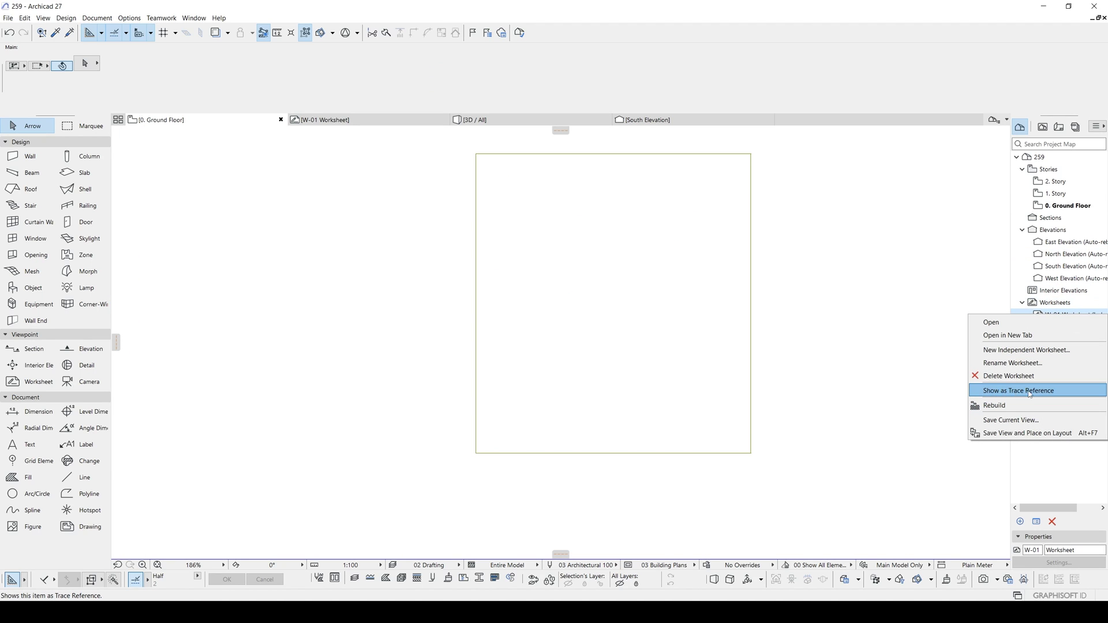
left_click(1029, 391)
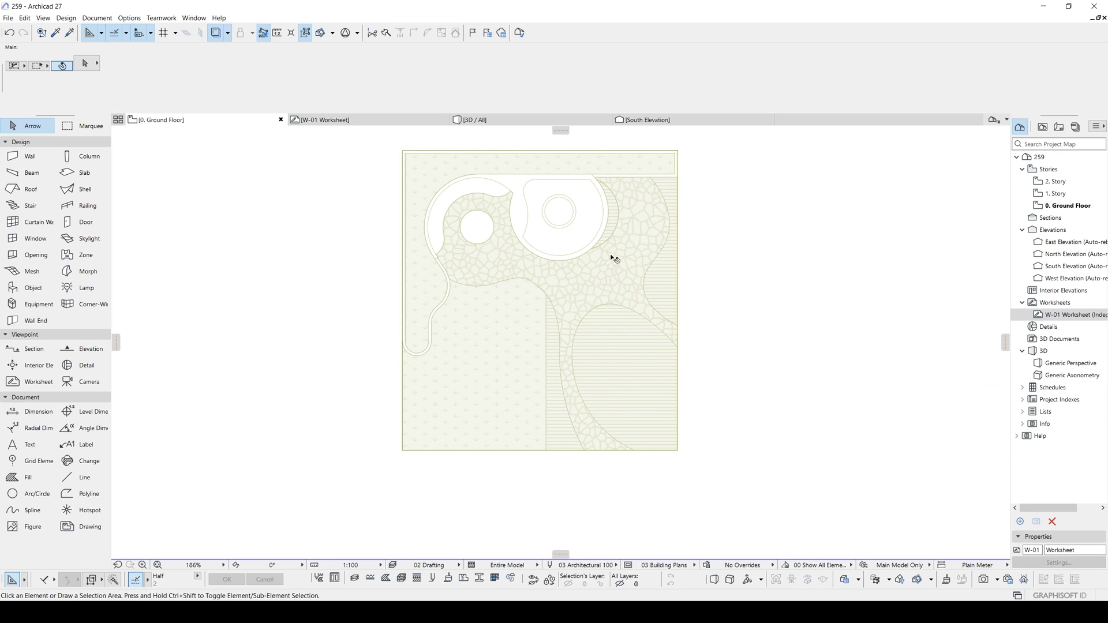
left_click(614, 259)
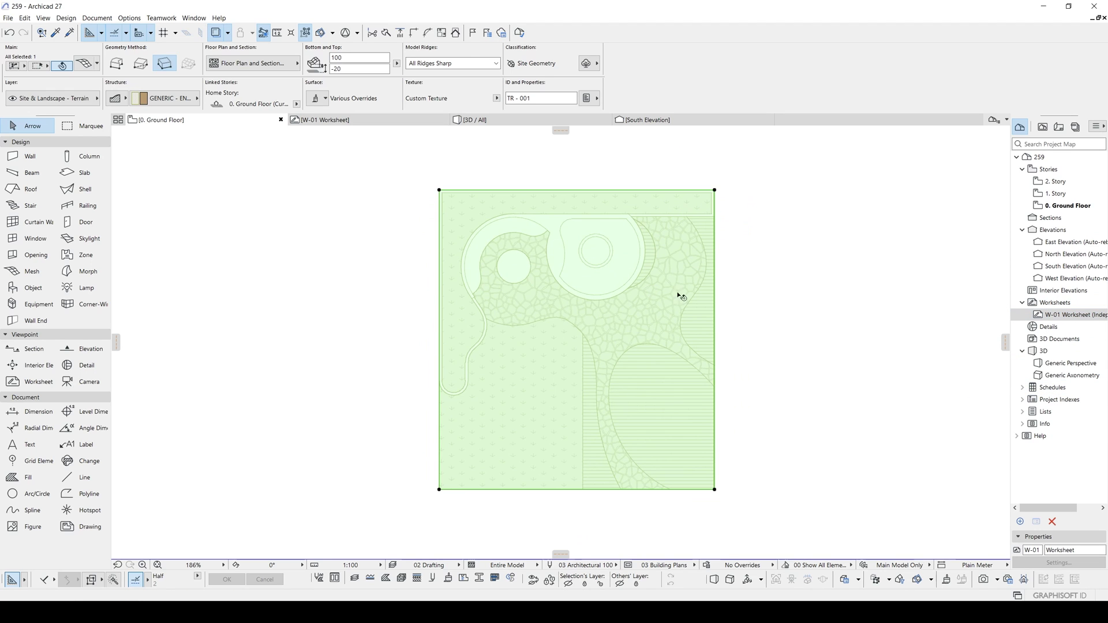
middle_click_drag(667, 314, 603, 285)
key("F3")
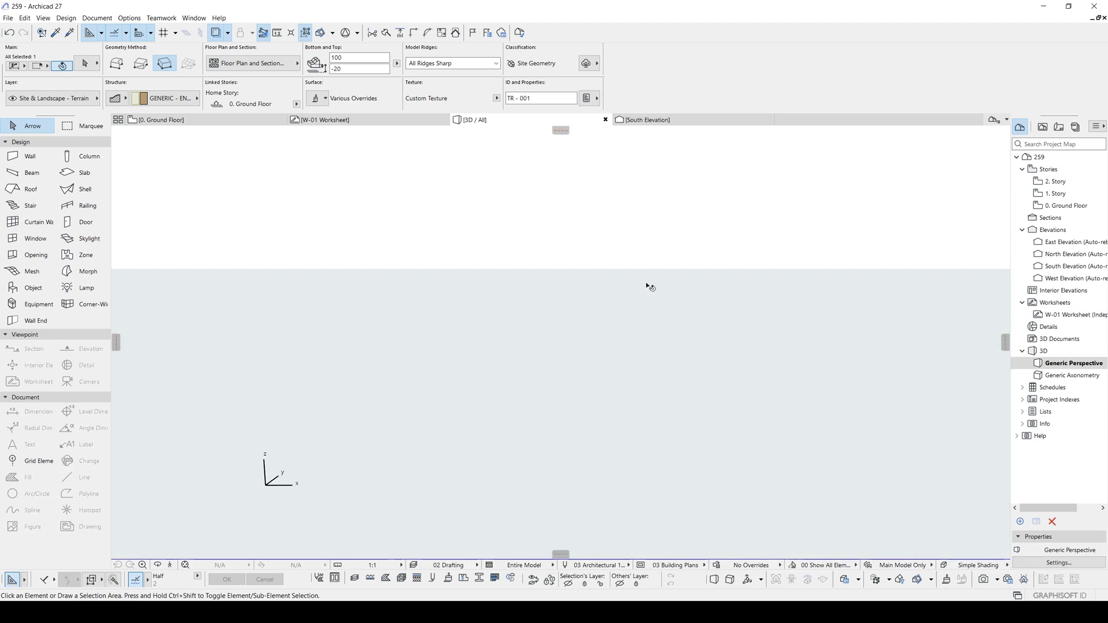
key("F2")
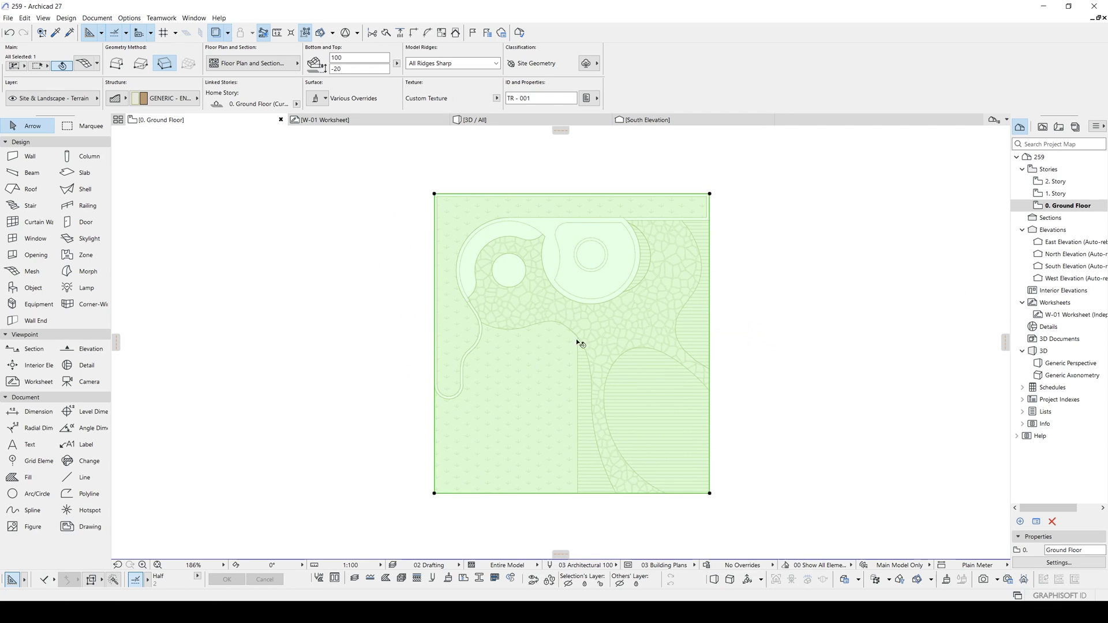
left_click(771, 383)
scroll(565, 381, "up", 2)
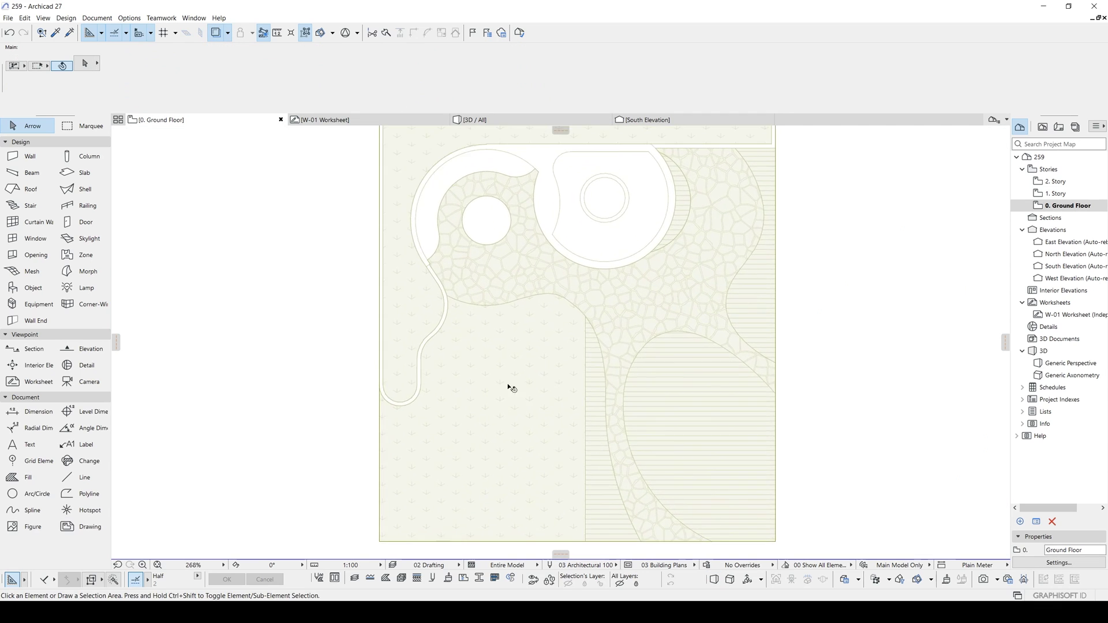
middle_click_drag(492, 371, 497, 341)
scroll(484, 334, "up", 2)
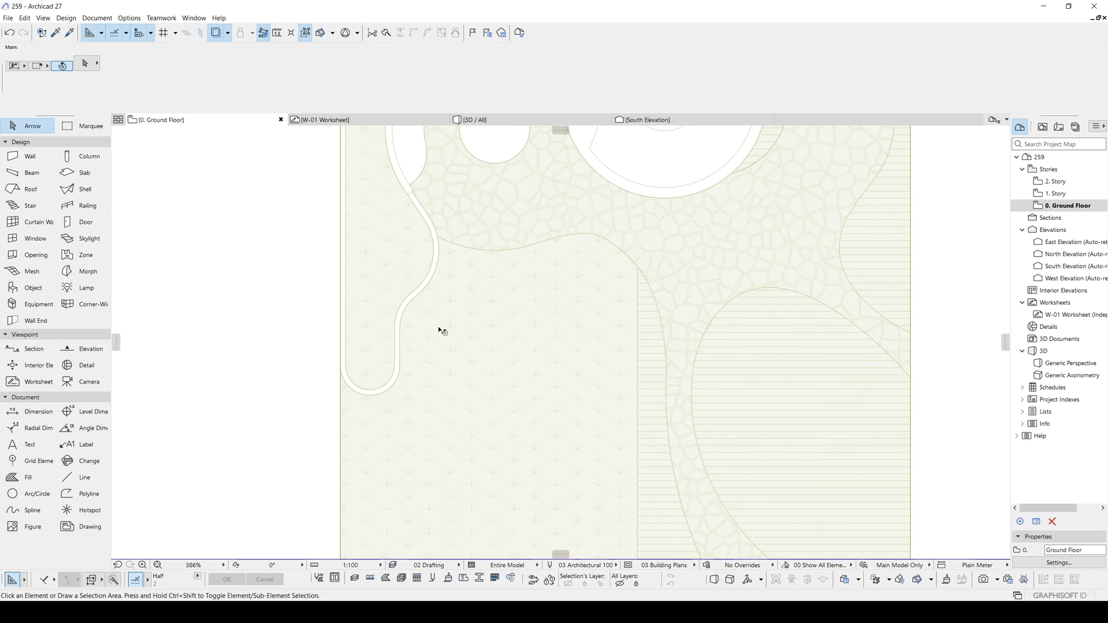
scroll(693, 346, "down", 2)
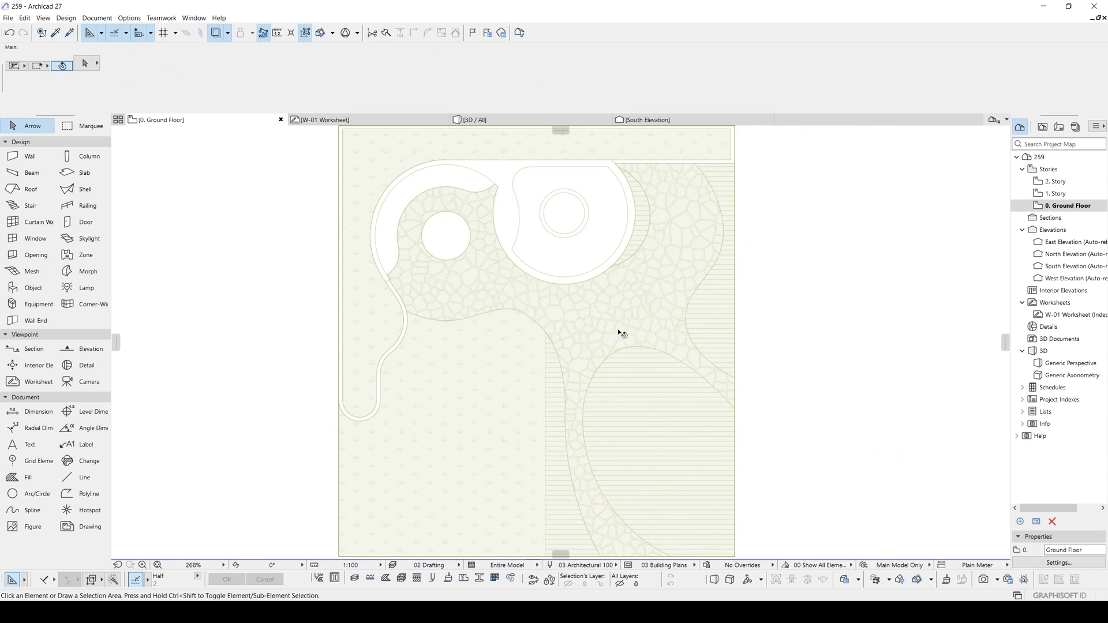
scroll(608, 327, "up", 1)
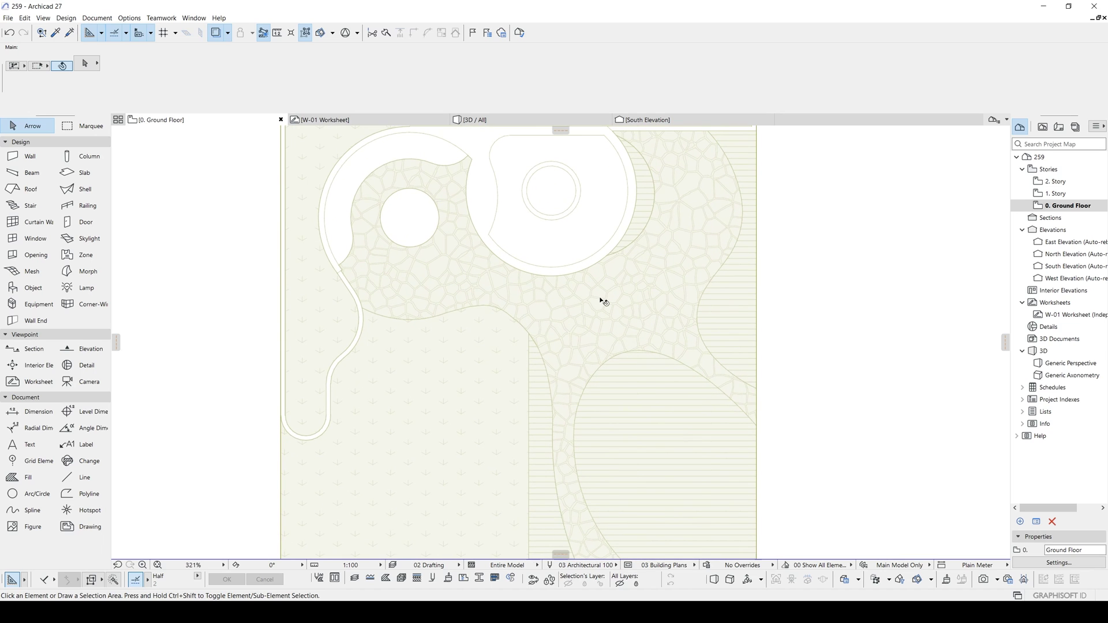
scroll(534, 287, "down", 1)
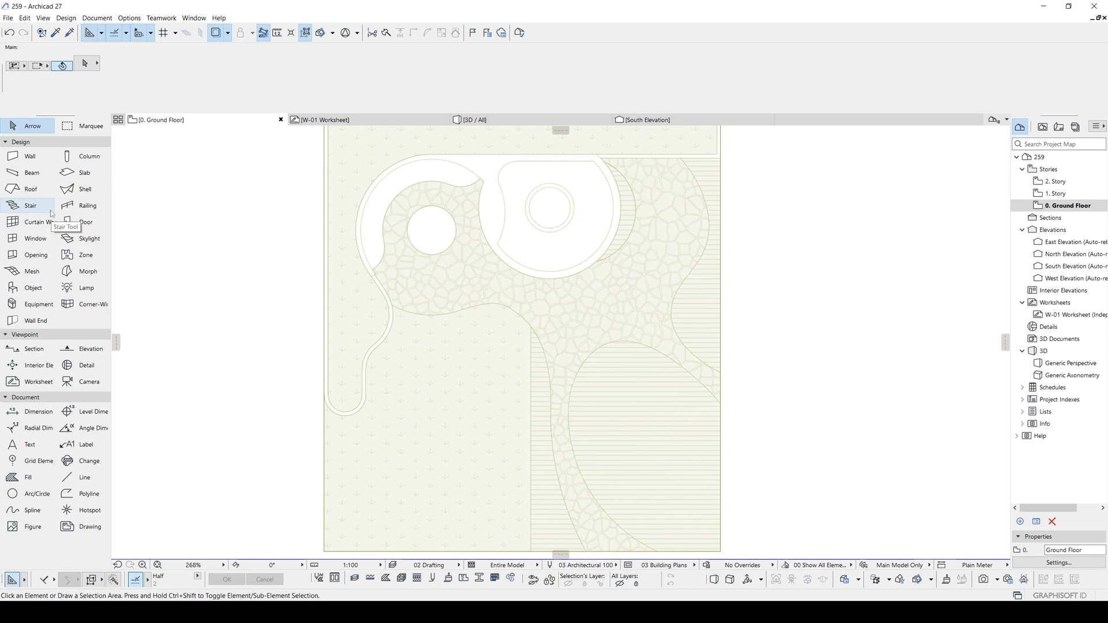
Step: Create a slab with the Magic Wand from the outline of the stone-patterned paving in the traced drawing
left_click(81, 172)
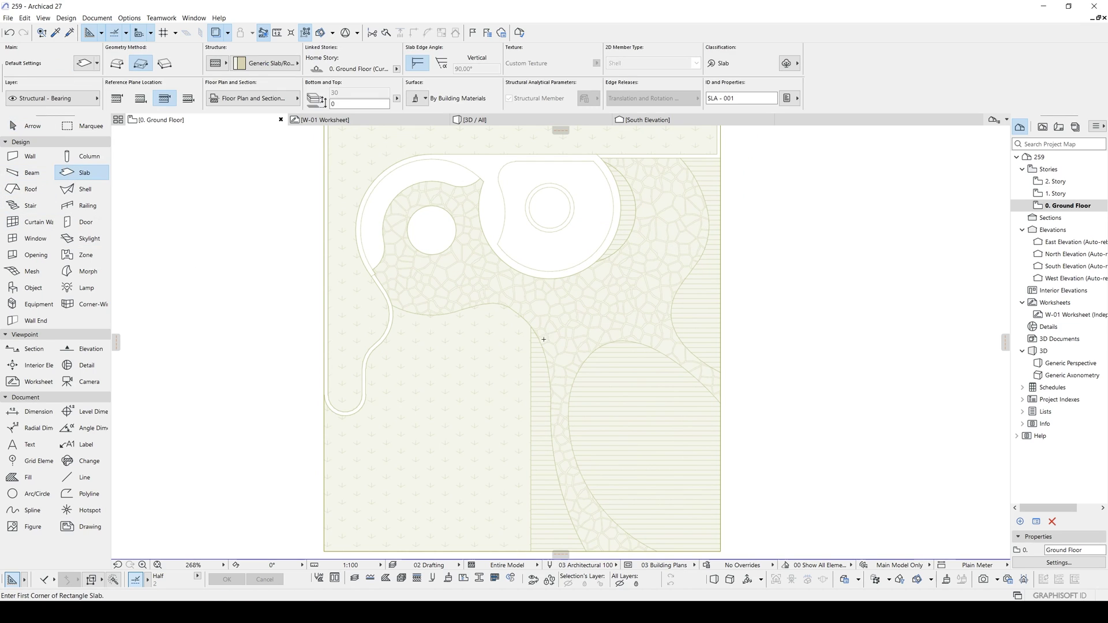
scroll(543, 339, "up", 1)
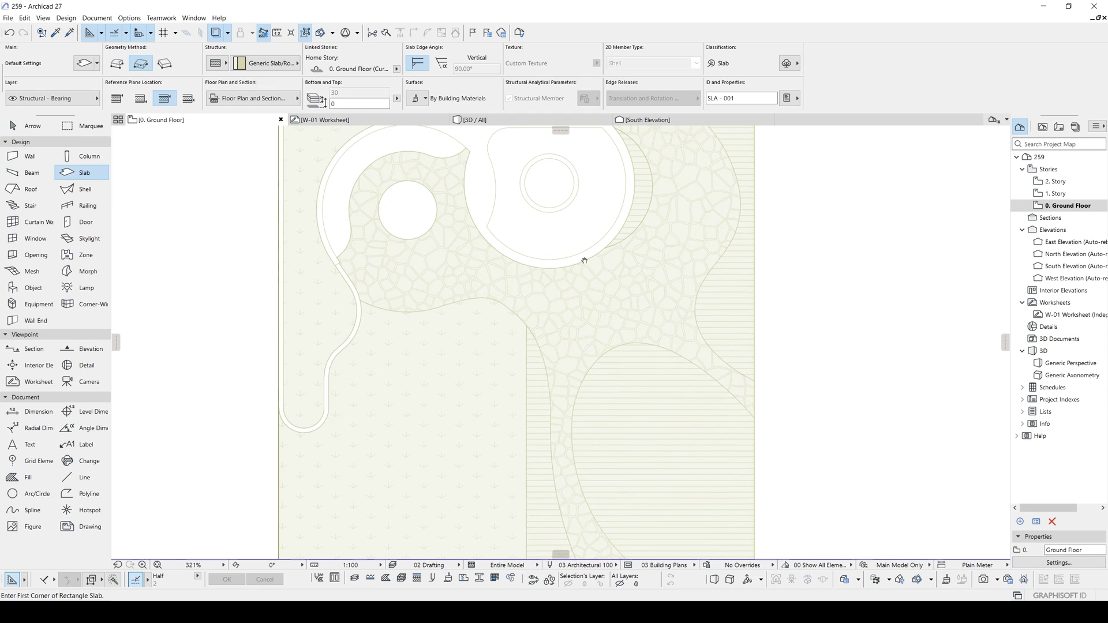
middle_click_drag(576, 254, 541, 284)
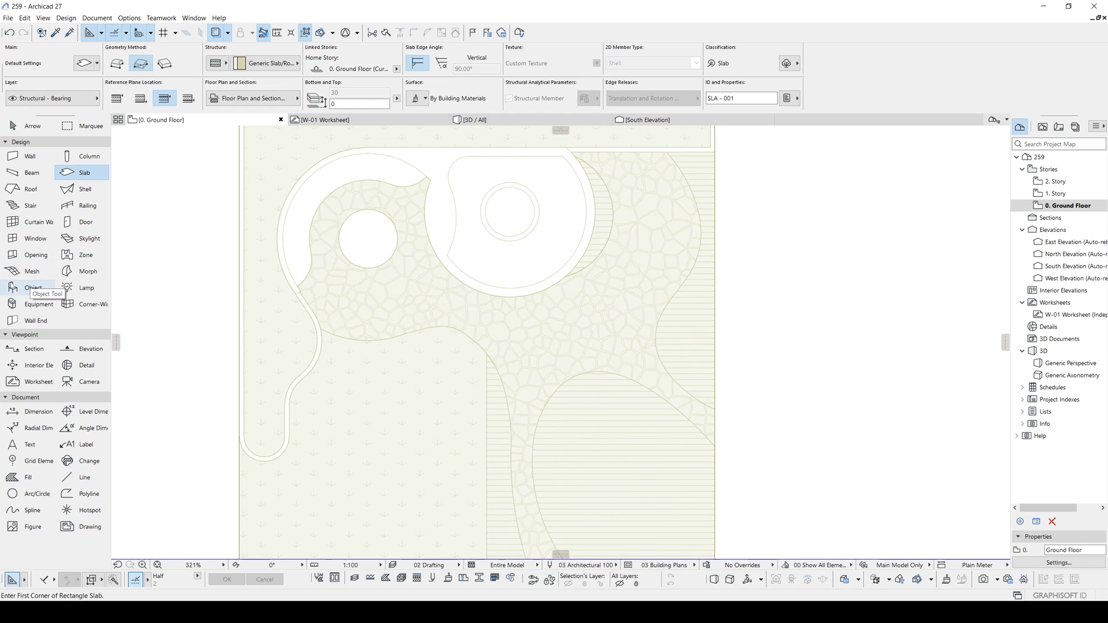
scroll(530, 259, "down", 3)
scroll(530, 258, "up", 3)
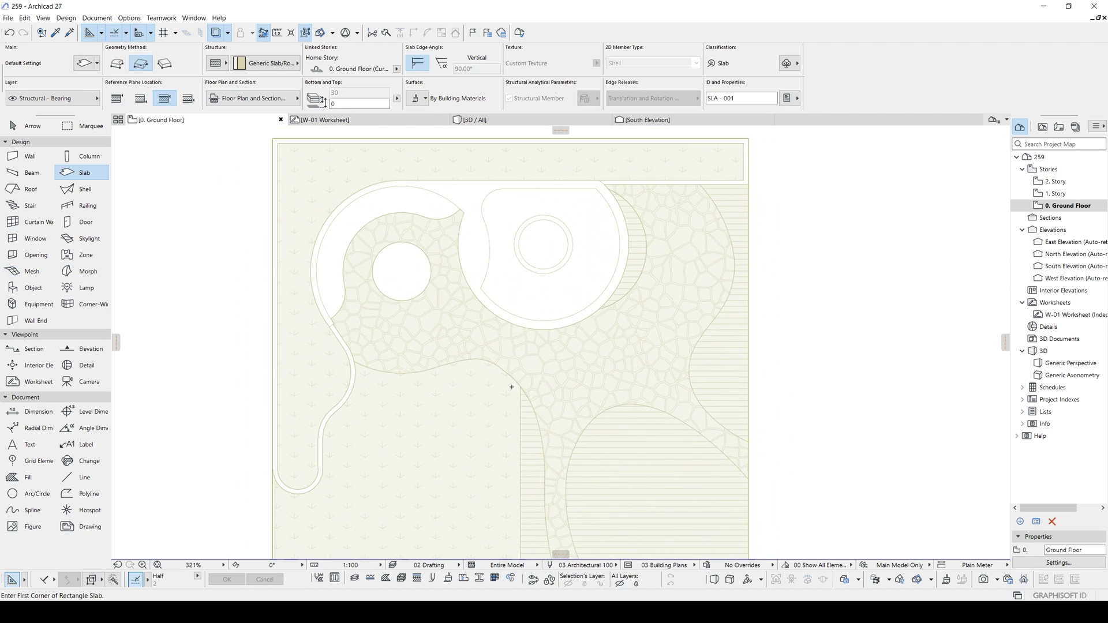
key("space")
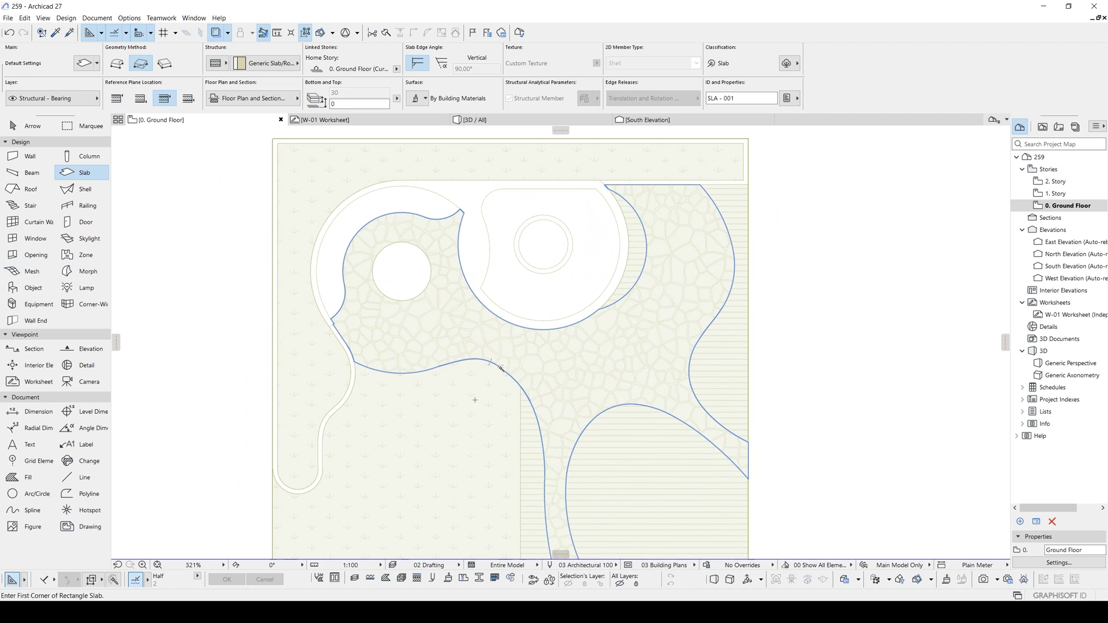
left_click(492, 362)
key("Escape")
Step: Select the paving slab and move its two nodes on the crescent bed's inner curve out to the bed's outer edge
left_click(475, 356)
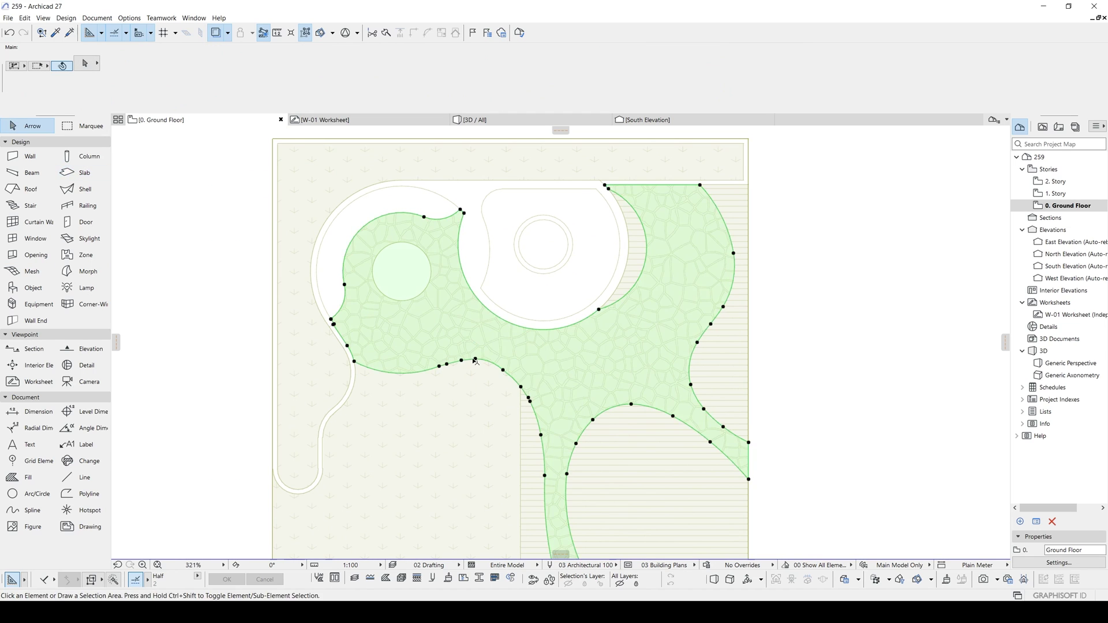
scroll(477, 358, "down", 2)
middle_click_drag(479, 360, 492, 292)
scroll(486, 284, "up", 1)
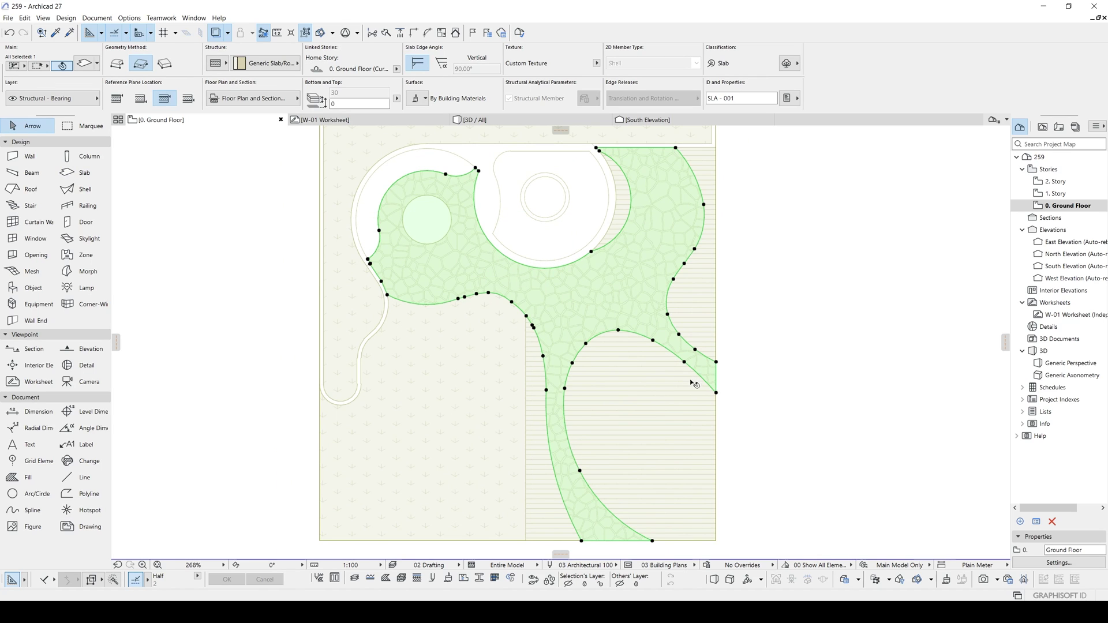
scroll(678, 253, "up", 4)
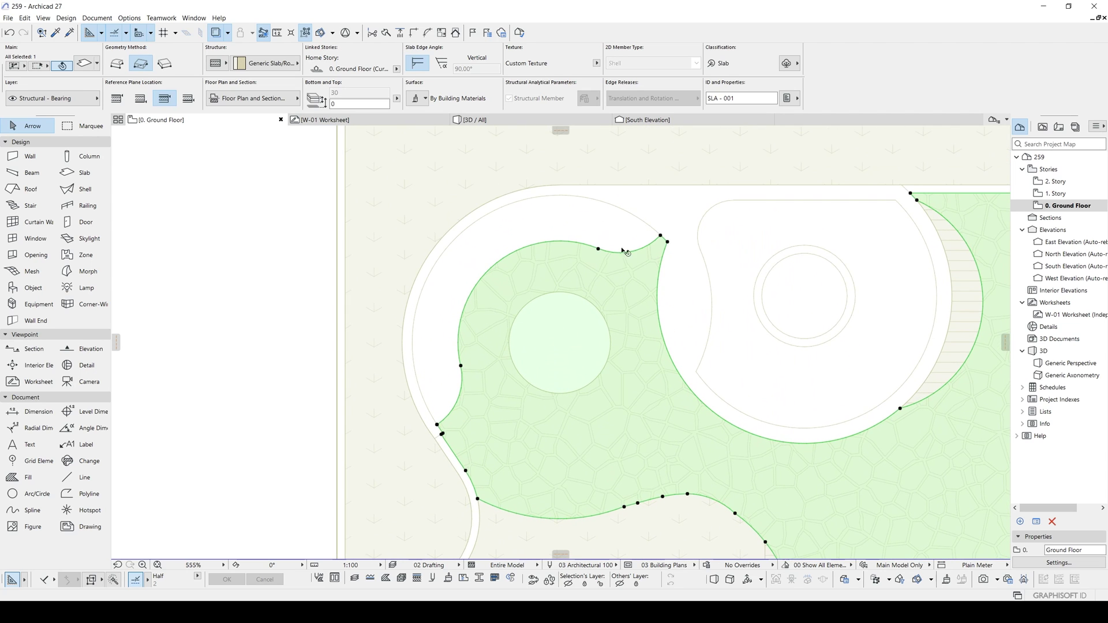
middle_click_drag(614, 250, 632, 245)
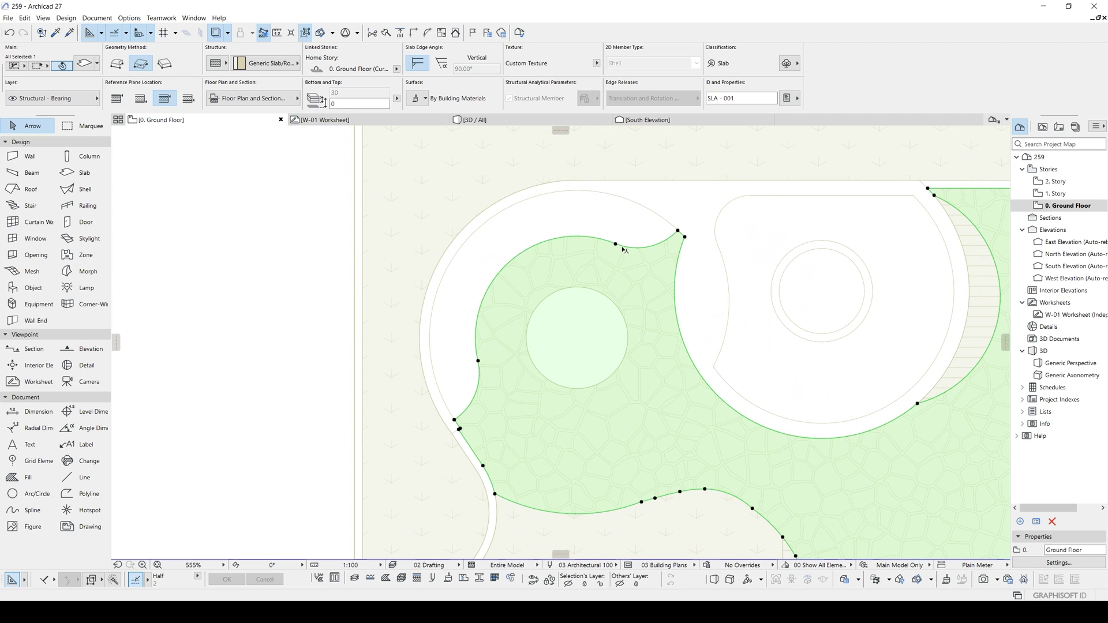
left_click(478, 362)
left_click(84, 131)
left_click(446, 274)
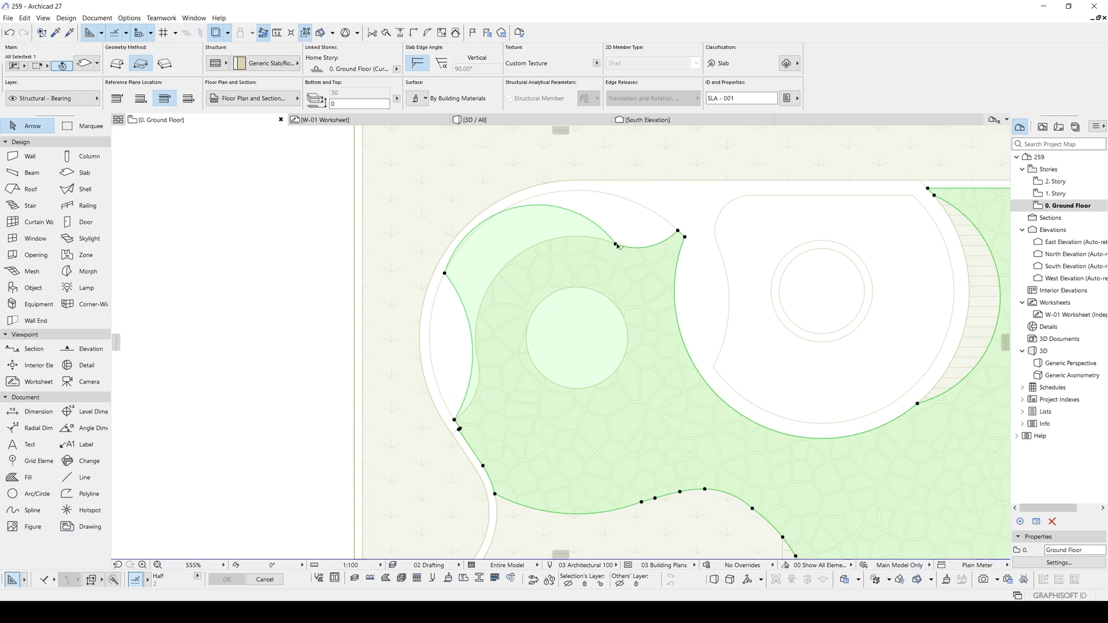
left_click(616, 243)
left_click(631, 200)
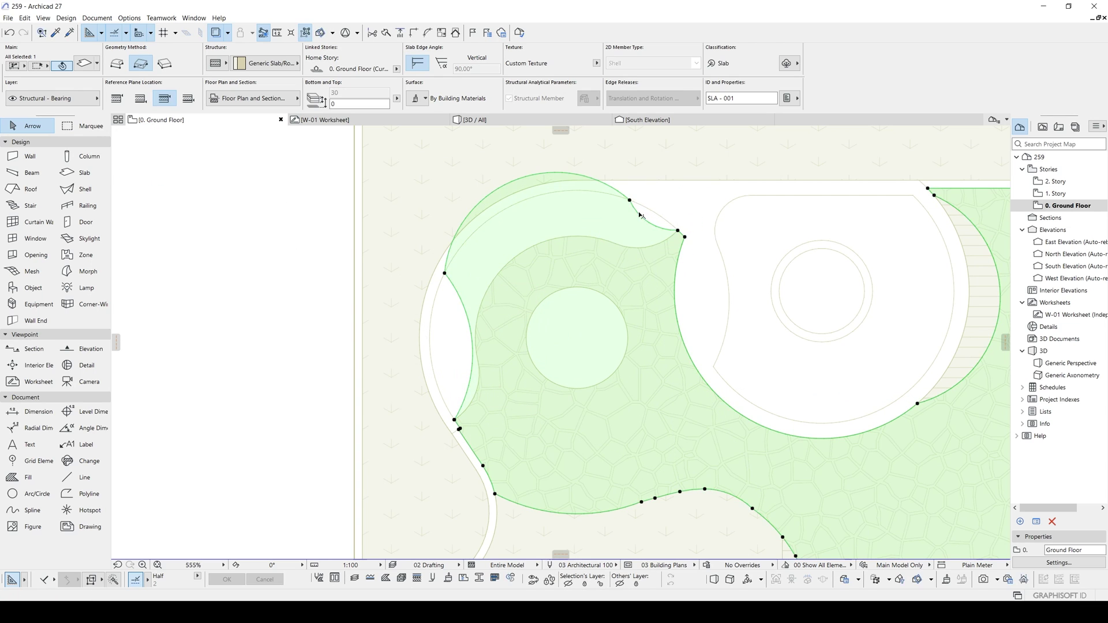
Step: Reshape the slab's three edges around the crescent bed into curves that follow the bed's traced outer arc
left_click(639, 214)
left_click(99, 132)
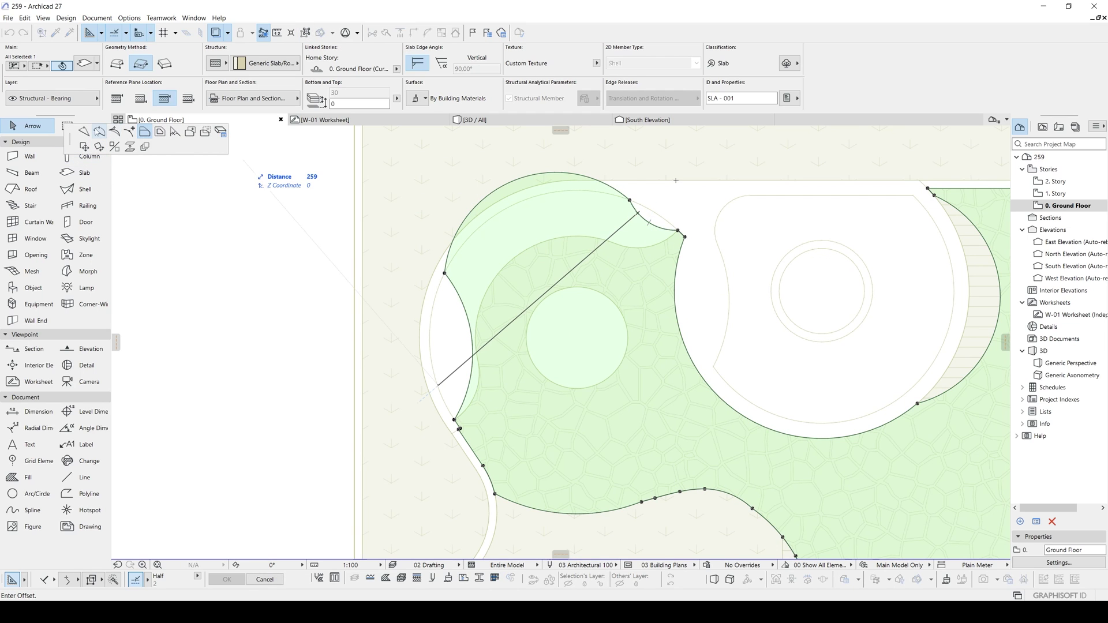
left_click(654, 210)
left_click(553, 174)
left_click(551, 191)
left_click(454, 288)
left_click(440, 287)
scroll(439, 286, "down", 4)
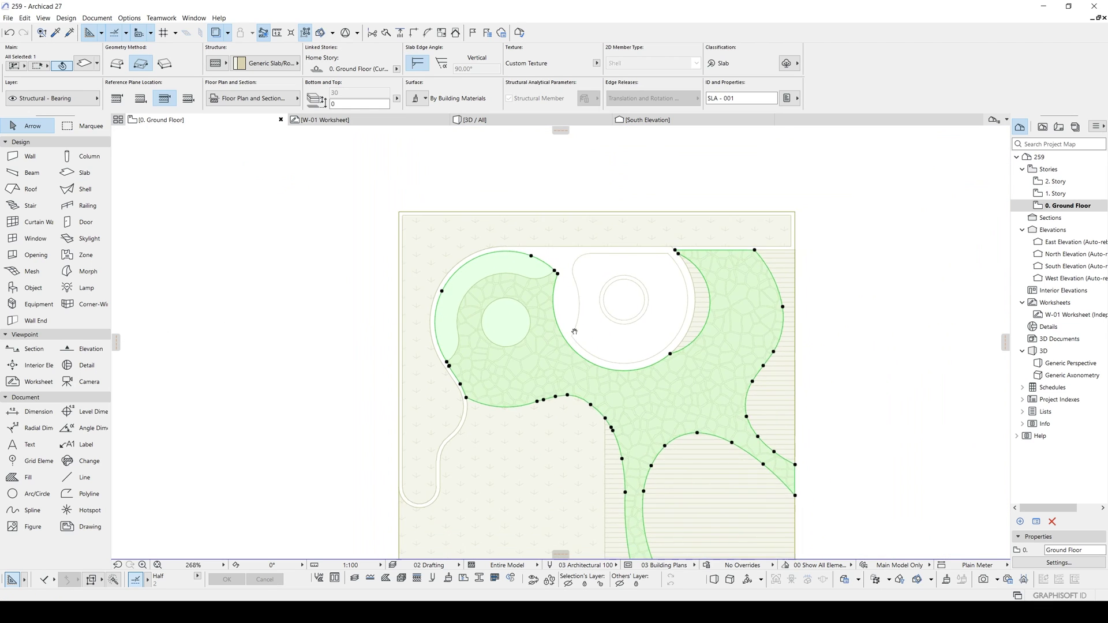
Step: Switch the paving slab from a composite to a basic concrete structure and set its thickness to 8
middle_click_drag(564, 317, 519, 277)
left_click(822, 306)
left_click(669, 285)
scroll(622, 275, "up", 2)
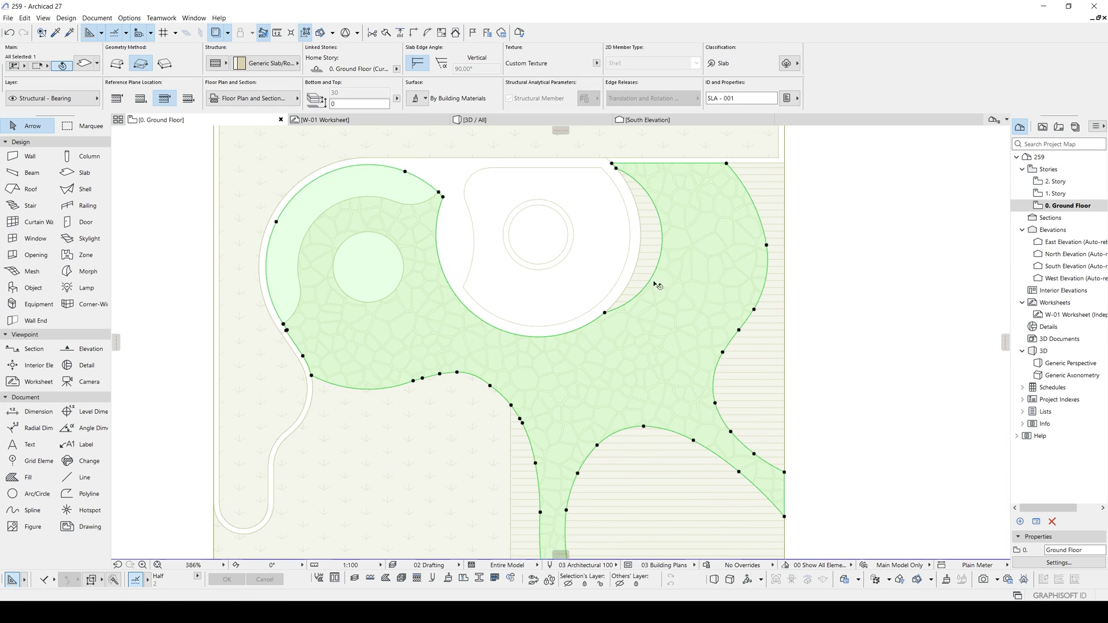
scroll(658, 292, "down", 1)
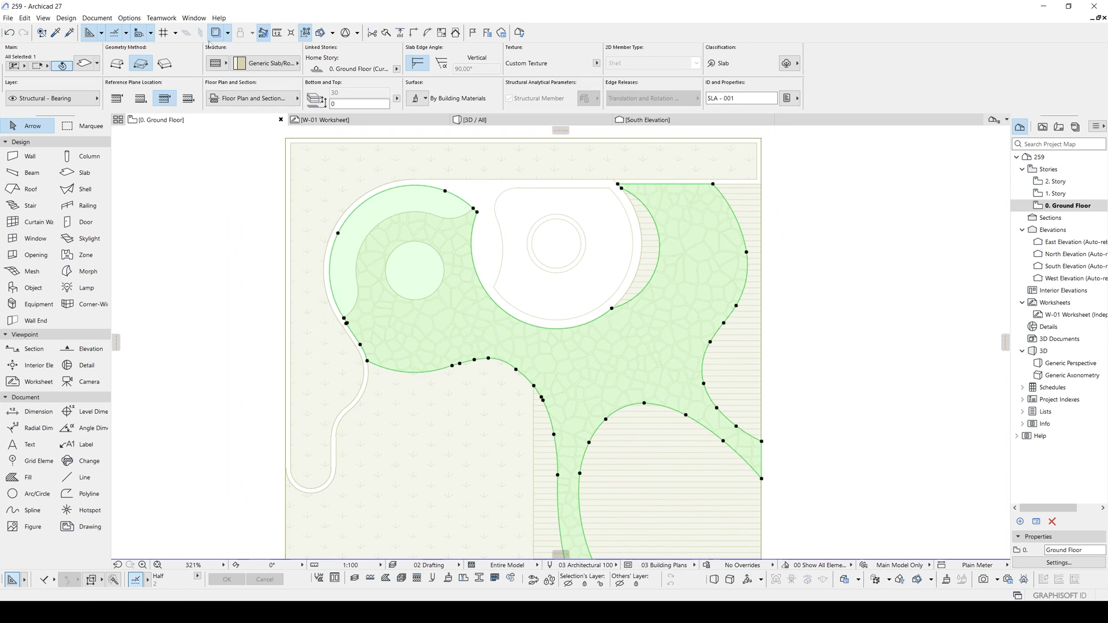
left_click(217, 62)
left_click(233, 66)
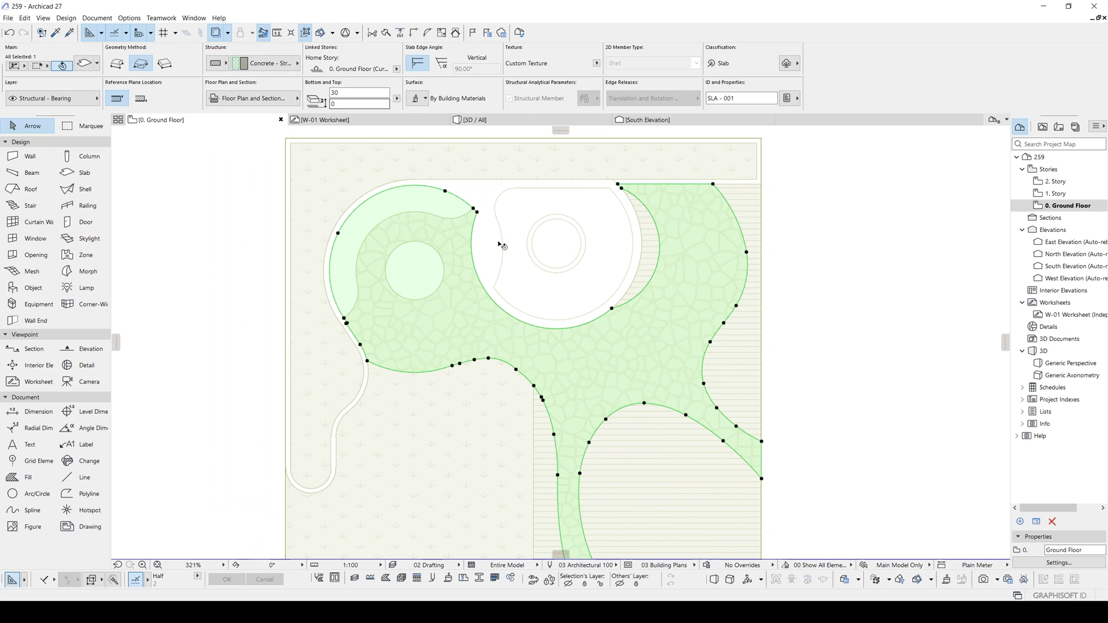
scroll(500, 245, "up", 1)
left_click(347, 93)
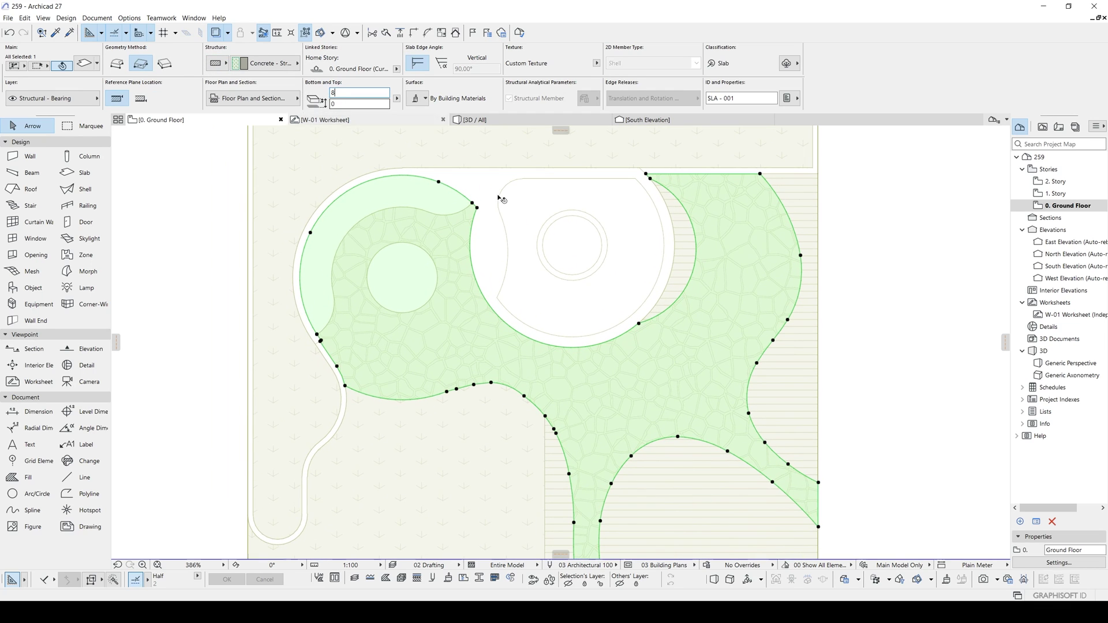
middle_click_drag(611, 256, 501, 245)
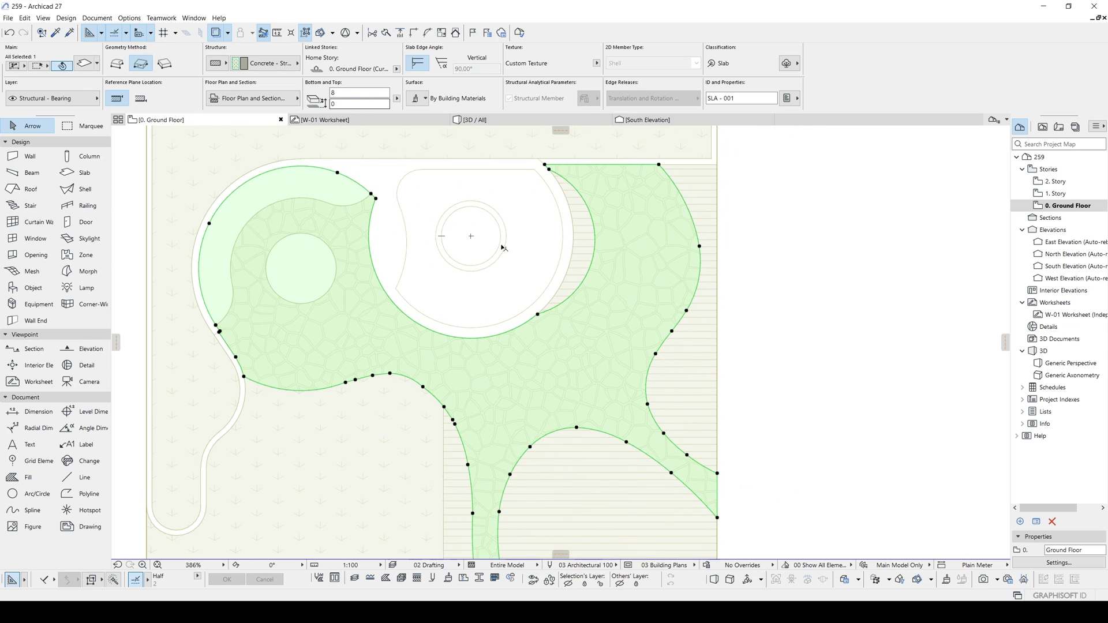
Step: Switch to the 3D view and move the paving slab vertically down to an elevation of -12
key("F3")
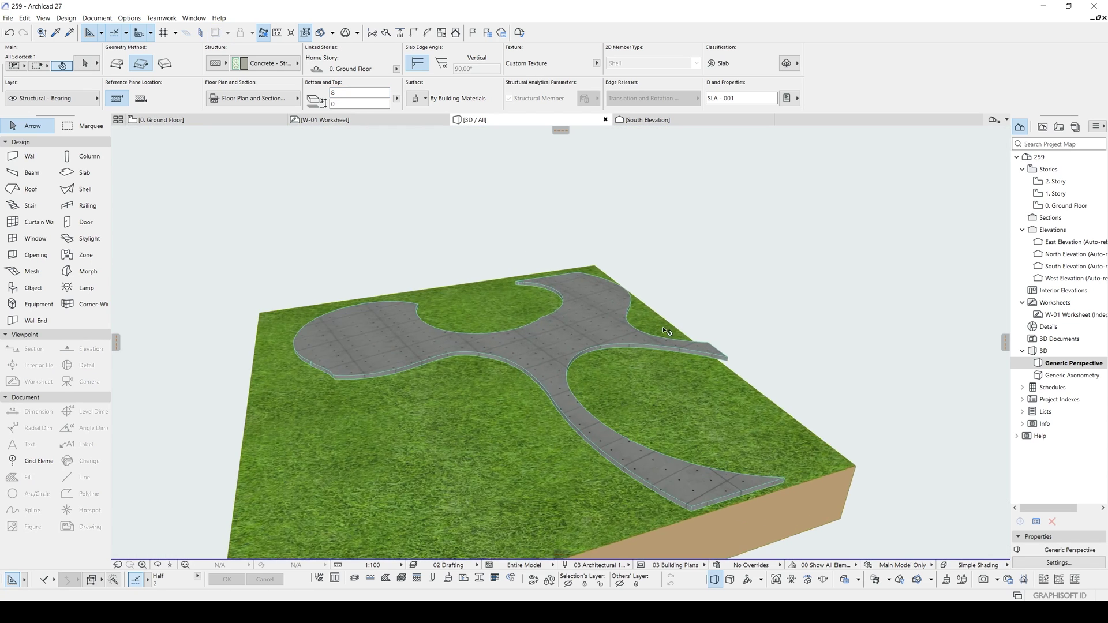
middle_click_drag(659, 329, 445, 318, "shift")
key("ctrl+d")
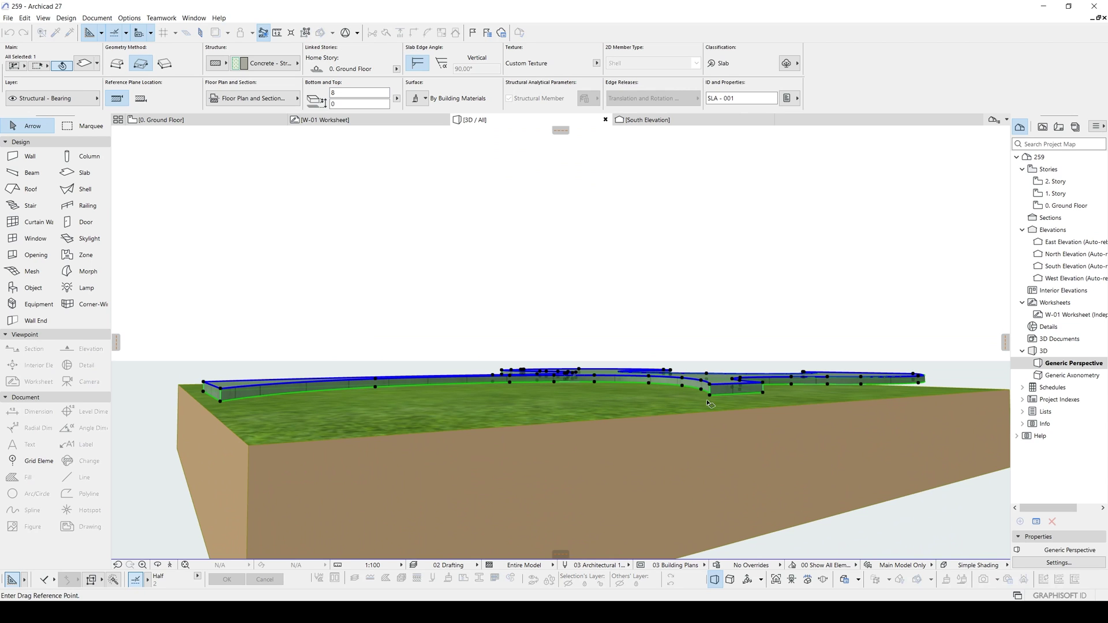
left_click(709, 395)
left_click_drag(711, 407, 713, 413)
left_click(680, 347)
middle_click_drag(501, 377, 628, 356, "shift")
left_click(628, 354)
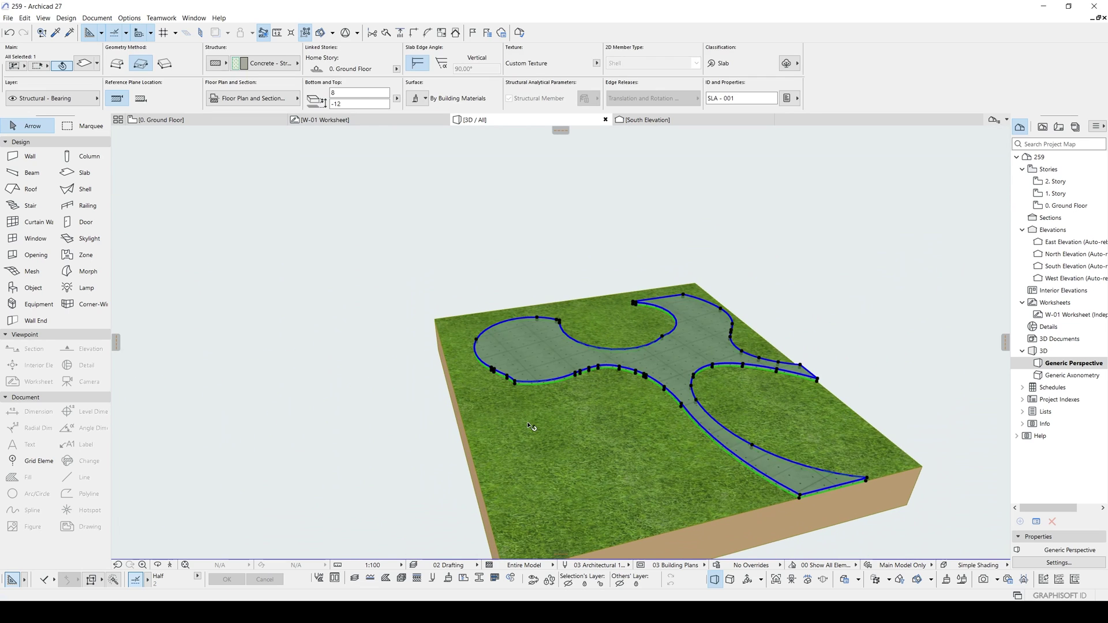
Step: Override the paving slab's top, edge and bottom surfaces and link all three to one material
scroll(584, 398, "up", 2)
middle_click_drag(652, 417, 372, 417, "shift")
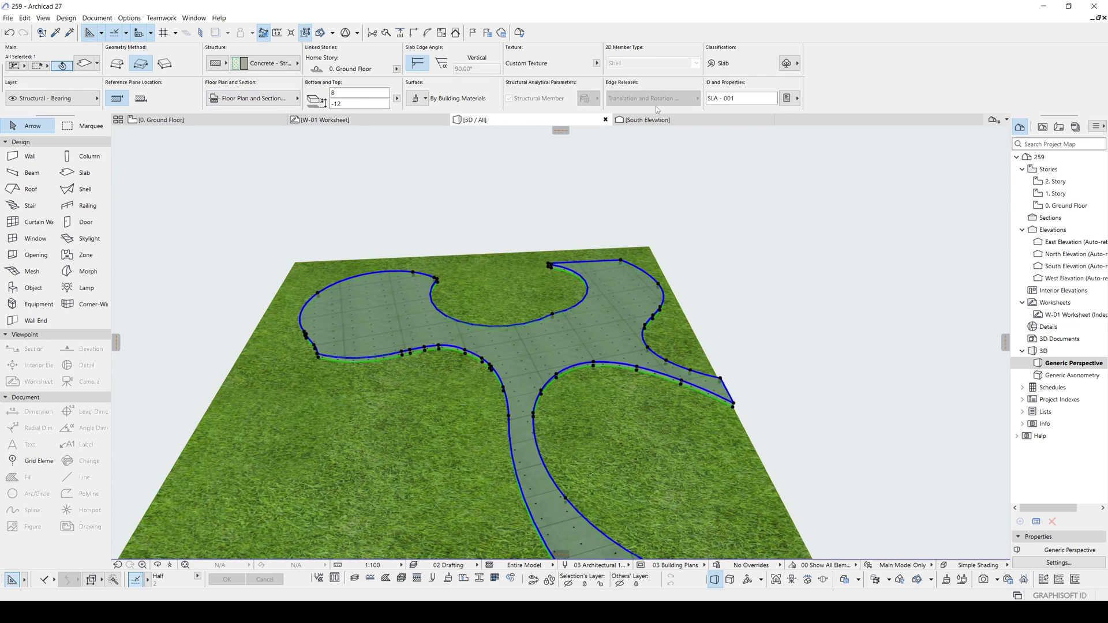
left_click(596, 64)
left_click(612, 65)
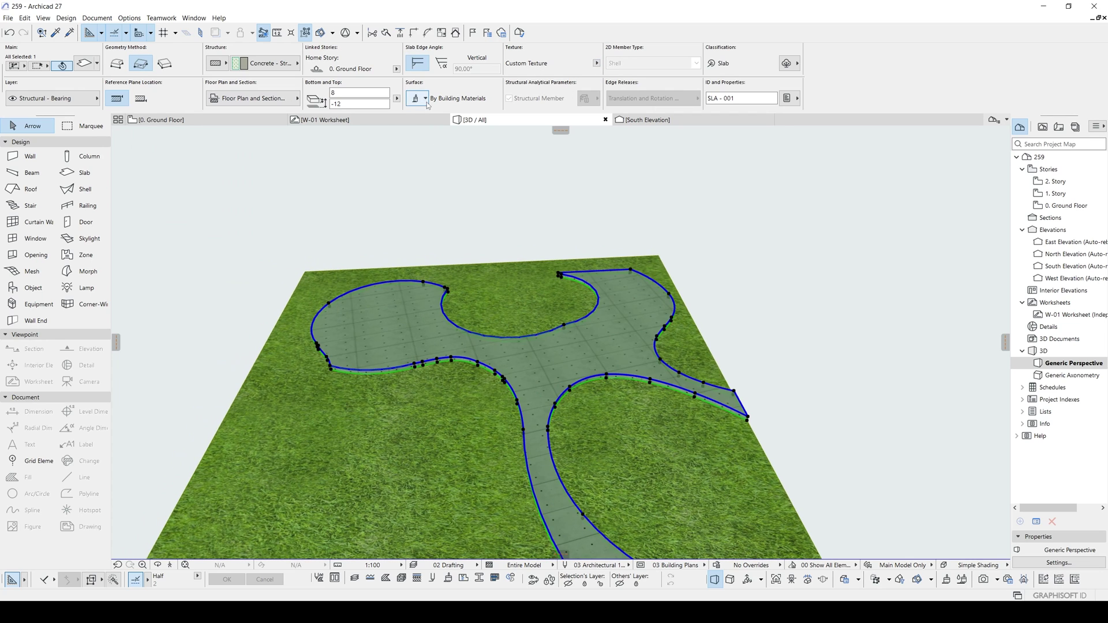
left_click(425, 98)
left_click(417, 125)
left_click(416, 141)
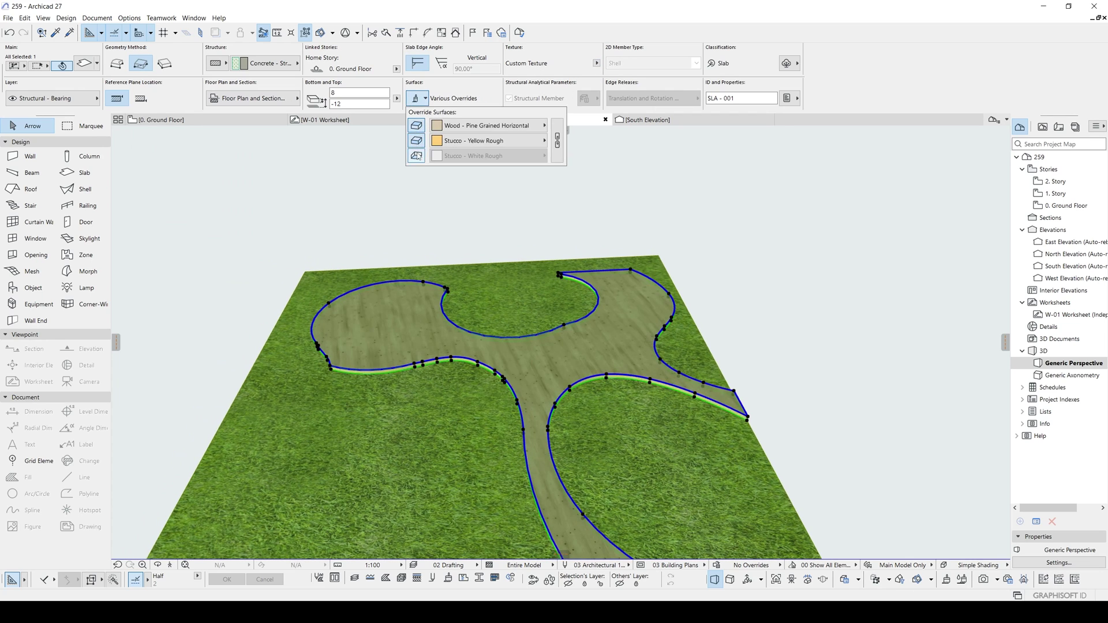
left_click(416, 156)
left_click(557, 140)
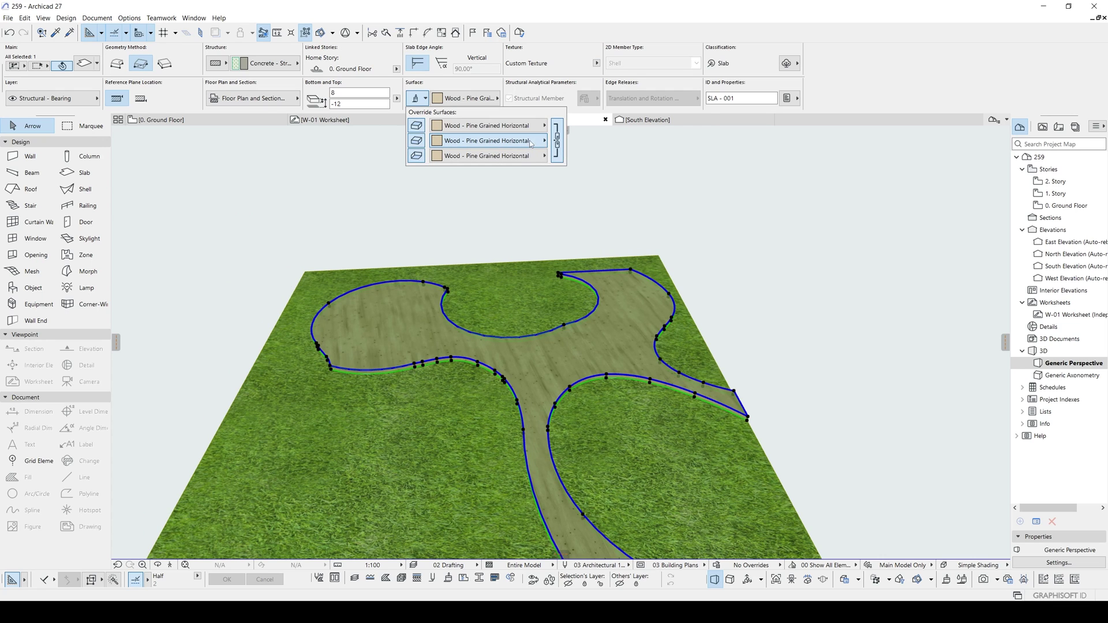
Step: Assign the Stonework - 12 surface to all faces of the paving slab and deselect it
left_click(488, 140)
mouse_move(707, 406)
left_mouse_down()
mouse_move(705, 385)
mouse_move(697, 399)
left_mouse_up()
mouse_move(696, 420)
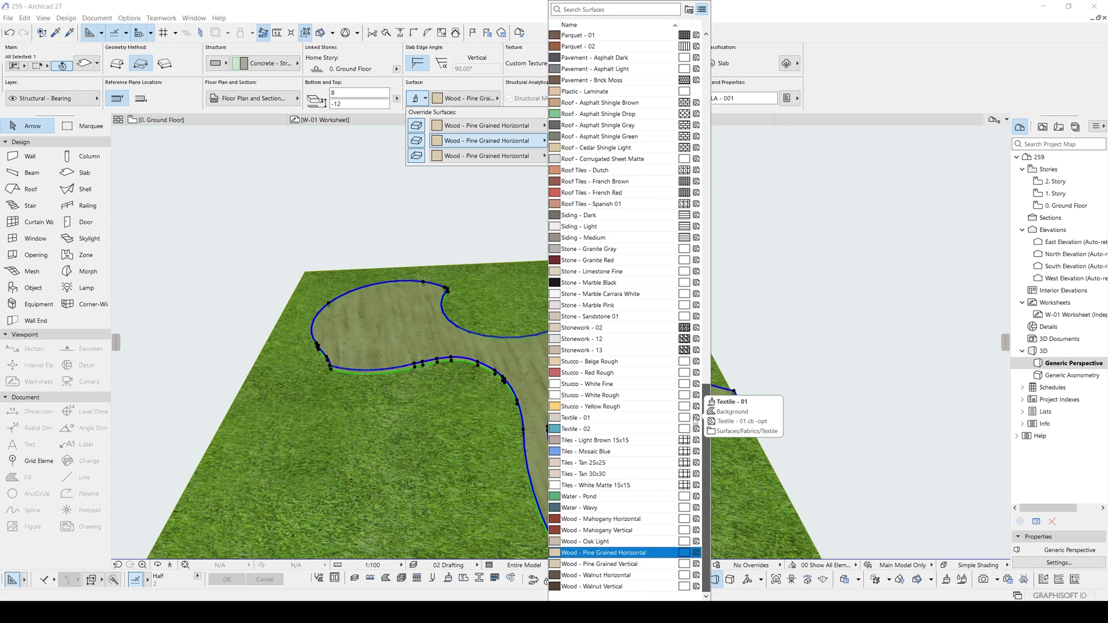
left_click(572, 341)
scroll(537, 292, "down", 3)
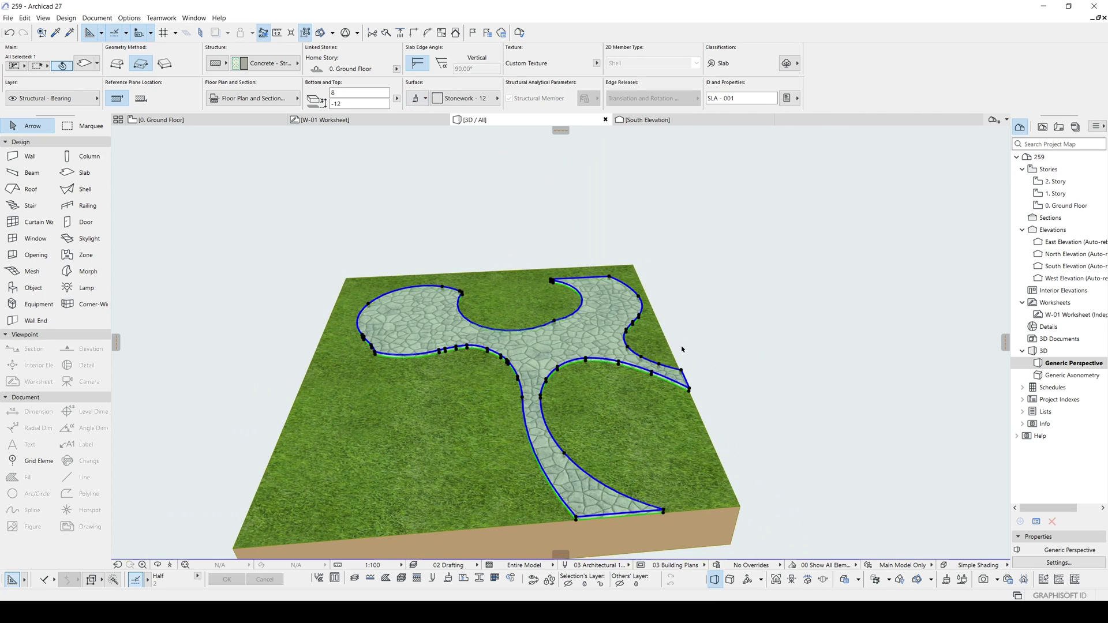
left_click(738, 348)
middle_click_drag(737, 349, 435, 284, "shift")
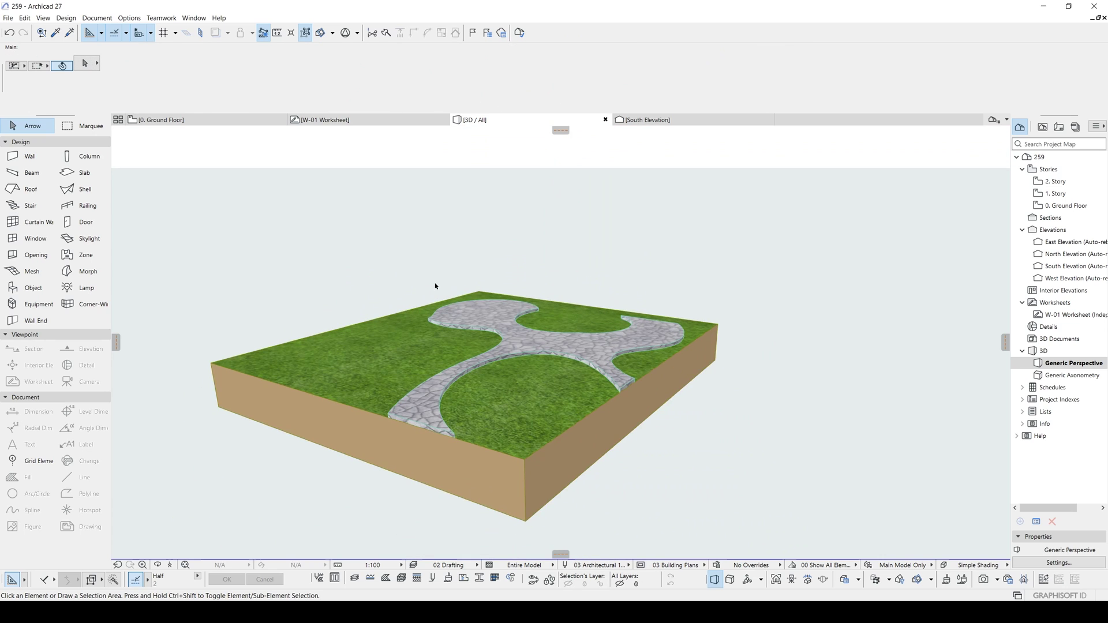
Step: On the ground floor plan, copy the paving slab's settings and create a slab from the large oval hatched area beside the path
key("F2")
left_click(448, 267)
scroll(451, 285, "down", 3)
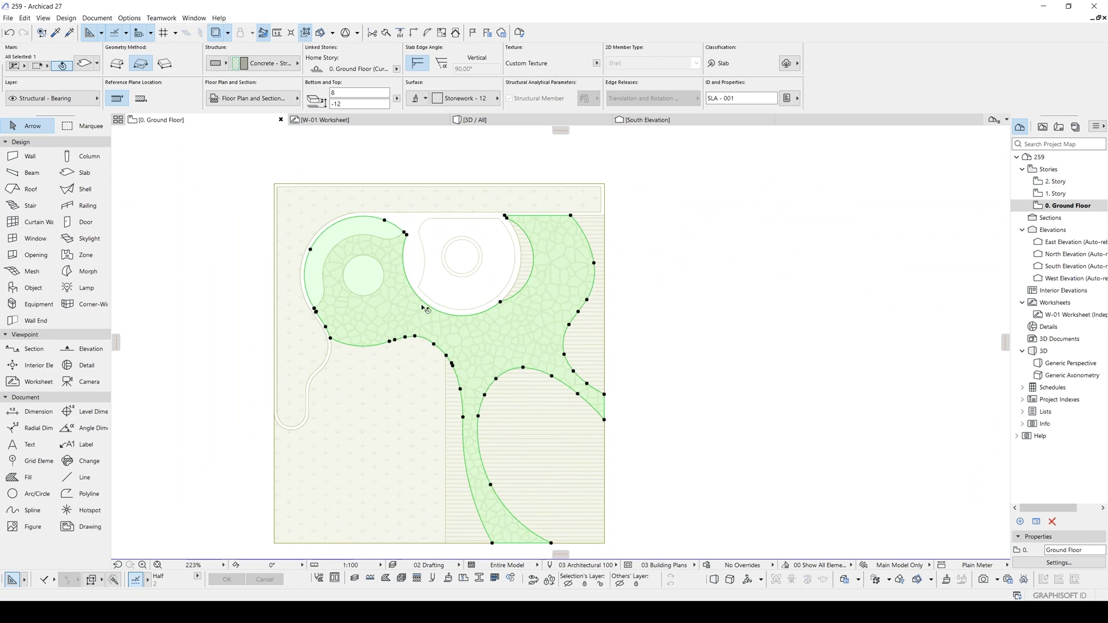
middle_click_drag(426, 307, 507, 268)
key("Escape")
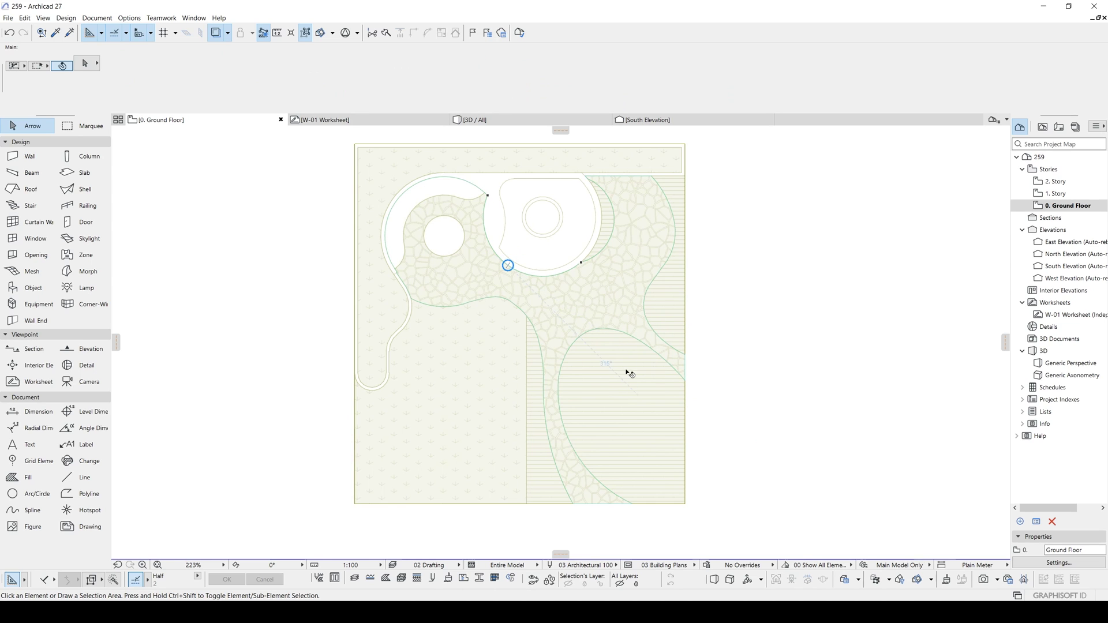
scroll(578, 300, "up", 5)
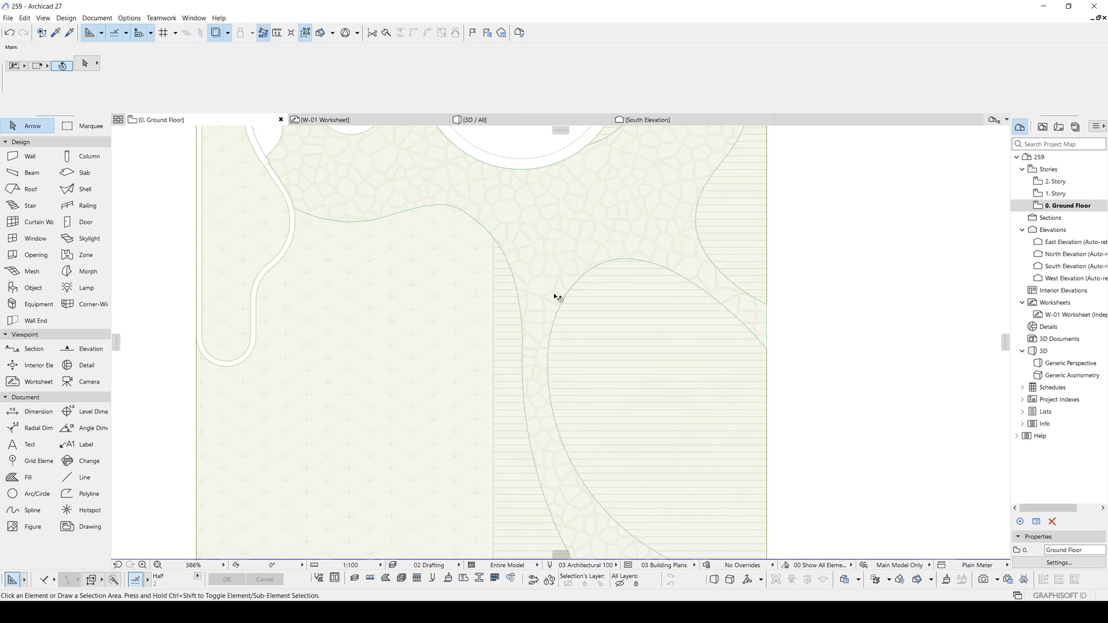
middle_click_drag(570, 266, 551, 281)
left_click(543, 282, "alt")
key("space")
left_click(576, 326)
key("Escape")
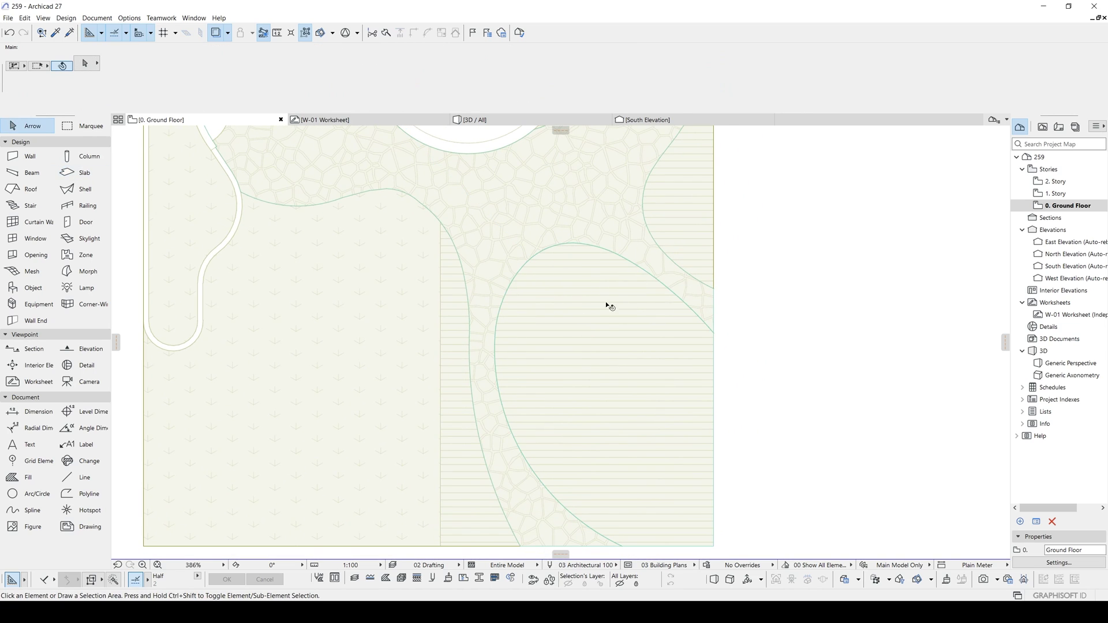
Step: Select the oval slab and search its available surfaces for "WOO" and "PLAN"
left_click(594, 281)
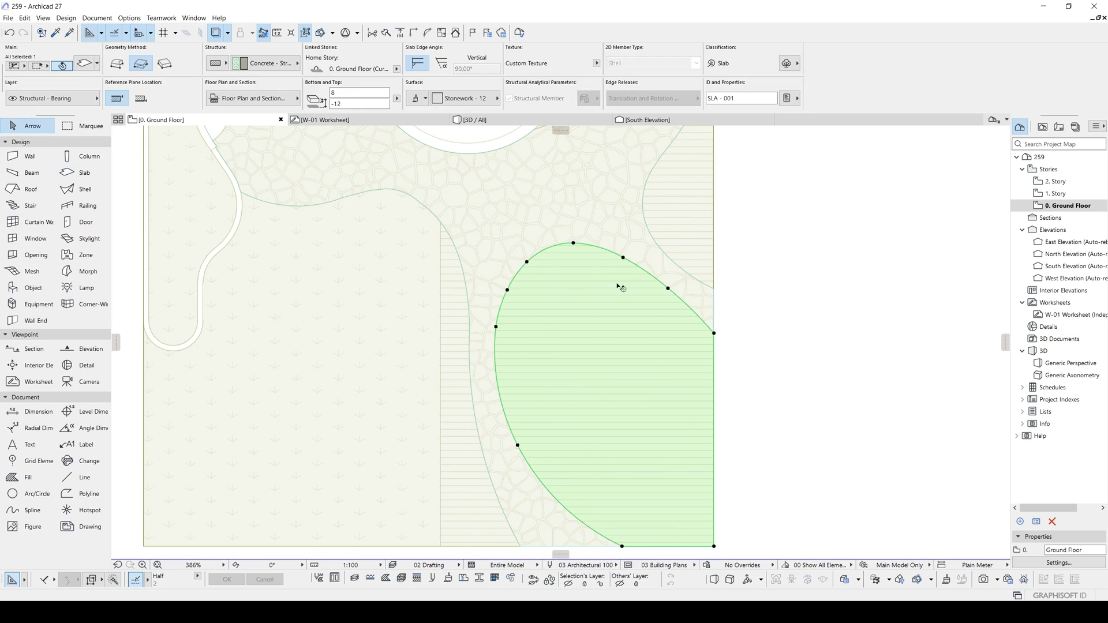
left_click(464, 98)
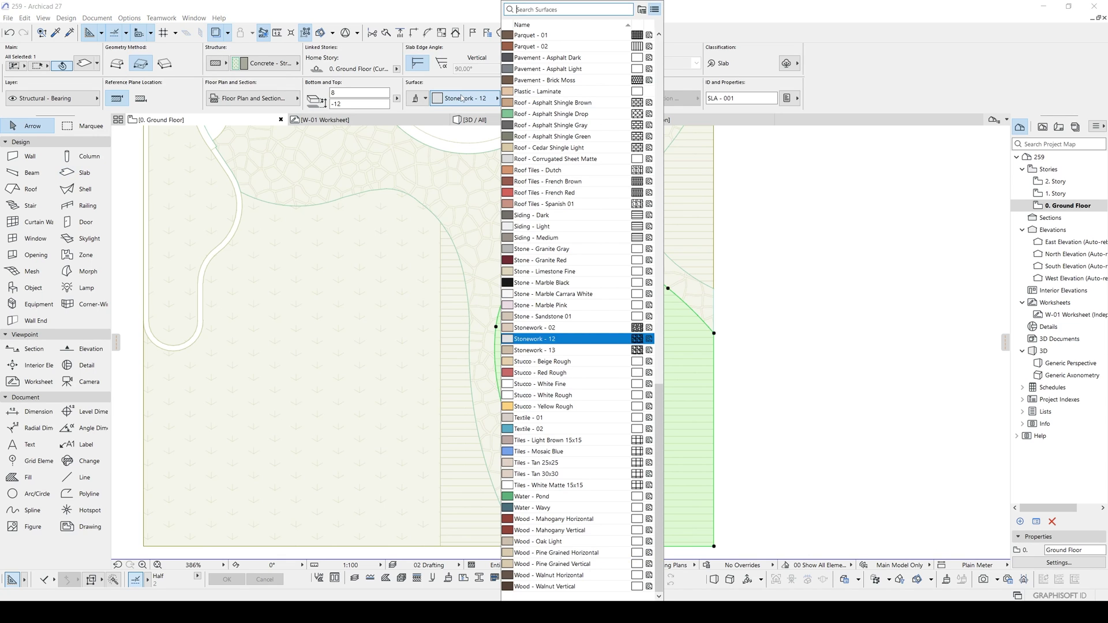
type("WOO")
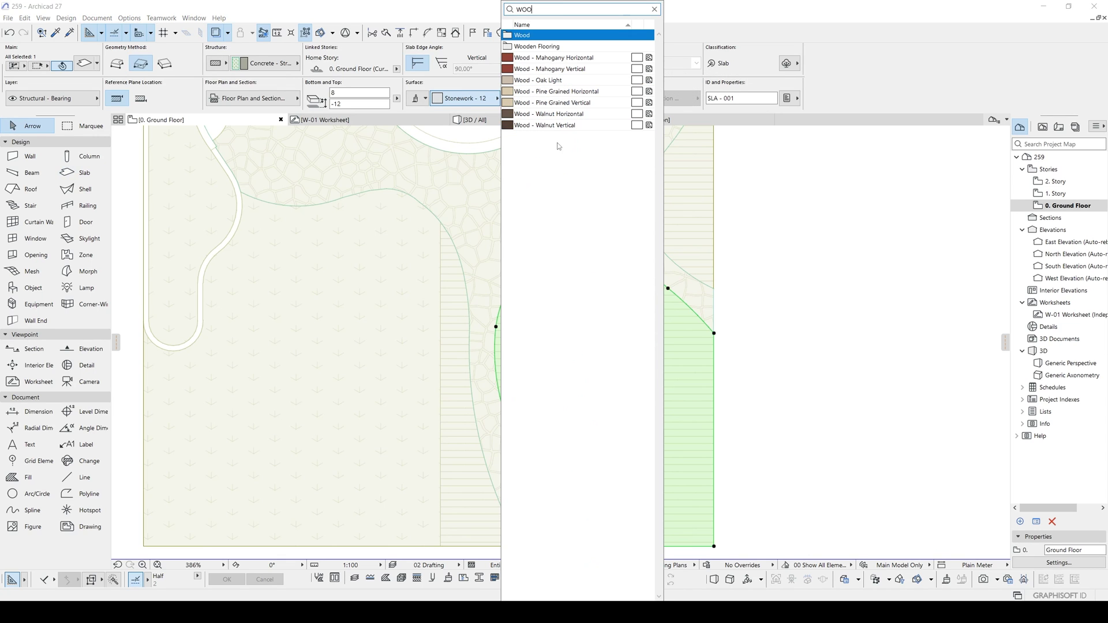
type("P")
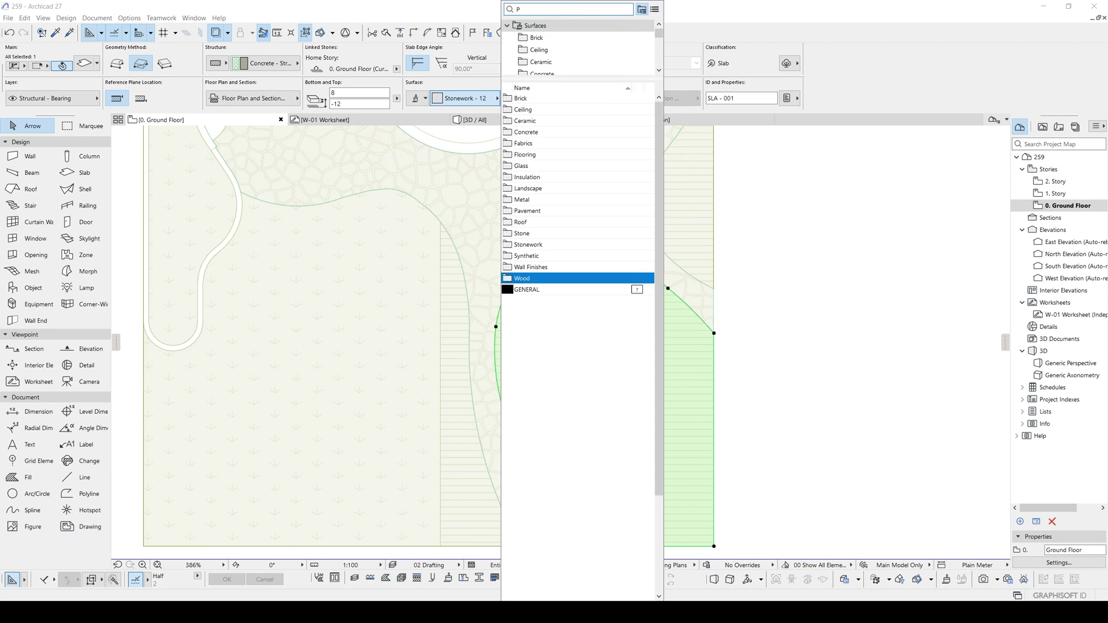
type("LAN")
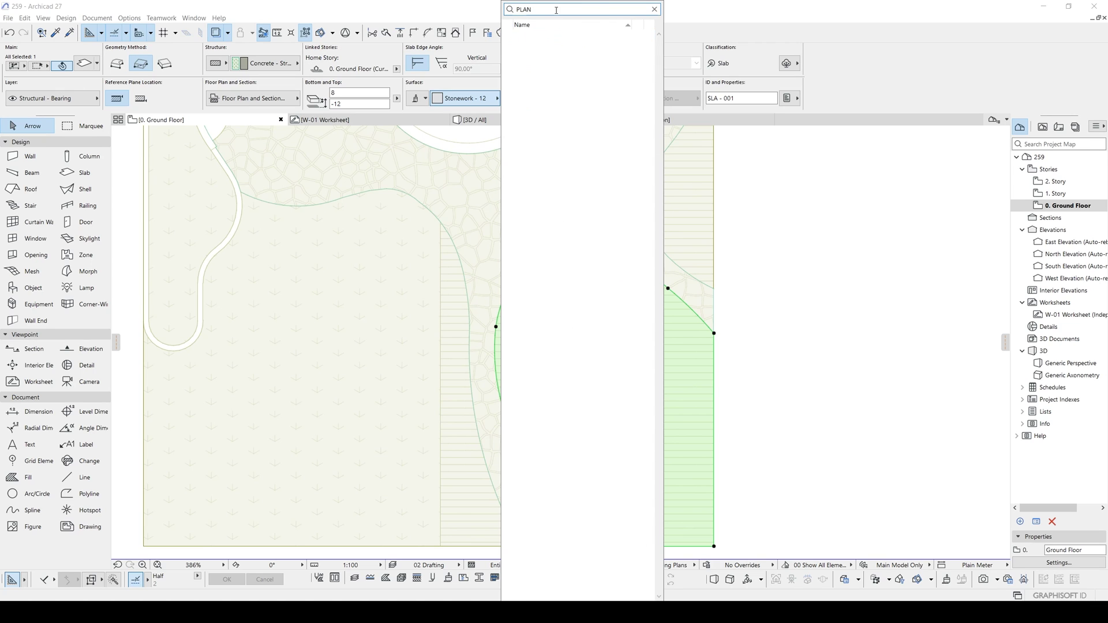
key("BackSpace")
key("BackSpace")
key("BackSpace")
key("BackSpace")
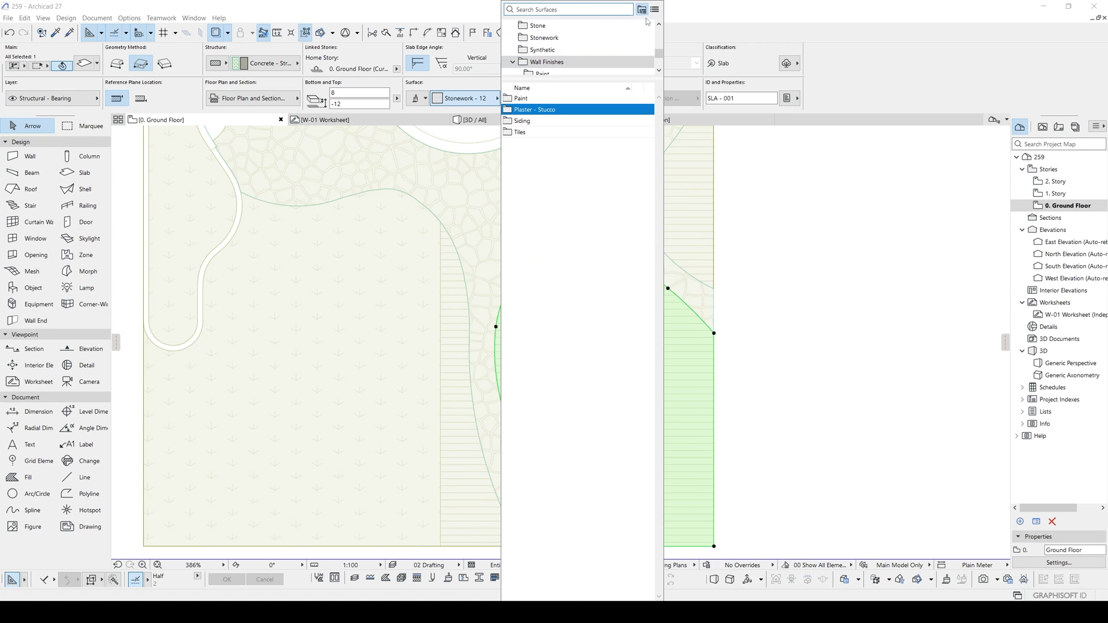
left_click(654, 9)
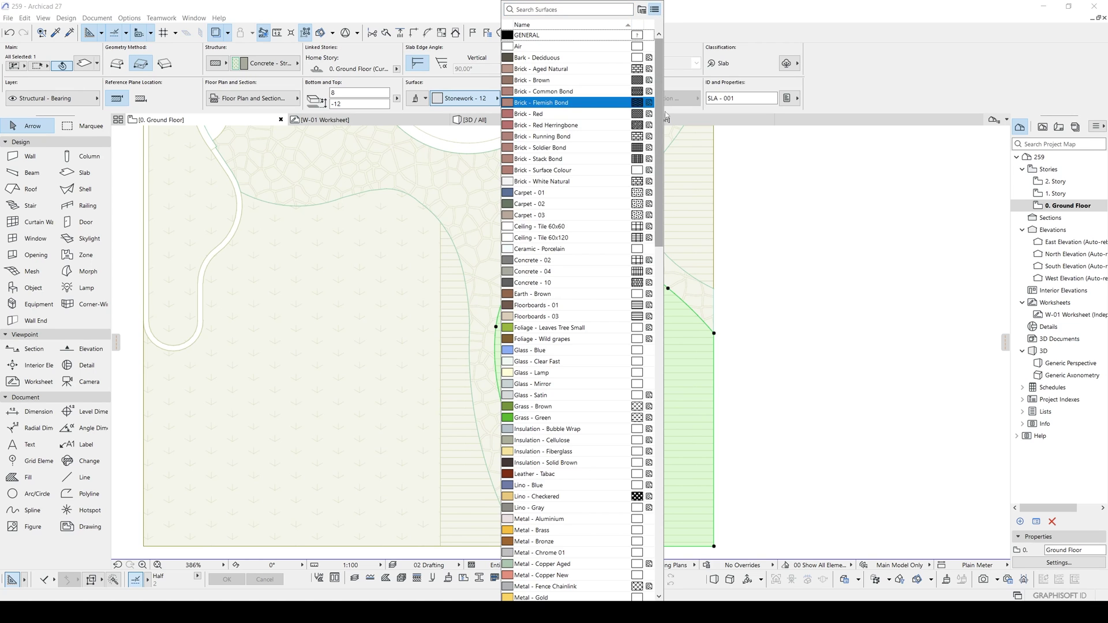
Step: Assign the Siding - Medium surface to the oval slab
scroll(583, 248, "down", 6)
scroll(652, 439, "down", 13)
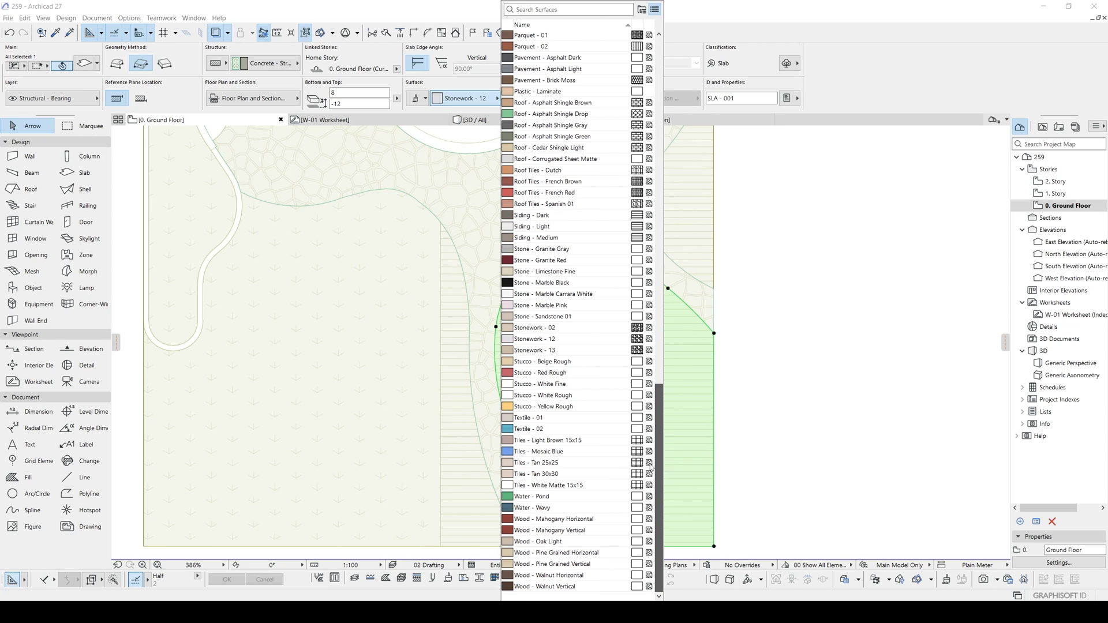
left_click_drag(660, 419, 660, 417)
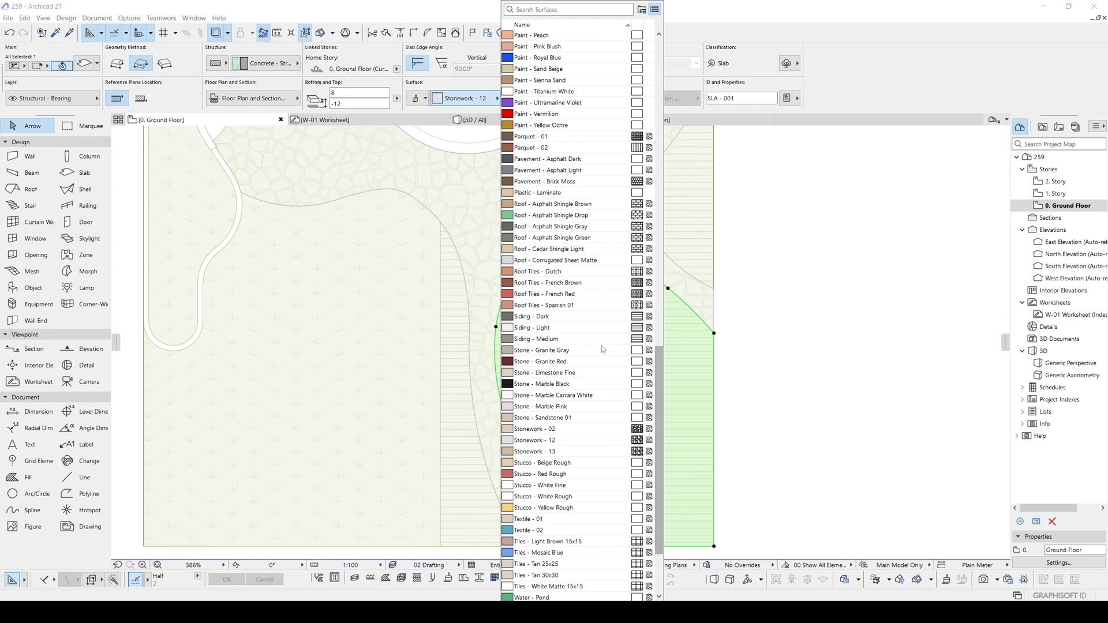
left_click(565, 340)
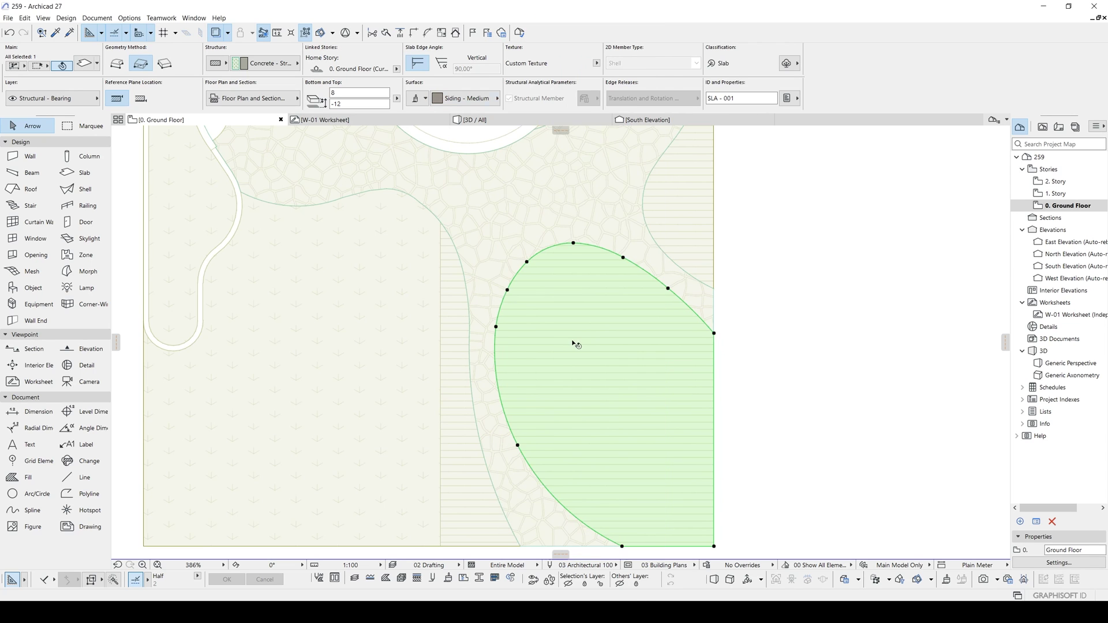
Step: Set the oval slab's thickness to 4
scroll(631, 319, "down", 3)
scroll(632, 321, "up", 2)
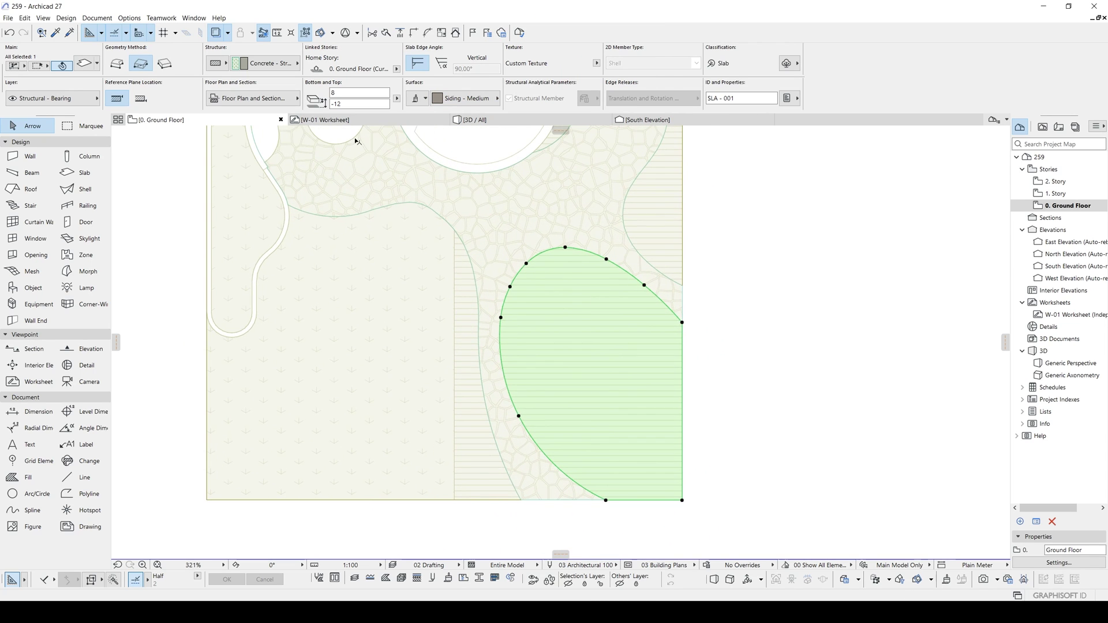
left_click(333, 93)
double_click(333, 92)
type("4")
key("Return")
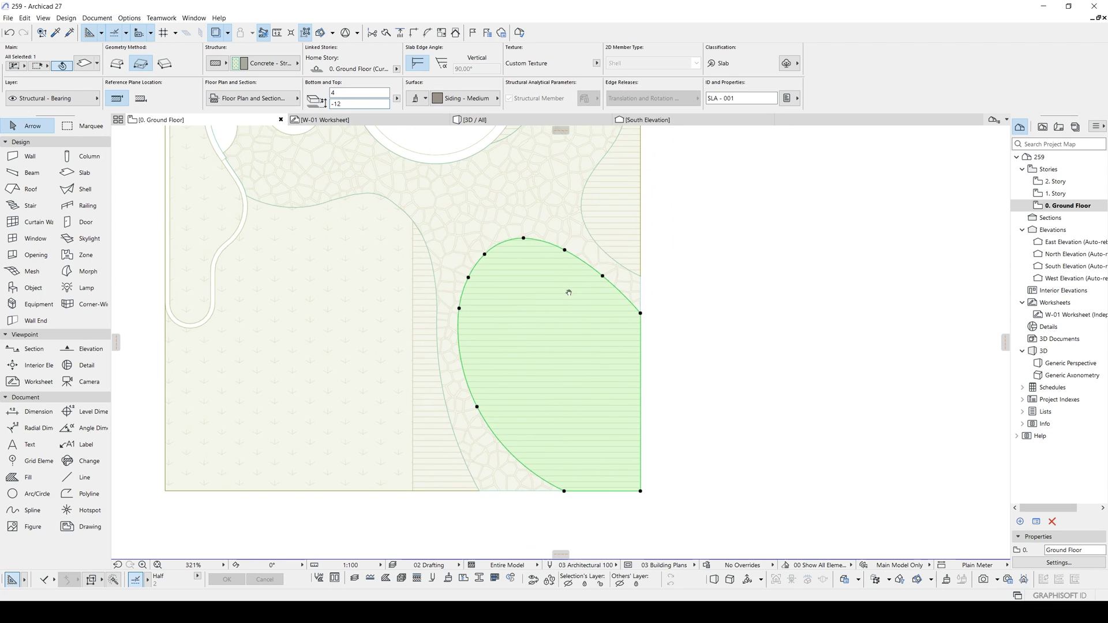
Step: In the 3D view, move the oval slab vertically down by 4 to an elevation of -16
key("F3")
scroll(599, 409, "up", 3)
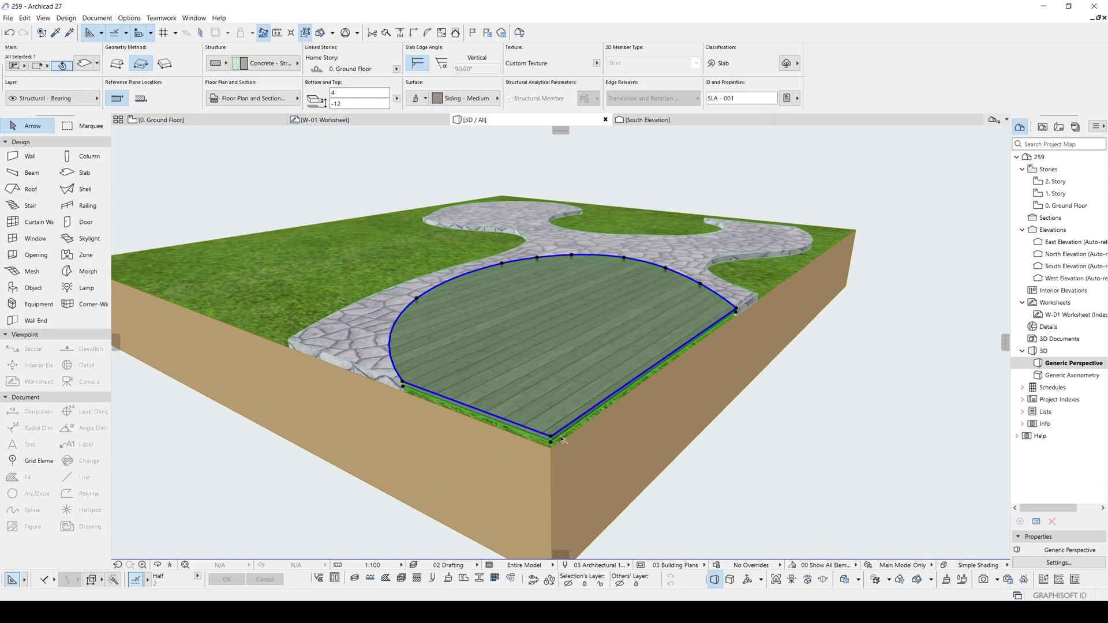
left_click(550, 443)
type("4")
key("Return")
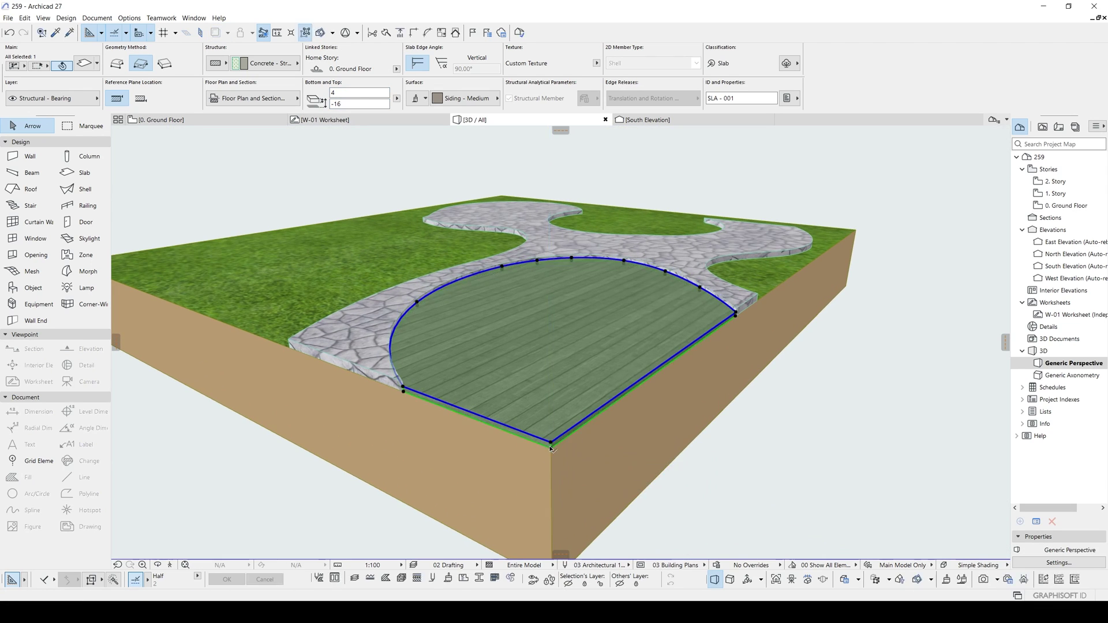
scroll(606, 338, "up", 1)
middle_click_drag(607, 339, 491, 325, "shift")
scroll(433, 327, "down", 1)
Step: On the ground floor plan, create slabs with the oval slab's settings from the remaining hatched areas: both strips beside the path and the crescent
key("F2")
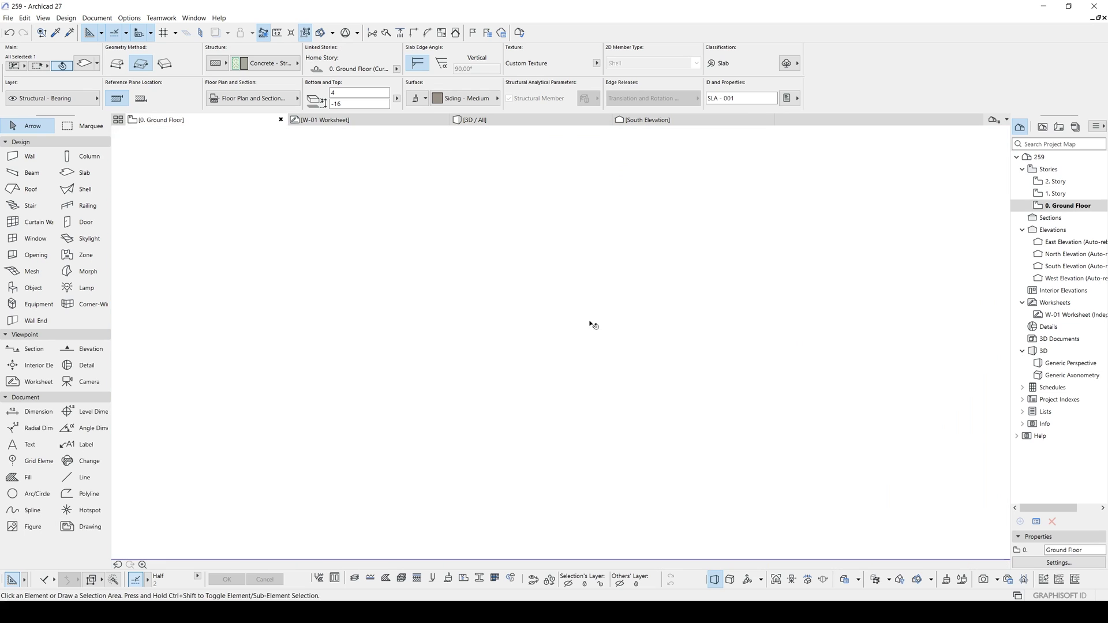
key("Escape")
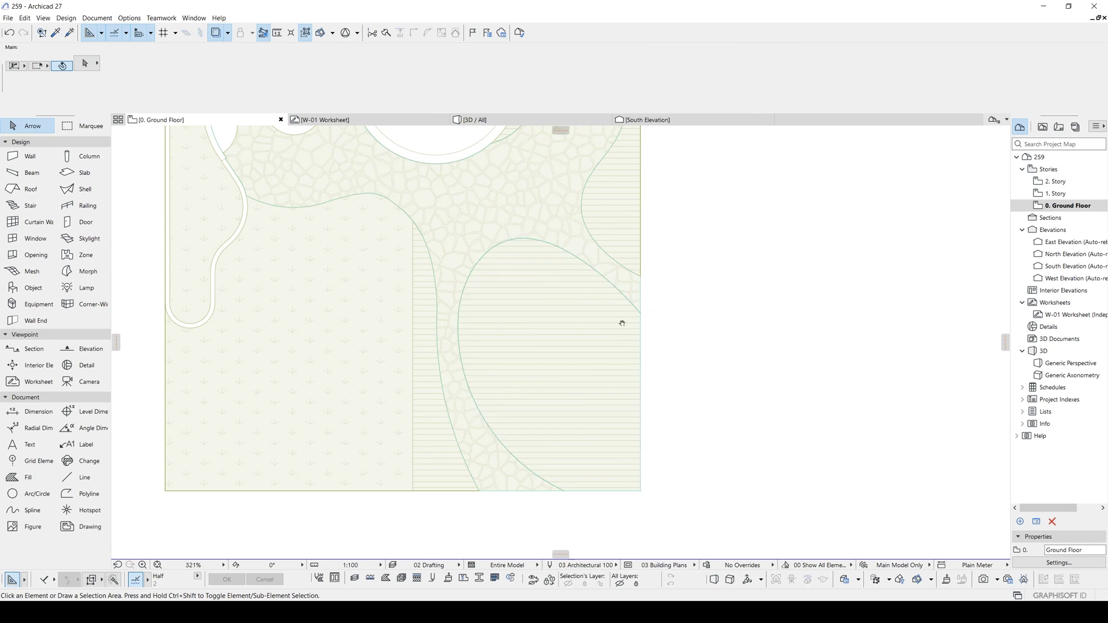
middle_click_drag(605, 319, 656, 329)
left_click(645, 321)
left_click(645, 321, "alt")
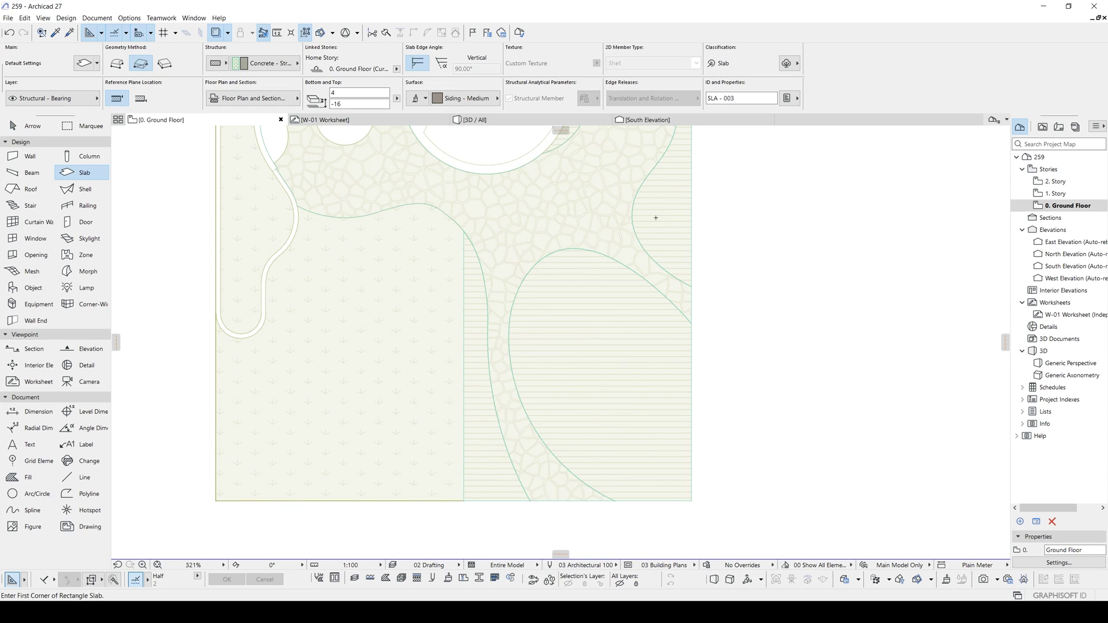
middle_click_drag(658, 219, 639, 385)
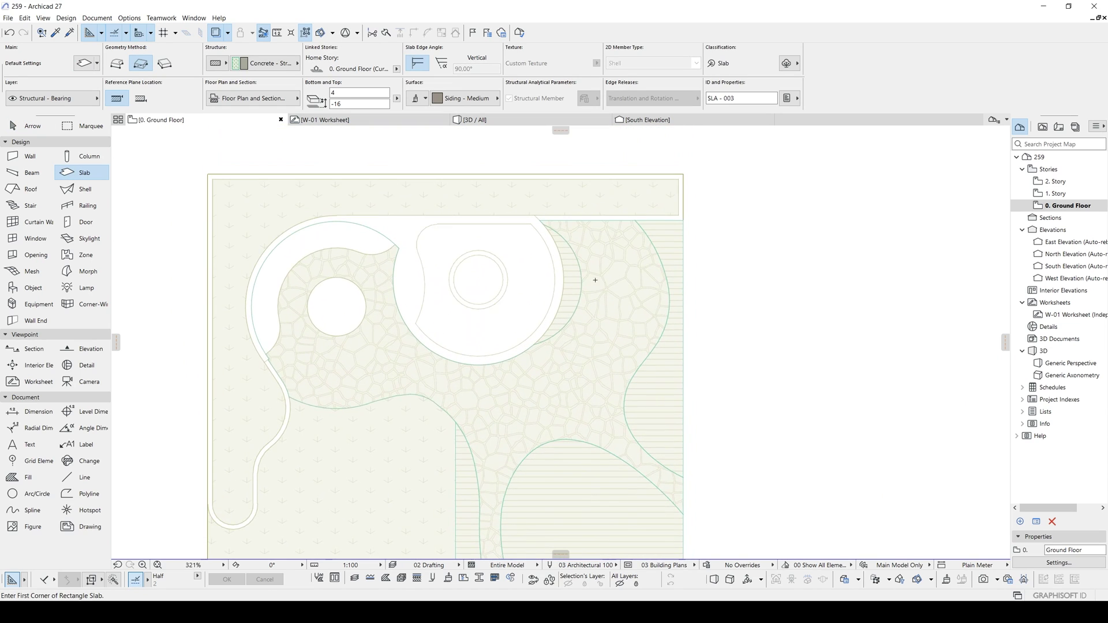
scroll(590, 279, "up", 2)
key("space")
left_click(559, 259)
scroll(557, 259, "down", 3)
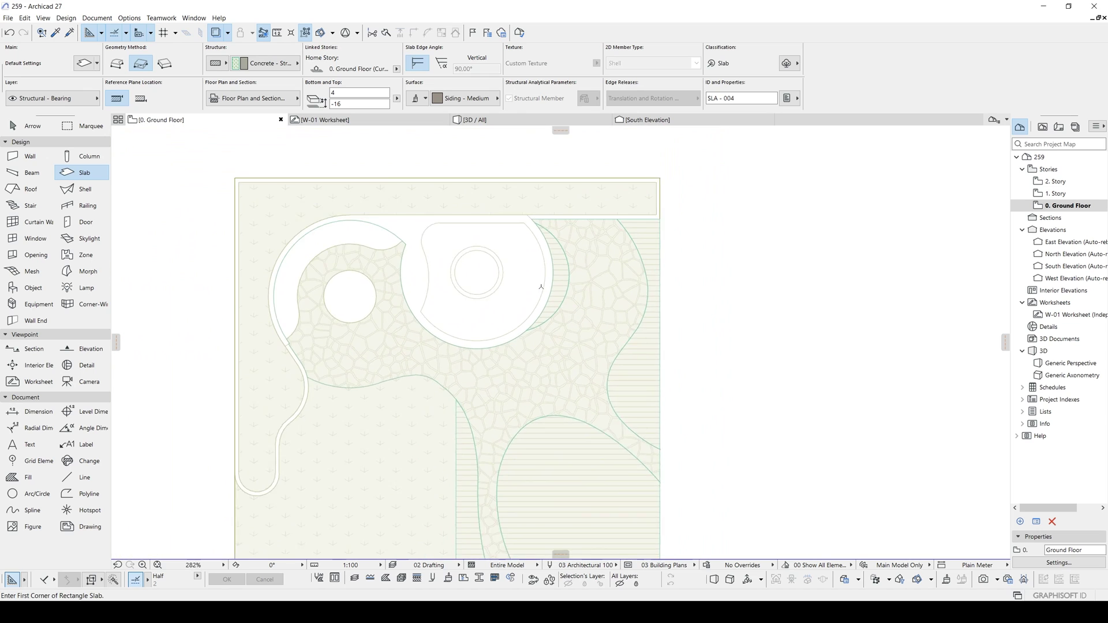
middle_click_drag(493, 318, 886, 384)
key("Escape")
Step: Inspect the stone paving and decking slabs in 3D and return to the ground floor plan around the circular beds
key("F3")
left_click(900, 398)
middle_click_drag(572, 266, 529, 269, "shift")
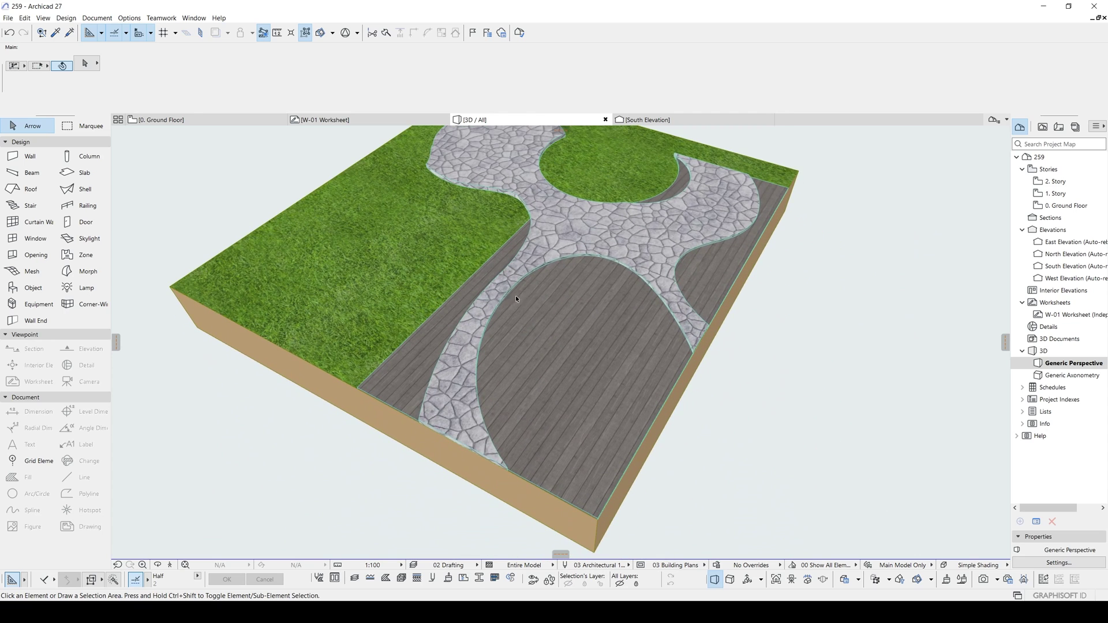
middle_click_drag(529, 299, 572, 298, "shift")
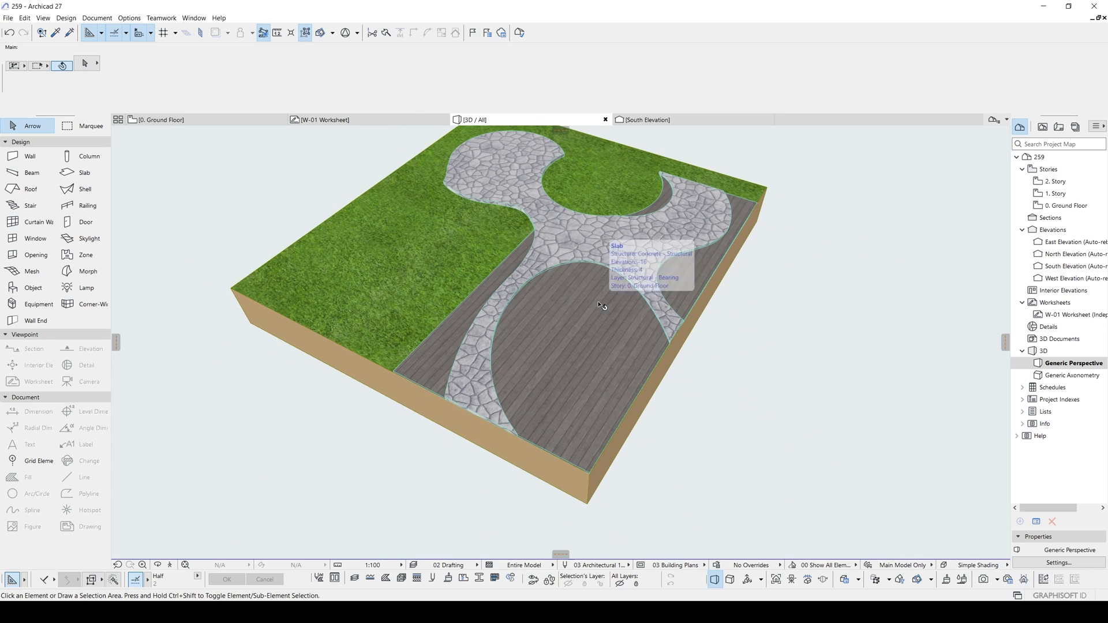
key("F2")
scroll(597, 301, "down", 2)
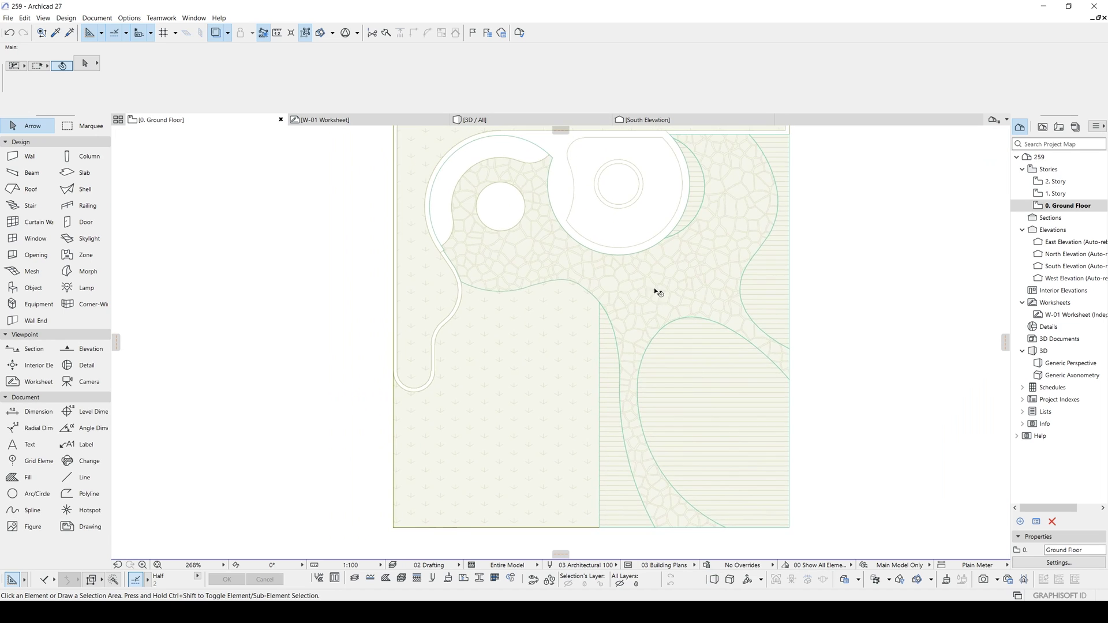
scroll(557, 220, "up", 3)
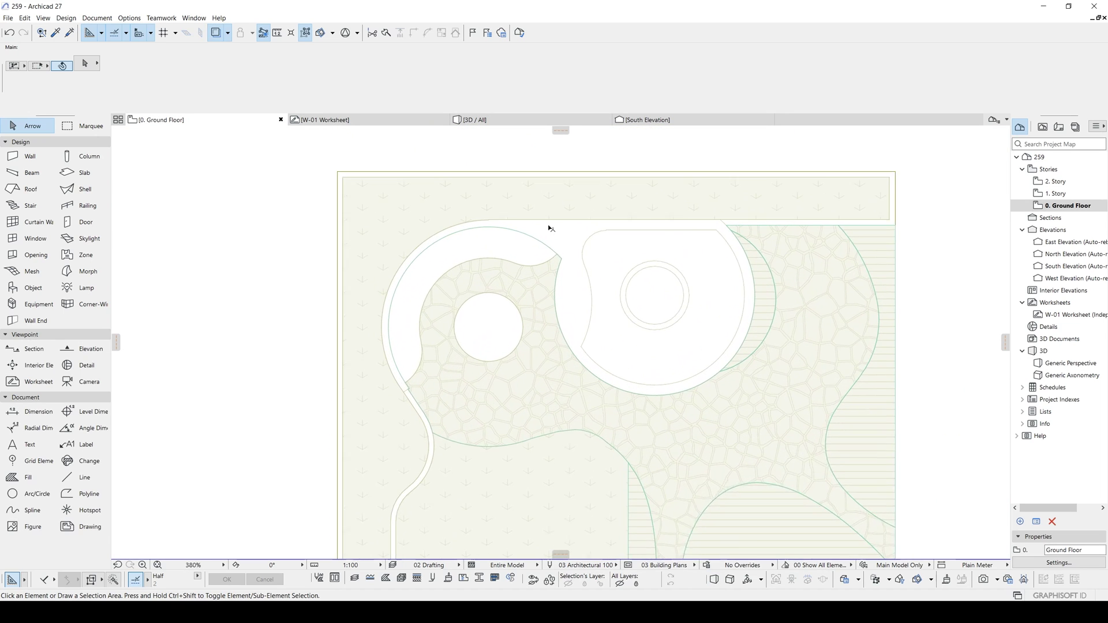
scroll(518, 321, "up", 1)
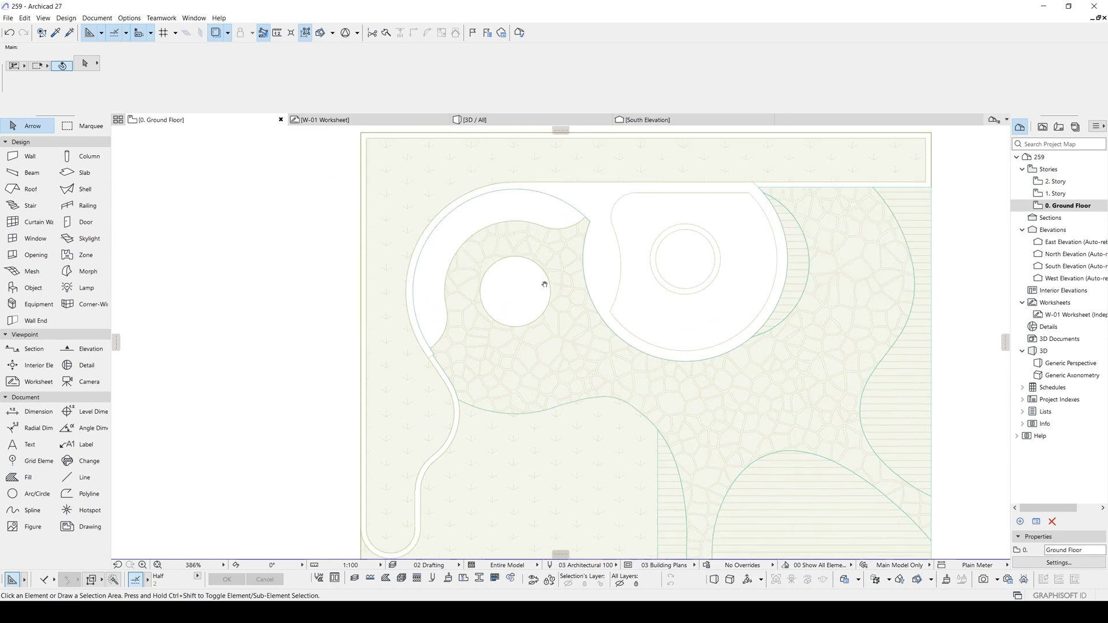
Step: Examine the ground floor plan around the two circular beds and the curved border enclosing them
scroll(433, 321, "up", 1)
scroll(386, 322, "up", 1)
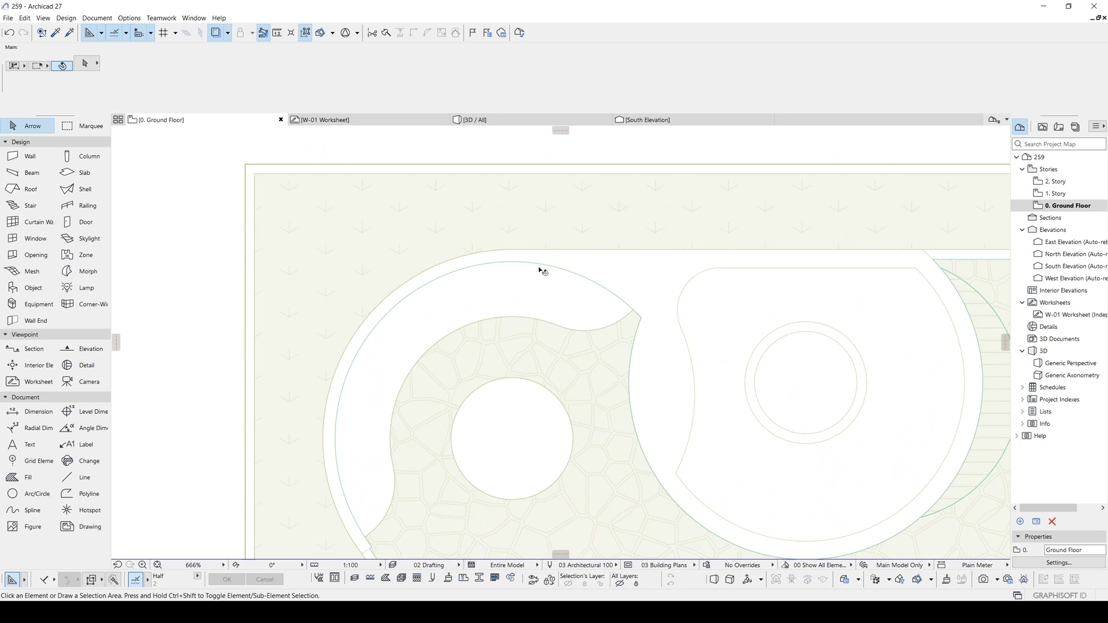
middle_click_drag(641, 269, 419, 280)
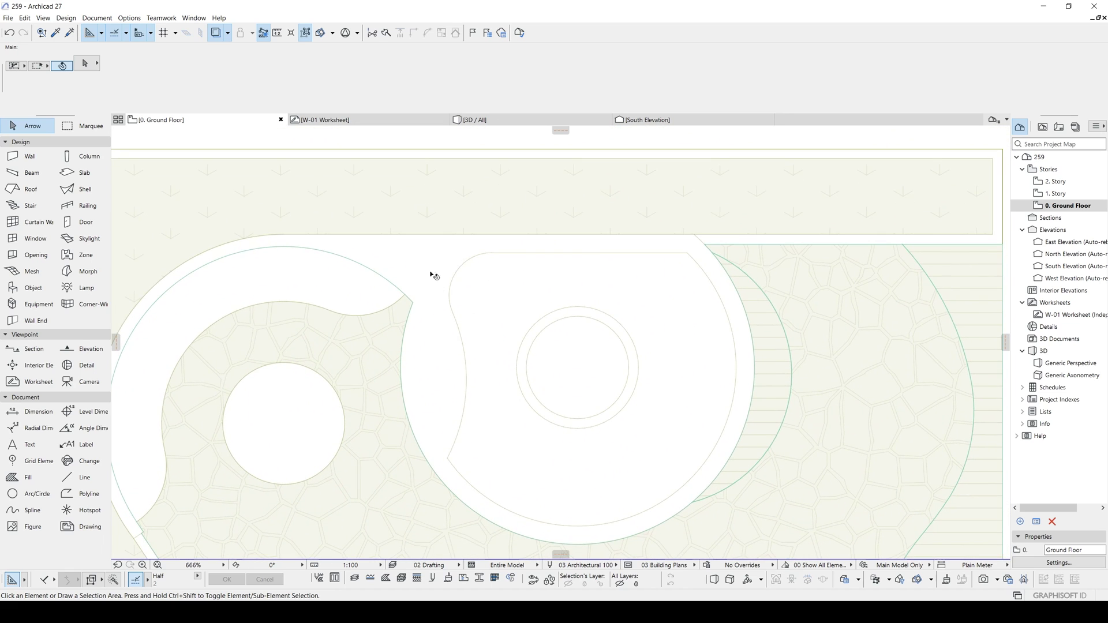
scroll(436, 275, "down", 1)
middle_click_drag(510, 327, 520, 245)
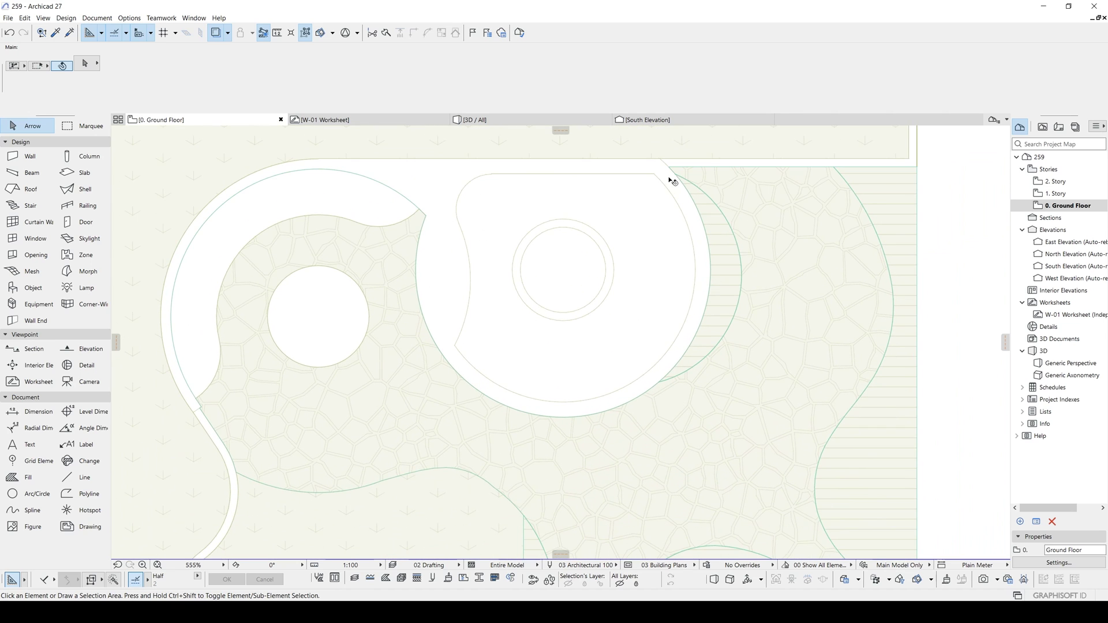
middle_click_drag(490, 193, 582, 236)
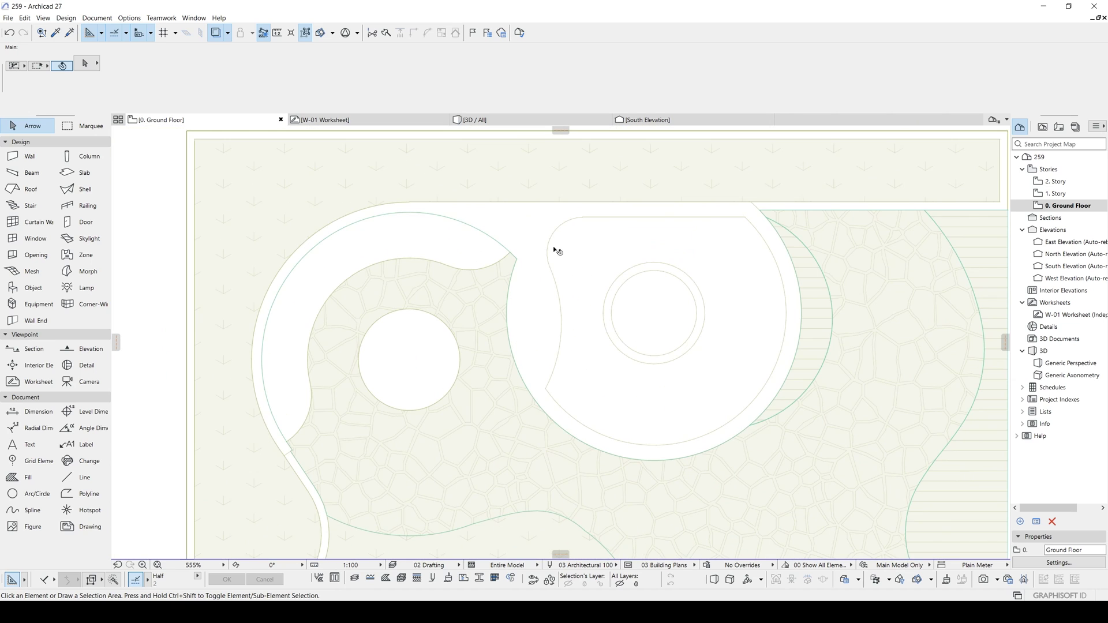
scroll(531, 278, "down", 2)
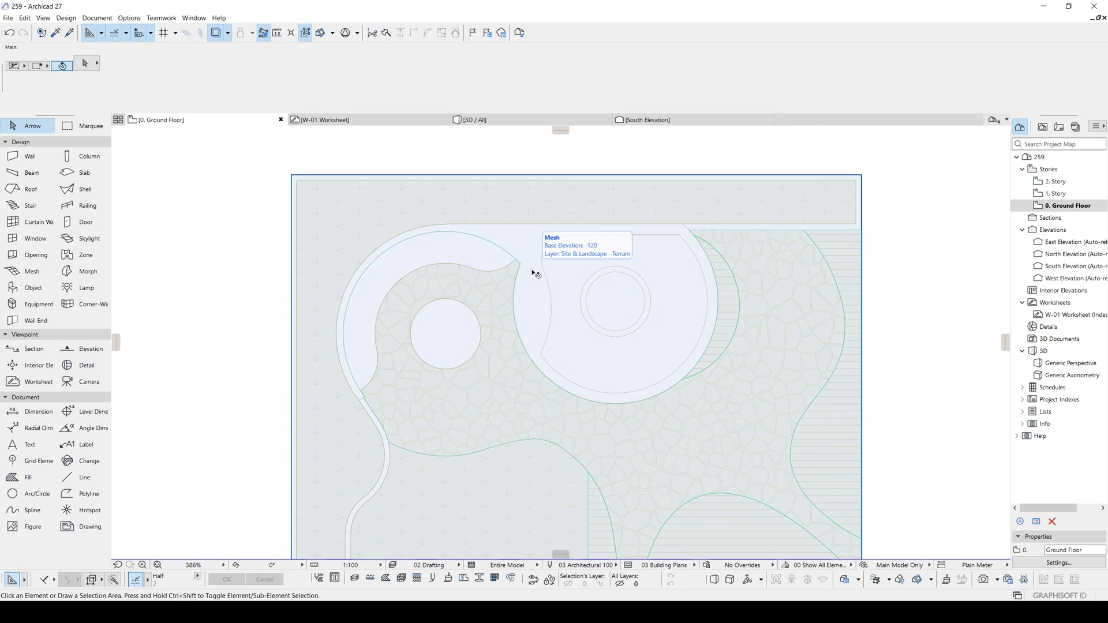
scroll(562, 260, "up", 1)
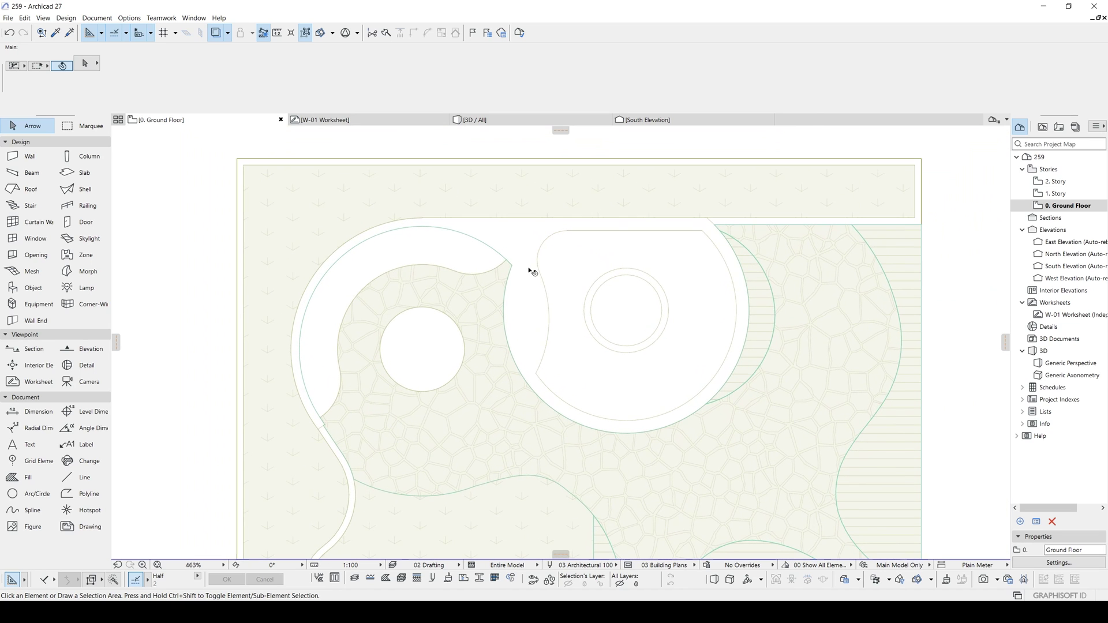
scroll(532, 271, "up", 1)
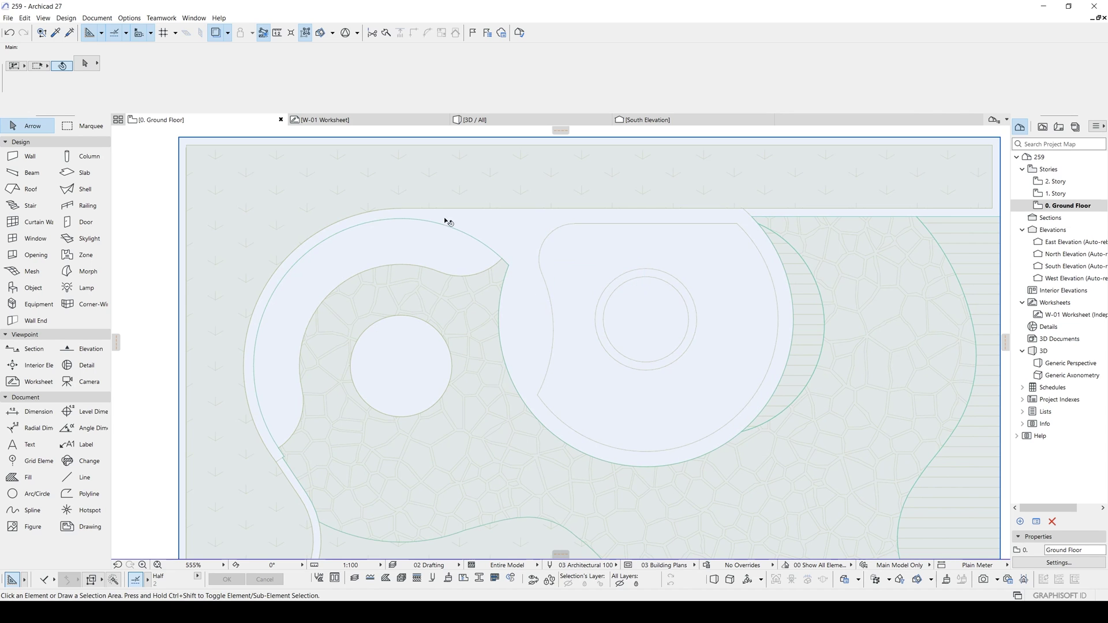
middle_click_drag(613, 300, 537, 275)
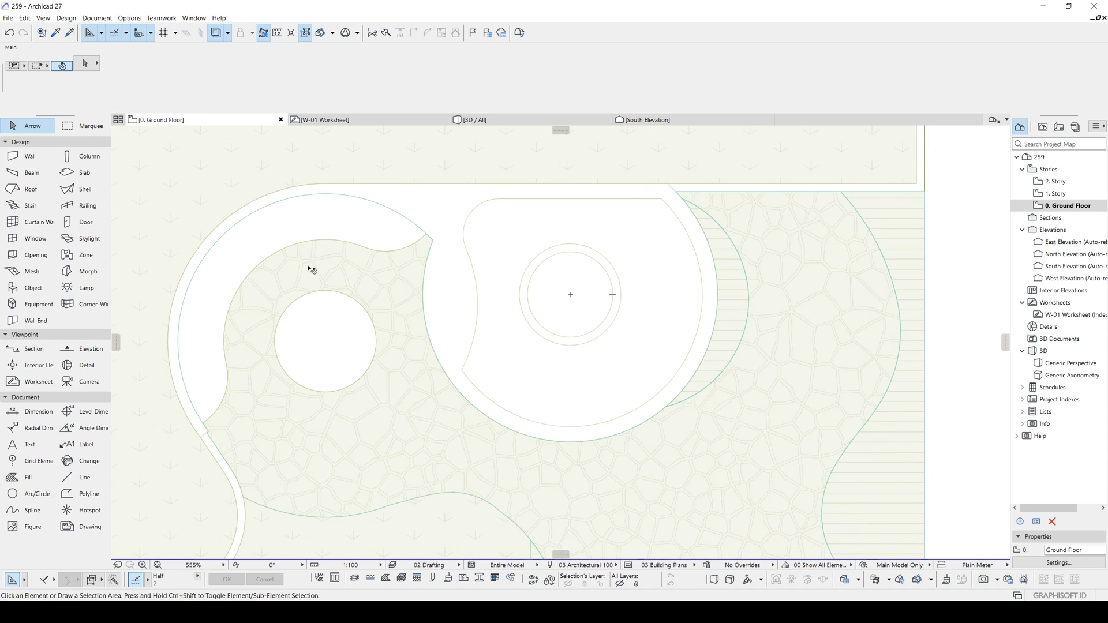
scroll(376, 268, "down", 1)
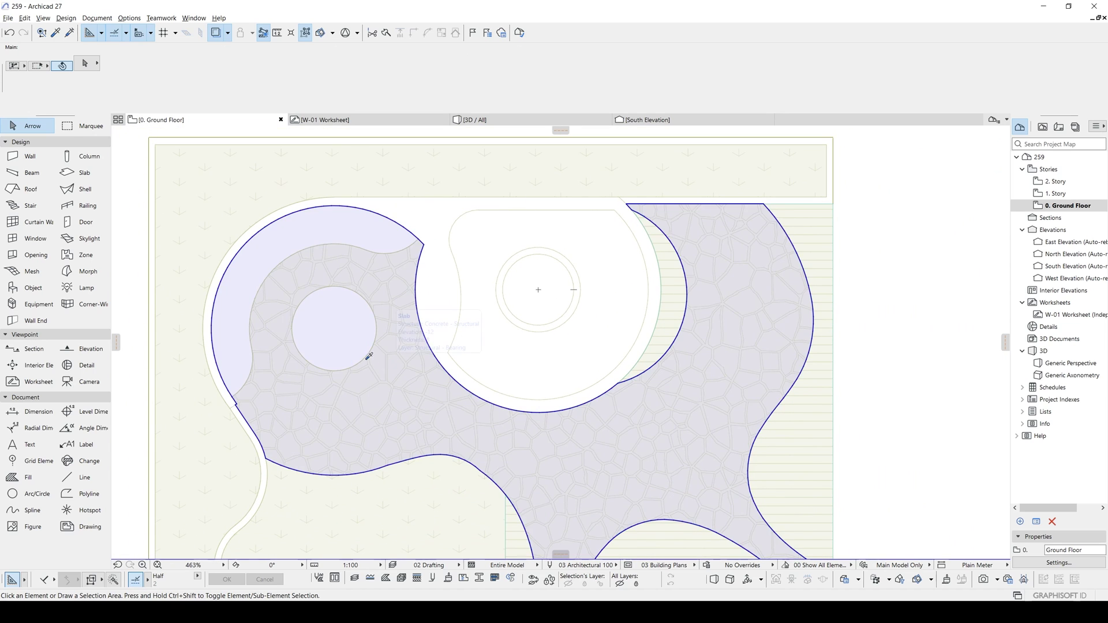
Step: Pick up the stone paving slab's settings and create a slab from the outline of the curved border and large circular bed
left_click(348, 352)
left_click(348, 352, "alt")
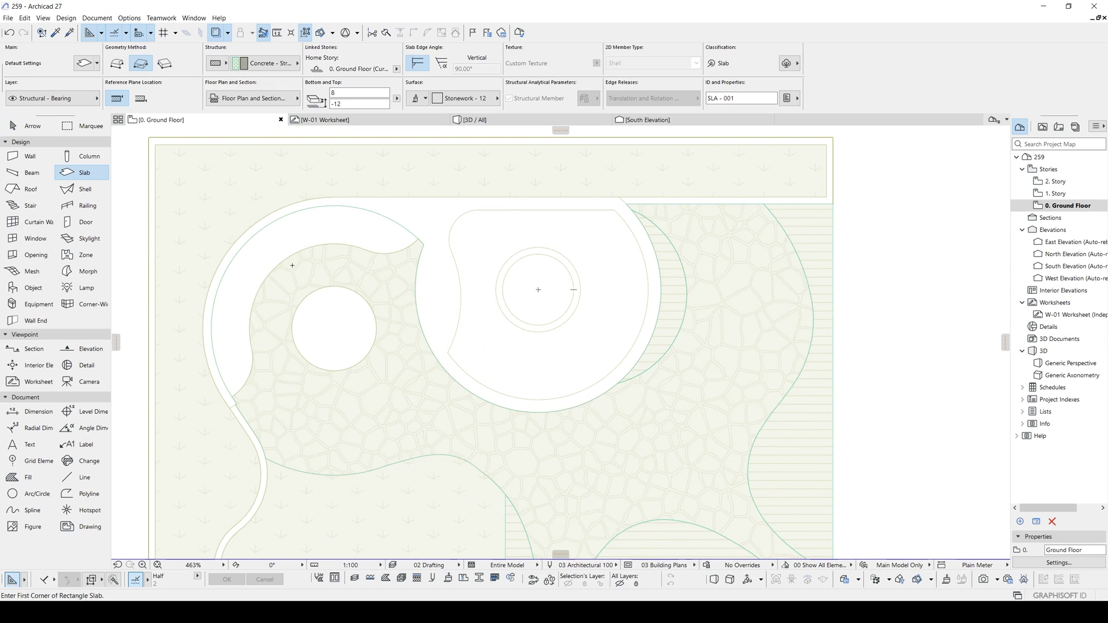
left_click(437, 274)
key("Escape")
left_click(441, 281)
scroll(440, 281, "up", 1)
scroll(465, 277, "up", 2)
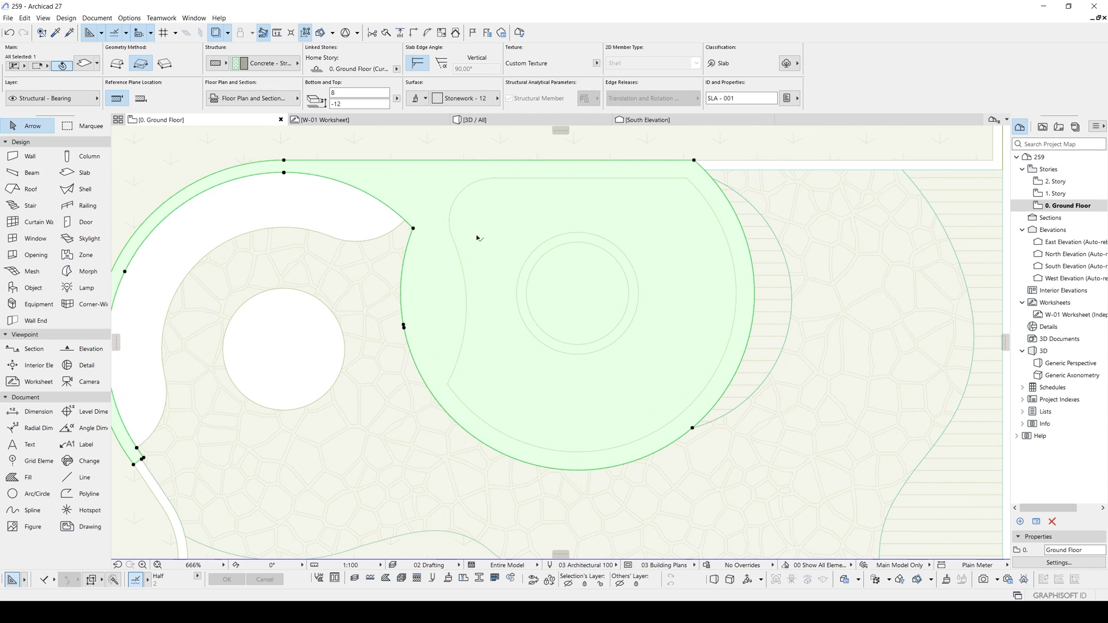
Step: Subtract the large circular bed's inner outline from the new slab, leaving only the border band
left_click(413, 228)
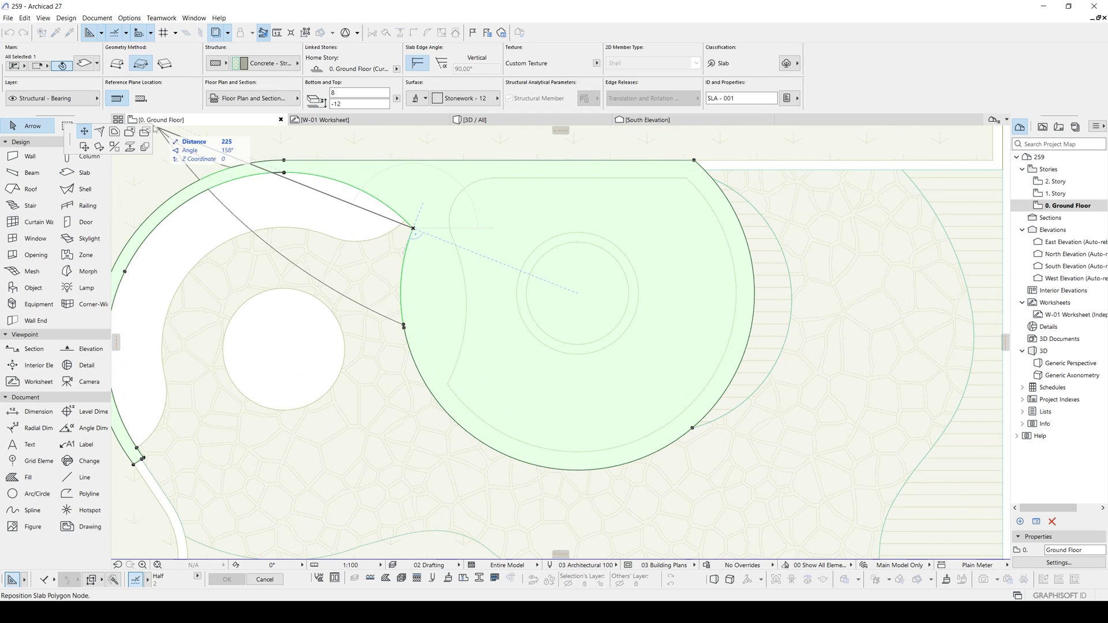
left_click(145, 132)
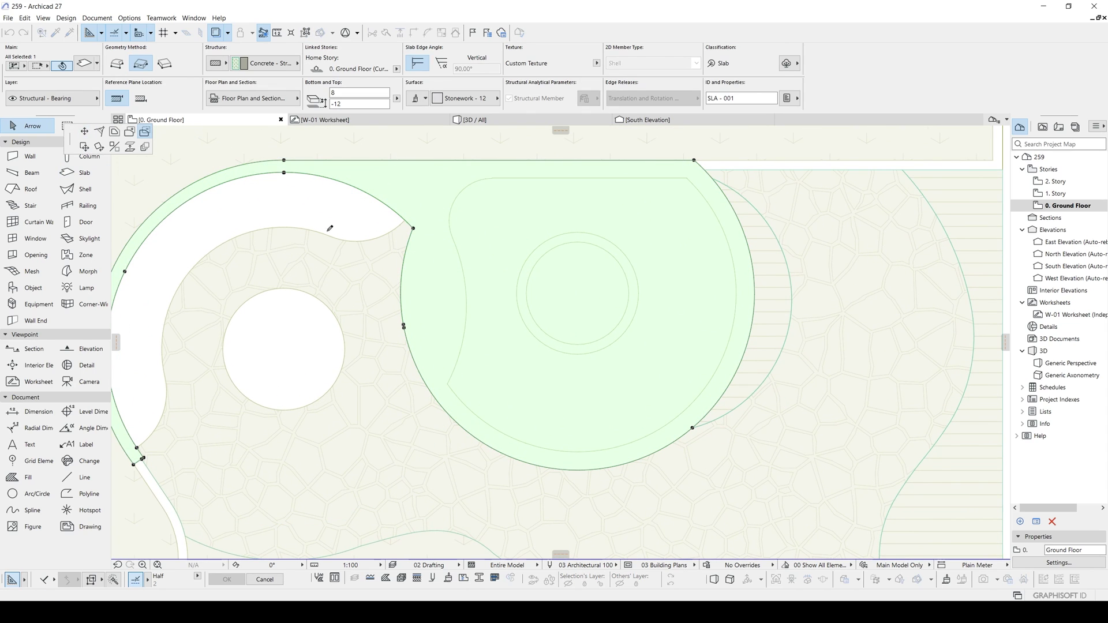
left_click(485, 279)
scroll(524, 386, "down", 3)
middle_click_drag(433, 367, 449, 348)
scroll(474, 295, "up", 3)
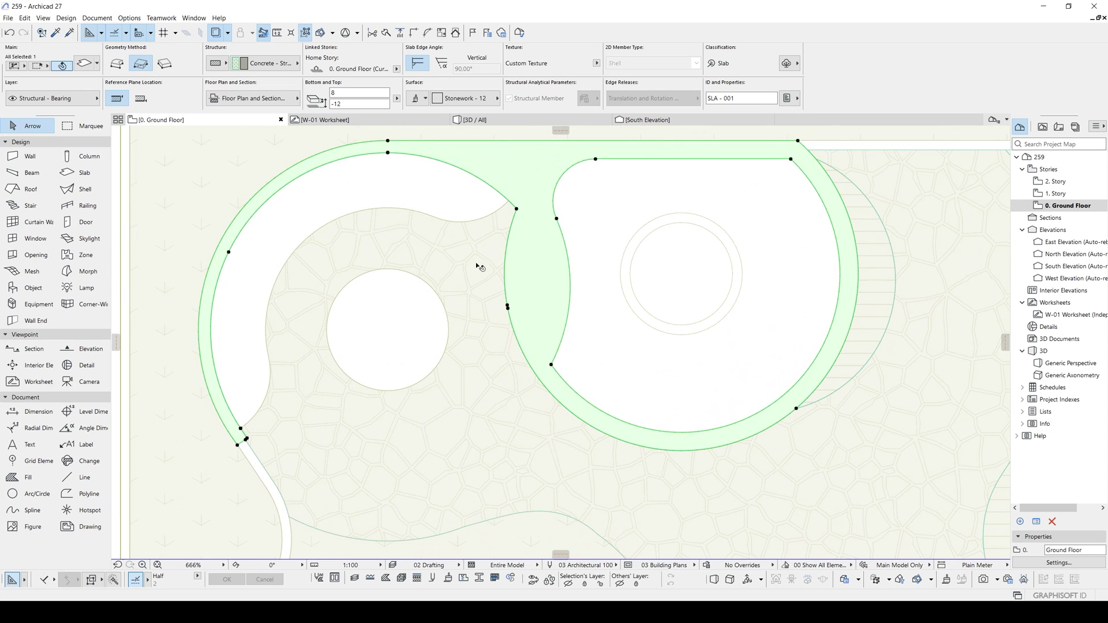
Step: Override all three surfaces of the border slab with Stucco - White Fine
double_click(519, 299)
left_click(548, 312)
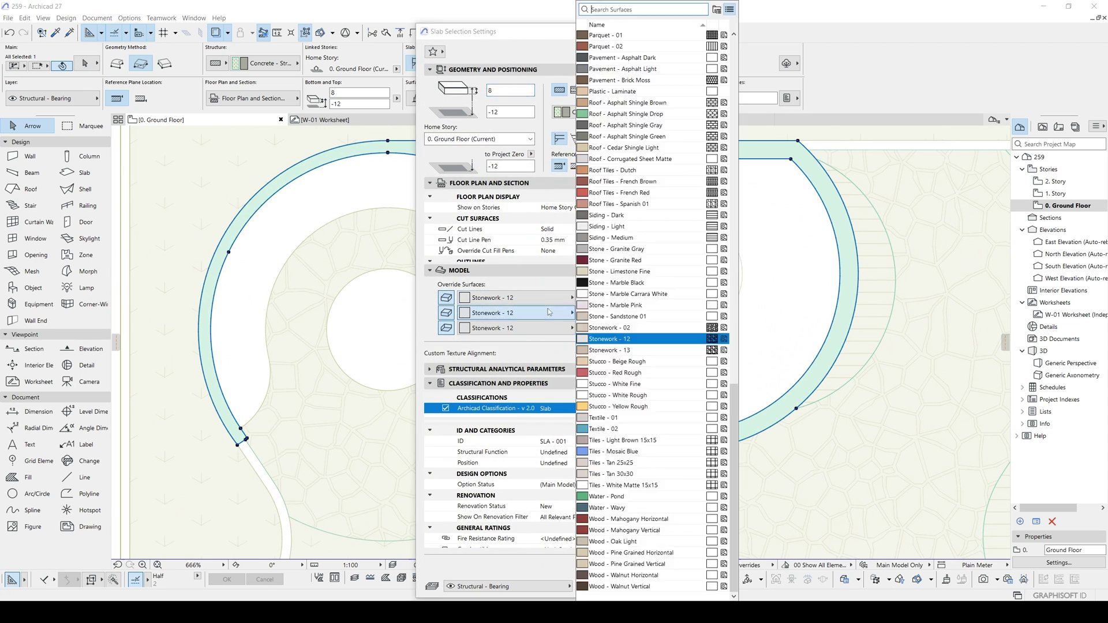
type("WHI")
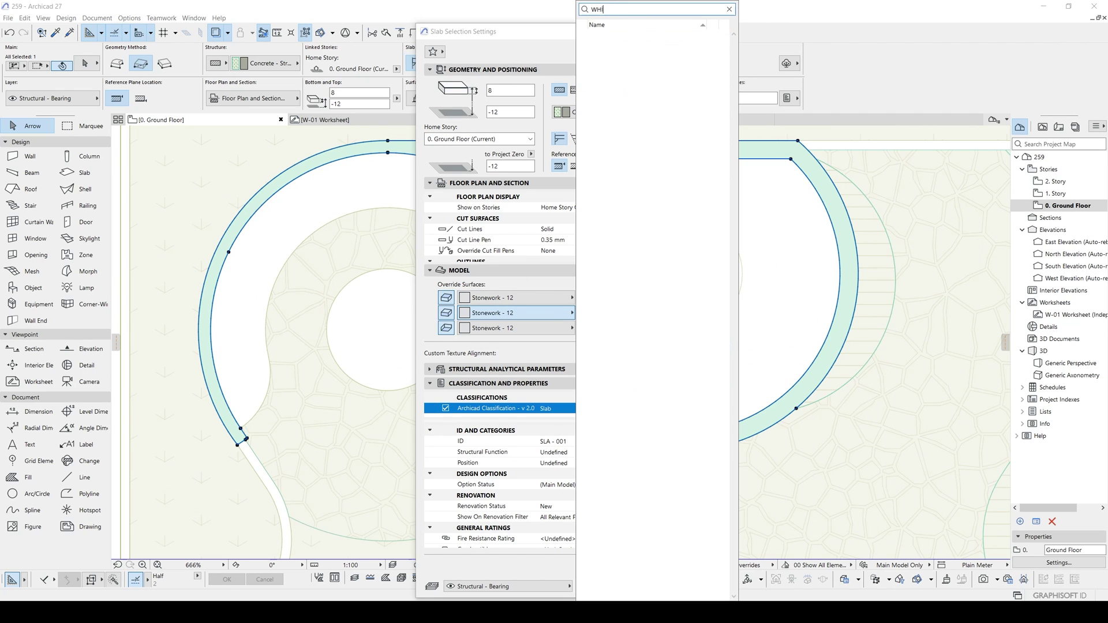
key("BackSpace")
key("BackSpace")
type("H")
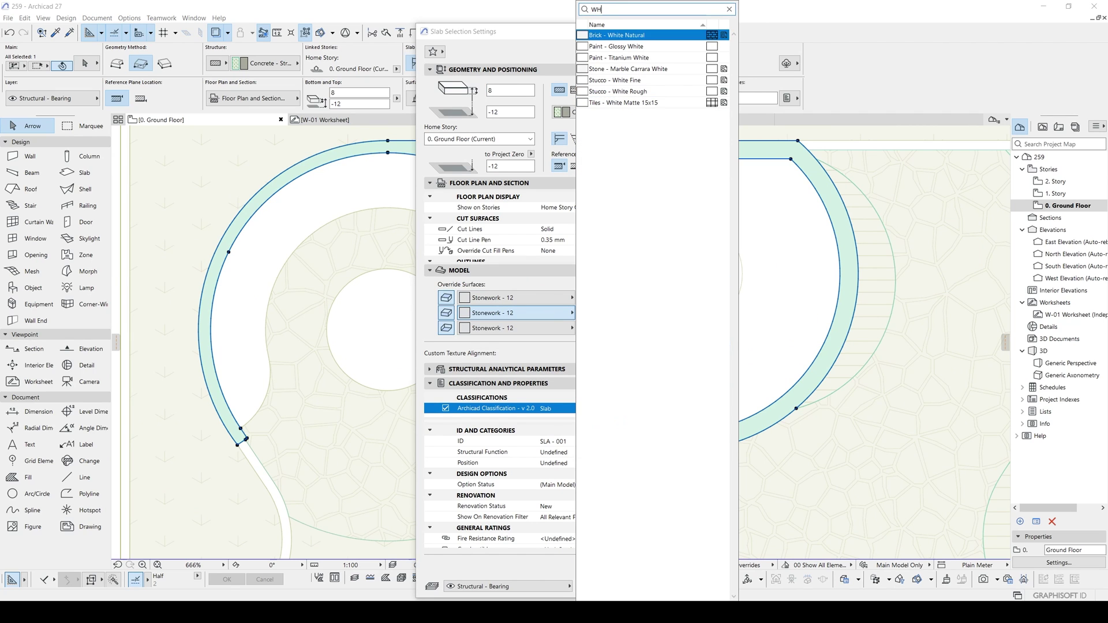
left_click(647, 80)
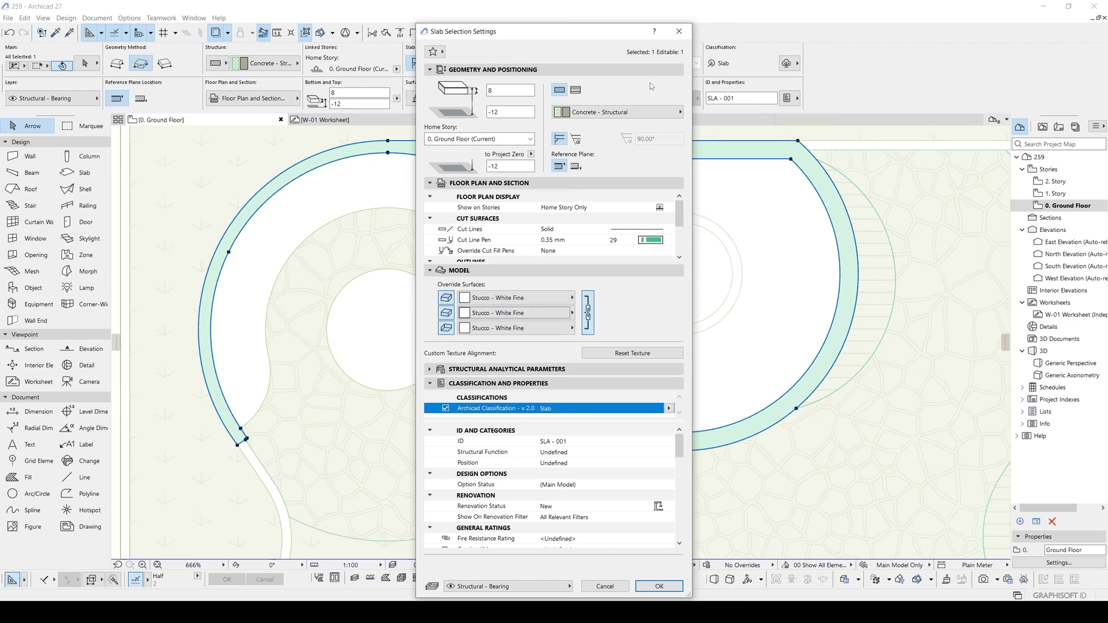
key("Return")
Step: In the 3D view, set the border slab's reference plane to the bottom and lower the slab to an elevation of -20
key("F3")
middle_click_drag(606, 430, 651, 361, "shift")
scroll(650, 362, "up", 3)
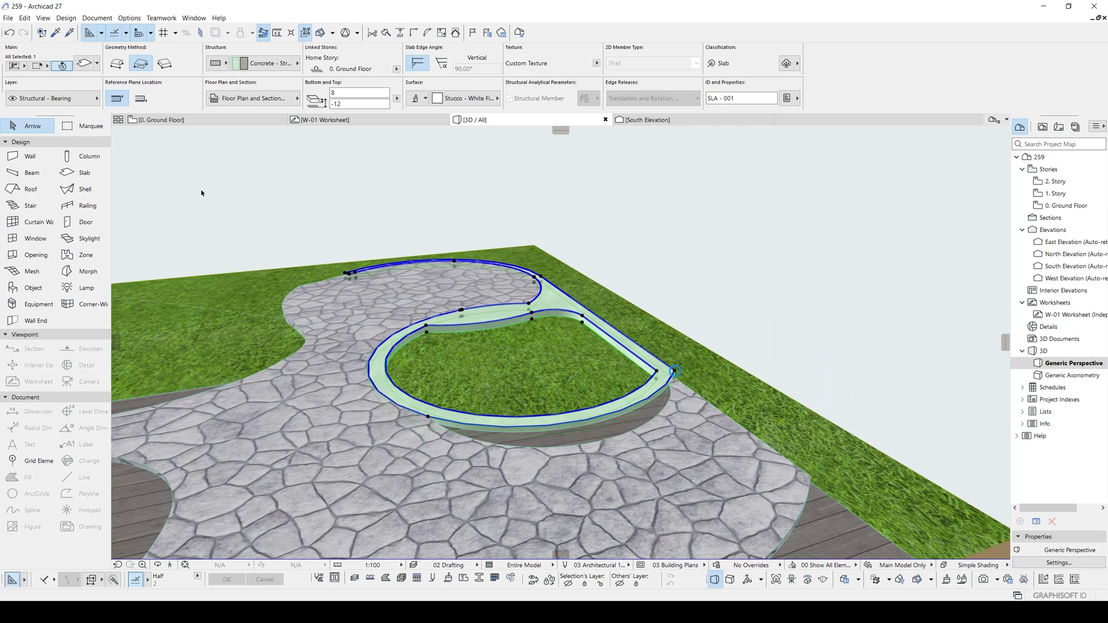
left_click(142, 100)
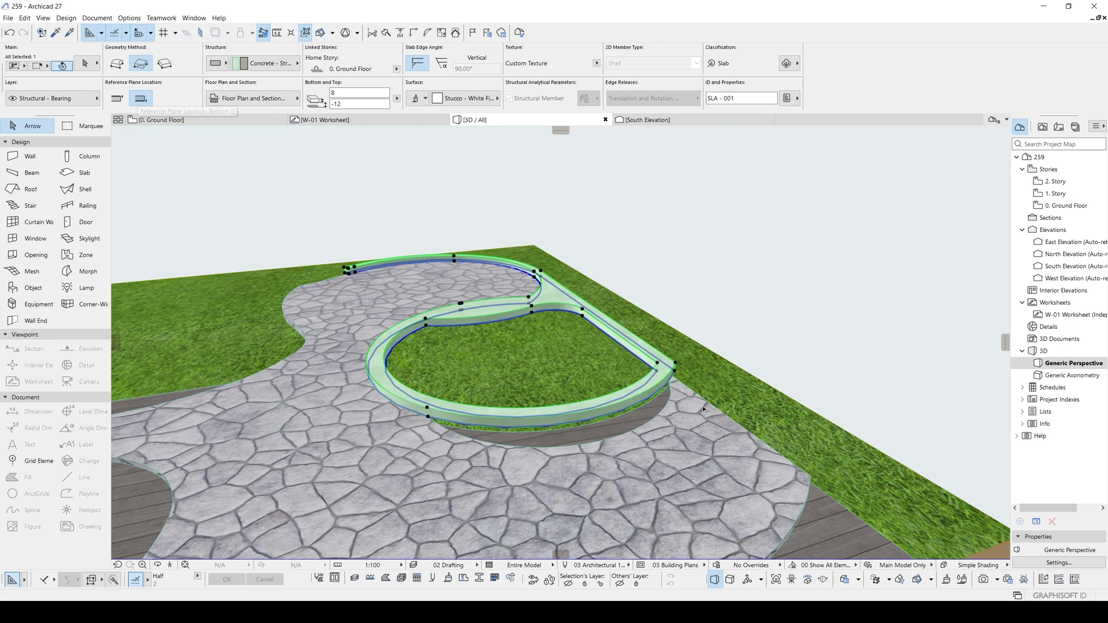
middle_click_drag(349, 270, 225, 219, "shift")
key("ctrl+d")
left_click(510, 351)
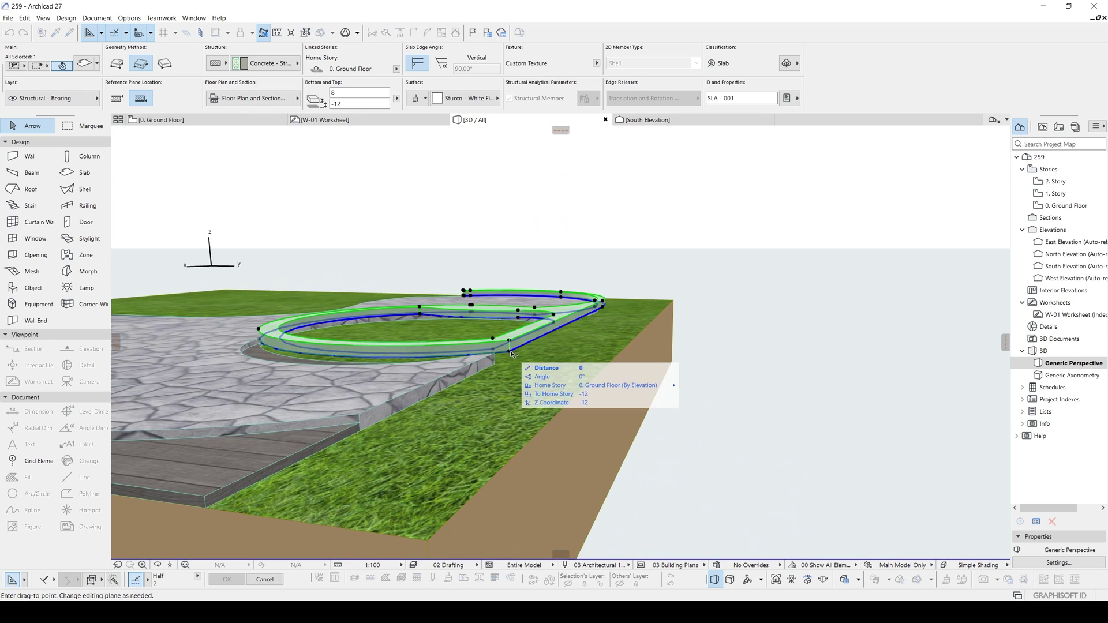
left_click(675, 306)
scroll(548, 432, "up", 5)
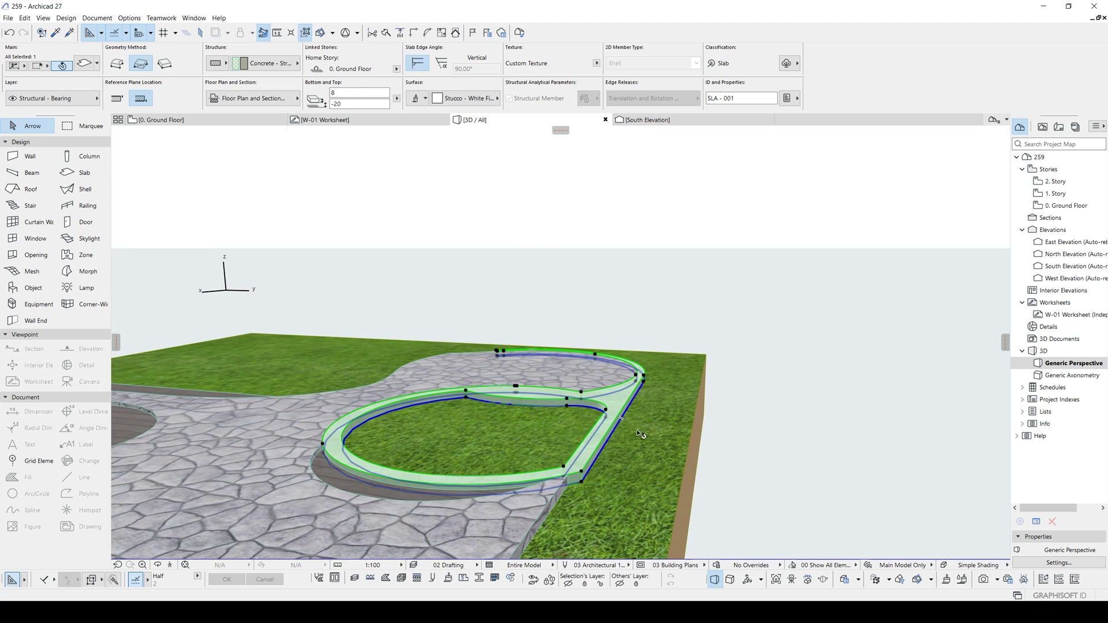
Step: Try a thickness of 90 for the border slab
left_click(352, 91)
mouse_move(557, 373)
middle_mouse_down()
mouse_move(537, 366)
mouse_move(566, 386)
middle_mouse_up()
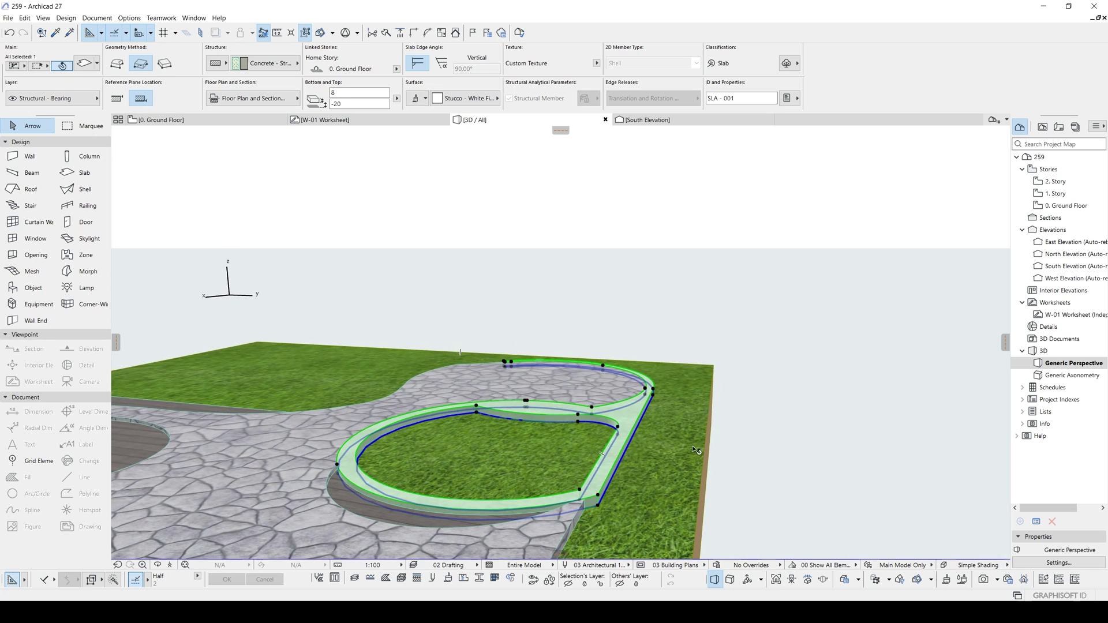
middle_click_drag(695, 449, 609, 455, "shift")
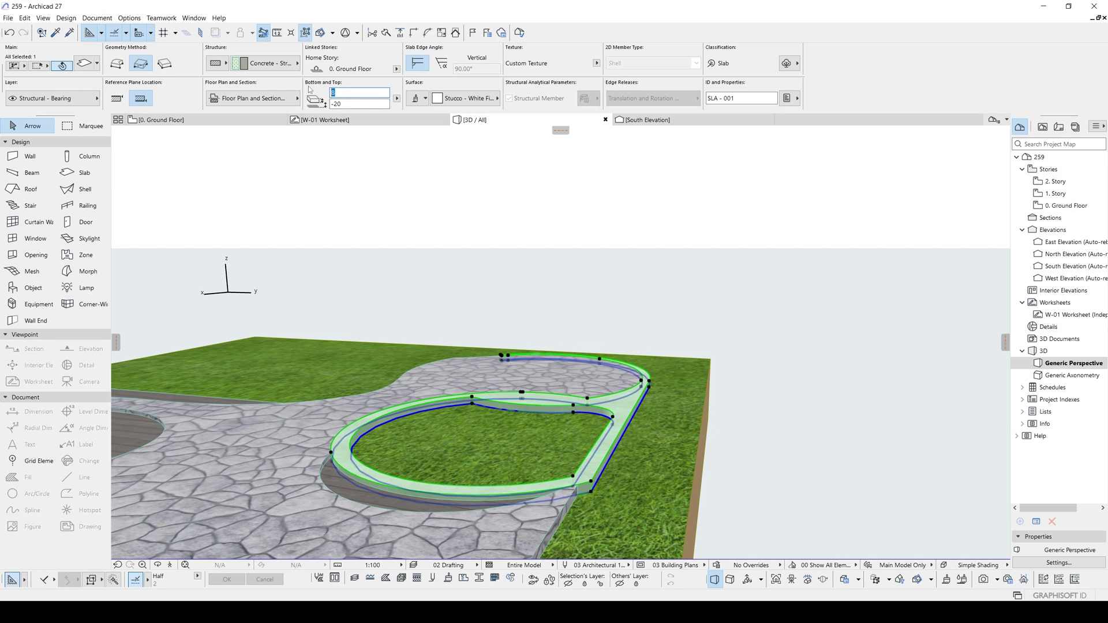
key("Return")
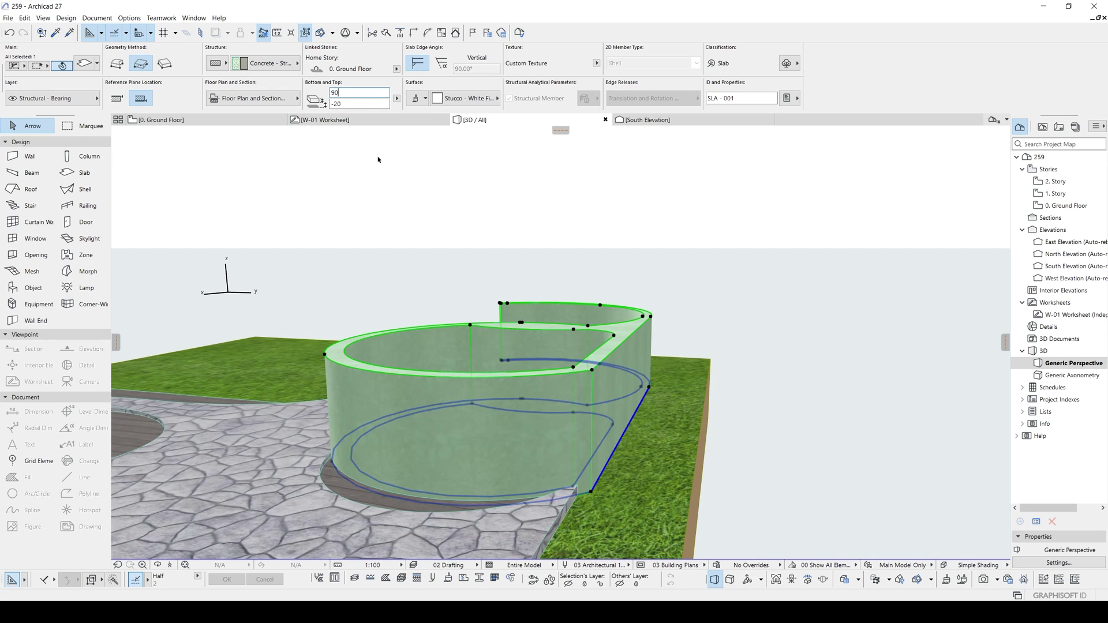
Step: Set the border slab's thickness to 60 to form the low white wall, and deselect it
scroll(556, 426, "down", 2)
middle_click_drag(557, 425, 642, 373, "shift")
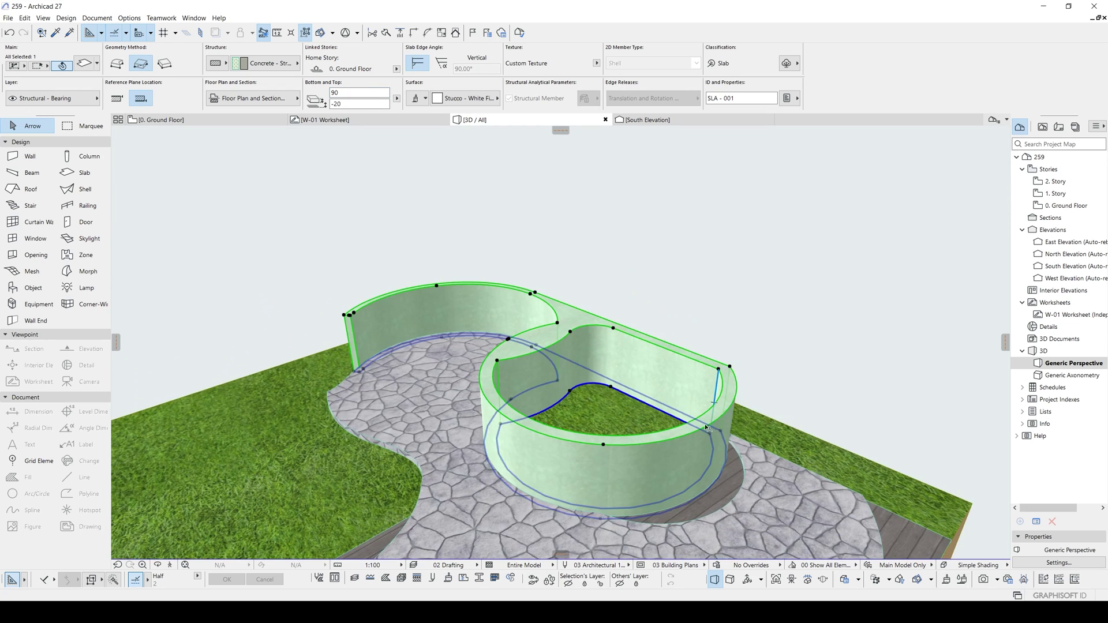
type("60")
key("Return")
key("Escape")
Step: Fill the large bed inside the white wall with a slab using the wall's settings, and set its thickness to 10
scroll(459, 417, "down", 1)
middle_click_drag(460, 417, 876, 388, "shift")
scroll(601, 368, "up", 1)
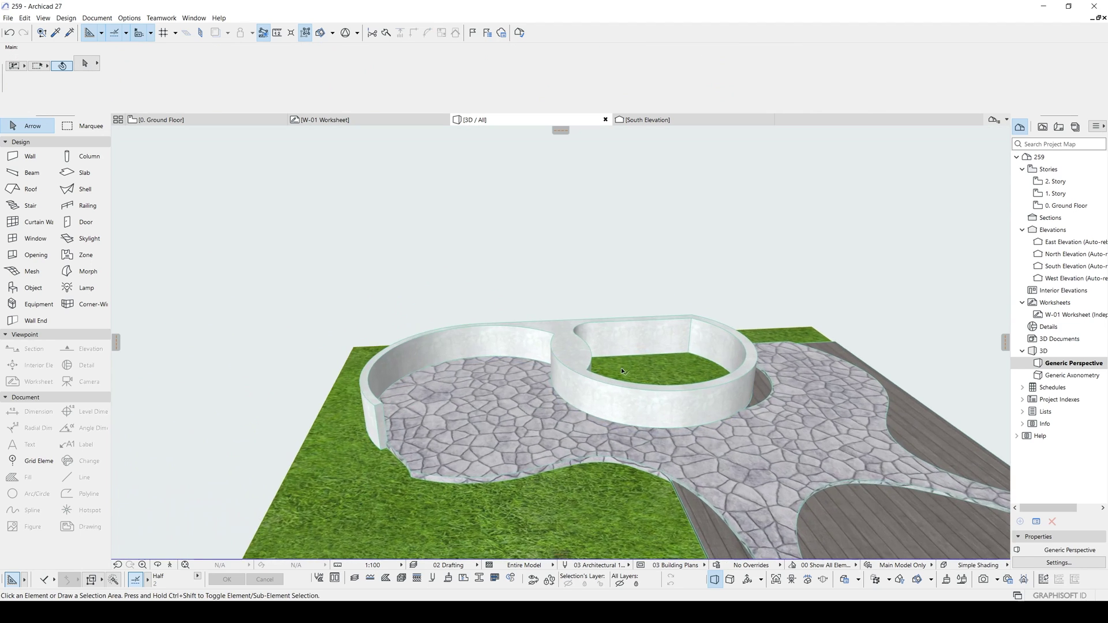
middle_click_drag(625, 371, 624, 309, "shift")
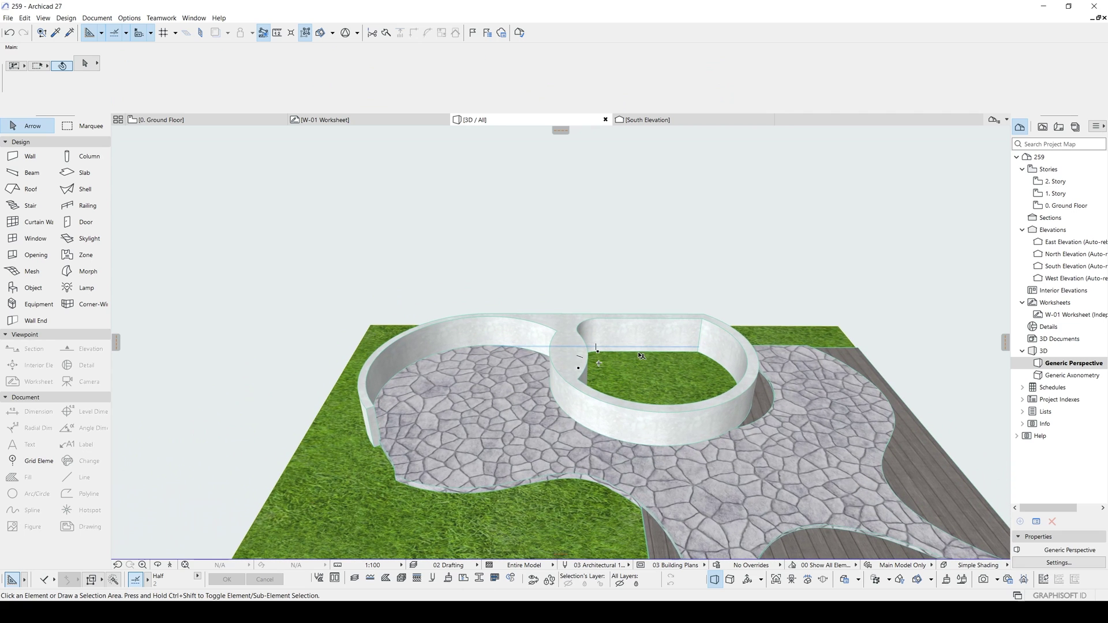
scroll(666, 355, "up", 1)
middle_click_drag(592, 346, 573, 375)
left_click(541, 369, "alt")
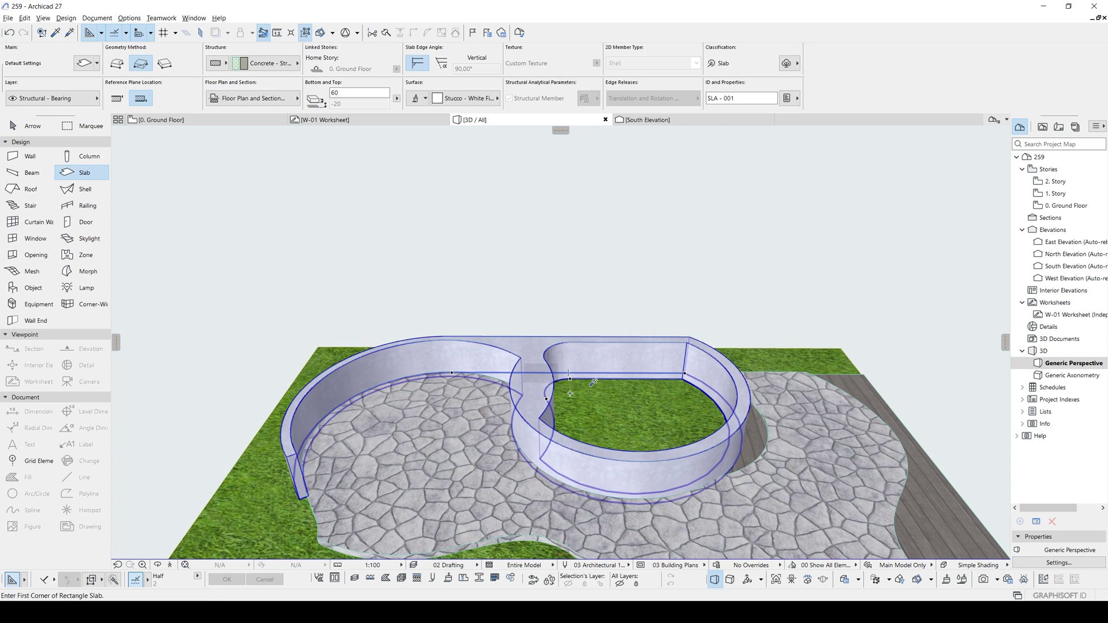
key("space")
left_click(650, 406)
key("Escape")
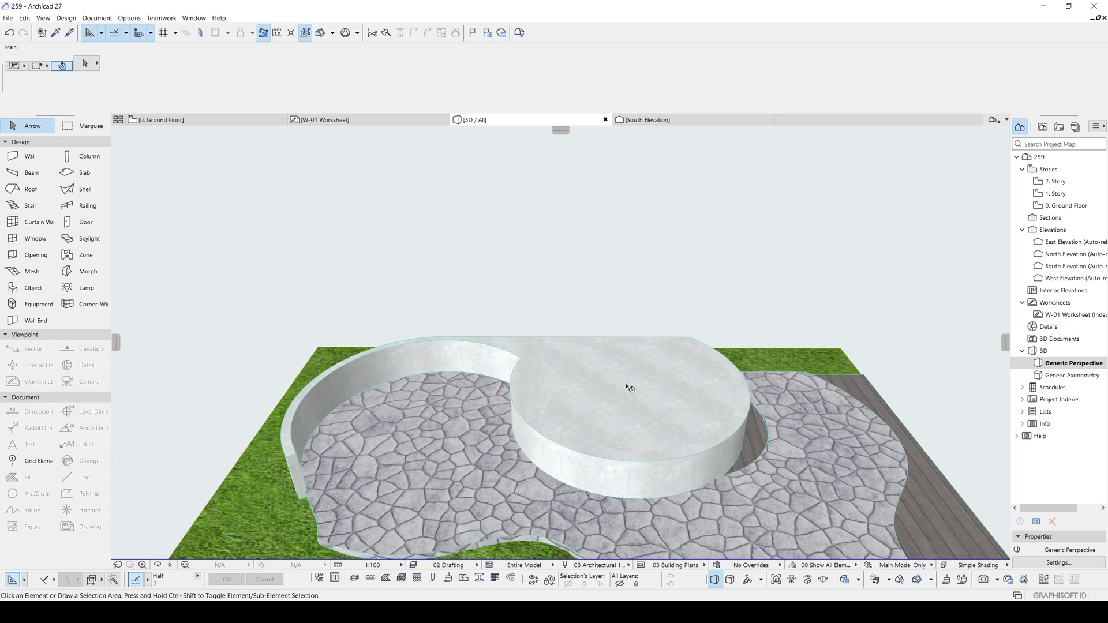
left_click(629, 388)
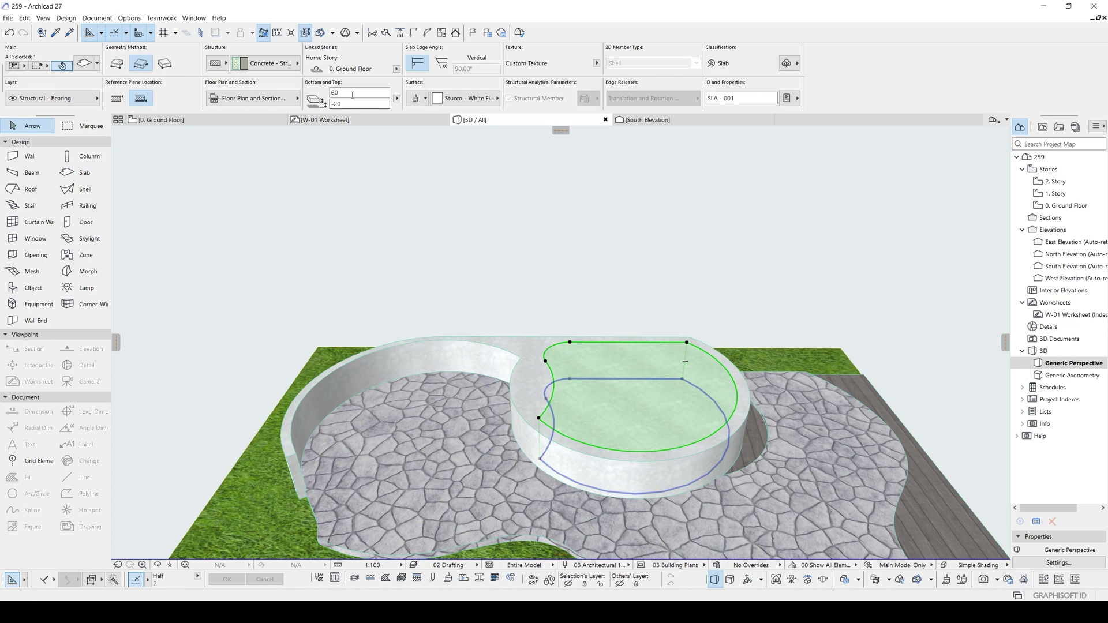
key("Return")
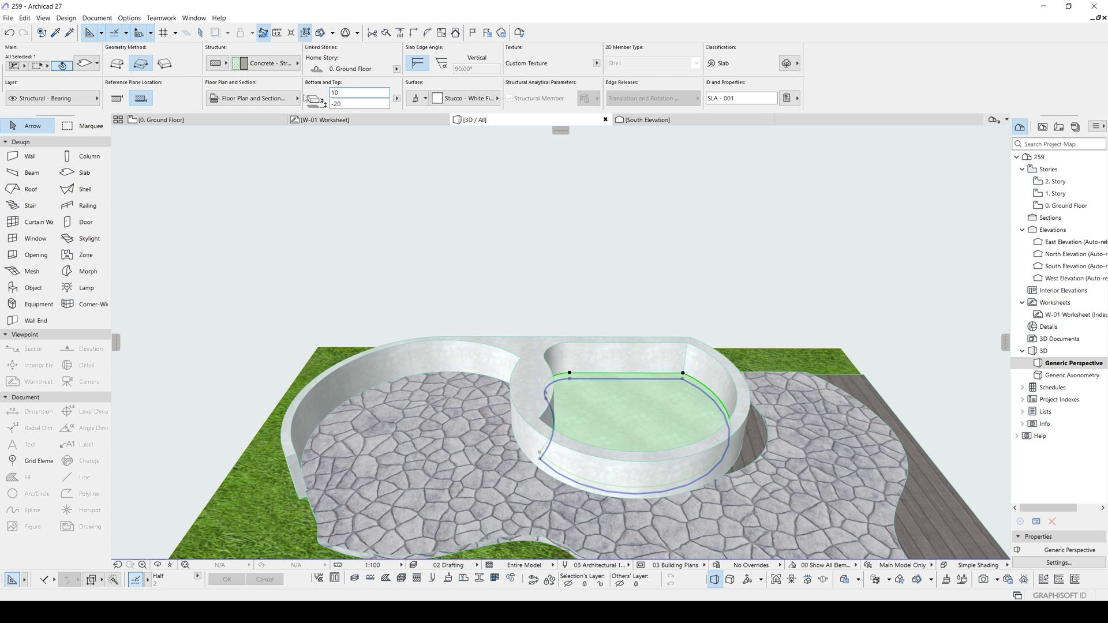
Step: Go back to the ground floor plan, clear the wall slab selection and frame the two circular beds
middle_click_drag(620, 361, 533, 337, "shift")
left_click(532, 337)
key("F2")
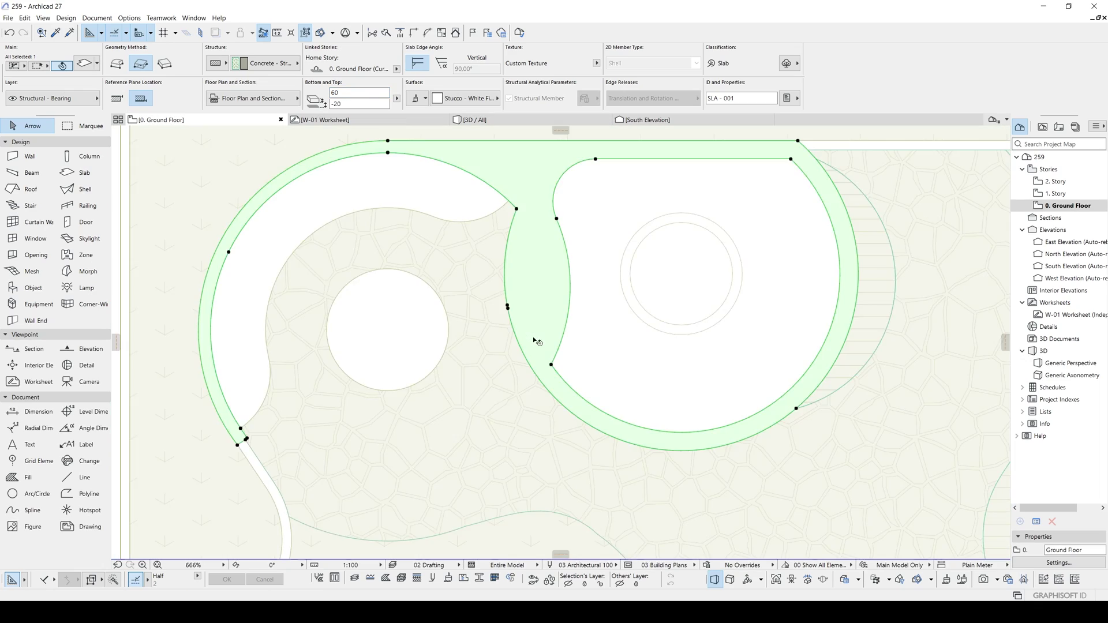
scroll(582, 324, "down", 5)
key("Escape")
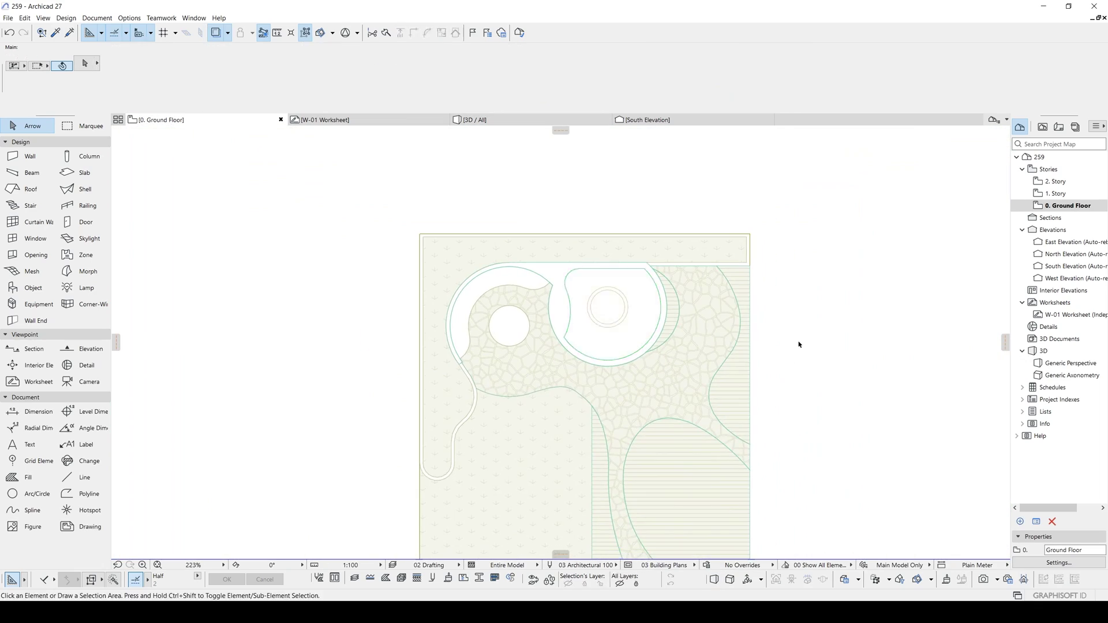
scroll(645, 299, "up", 4)
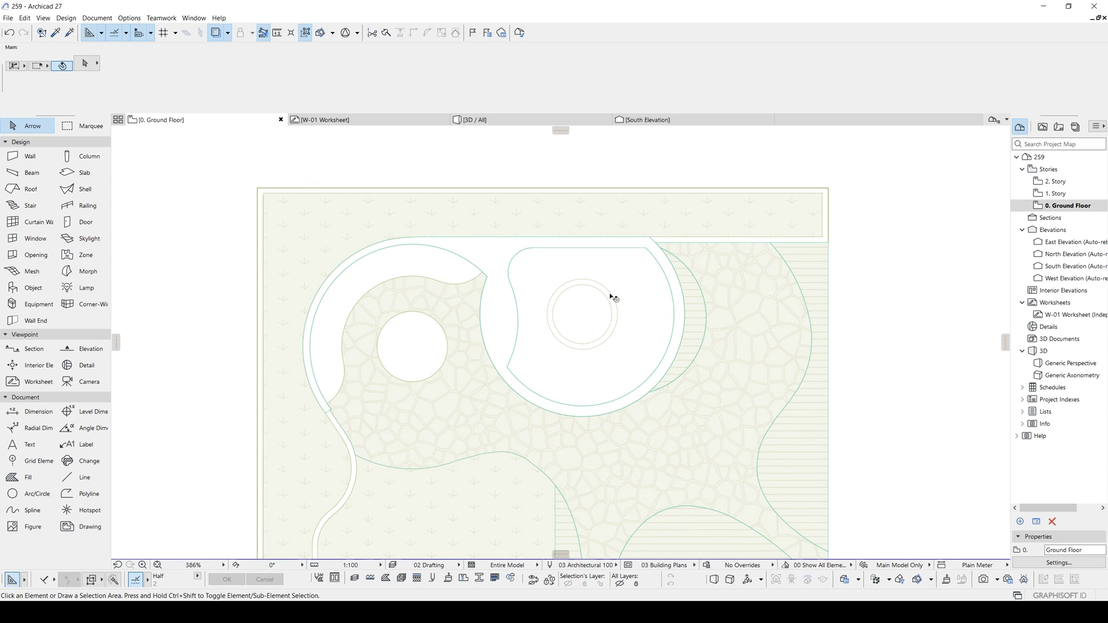
Step: Fill the circle in the middle of the large round bed with a slab using the bed slab's settings, and select it
scroll(583, 306, "up", 1)
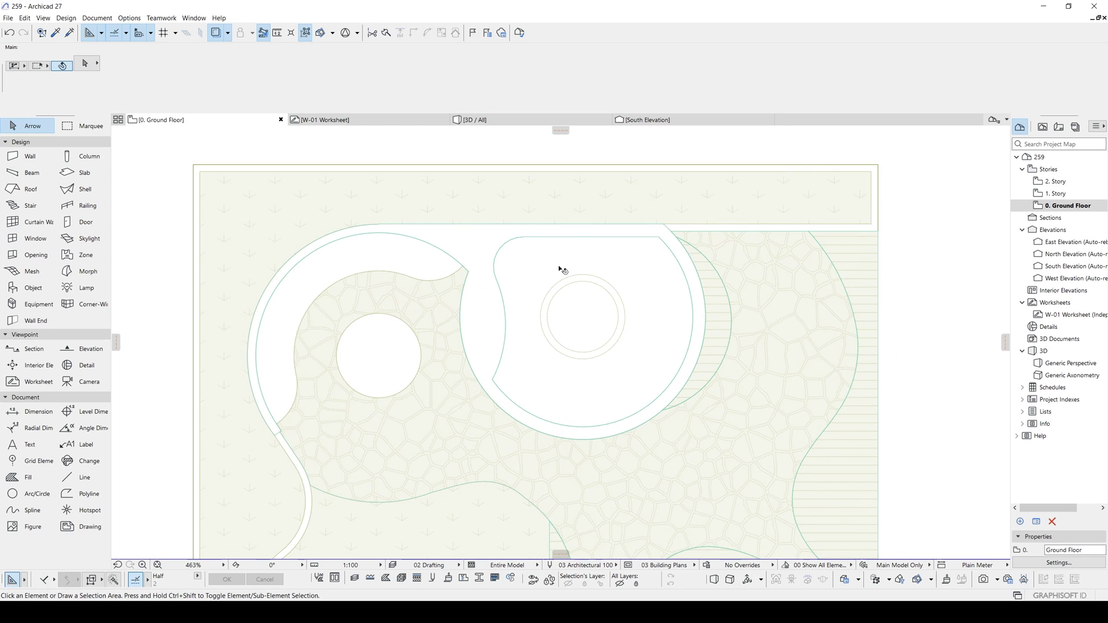
left_click(643, 265, "alt")
scroll(593, 264, "up", 1)
scroll(592, 265, "up", 1)
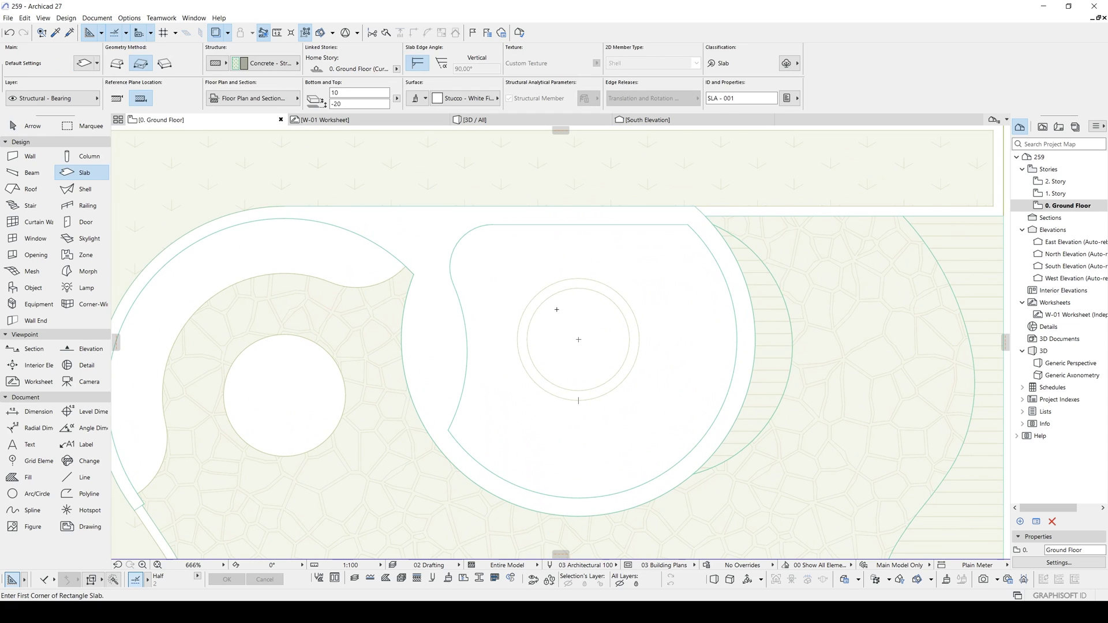
key("Escape")
left_click(575, 325)
Step: In 3D, raise the circular slab inside the round bed to a thickness of 60, level with the white wall
key("F3")
scroll(598, 355, "down", 1)
middle_click_drag(598, 355, 556, 337)
scroll(563, 351, "up", 2)
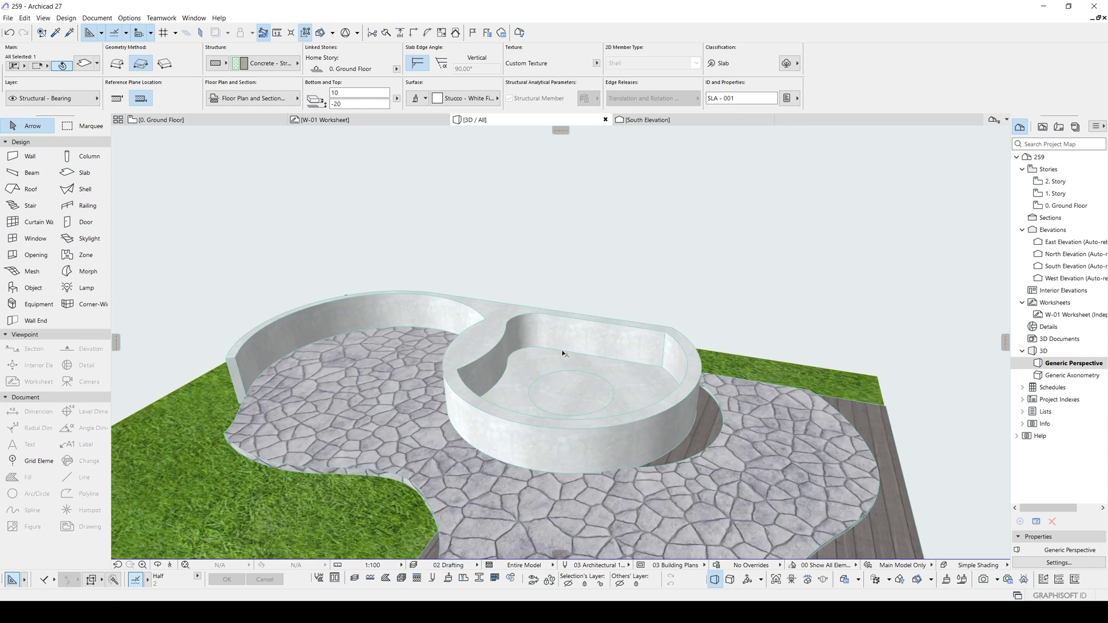
scroll(542, 364, "up", 2)
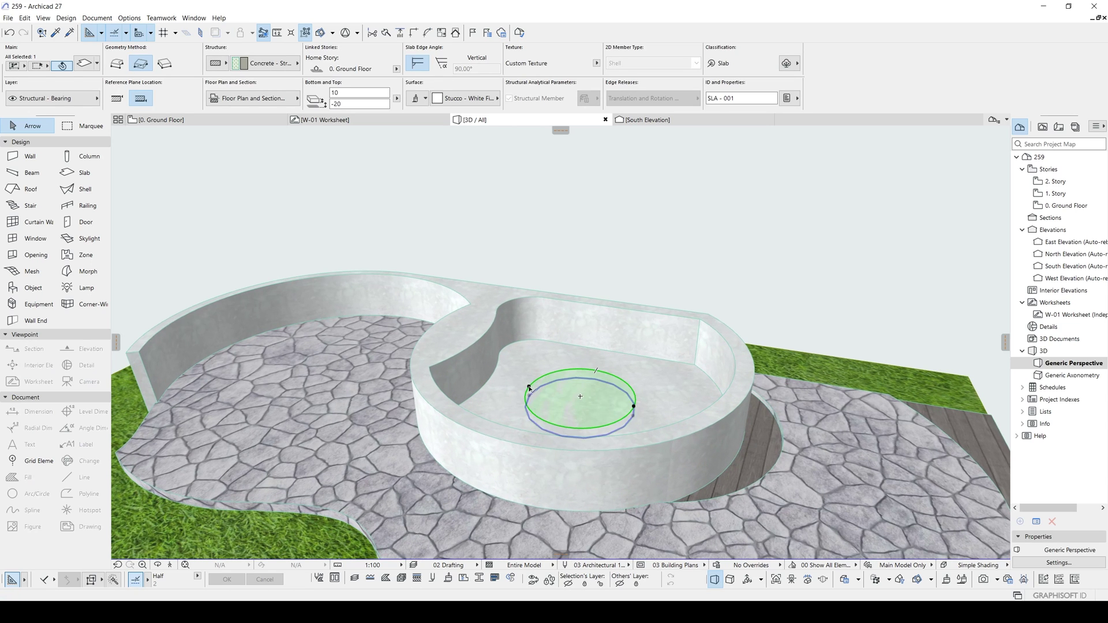
left_click(530, 387)
left_click(160, 131)
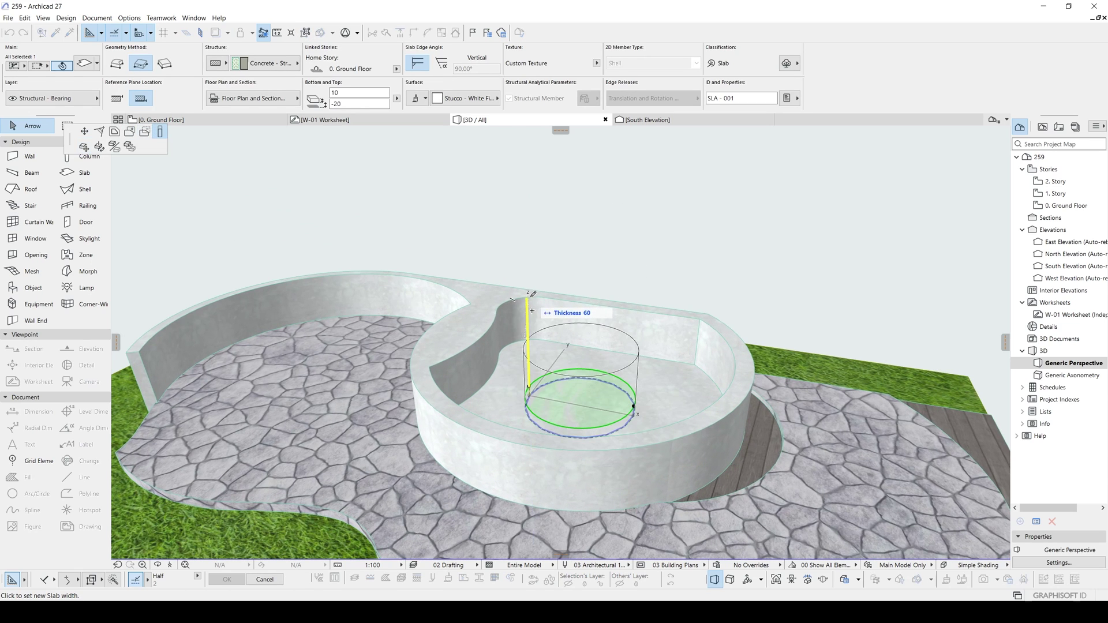
left_click(513, 298)
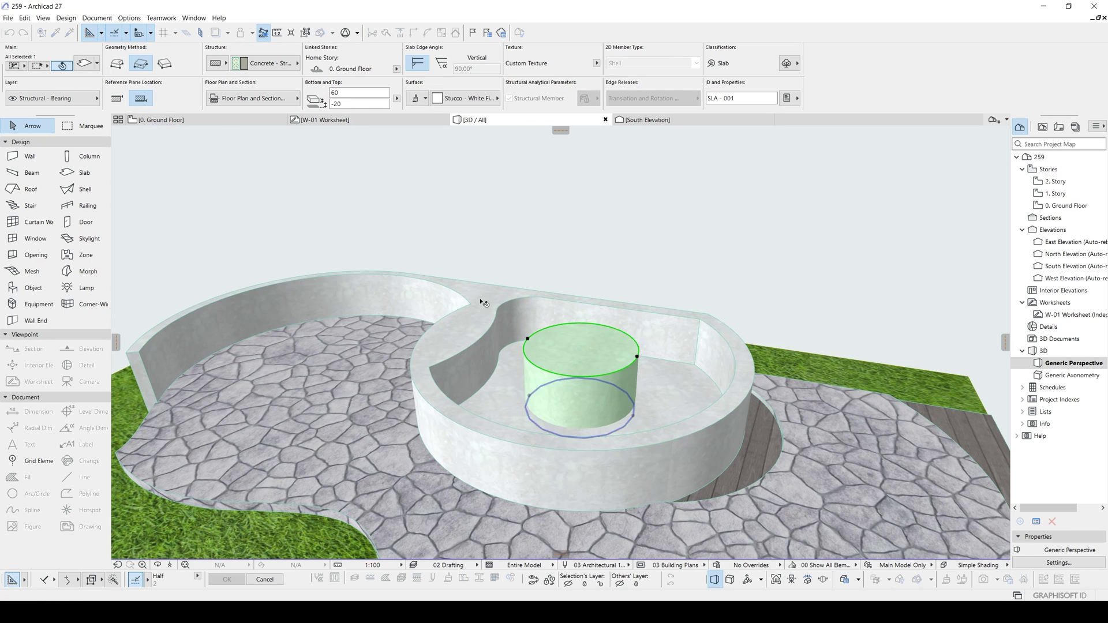
Step: Check the raised circular slab in 3D, return to the ground floor plan and clear the selection
scroll(520, 311, "down", 2)
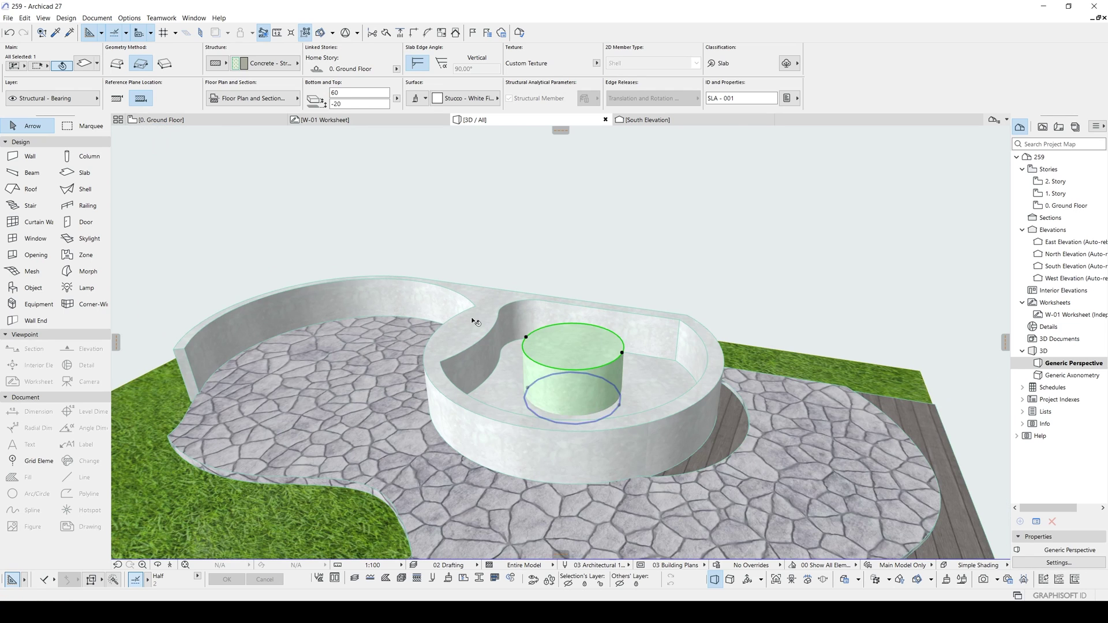
middle_click_drag(511, 336, 615, 306, "shift")
scroll(455, 323, "down", 2)
key("F2")
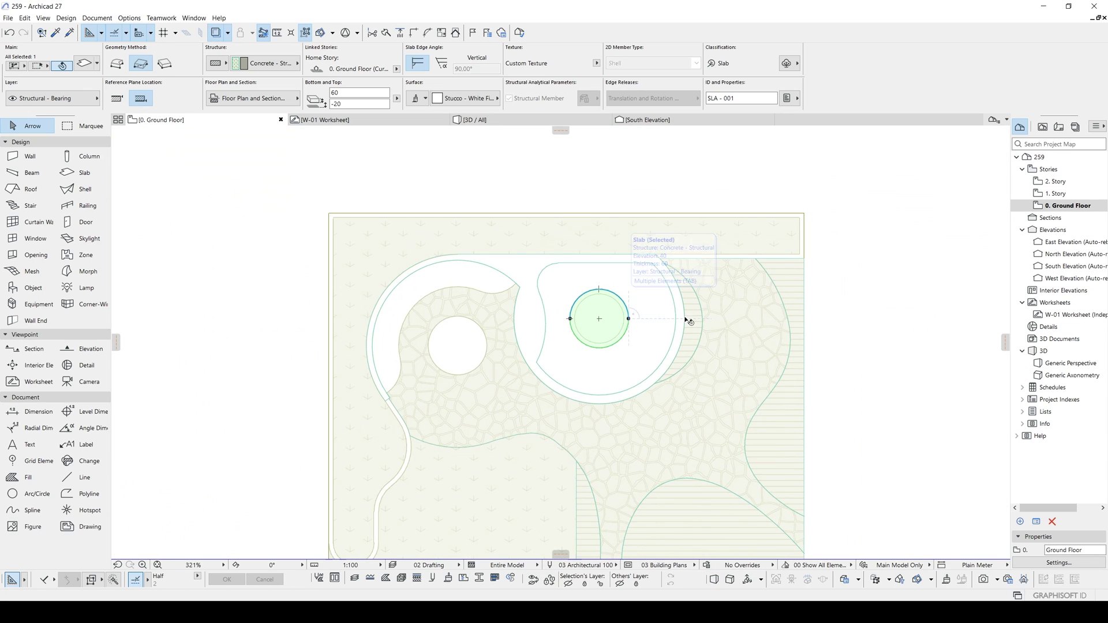
left_click(869, 314)
scroll(353, 314, "down", 3)
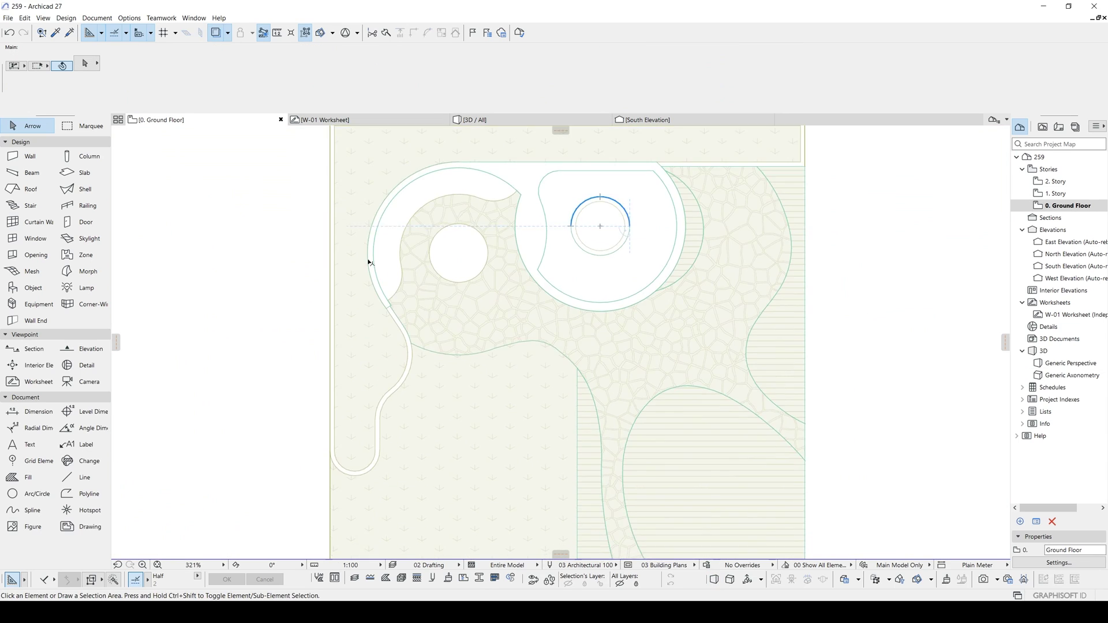
scroll(525, 234, "up", 3)
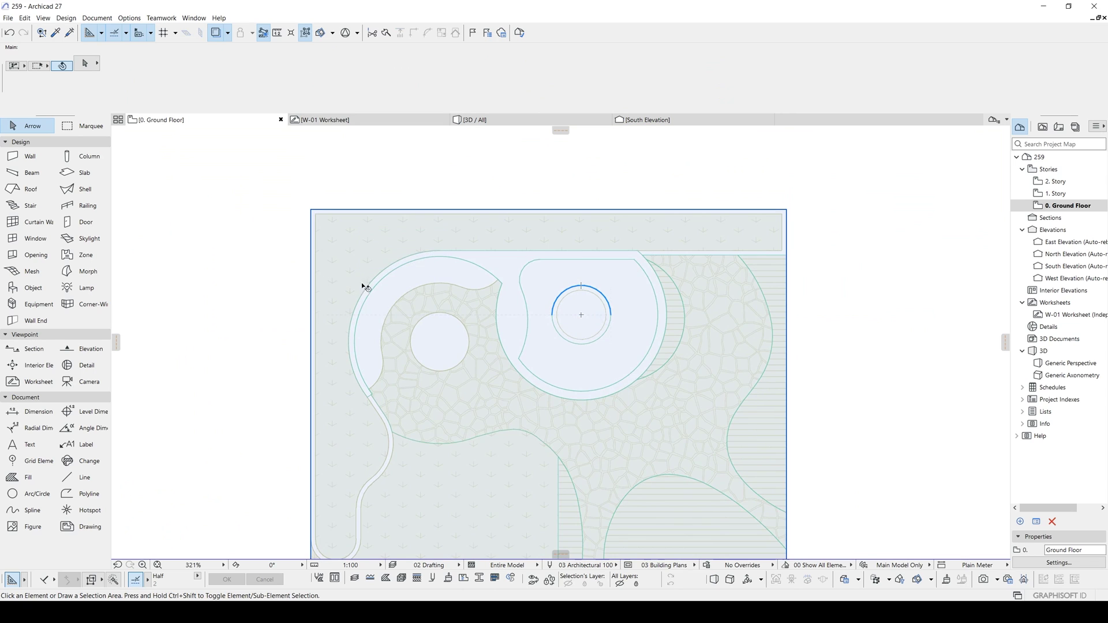
scroll(404, 277, "down", 1)
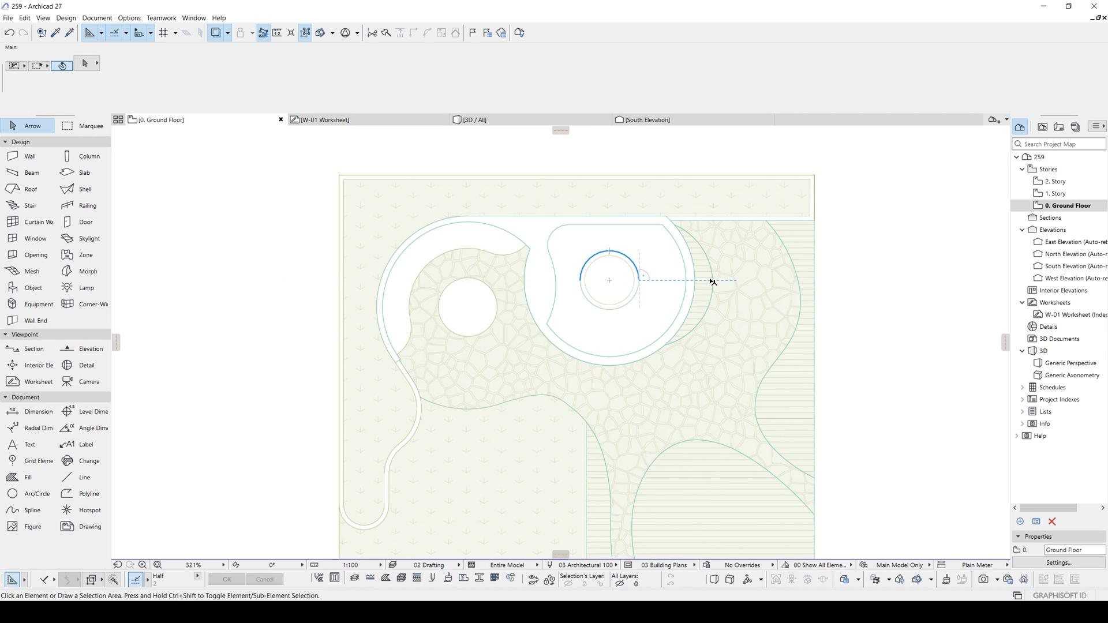
scroll(712, 280, "up", 2)
scroll(607, 242, "down", 3)
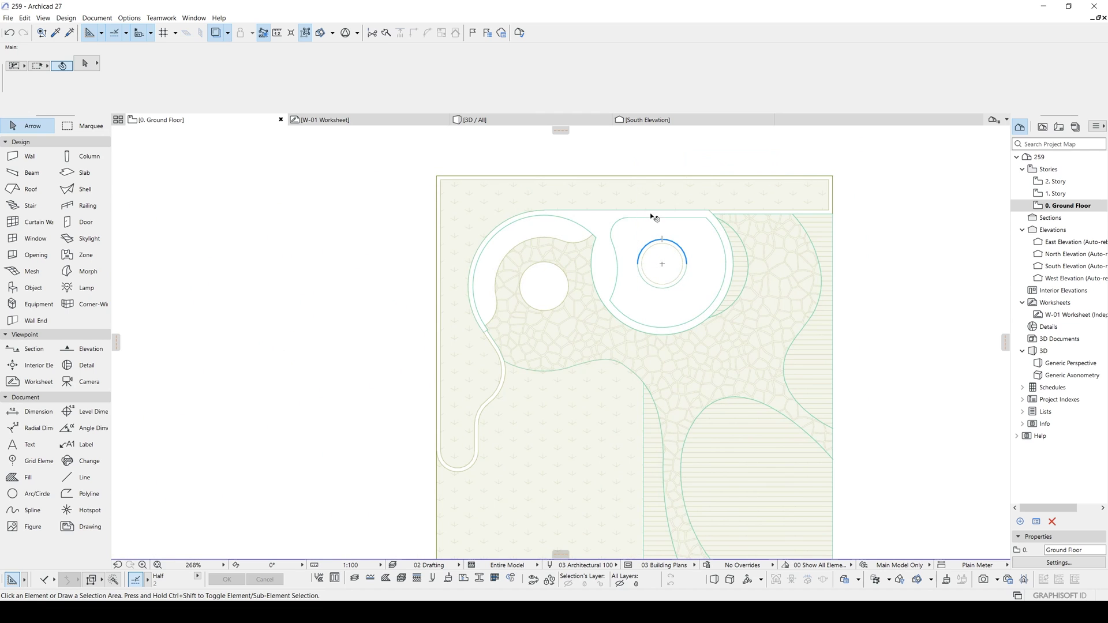
scroll(483, 285, "up", 1)
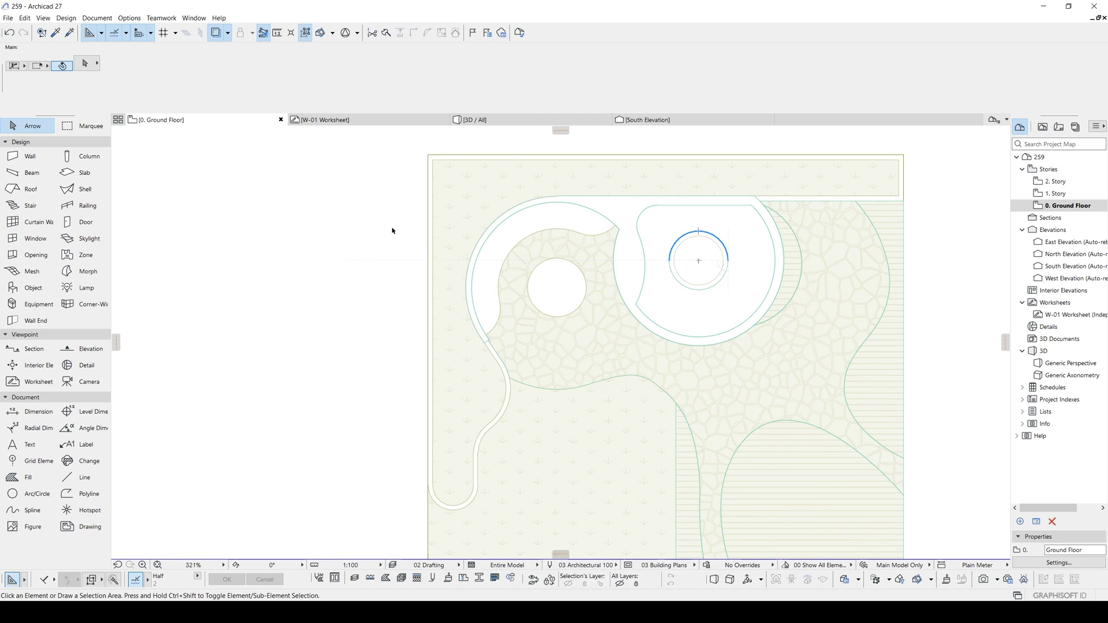
scroll(472, 234, "up", 1)
middle_click_drag(589, 188, 526, 246)
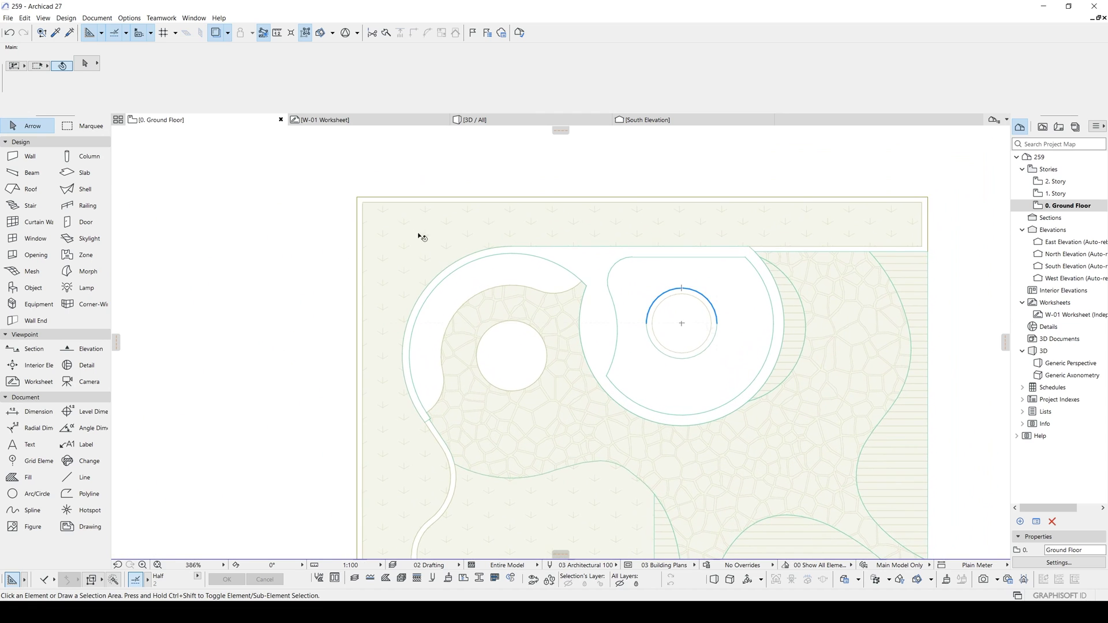
mouse_move(438, 245)
middle_mouse_down()
mouse_move(453, 209)
mouse_move(447, 220)
middle_mouse_up()
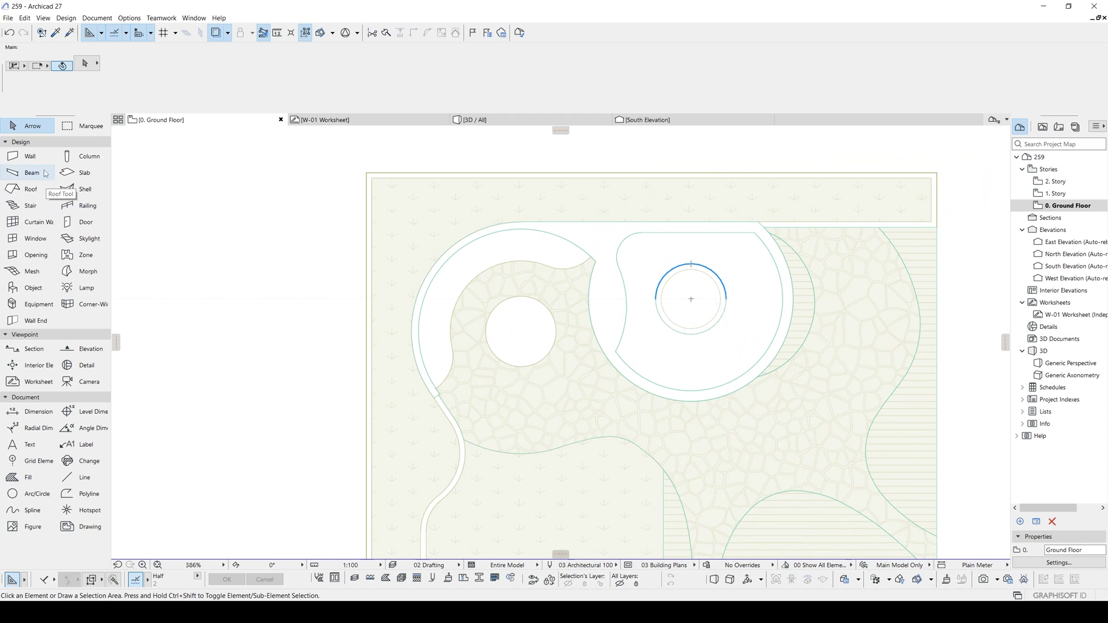
Step: Set up the Wall tool with a basic structure and a thickness of 5
left_click(30, 156)
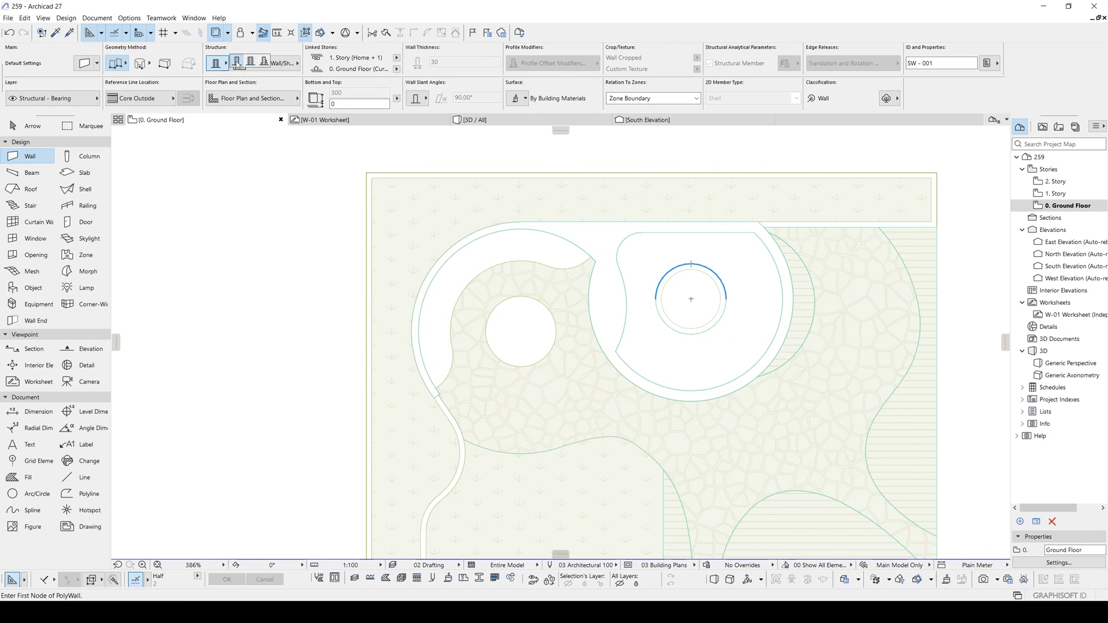
left_click(251, 62)
type("5")
mouse_move(476, 215)
middle_mouse_down()
mouse_move(461, 211)
mouse_move(445, 230)
mouse_move(479, 225)
middle_mouse_up()
Step: Override all three wall surfaces, linked together, with Paint - Anthracite
left_click(516, 99)
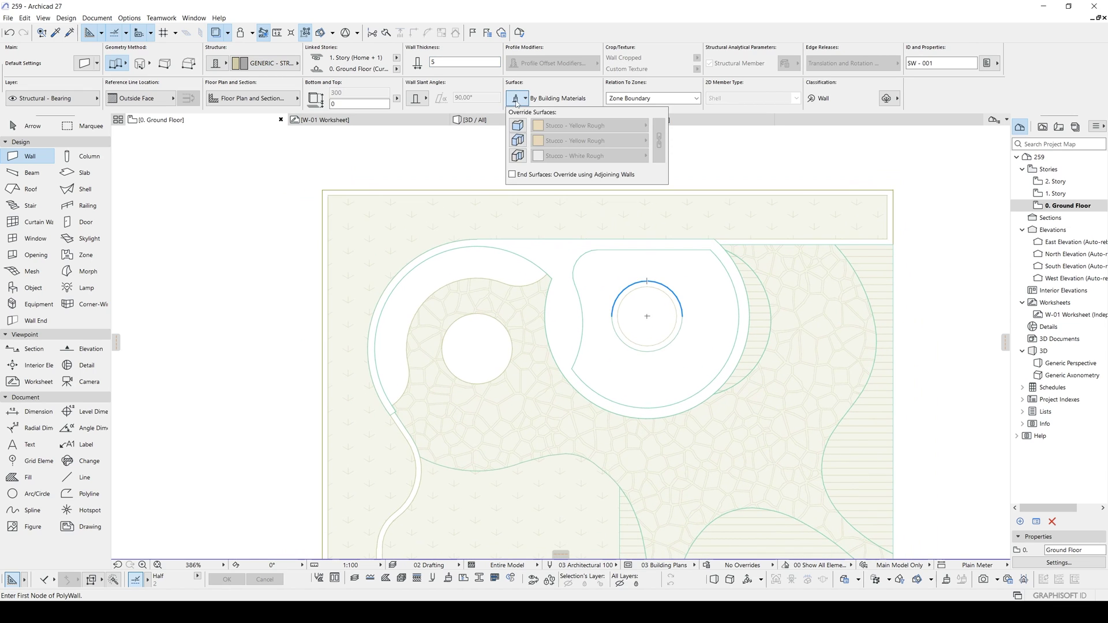
left_click(517, 127)
left_click(517, 141)
left_click(518, 156)
left_click(658, 142)
left_click(602, 141)
type("AN")
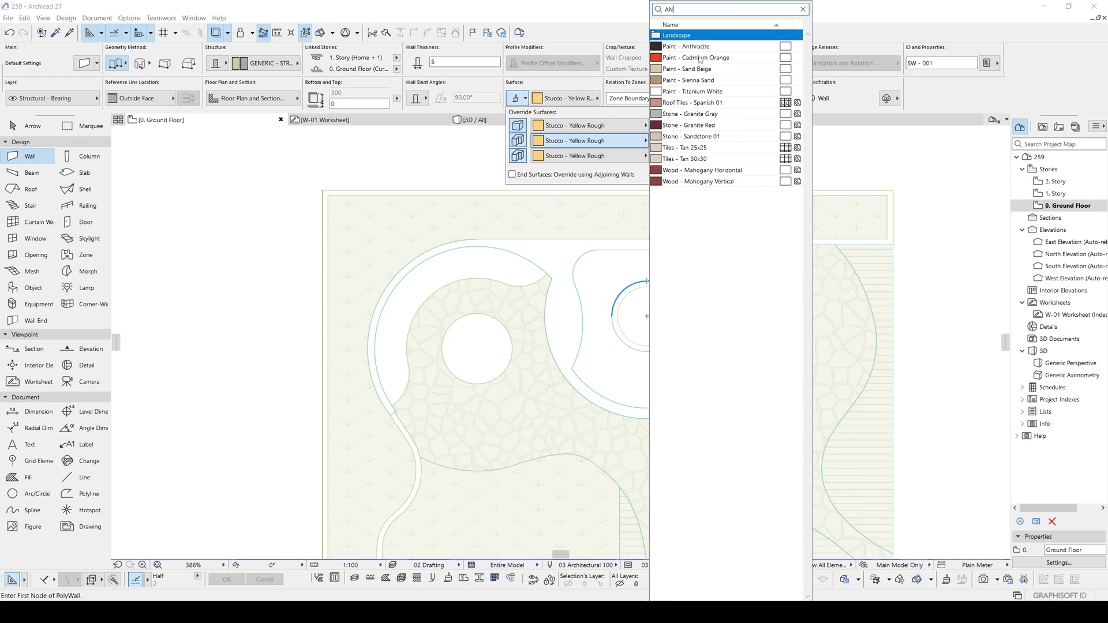
type("T")
left_click(680, 36)
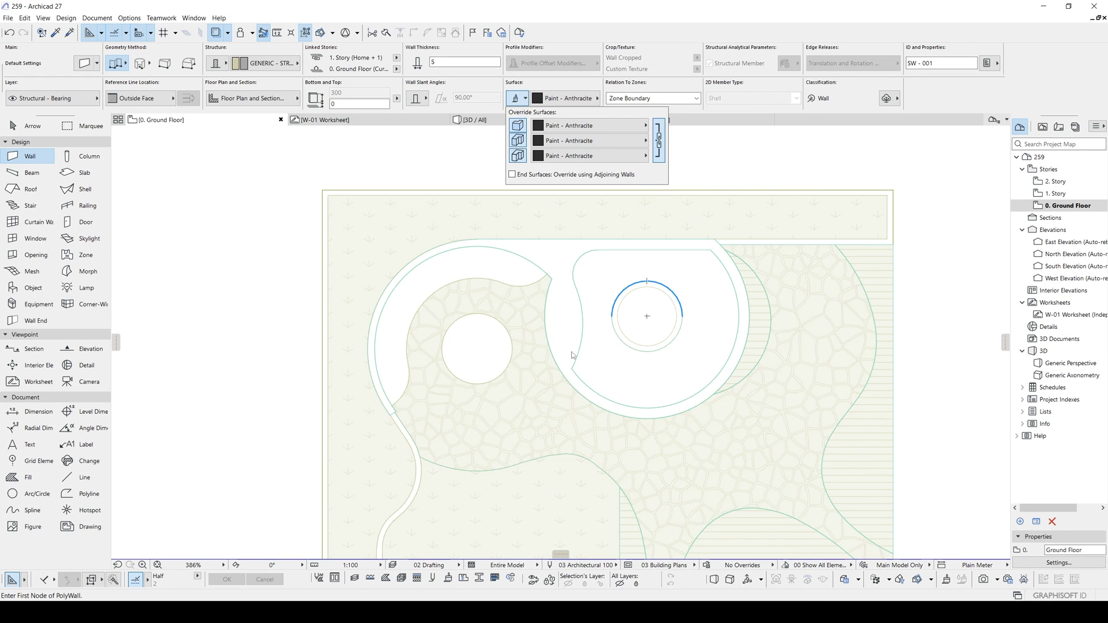
left_click(601, 343)
Step: Trace the outline of the outer planting bed with anthracite walls using the Magic Wand
scroll(598, 325, "down", 1)
middle_click_drag(598, 320, 622, 346)
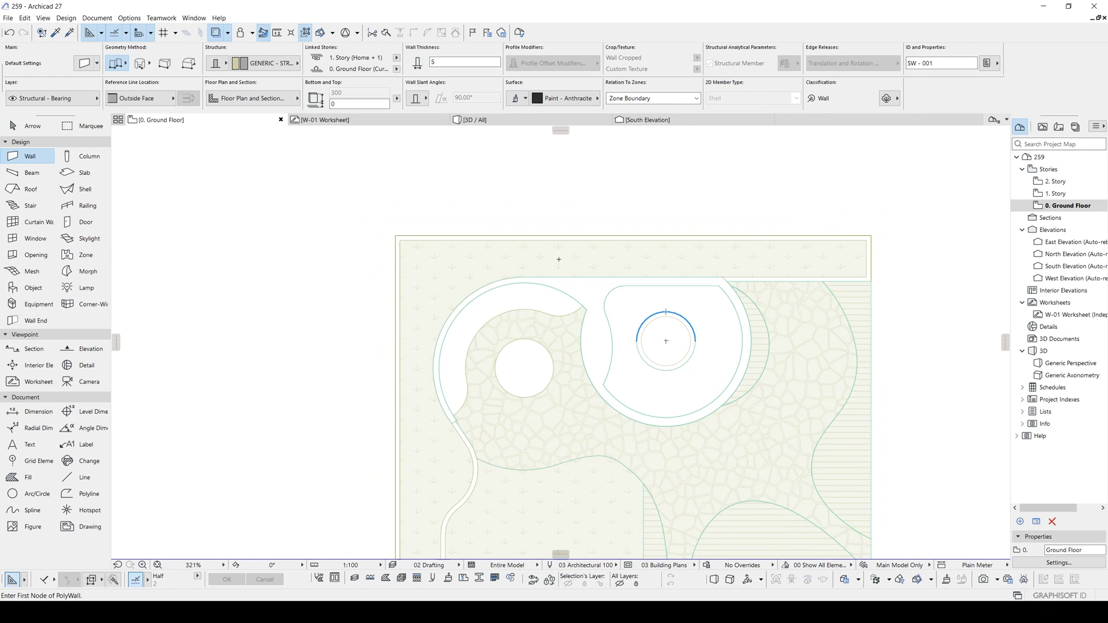
key("space")
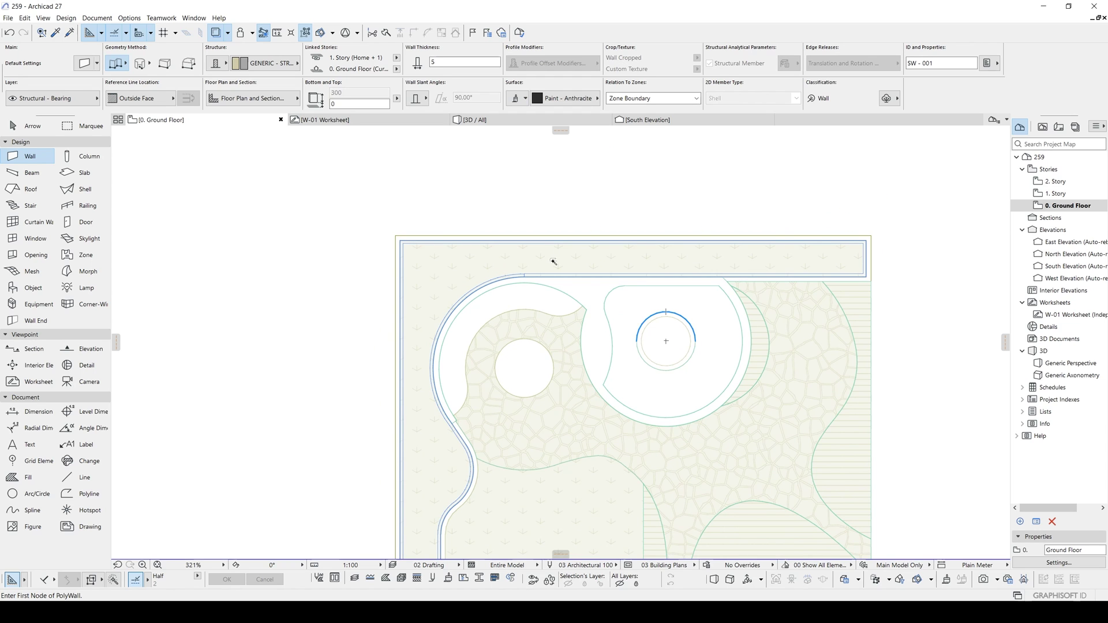
left_click(554, 262)
key("Escape")
Step: Select the new edging walls and flip them about their reference line so they sit outside the bed's outline
left_click(425, 252)
scroll(913, 271, "up", 6)
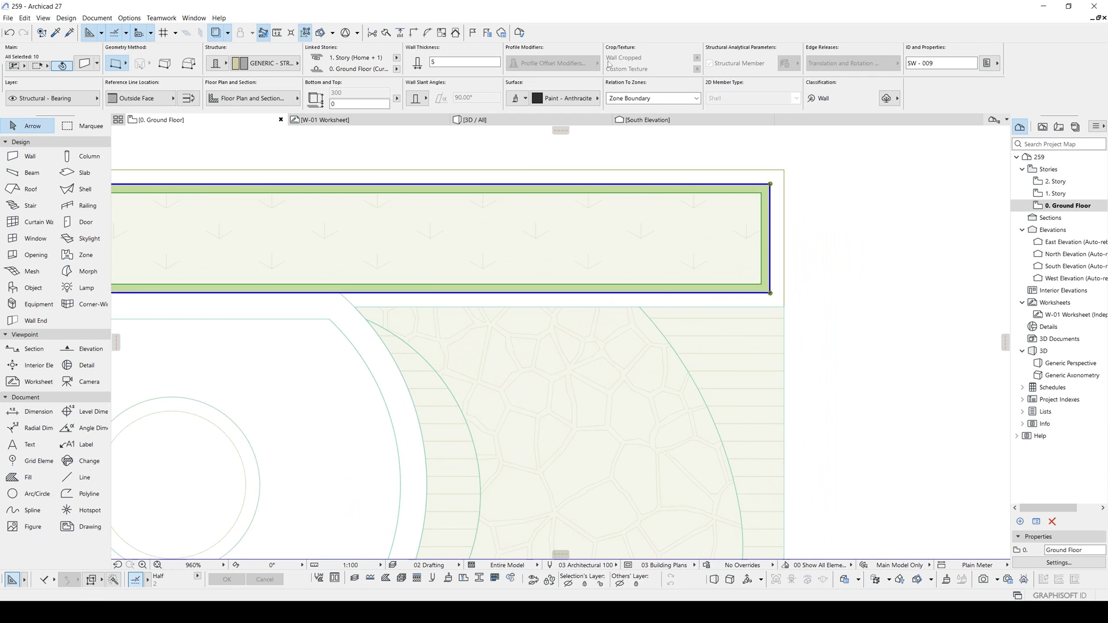
middle_click_drag(372, 149, 518, 138)
left_click(190, 98)
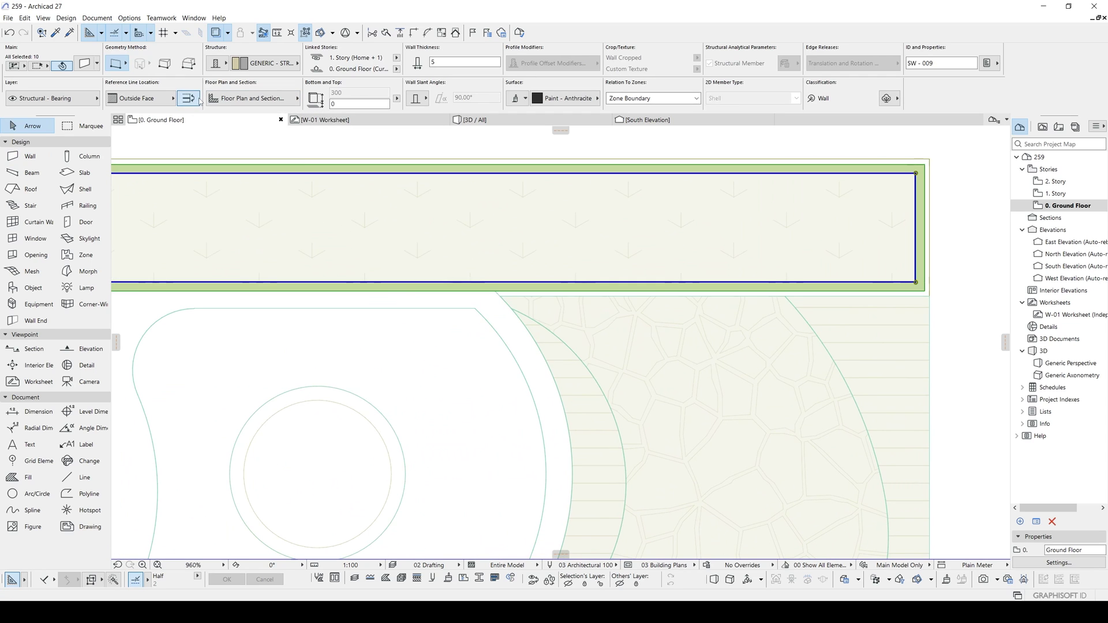
Step: Delete the curved edging wall segment that runs along the back of the white wall
scroll(533, 241, "down", 4)
middle_click_drag(327, 133, 542, 87)
middle_click_drag(495, 325, 559, 265)
scroll(433, 262, "up", 5)
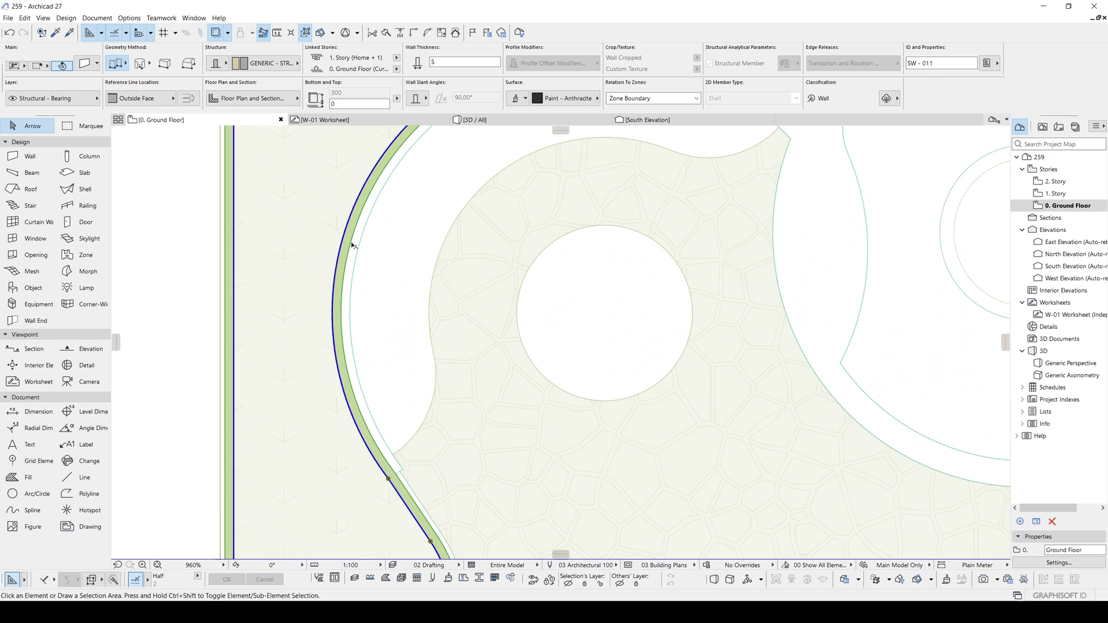
key("Escape")
left_click(349, 246)
scroll(347, 247, "down", 3)
scroll(349, 250, "down", 1)
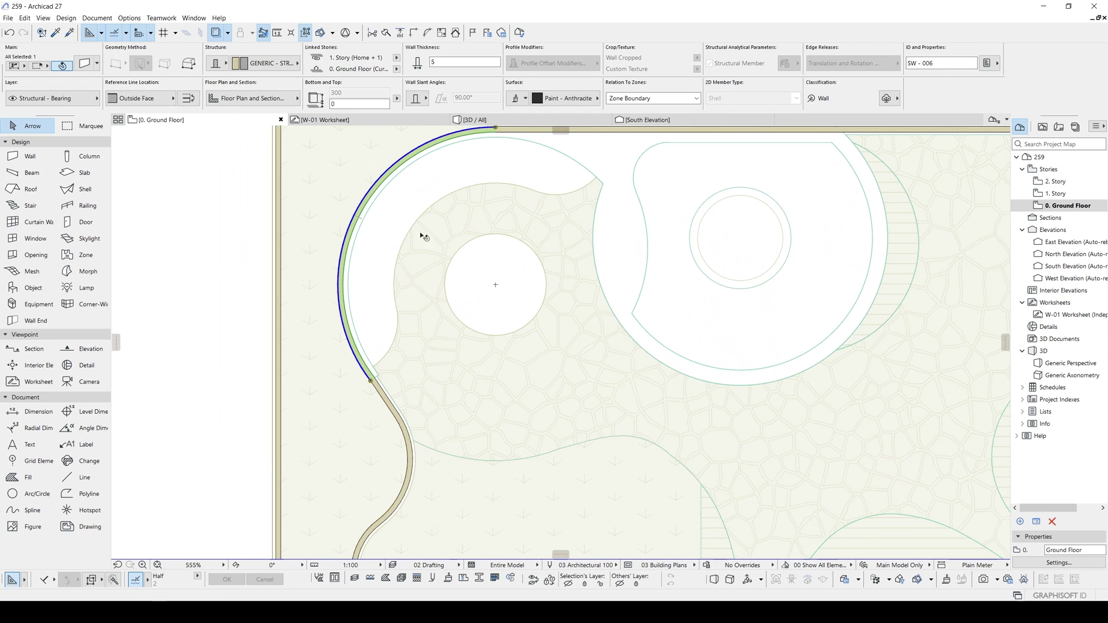
key("Escape")
Step: Shorten the straight edging wall behind the round bed to about 245, ending at the white wall's corner, and deselect it
middle_click_drag(583, 155, 460, 277)
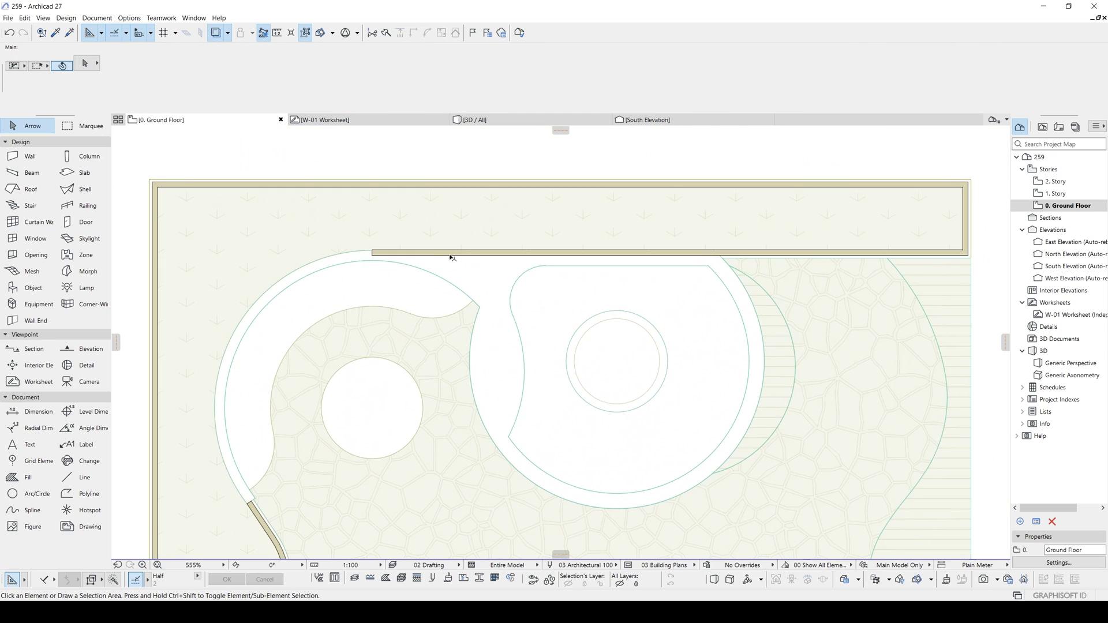
left_click(452, 254)
left_click(372, 250)
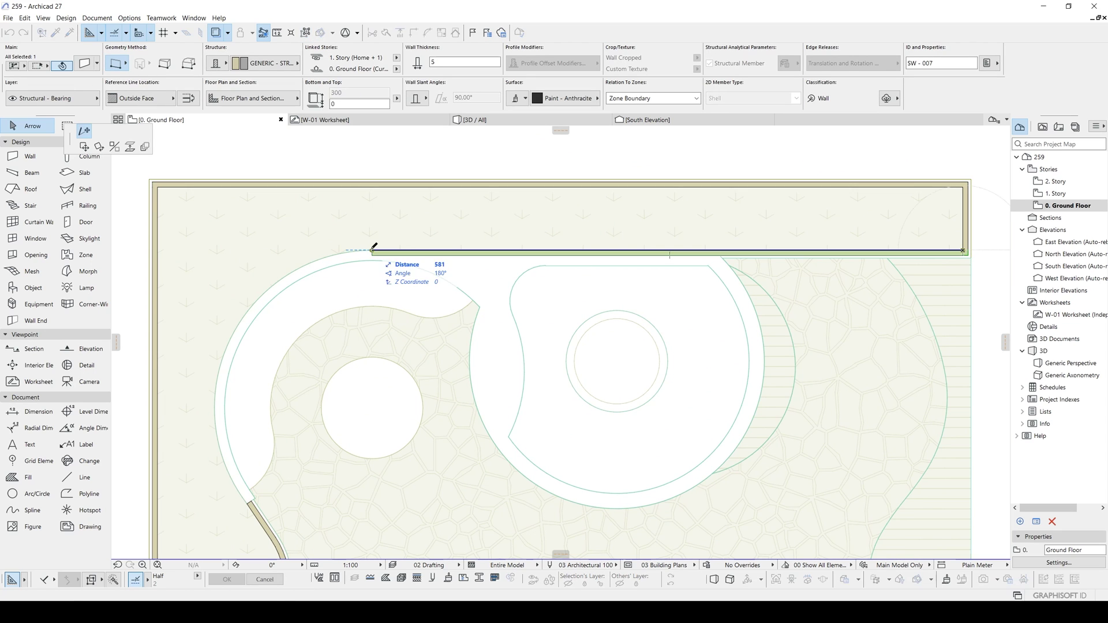
middle_click_drag(613, 246, 435, 257)
scroll(554, 269, "up", 3)
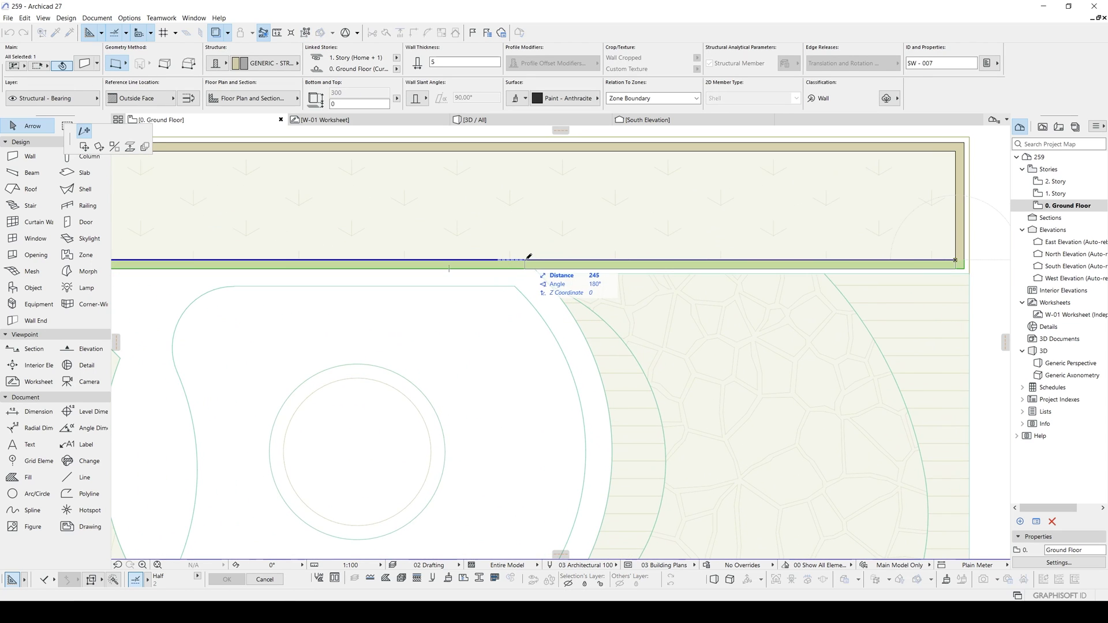
left_click(525, 260)
scroll(511, 259, "down", 3)
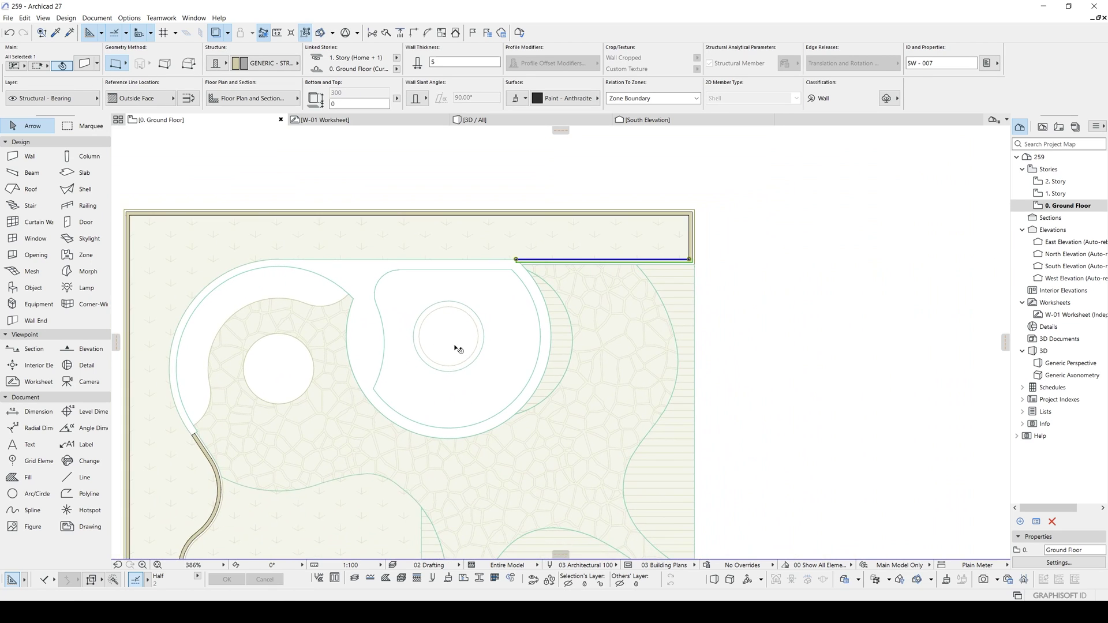
middle_click_drag(464, 340, 618, 277)
left_click(919, 289)
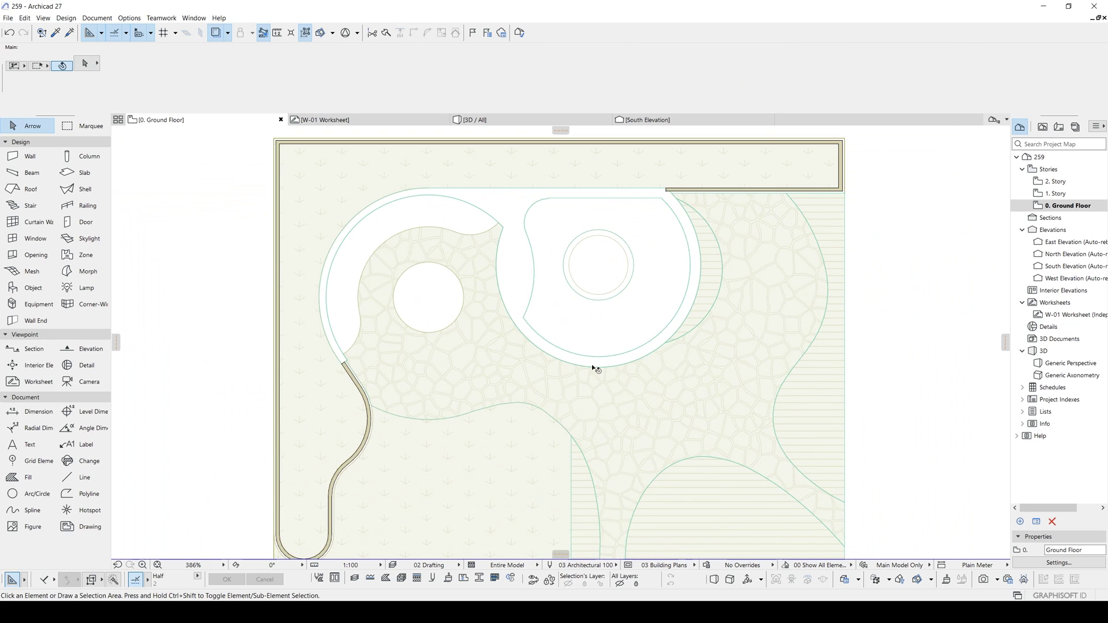
Step: Draw a rectangular slab 5 wide with the stone paving's settings, between the outer edging wall's corner and the plot boundary, and select it
middle_click_drag(595, 363, 701, 245)
scroll(472, 304, "up", 2)
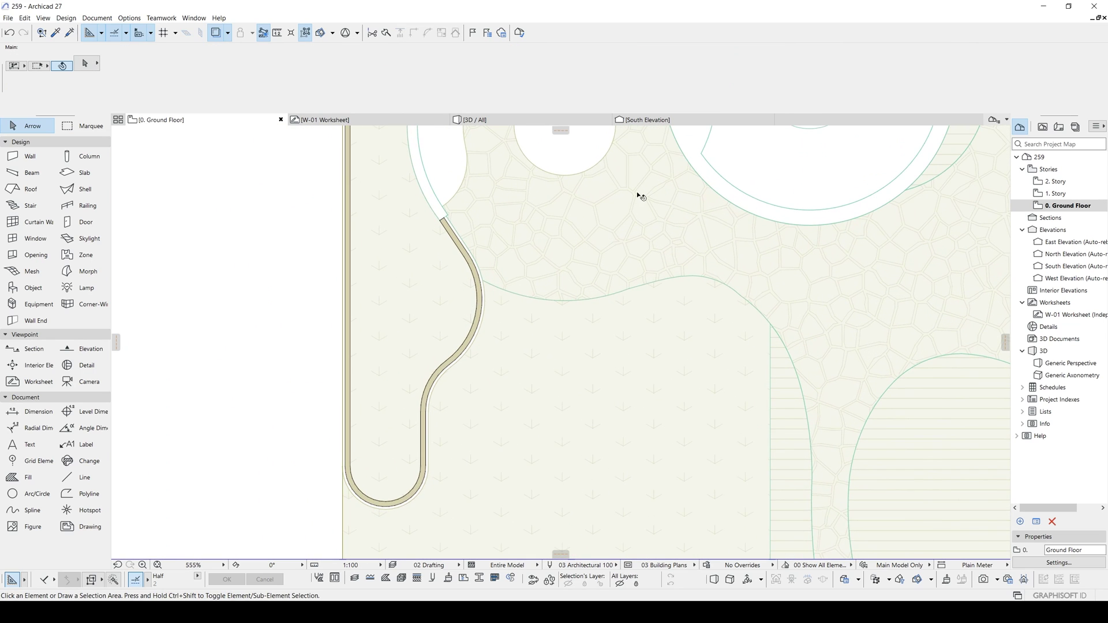
scroll(506, 321, "up", 5)
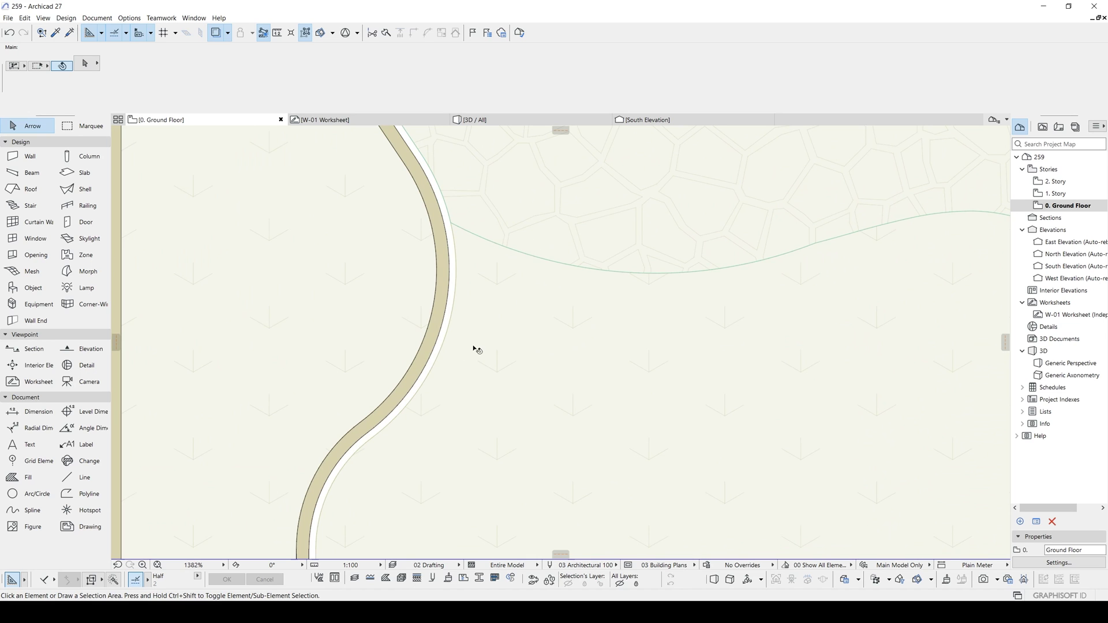
scroll(474, 323, "down", 1)
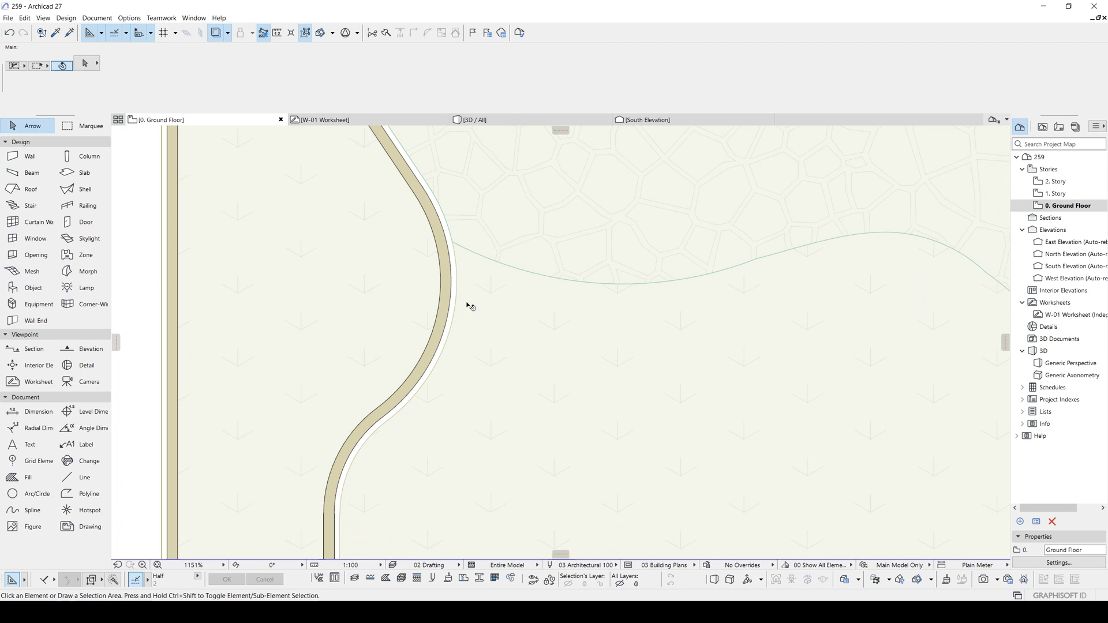
left_click(543, 257, "alt")
scroll(506, 306, "down", 1)
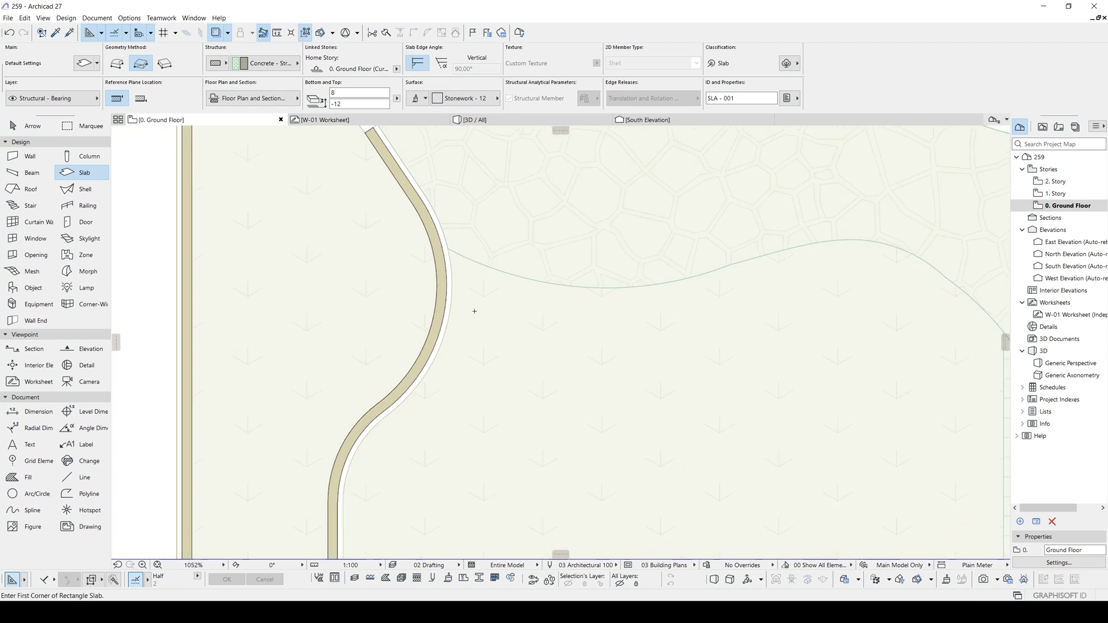
scroll(506, 306, "down", 4)
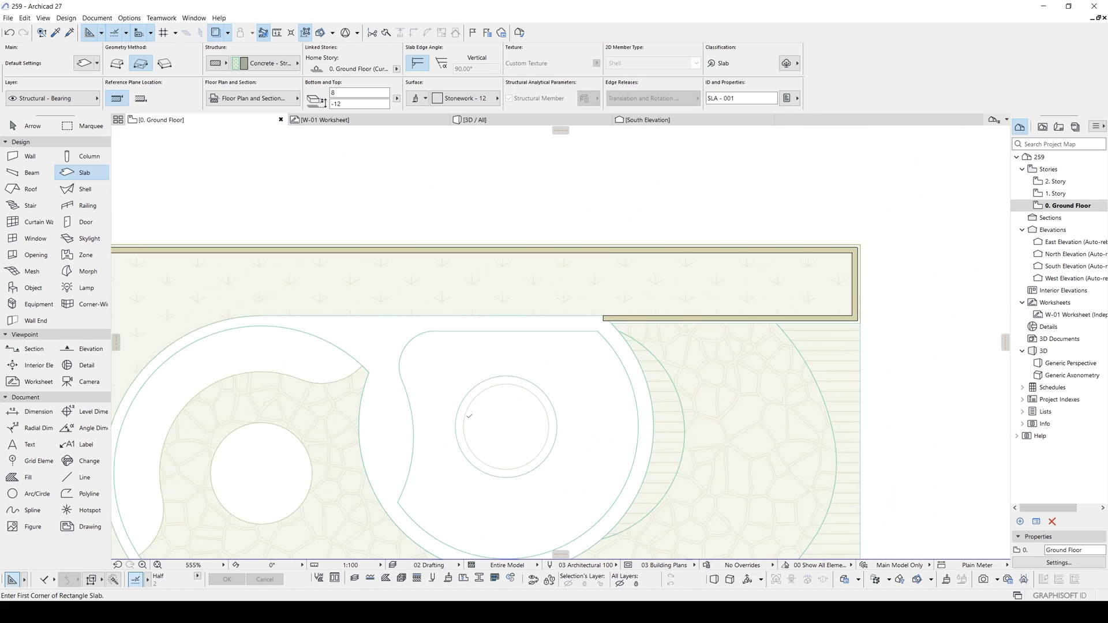
scroll(602, 315, "up", 10)
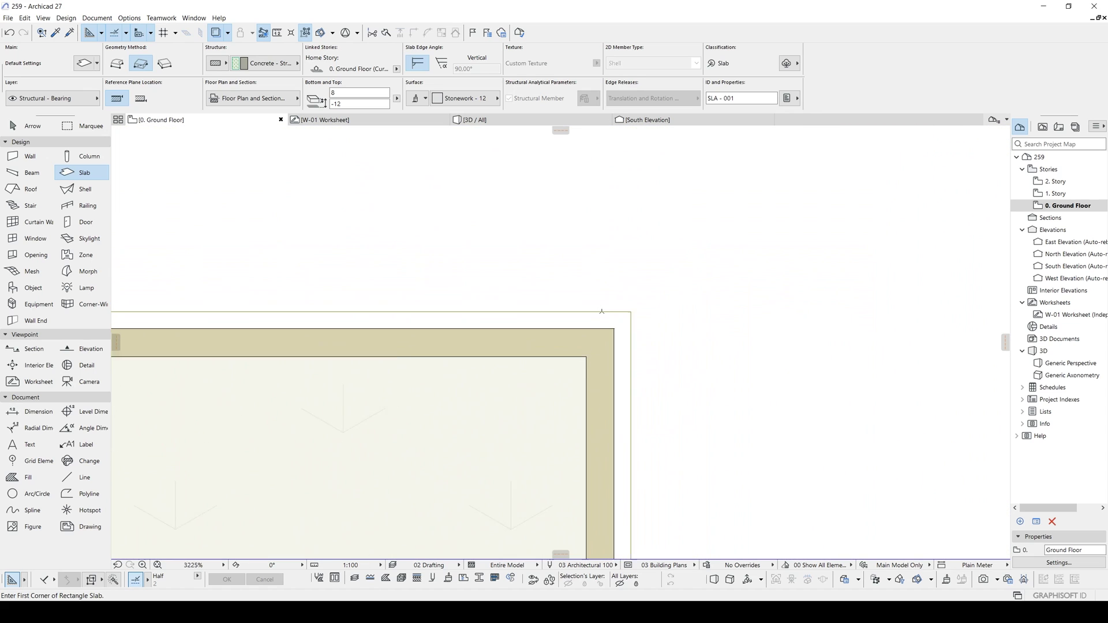
scroll(592, 310, "up", 1)
left_click(584, 340)
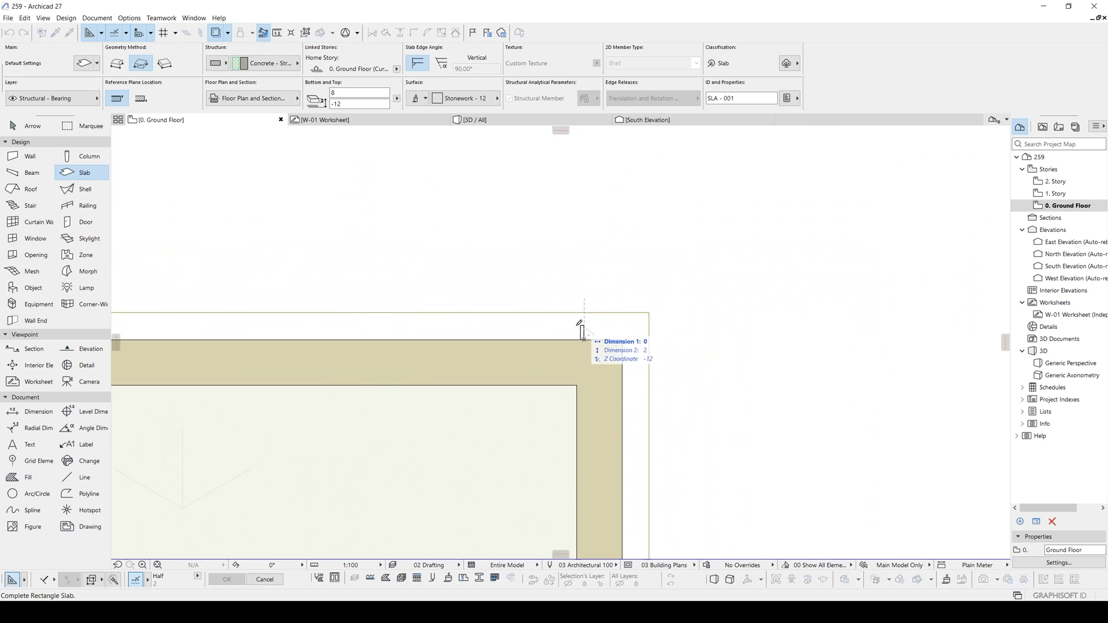
left_click(164, 64)
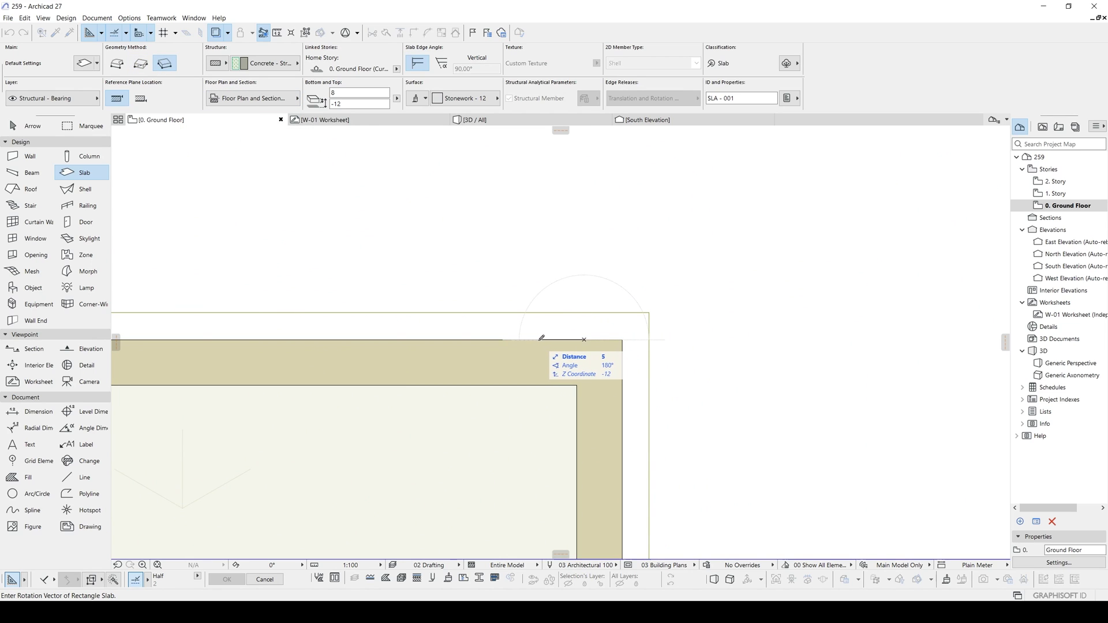
type("5")
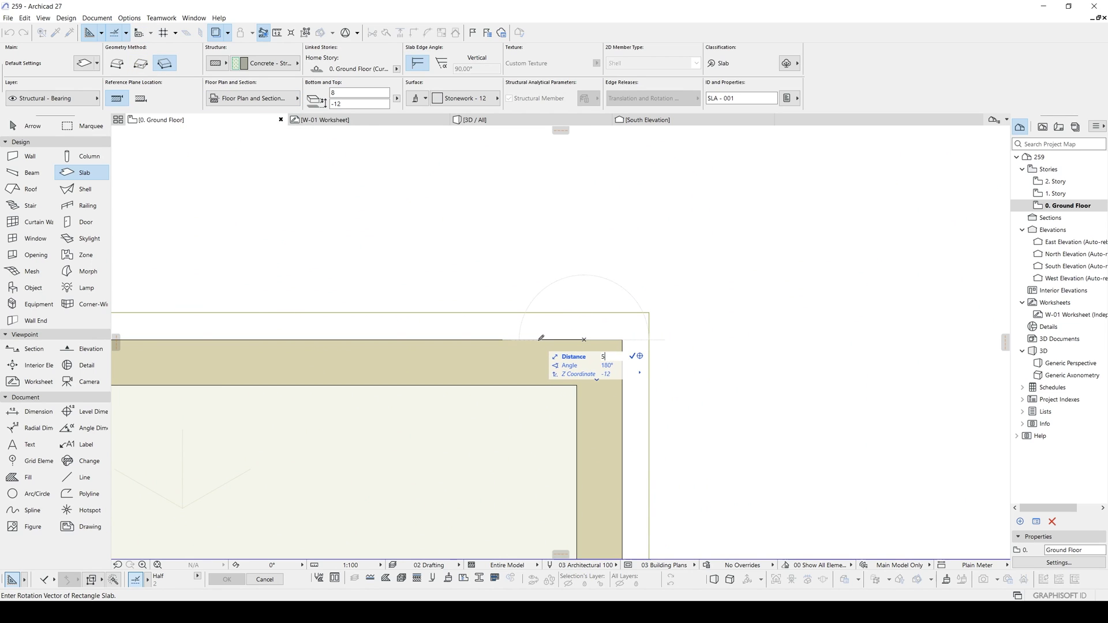
key("Return")
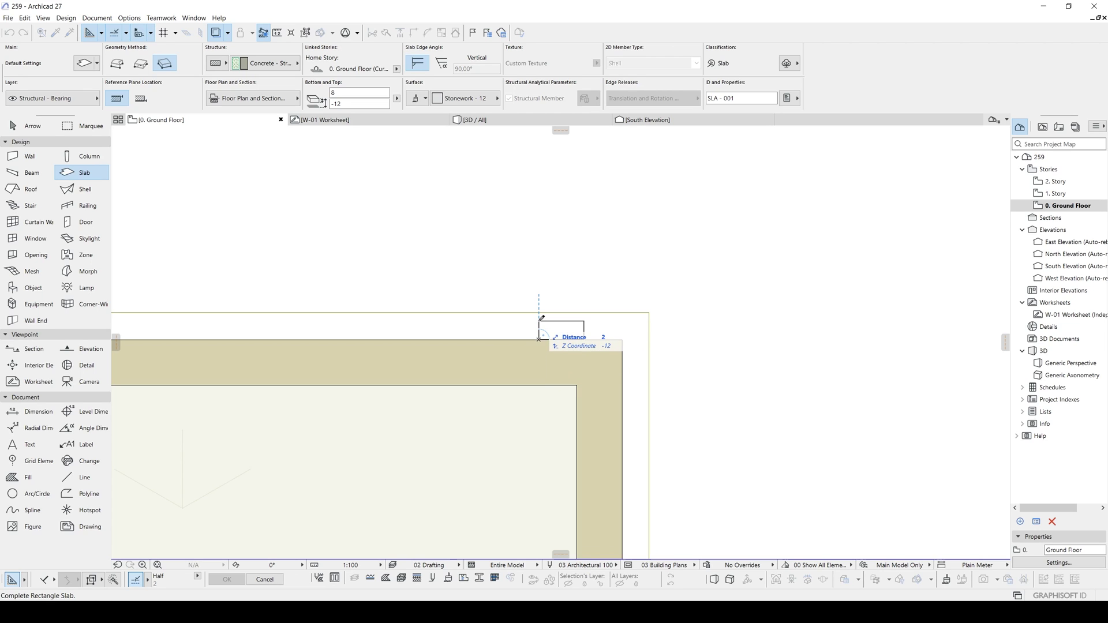
key("Return")
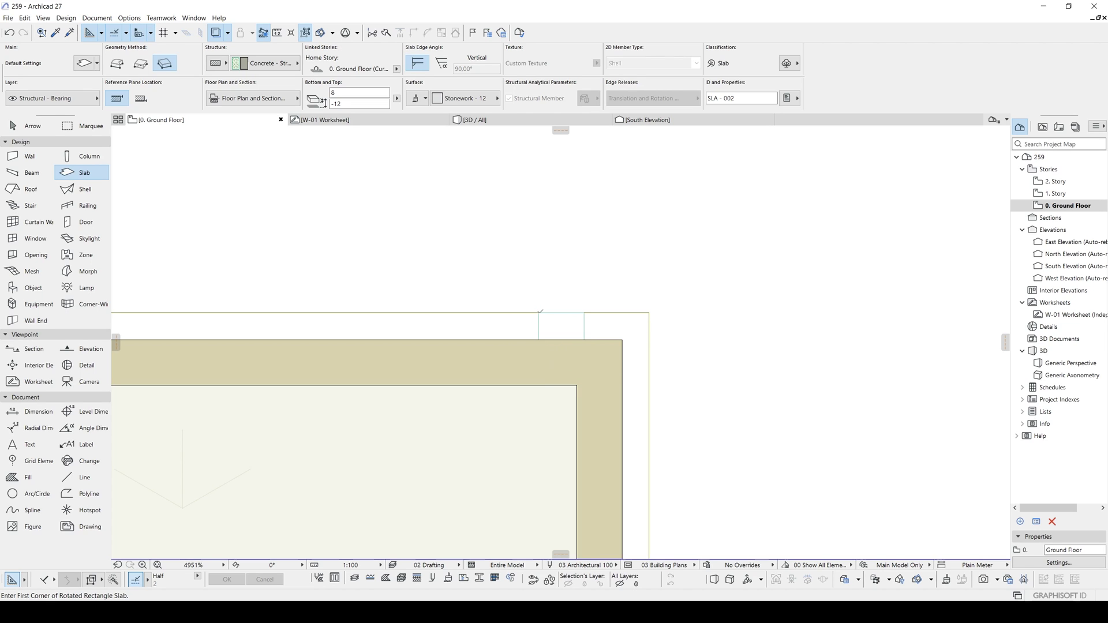
key("Escape")
left_click(541, 316)
left_click(546, 313)
left_click(613, 366)
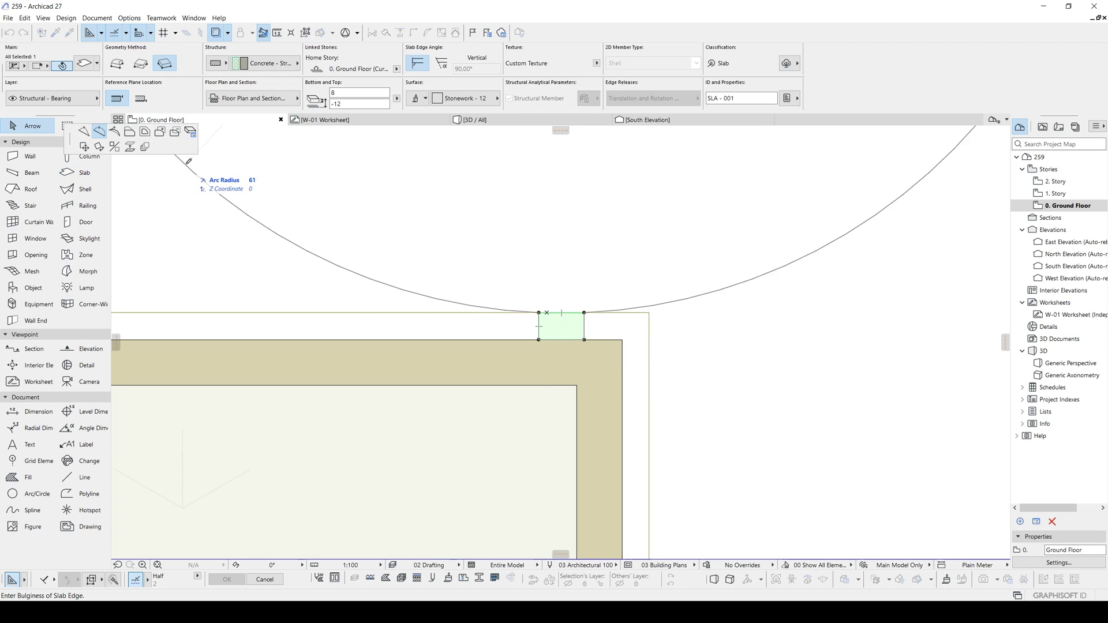
left_click(129, 131)
key("Escape")
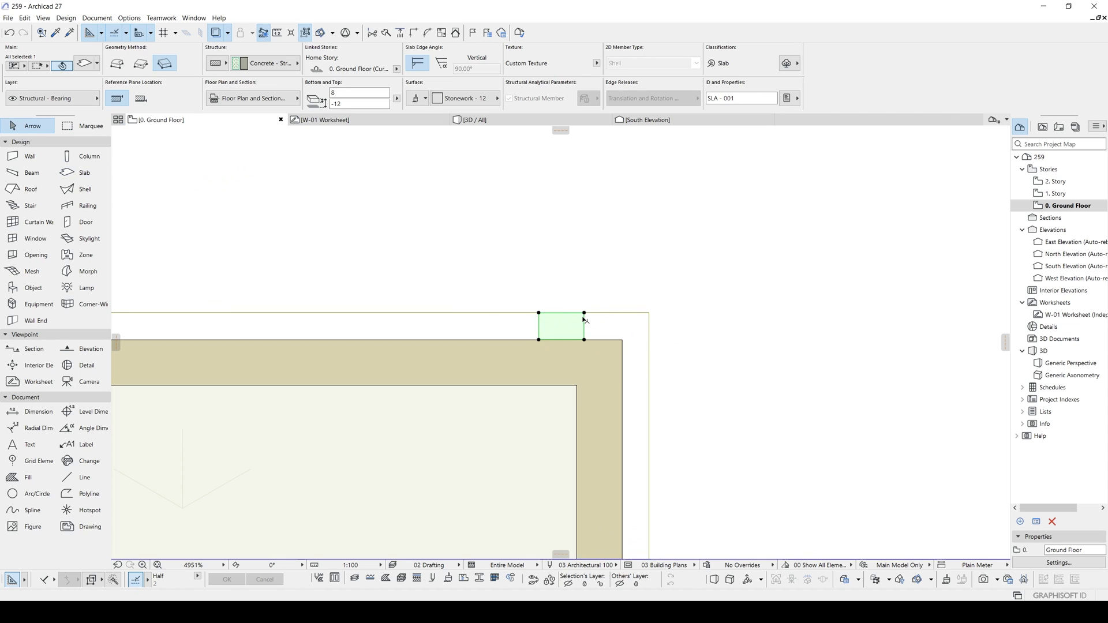
Step: Try chamfering the small slab's outer corner nearest the plot corner at two different sizes, undoing each attempt
scroll(584, 316, "up", 2)
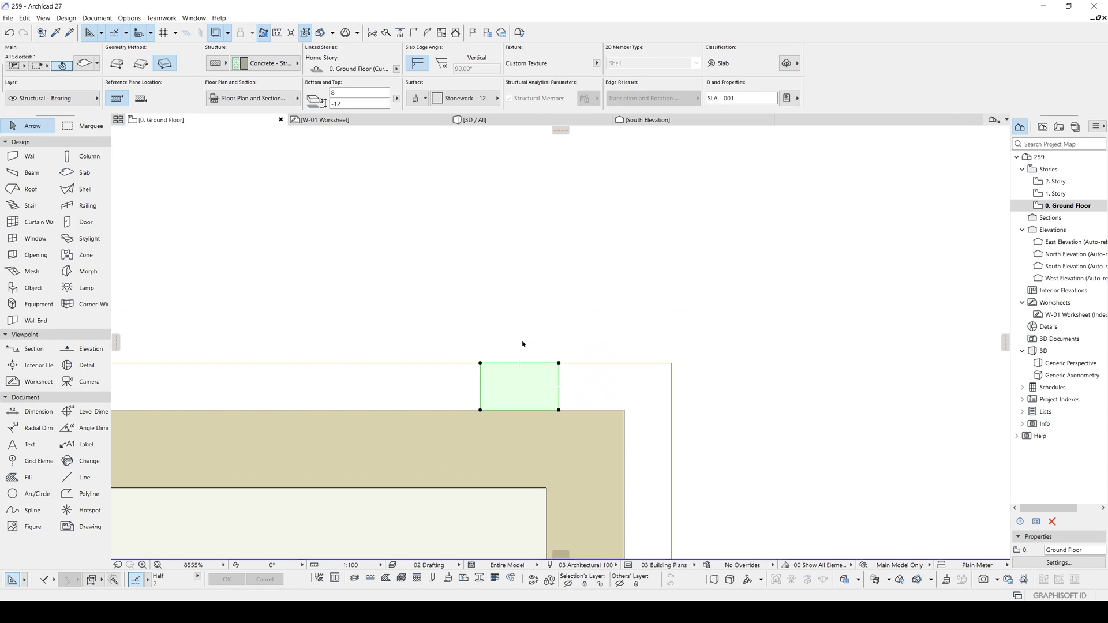
left_click(560, 364)
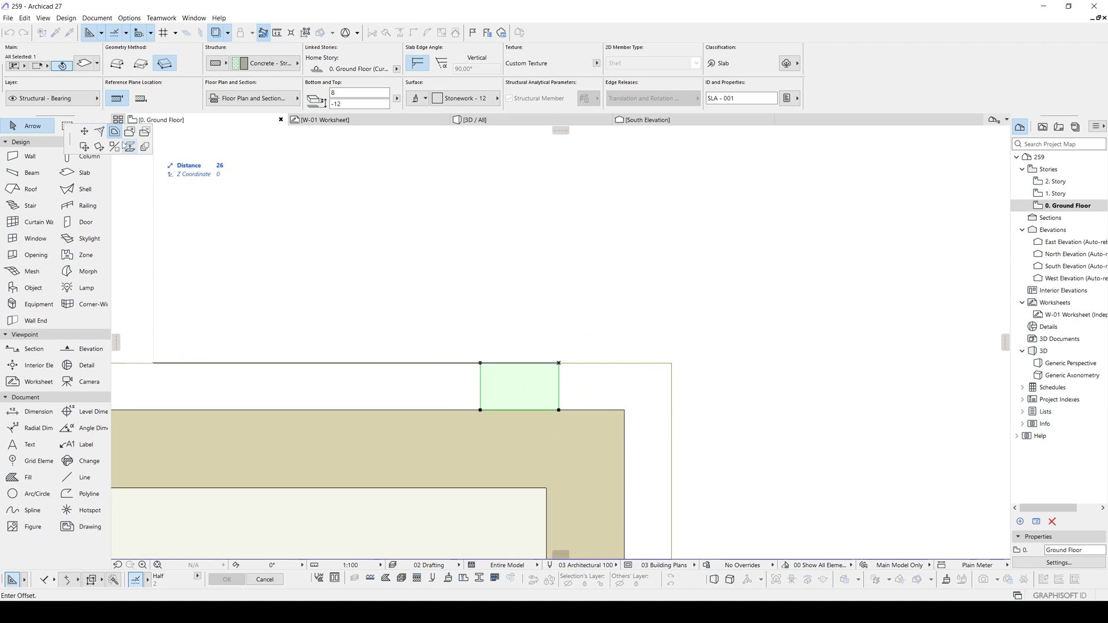
left_click(101, 132)
type("2")
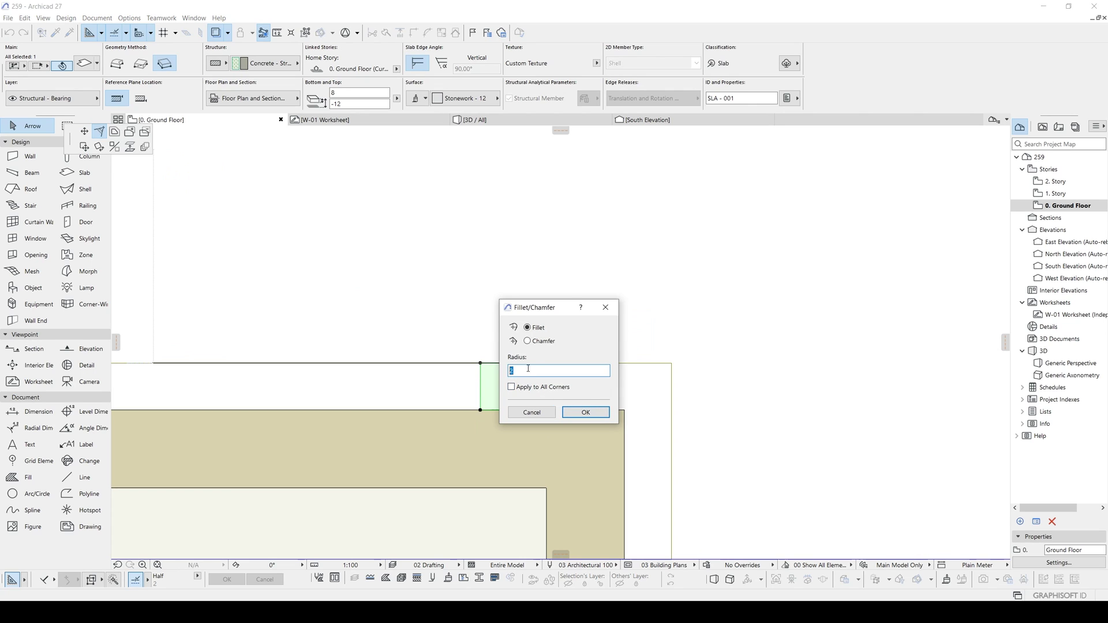
left_click(586, 413)
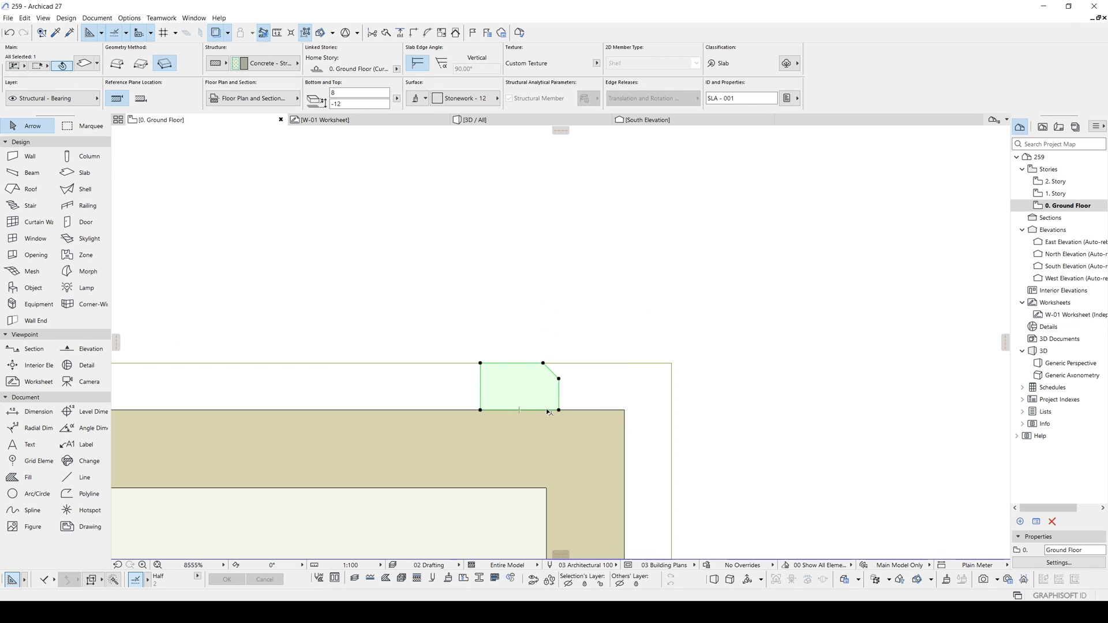
middle_click_drag(569, 388, 580, 366)
key("ctrl+z")
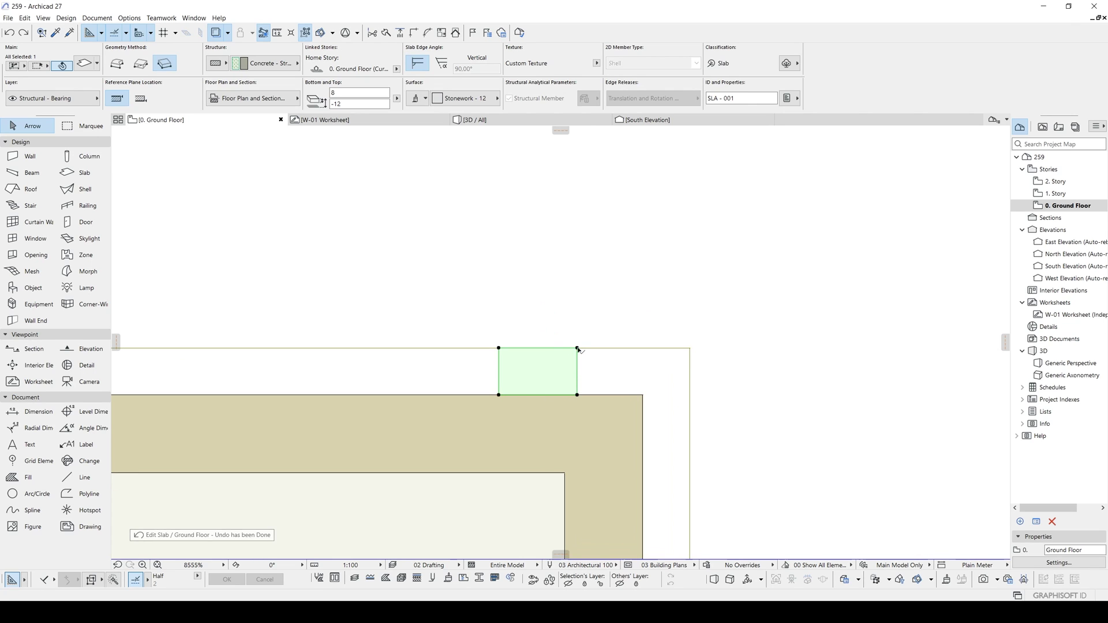
left_click(579, 349)
left_click(99, 131)
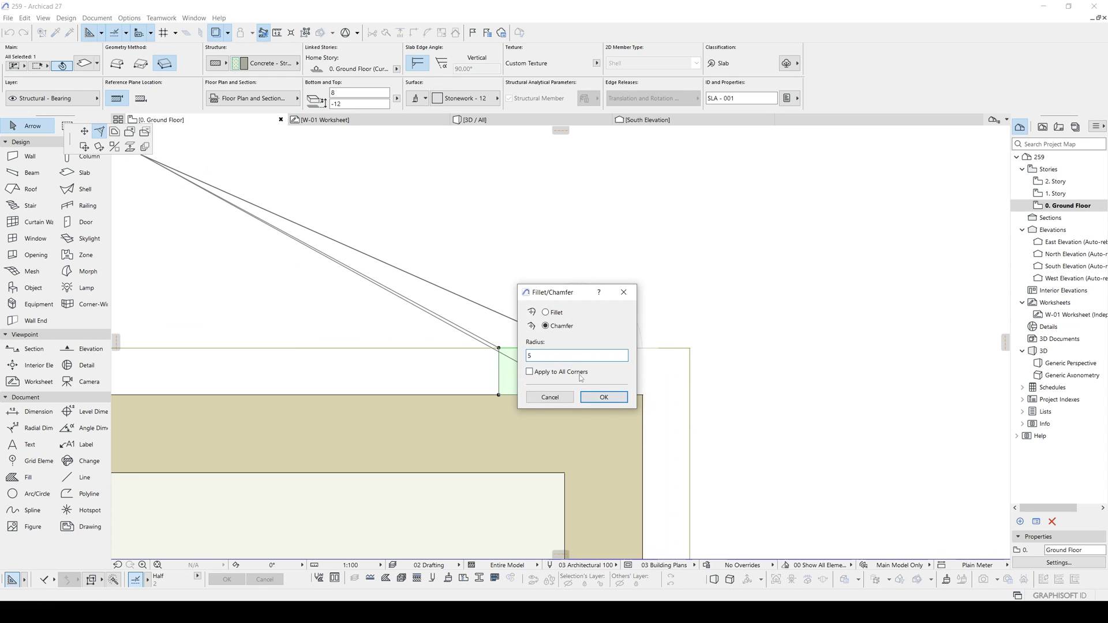
left_click(601, 397)
key("ctrl+z")
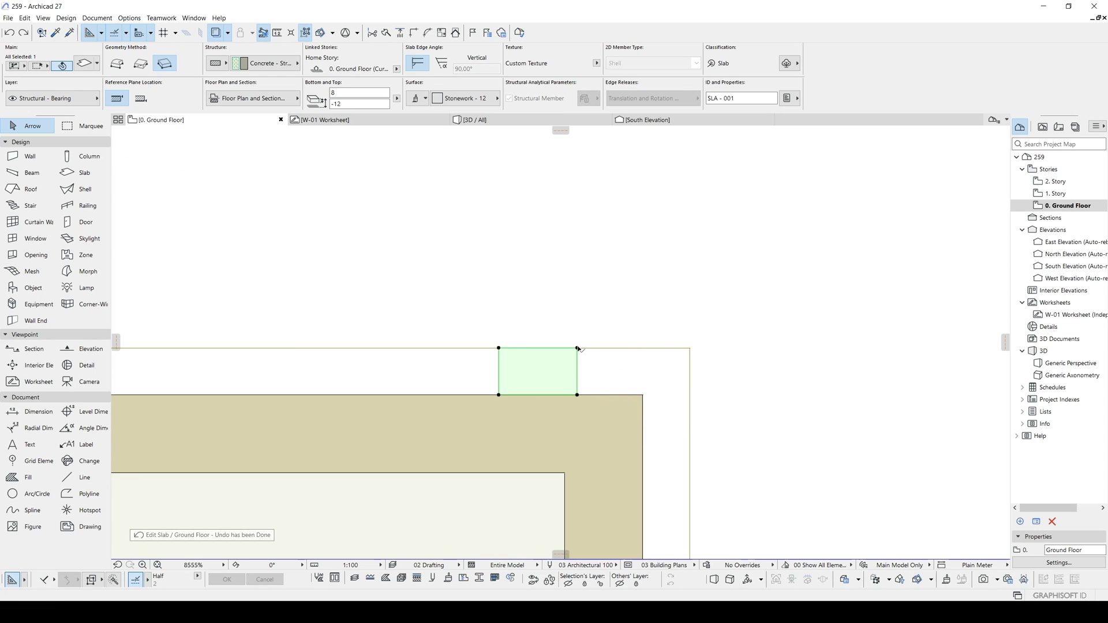
Step: Chamfer both outer corners of the small slab with the same small chamfer
left_click(579, 349)
left_click(99, 131)
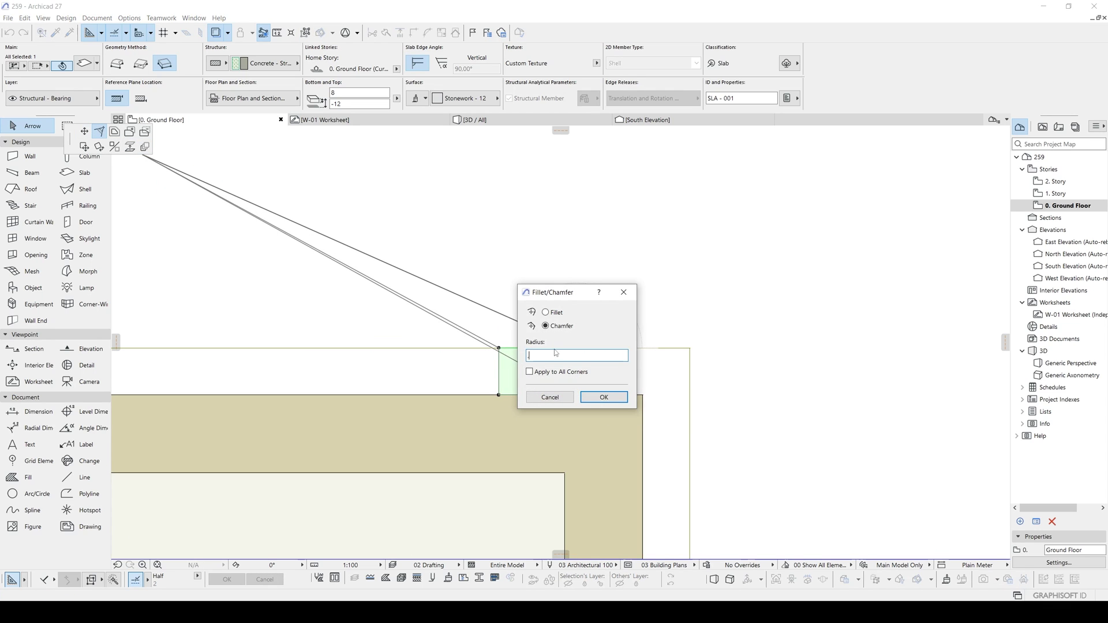
left_click(594, 398)
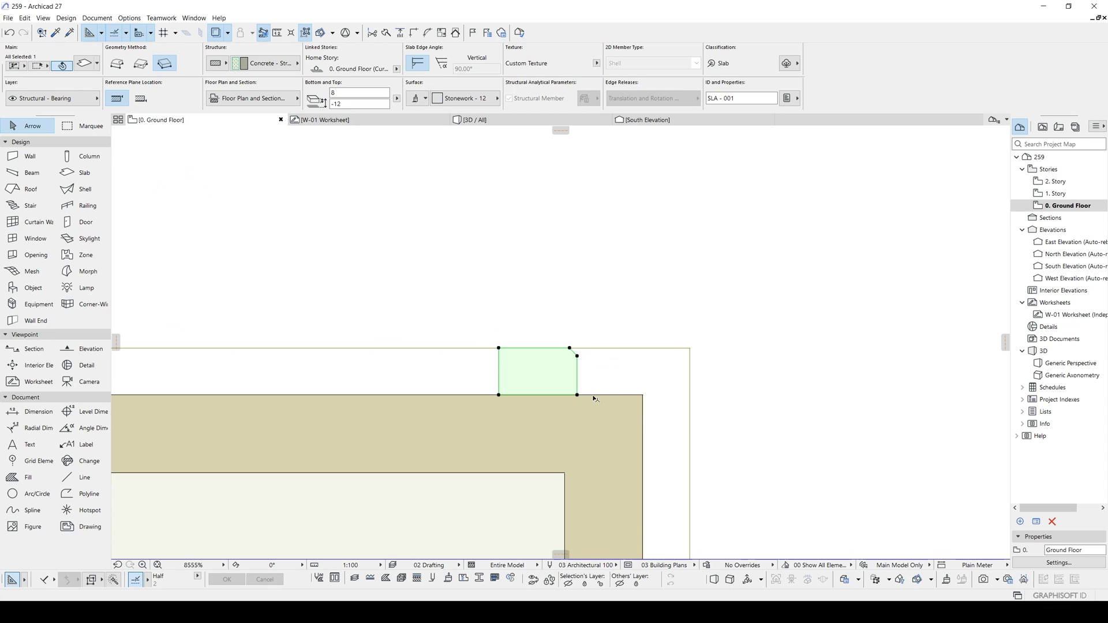
left_click(500, 350)
left_click(99, 131)
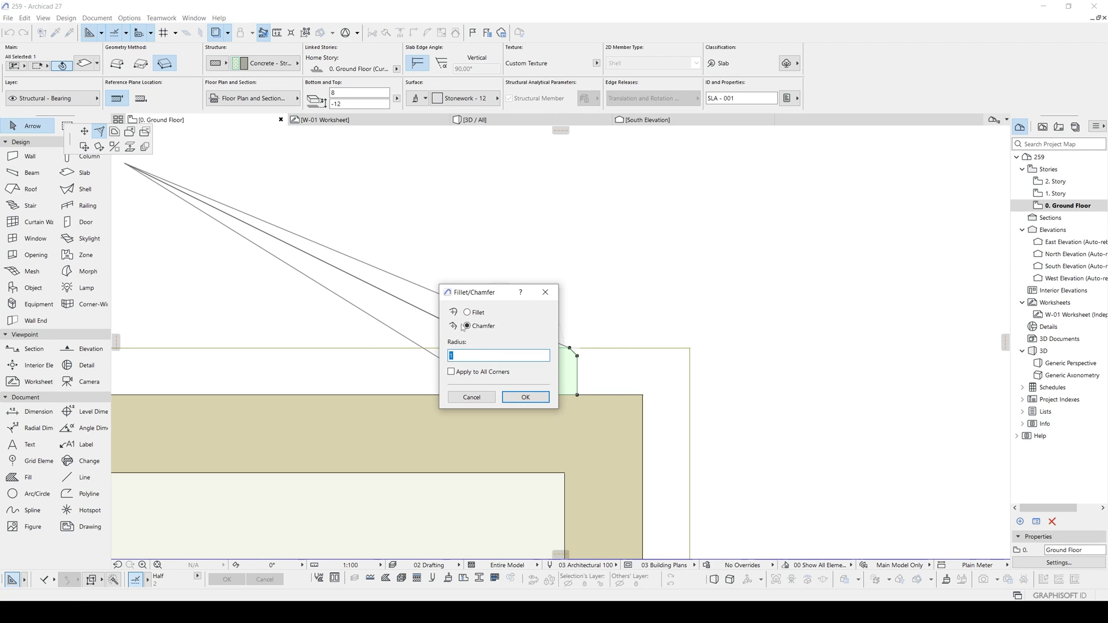
left_click(514, 397)
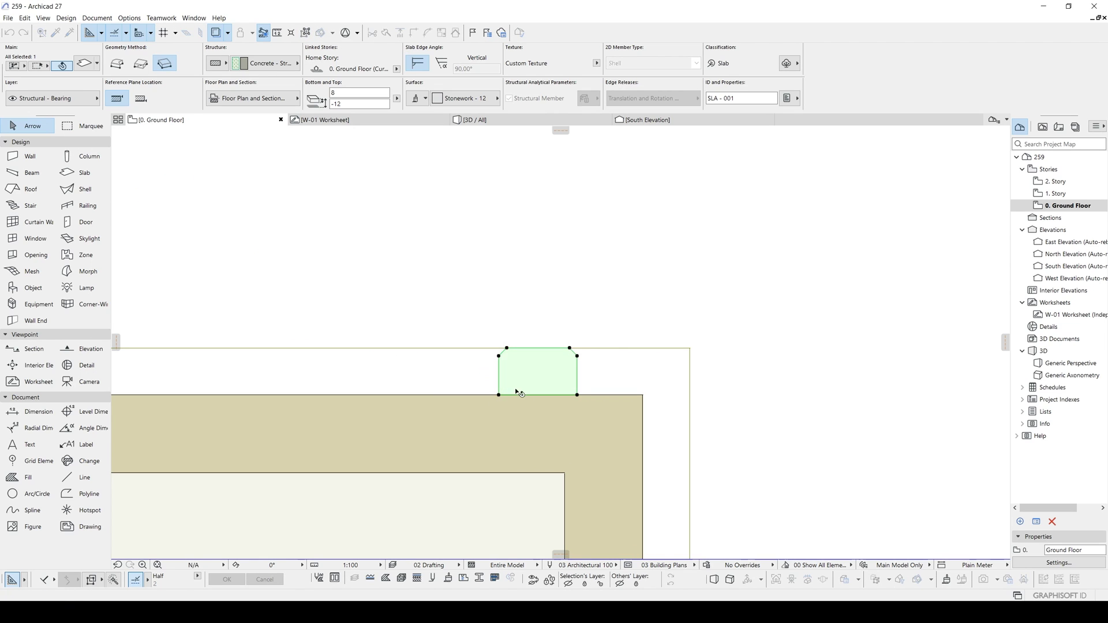
Step: In the 3D view, select the anthracite edging walls and move them down to the terrain surface, with their base at -20
scroll(523, 384, "down", 2)
key("F3")
scroll(548, 359, "down", 2)
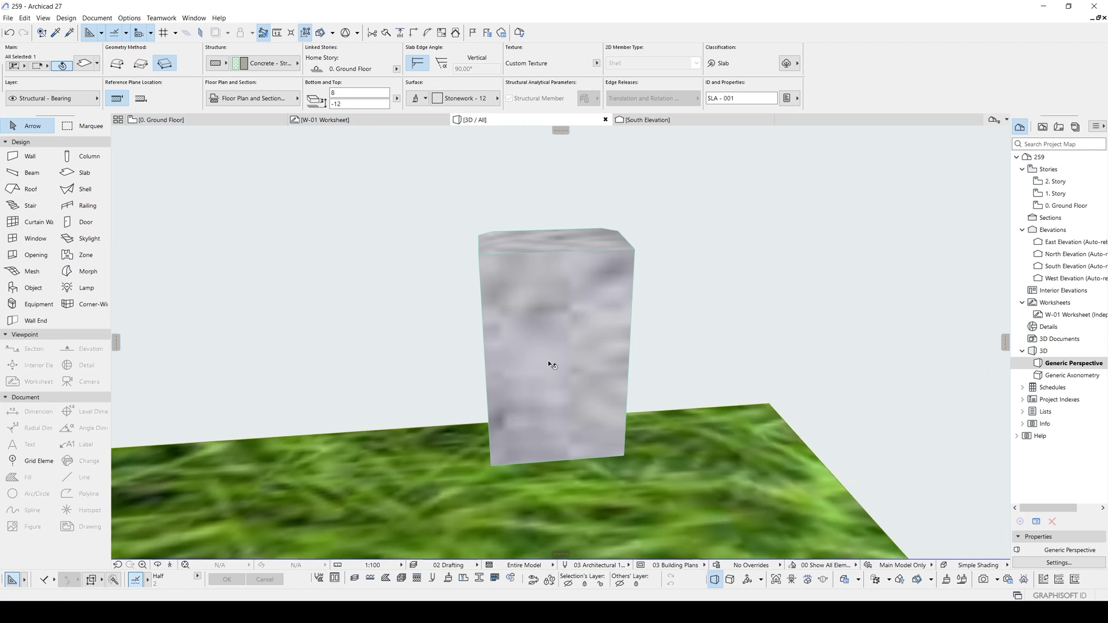
middle_click_drag(548, 359, 524, 265, "shift")
scroll(318, 335, "down", 5)
left_click(373, 283)
left_click(595, 333)
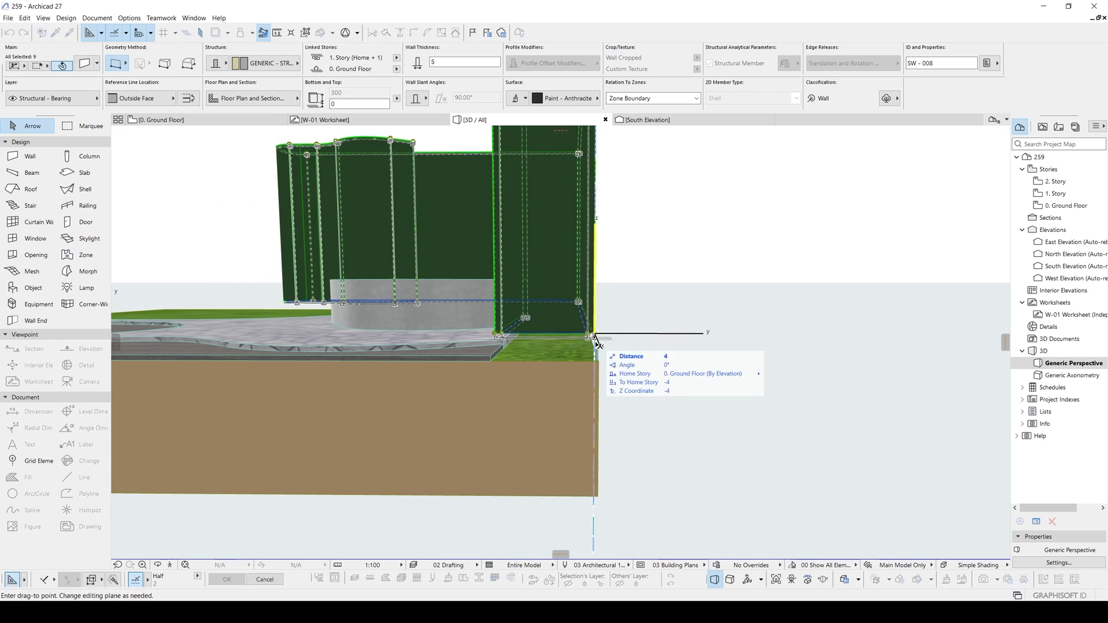
left_click(595, 361)
middle_click_drag(567, 288, 555, 339)
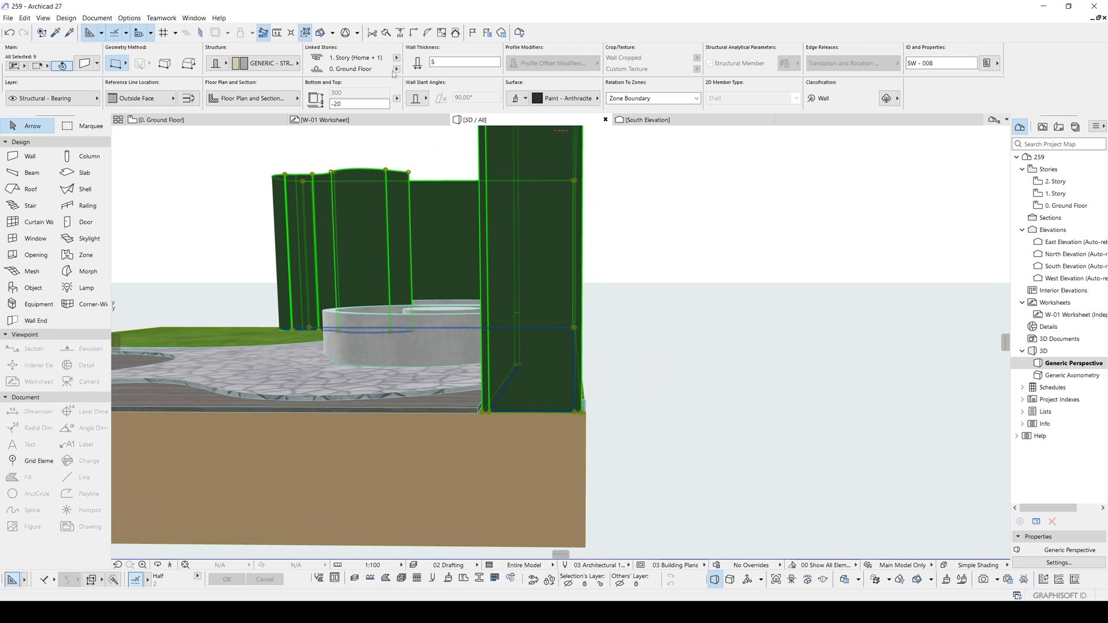
Step: Unlink the top of the selected edging walls from the story above and set their height to 50
left_click(397, 58)
left_click(430, 82)
type("50")
key("Return")
Step: Stretch the small chamfered slab upward to the top of the edging walls, making it a post 50 high
scroll(474, 299, "up", 1)
middle_click_drag(482, 302, 484, 264, "shift")
left_click(717, 467)
left_click(566, 445)
left_click(566, 443)
left_click(557, 354)
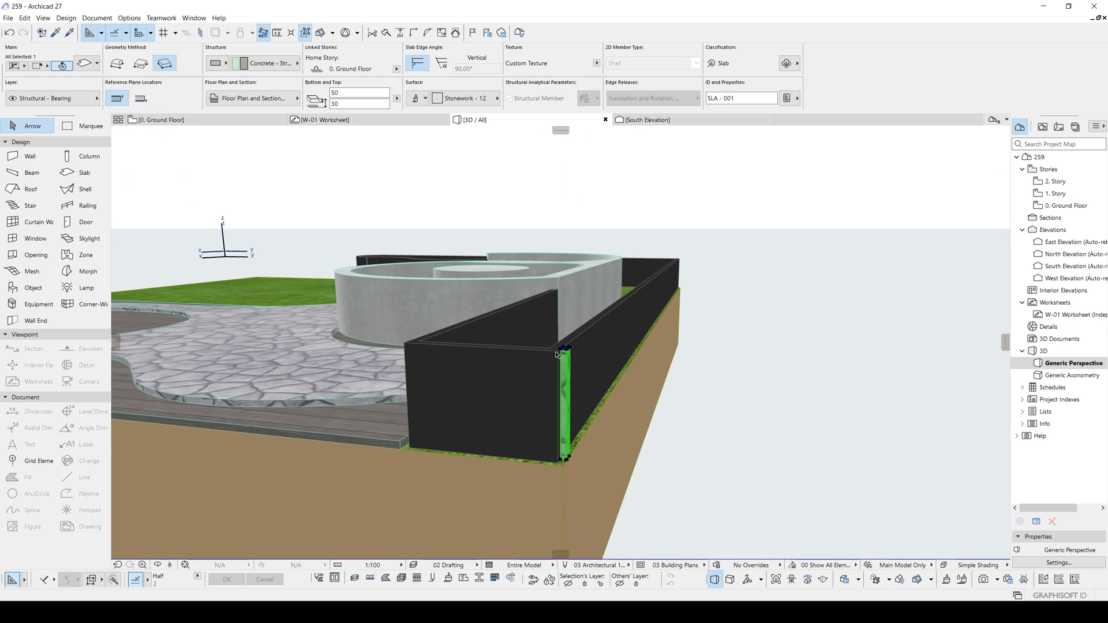
Step: Change the surface of the post slab to Wood - Oak Light
mouse_move(554, 357)
middle_mouse_down("shift")
mouse_move(681, 358)
mouse_move(557, 363)
middle_mouse_up("shift")
scroll(557, 364, "up", 2)
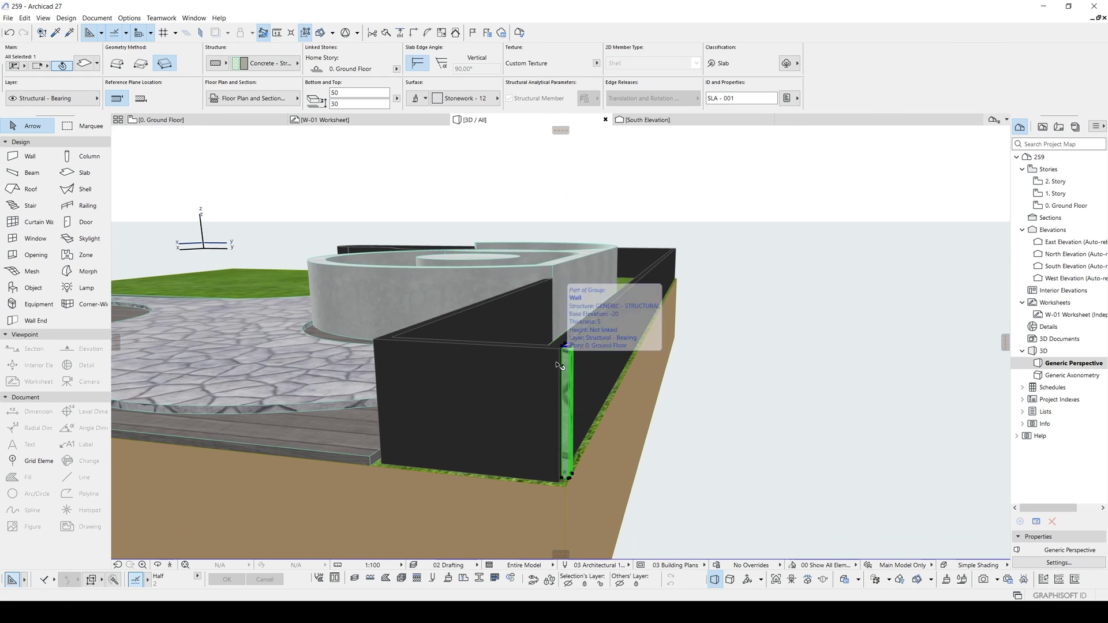
scroll(558, 365, "up", 5)
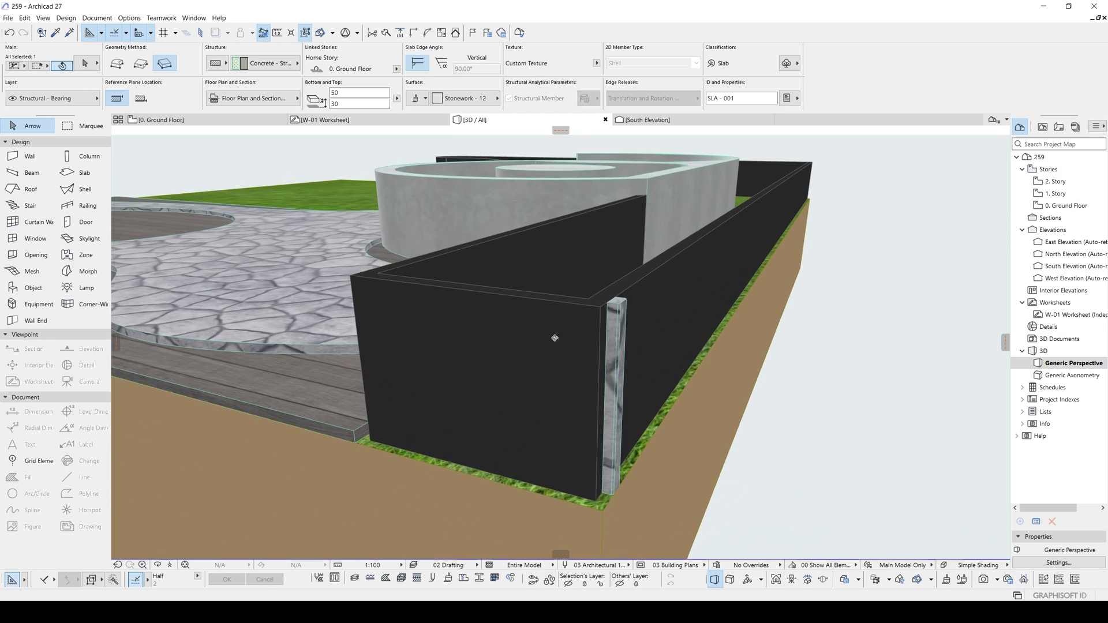
middle_click_drag(554, 337, 507, 181, "shift")
left_click(467, 101)
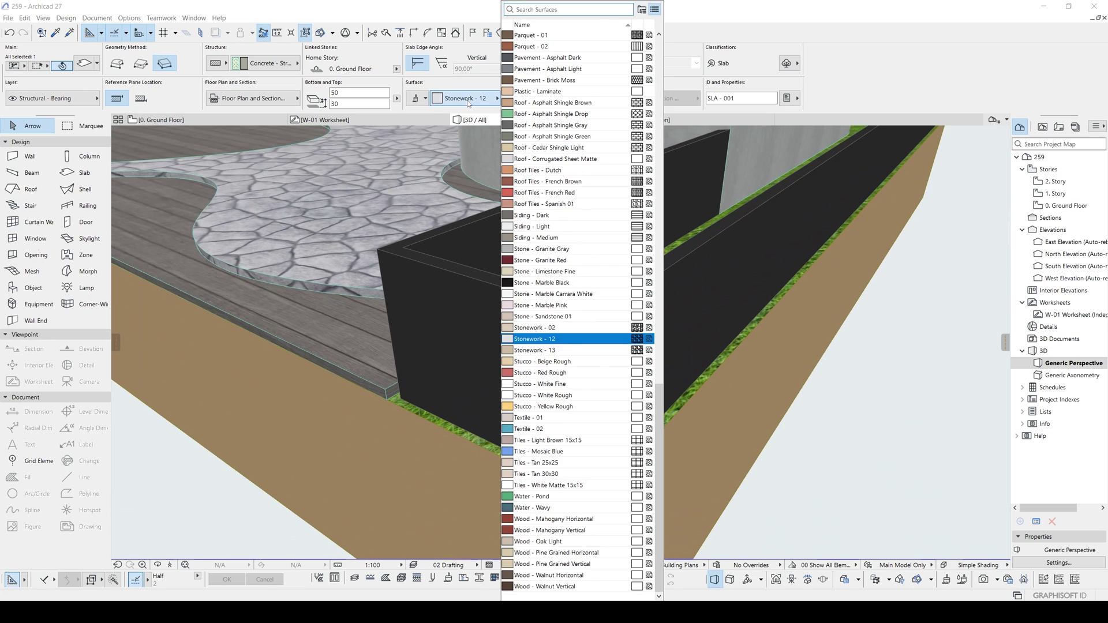
type("woo")
left_click(537, 80)
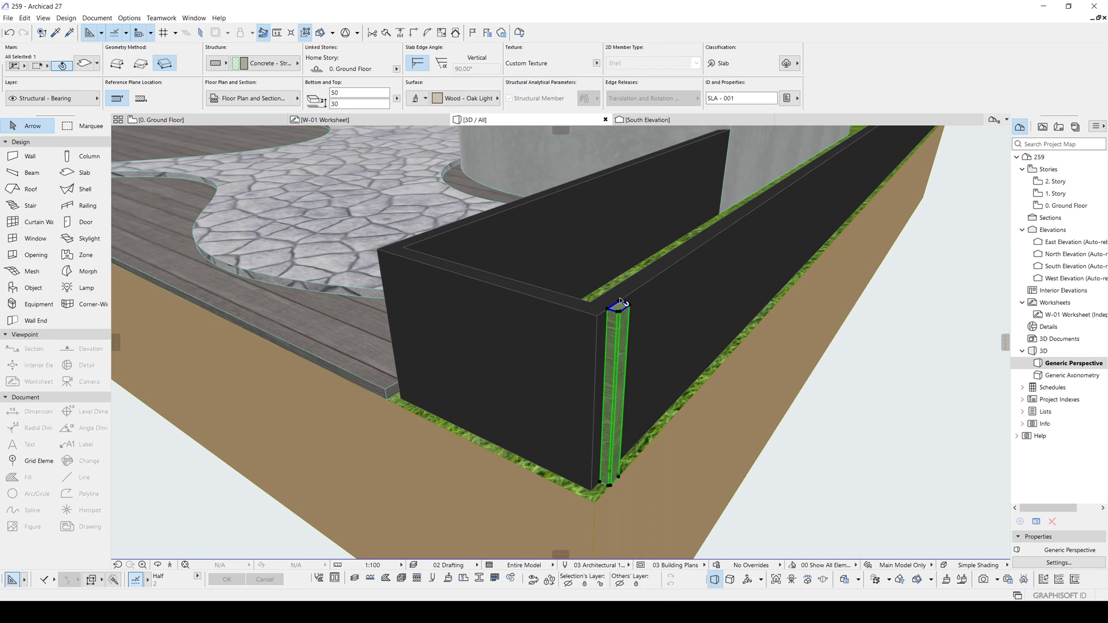
Step: Set the post slab's surface to Wood - Pine Grained Horizontal
middle_click_drag(700, 326, 549, 181, "shift")
left_click(482, 100)
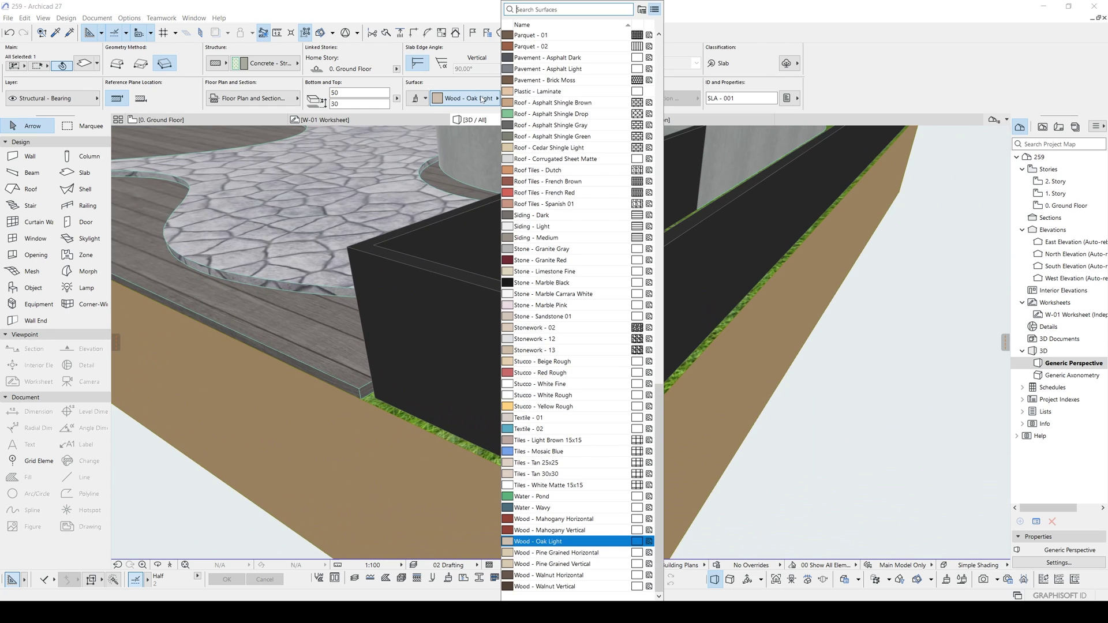
left_click(594, 553)
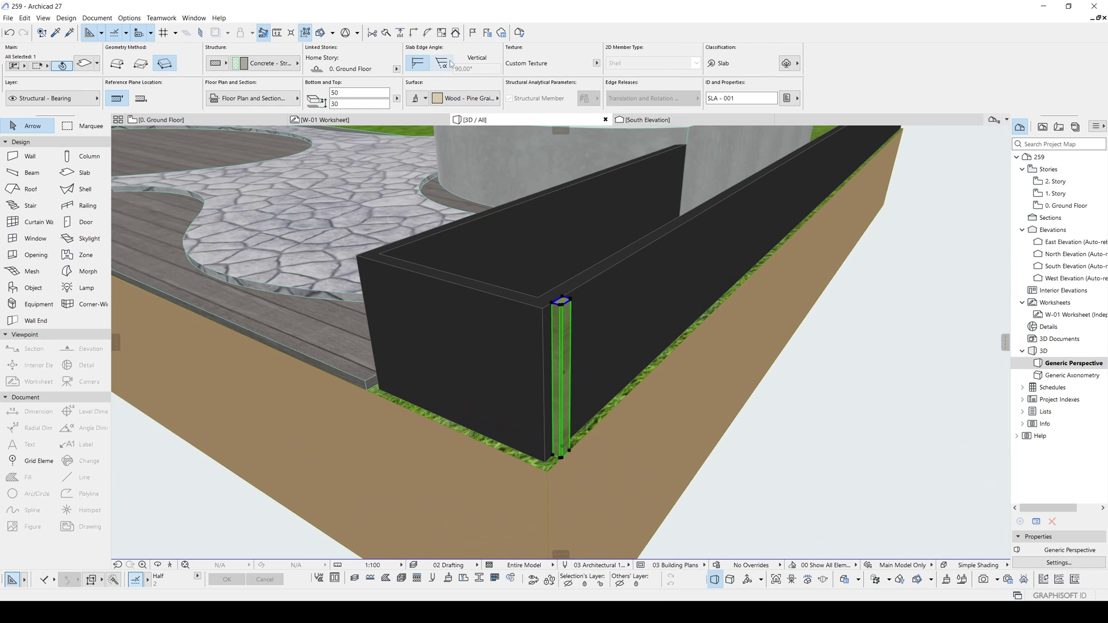
Step: Change the post slab's surface to Wood - Pine Grained Vertical
left_click(472, 100)
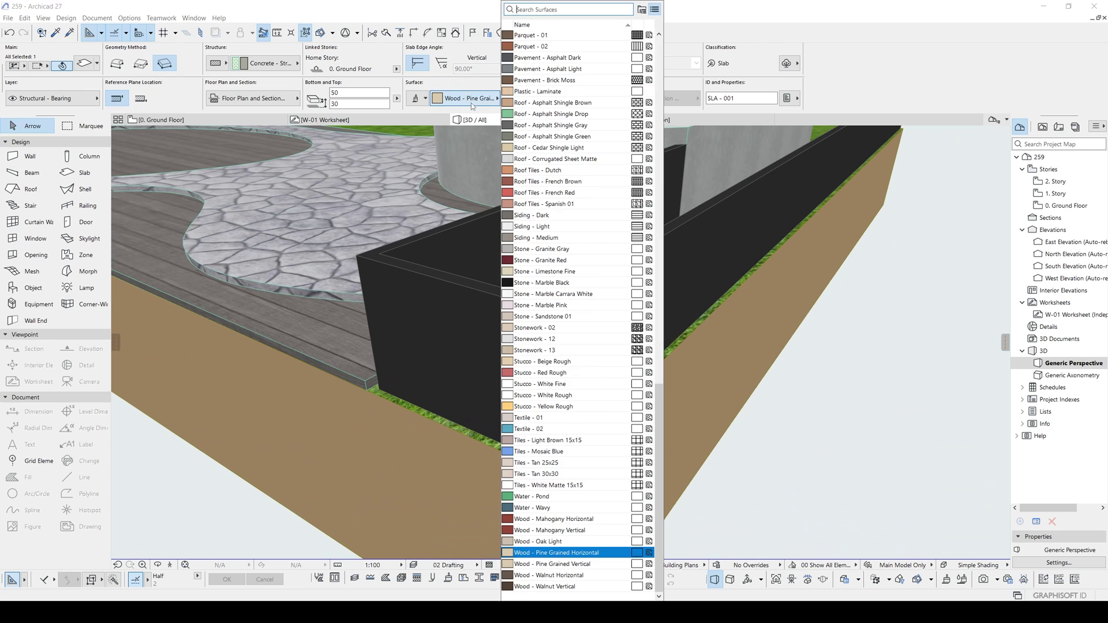
left_click(581, 567)
middle_click_drag(595, 451, 645, 482, "shift")
Step: Move the wooden post by its corner point so it lines up with the corner of the edging
key("ctrl+d")
left_click(554, 321)
left_click(546, 330)
middle_click_drag(549, 328, 709, 333, "shift")
Step: On the ground floor plan, start an Increment and Spread multiply of the post with path picking and Rotate to Path enabled
key("F2")
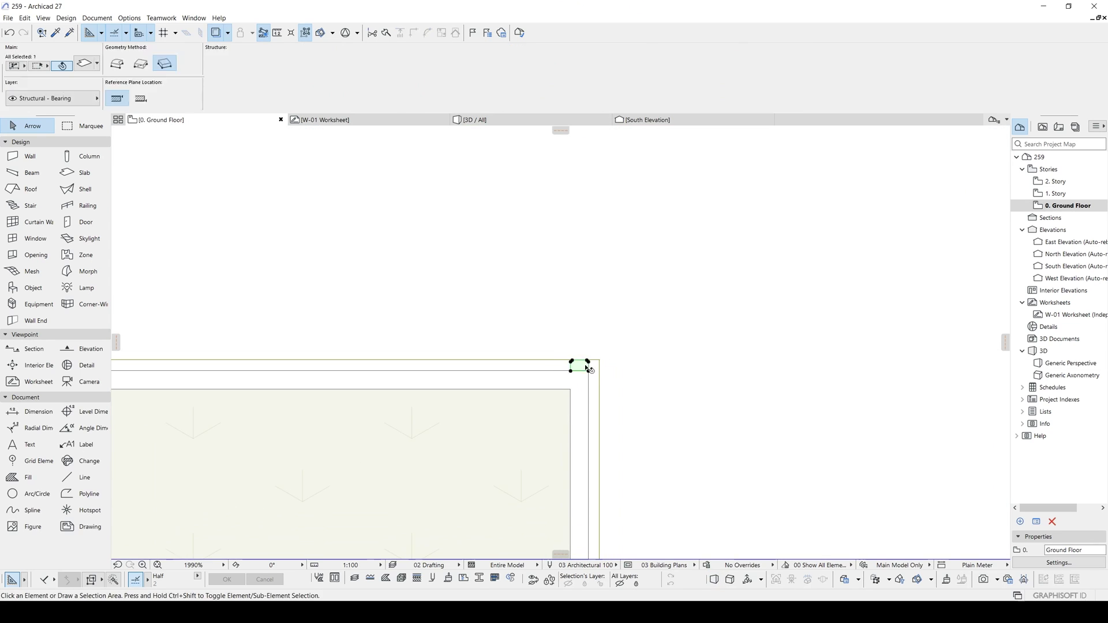
key("ctrl+m")
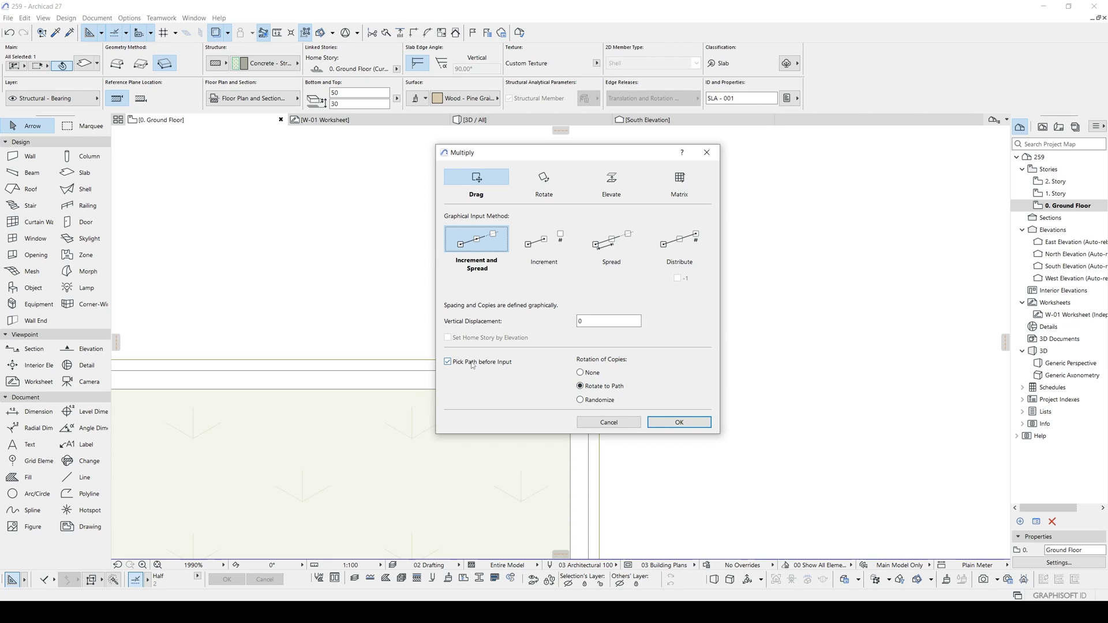
left_click(674, 423)
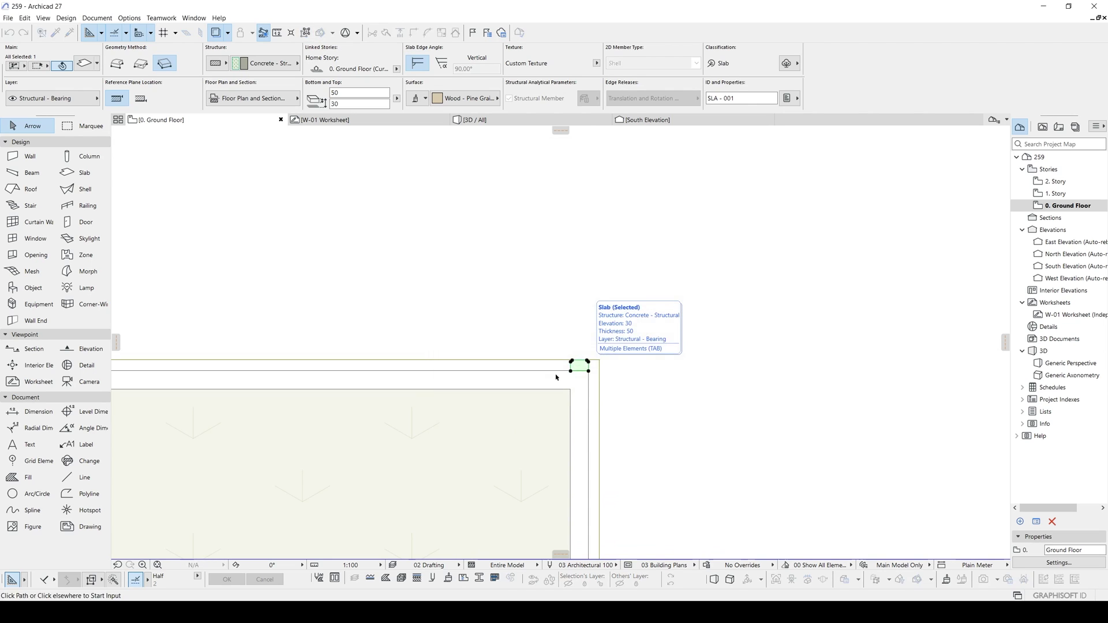
scroll(493, 383, "down", 1)
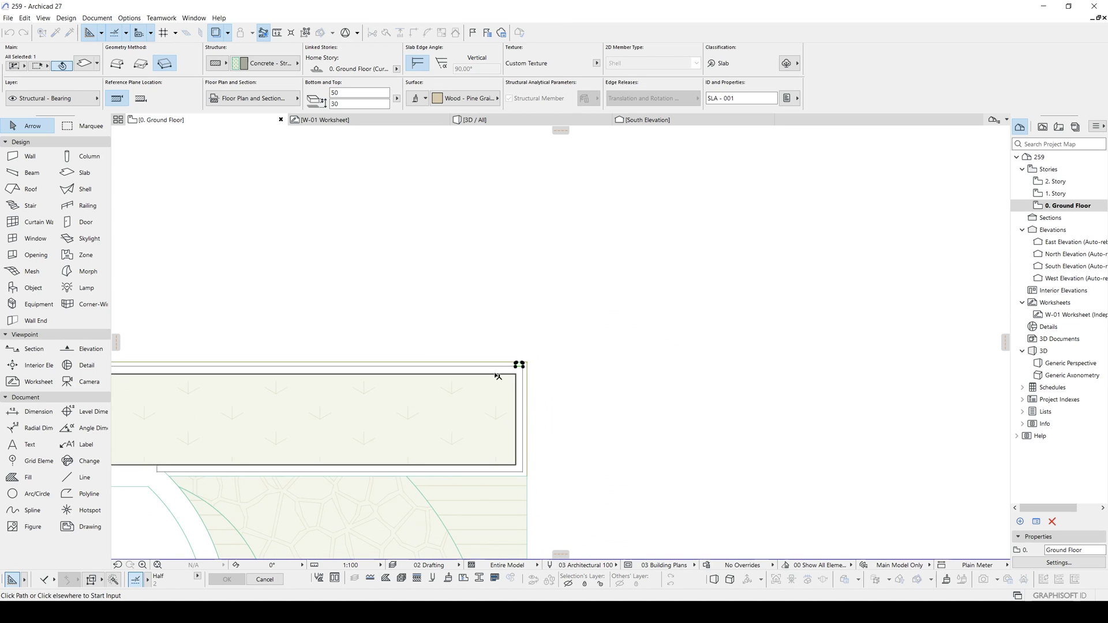
scroll(417, 379, "down", 2)
middle_click_drag(416, 379, 798, 291)
scroll(699, 299, "down", 3)
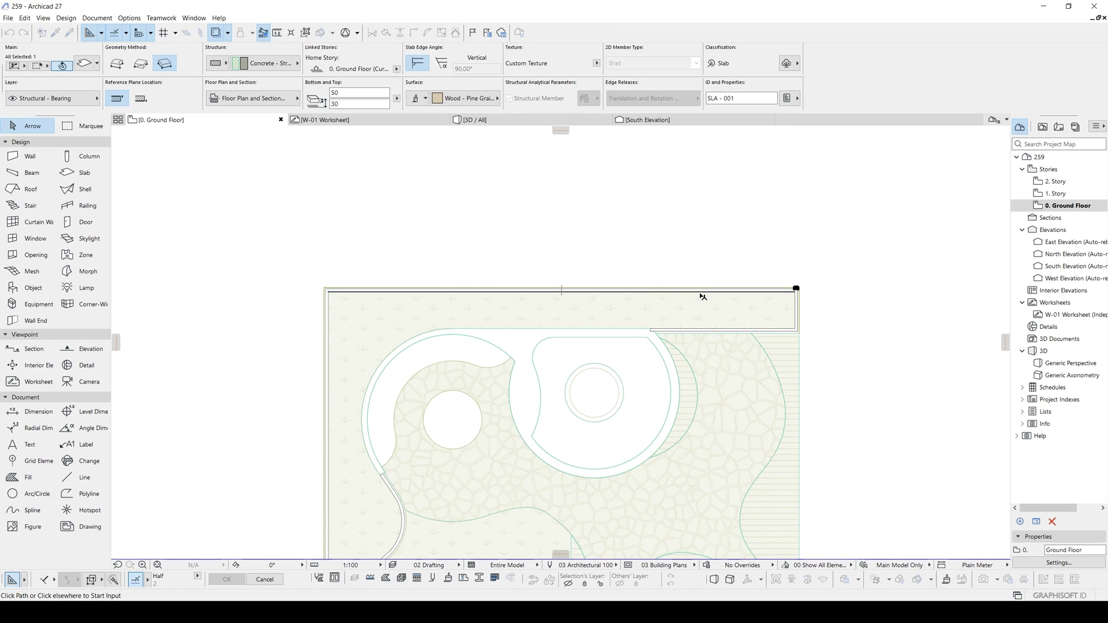
middle_click_drag(700, 299, 749, 230)
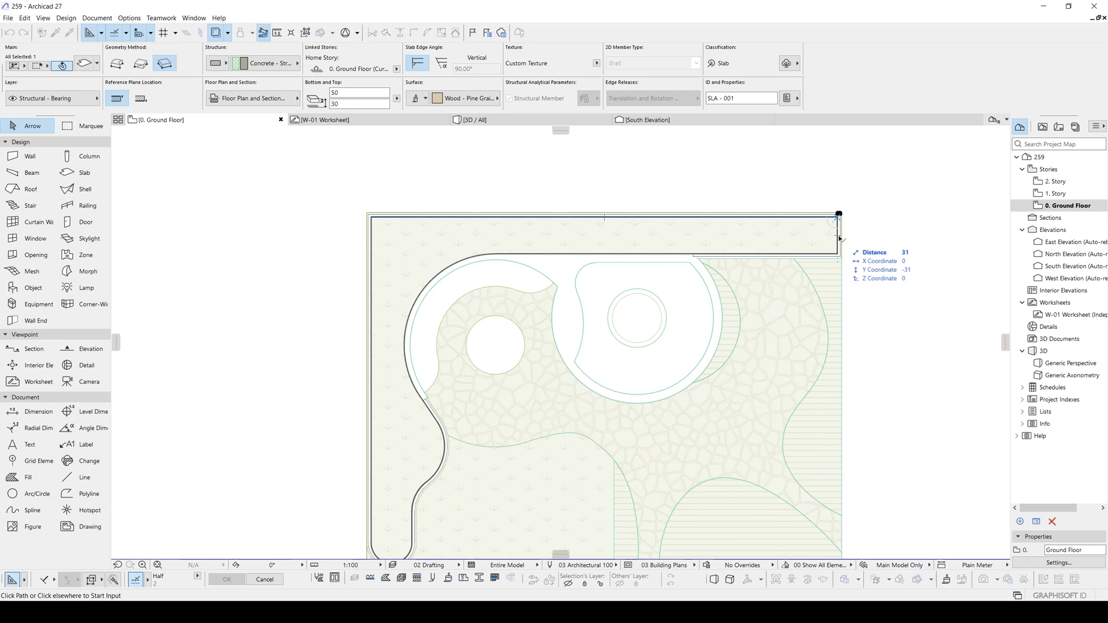
Step: Multiply the post from its inner corner at 5.2 spacing around the planting bed's entire outline, ending back at the starting corner
scroll(829, 225, "up", 5)
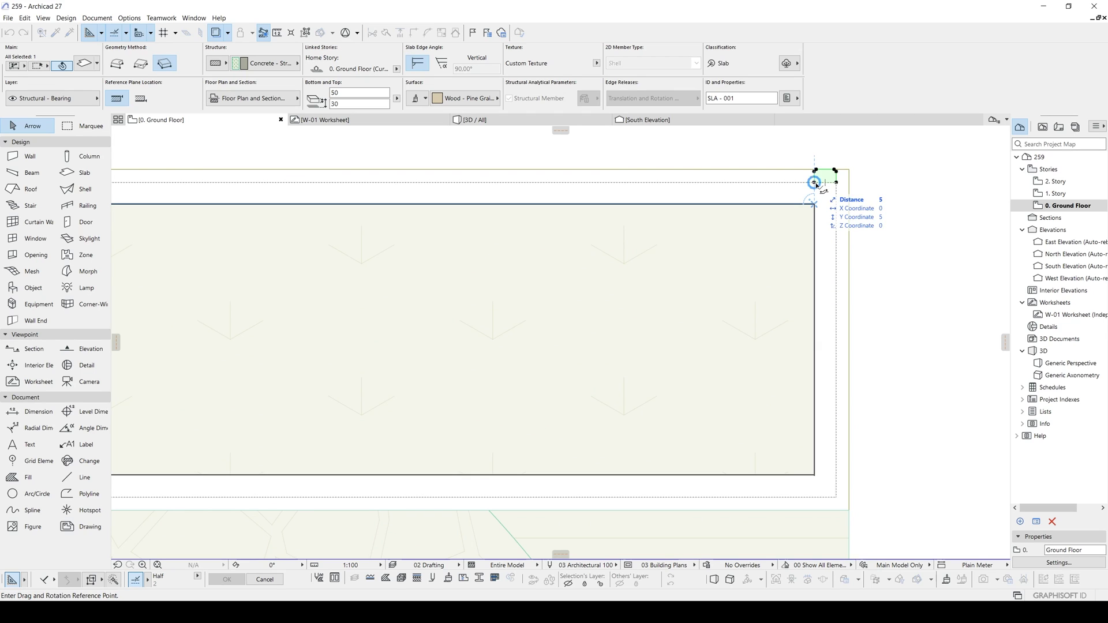
left_click(814, 182)
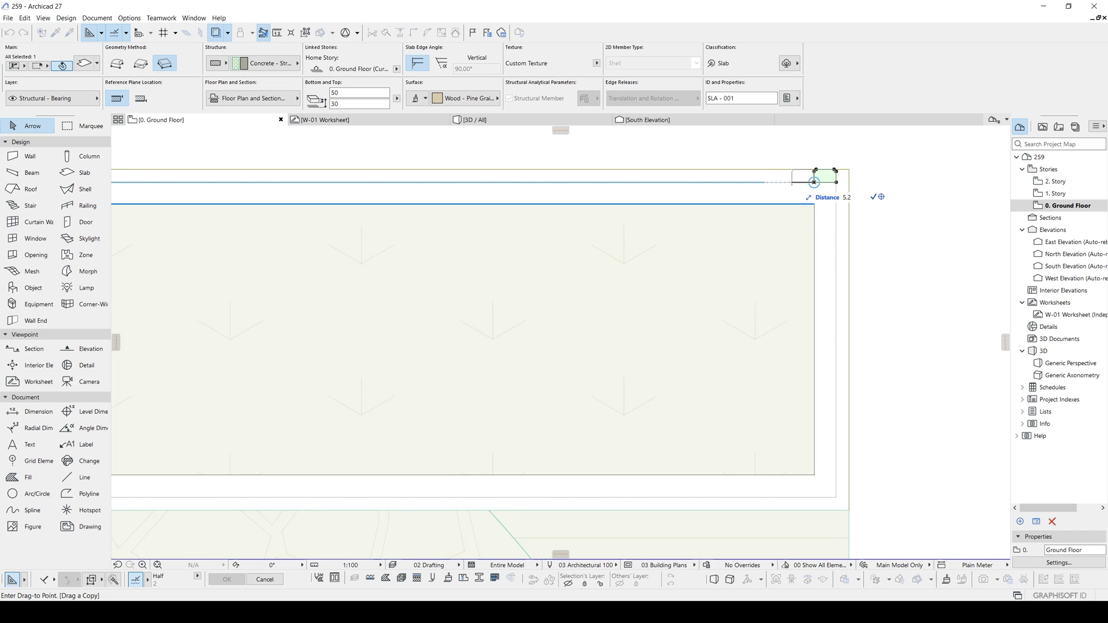
scroll(516, 264, "down", 5)
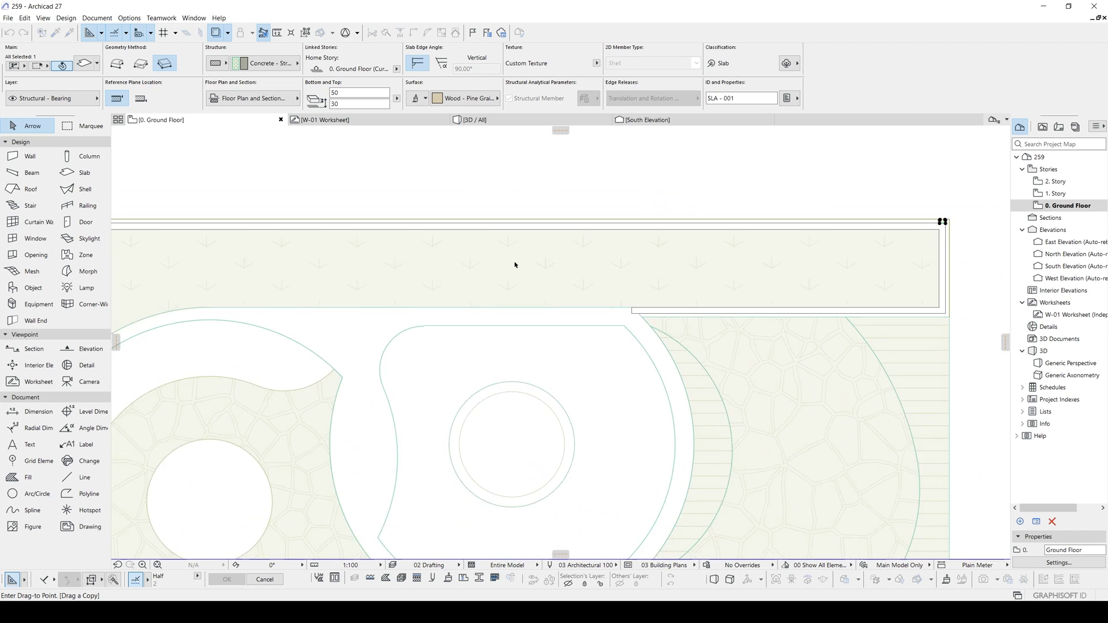
scroll(515, 265, "down", 3)
scroll(430, 459, "up", 3)
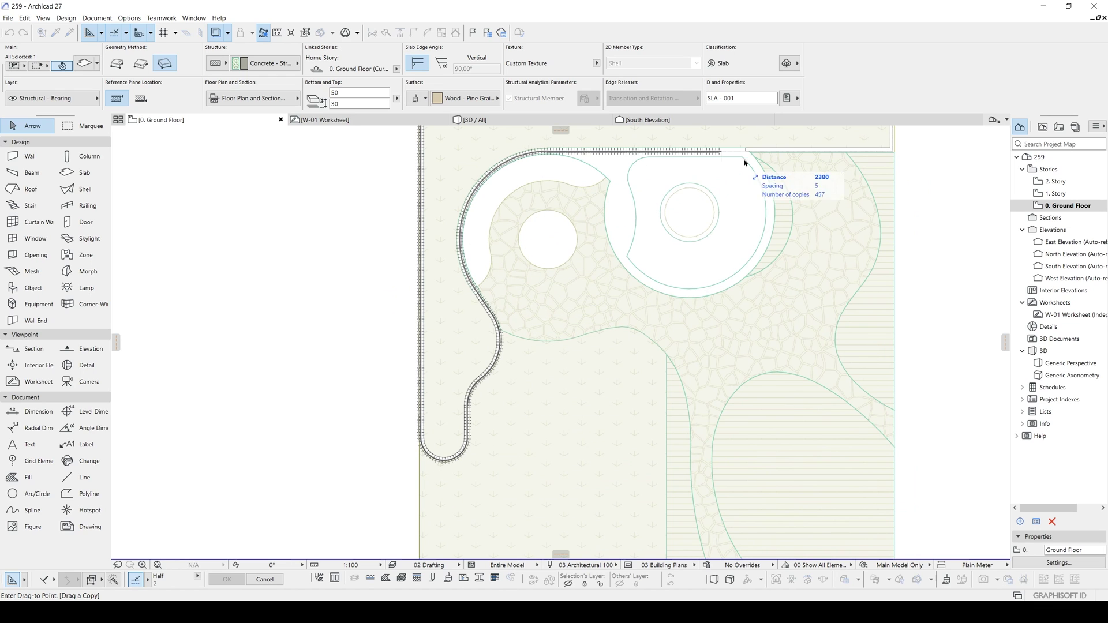
middle_click_drag(897, 153, 871, 213)
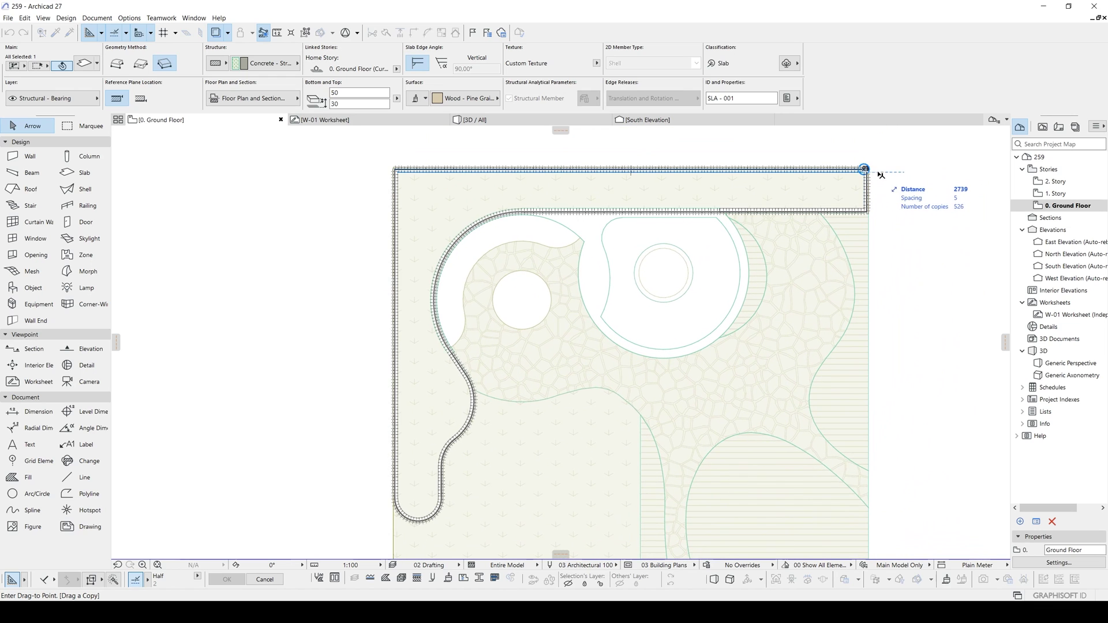
left_click(882, 172)
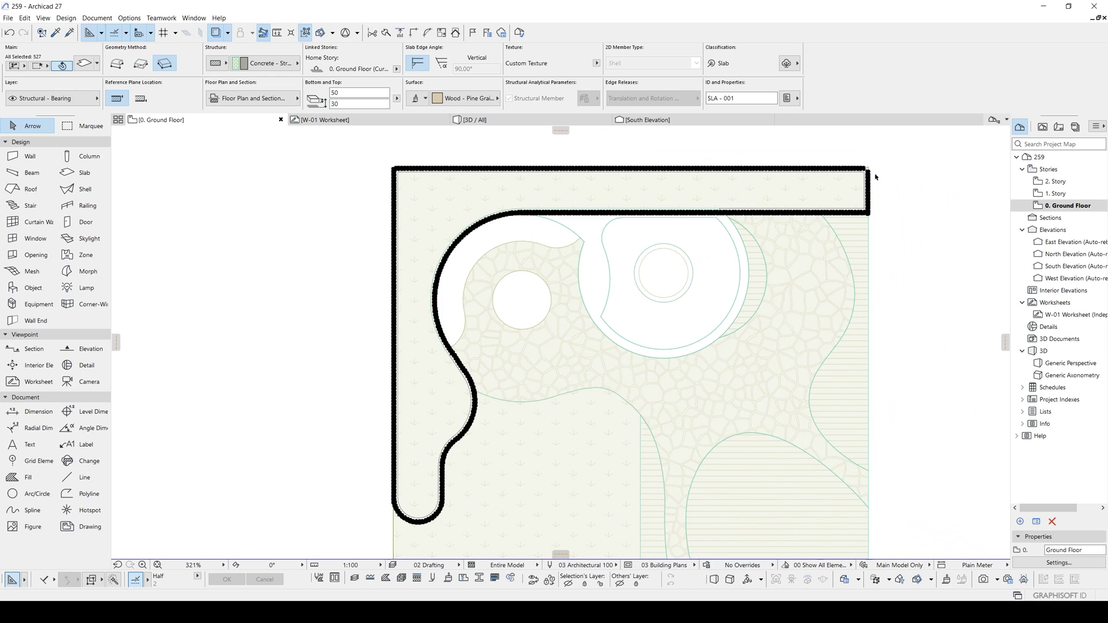
Step: Drag a copy of the end post on the short side one spacing further to fill the gap at the bed's outer corner
scroll(877, 161, "up", 8)
scroll(825, 166, "up", 4)
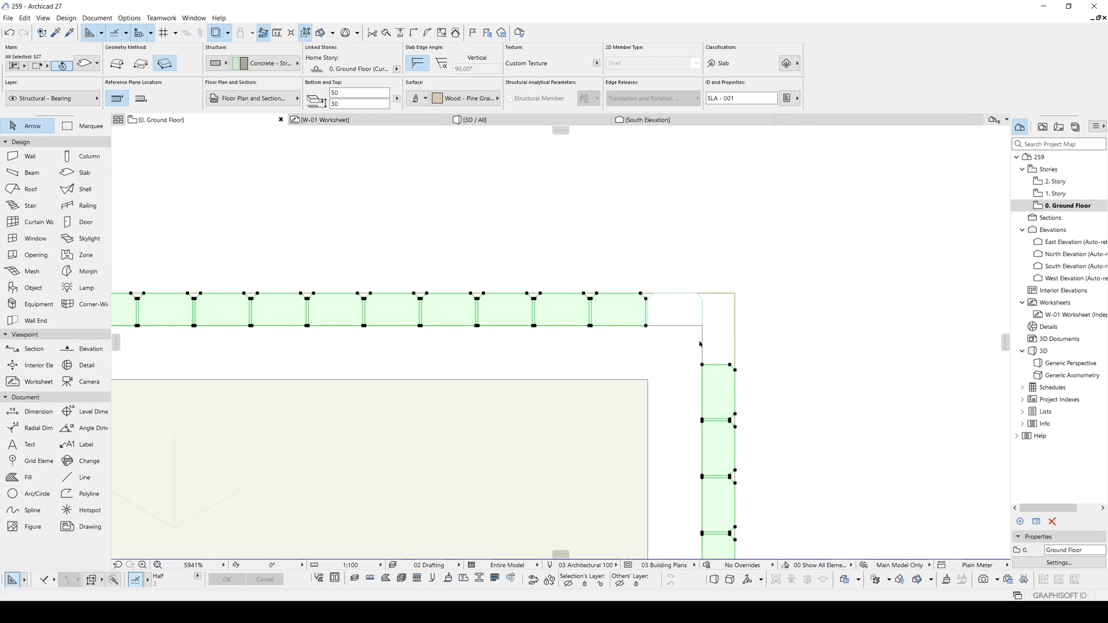
left_click(715, 353)
left_click(709, 423)
key("ctrl+shift+d")
scroll(705, 423, "up", 4)
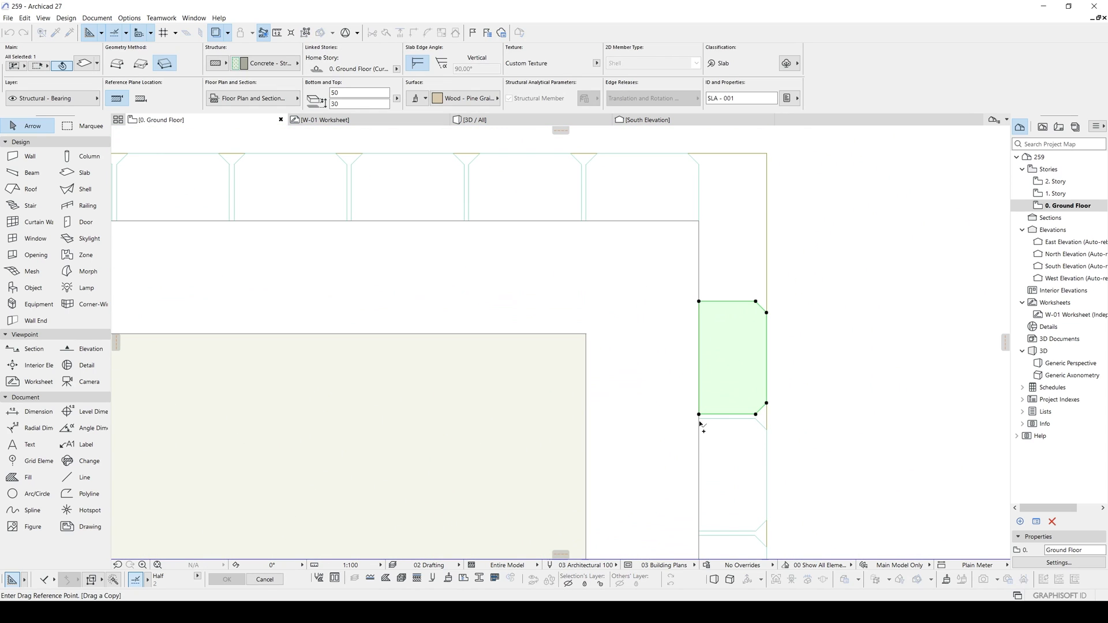
left_click(699, 418)
left_click(700, 302)
scroll(701, 304, "down", 10)
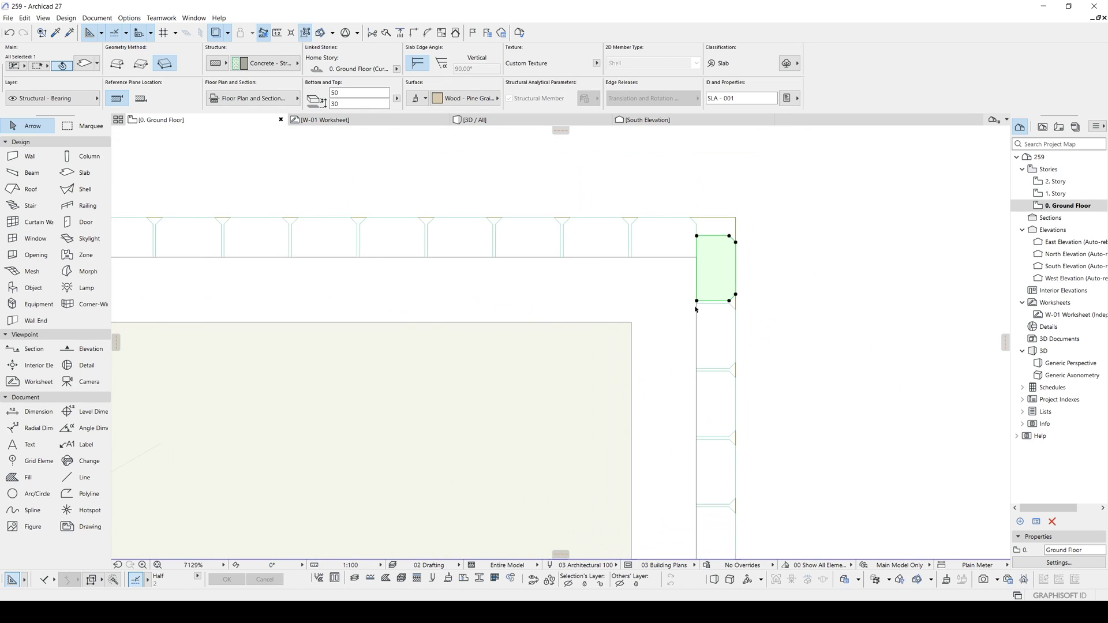
left_click(816, 354)
Step: Delete the posts along the straight stretch of white wall beside the round planter
scroll(712, 398, "down", 4)
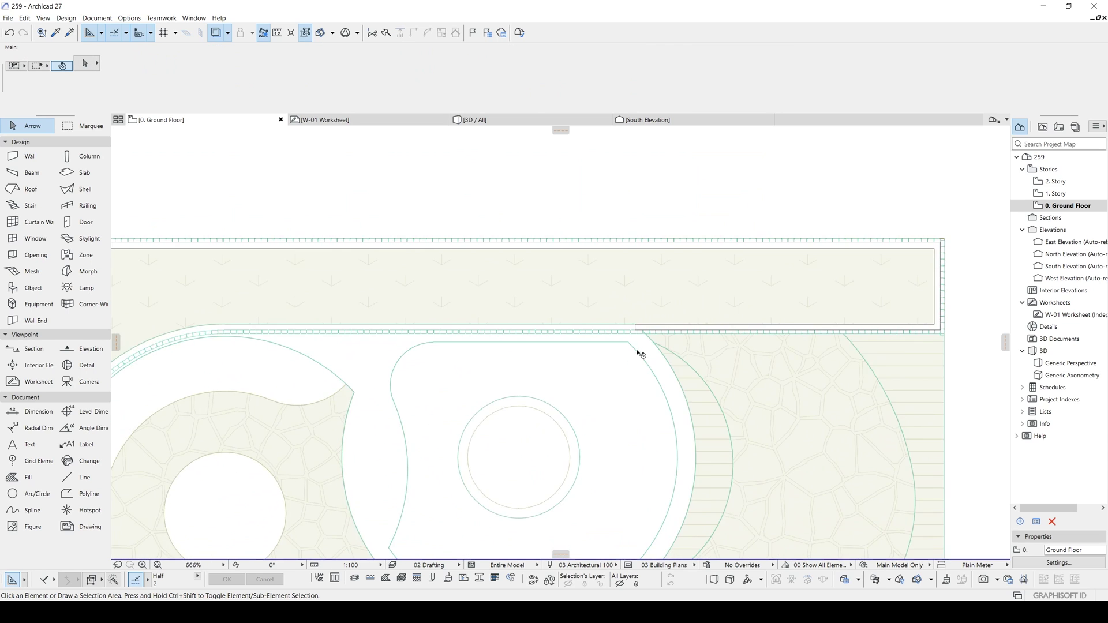
left_click_drag(296, 288, 791, 336)
key("Escape")
scroll(693, 381, "up", 4)
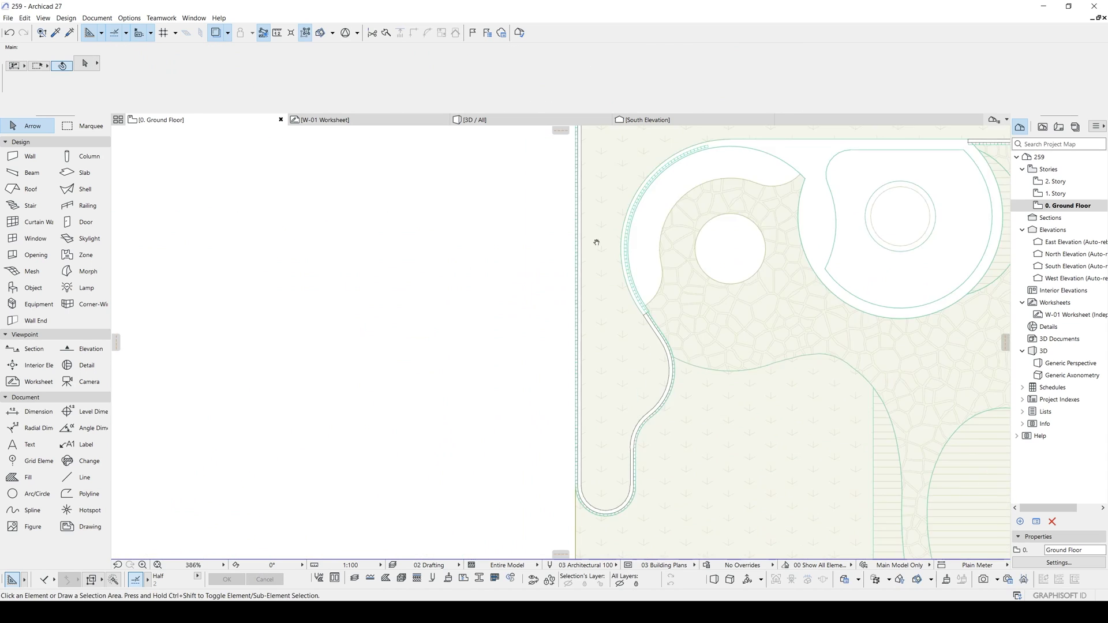
Step: Delete the remaining posts along the curved white wall, keeping those that follow the edging
left_click_drag(544, 215, 775, 314)
key("Delete")
left_click_drag(461, 257, 600, 462)
middle_click_drag(507, 497, 520, 306)
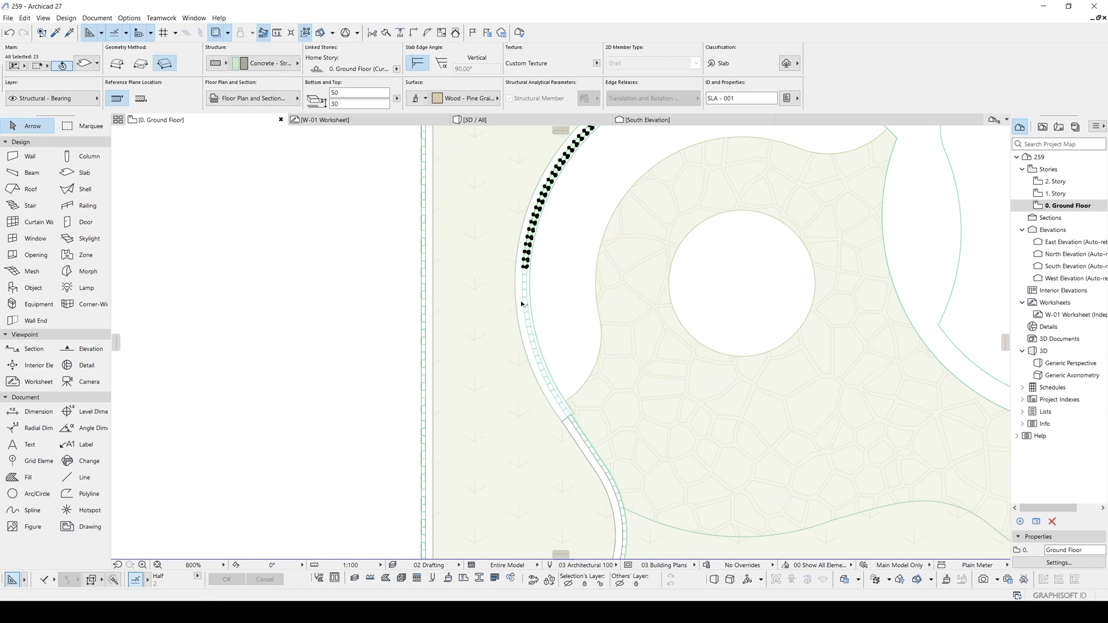
key("Delete")
left_click_drag(483, 226, 622, 420)
left_click(622, 420)
key("Escape")
scroll(589, 414, "down", 5)
scroll(578, 367, "up", 1)
middle_click_drag(579, 367, 549, 345)
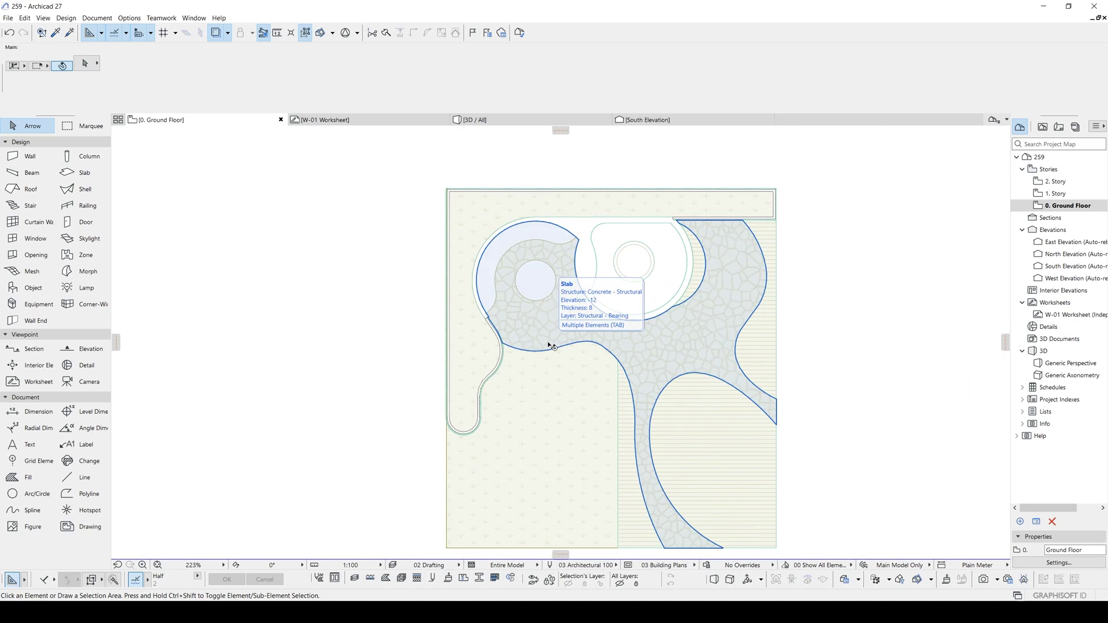
scroll(548, 345, "up", 2)
Step: In the 3D view's style settings, turn off Show Contours for the Simple Shading style
key("F3")
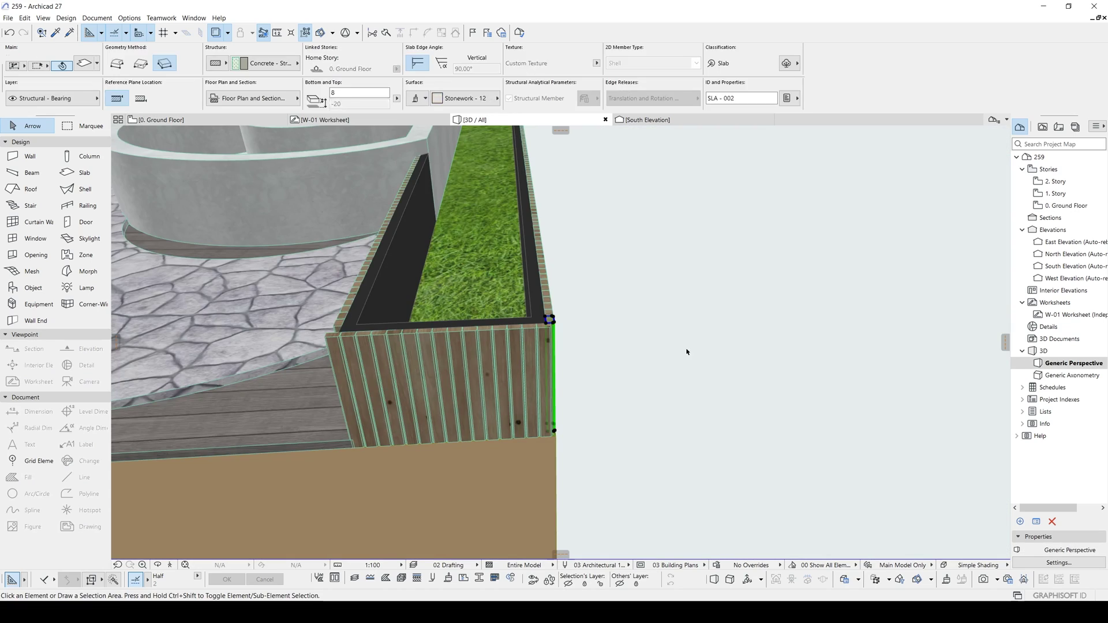
left_click(695, 348)
scroll(695, 349, "down", 4)
middle_click_drag(443, 277, 334, 359)
middle_click_drag(637, 374, 640, 403, "shift")
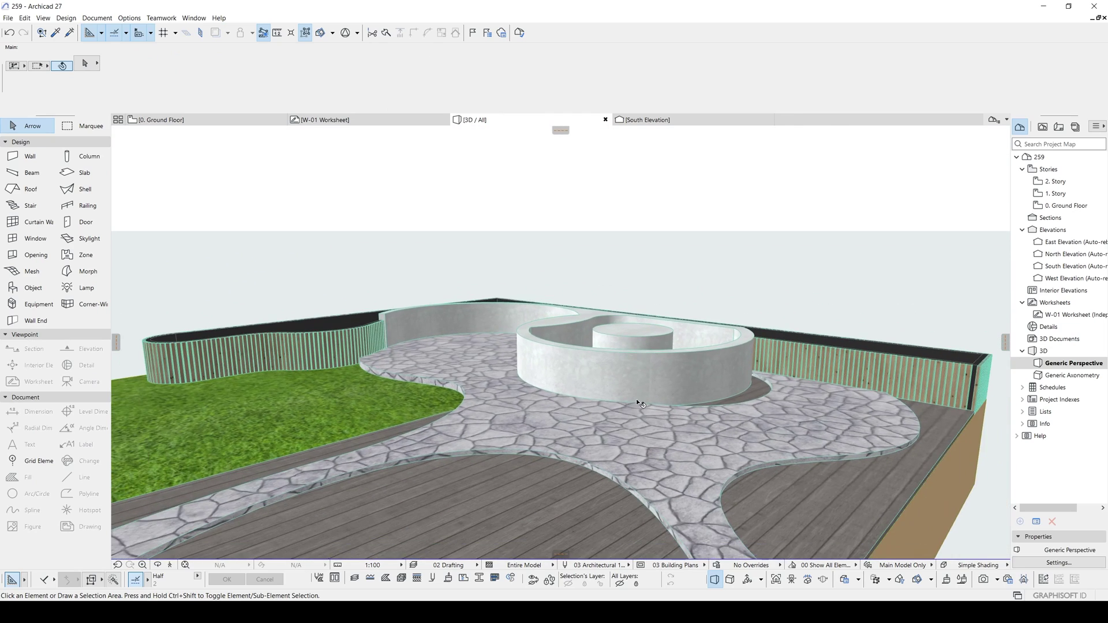
right_click(480, 122)
mouse_move(531, 201)
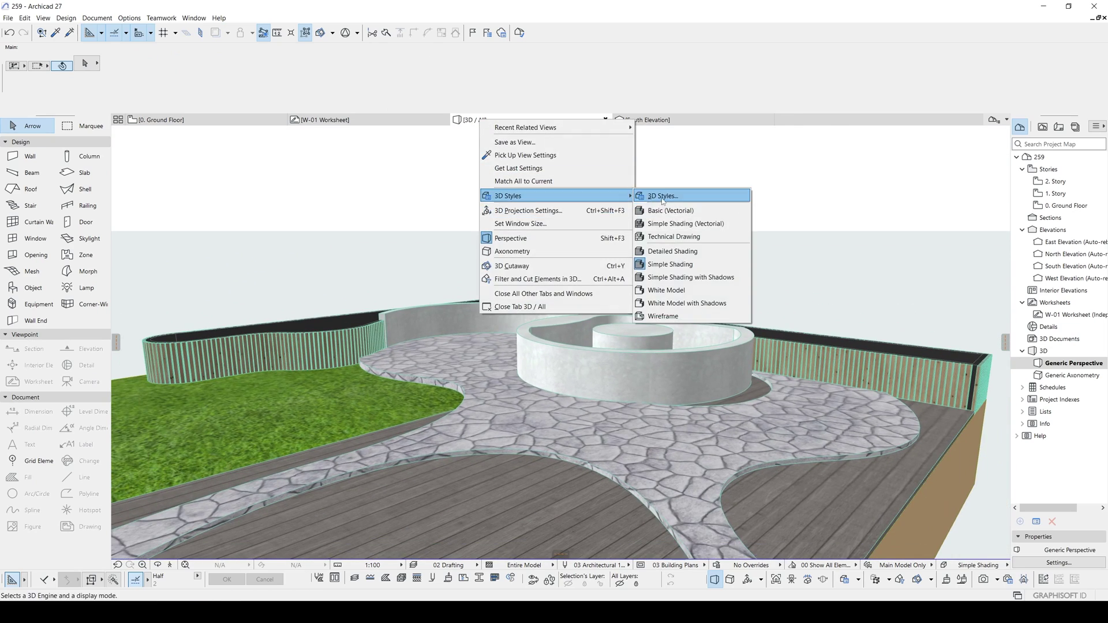
left_click(657, 198)
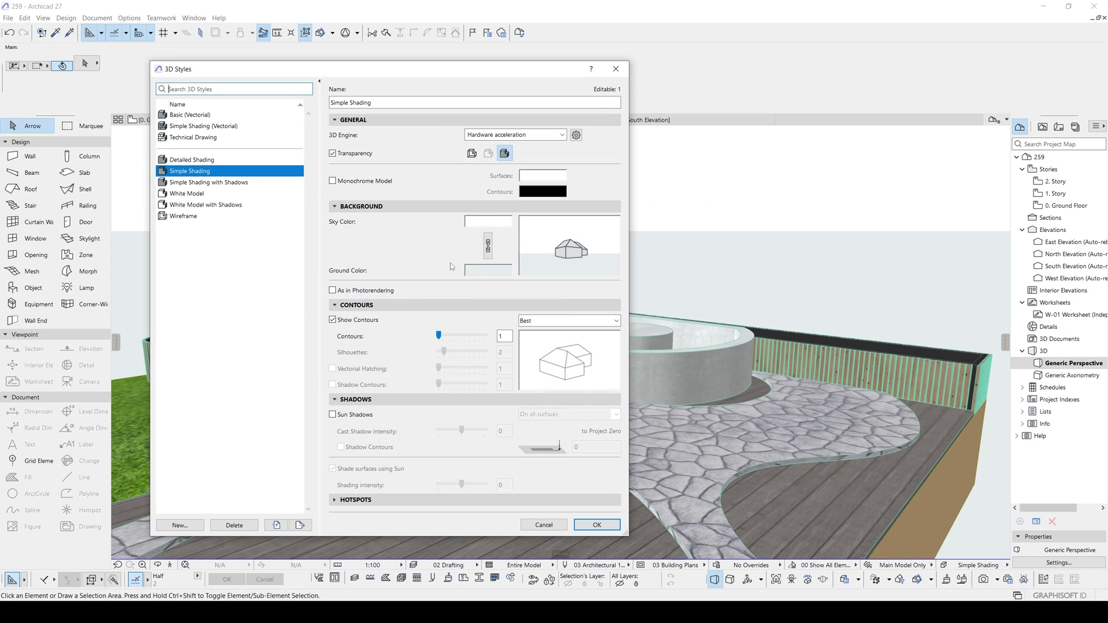
left_click(356, 321)
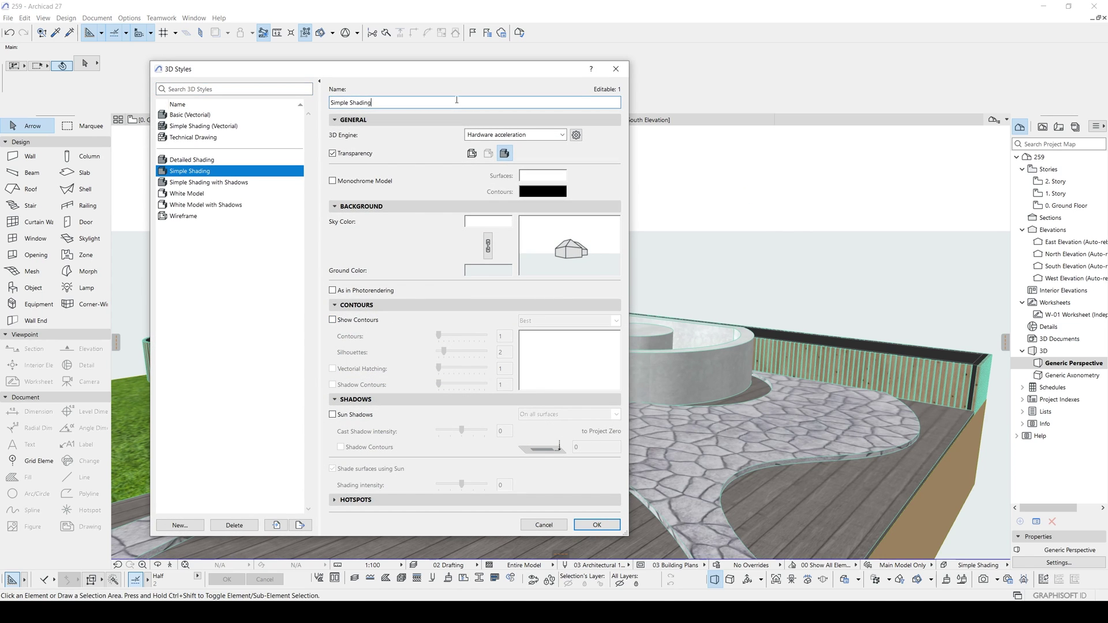
left_click(512, 136)
left_click(559, 130)
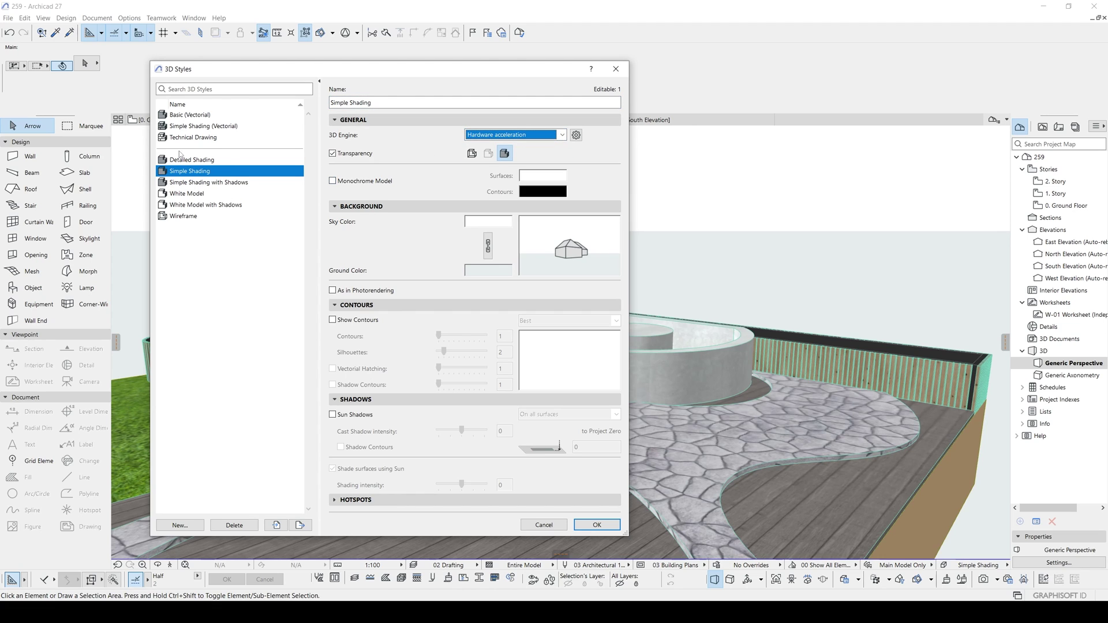
Step: Apply the Detailed Shading 3D style with Show Contours turned off
left_click(194, 161)
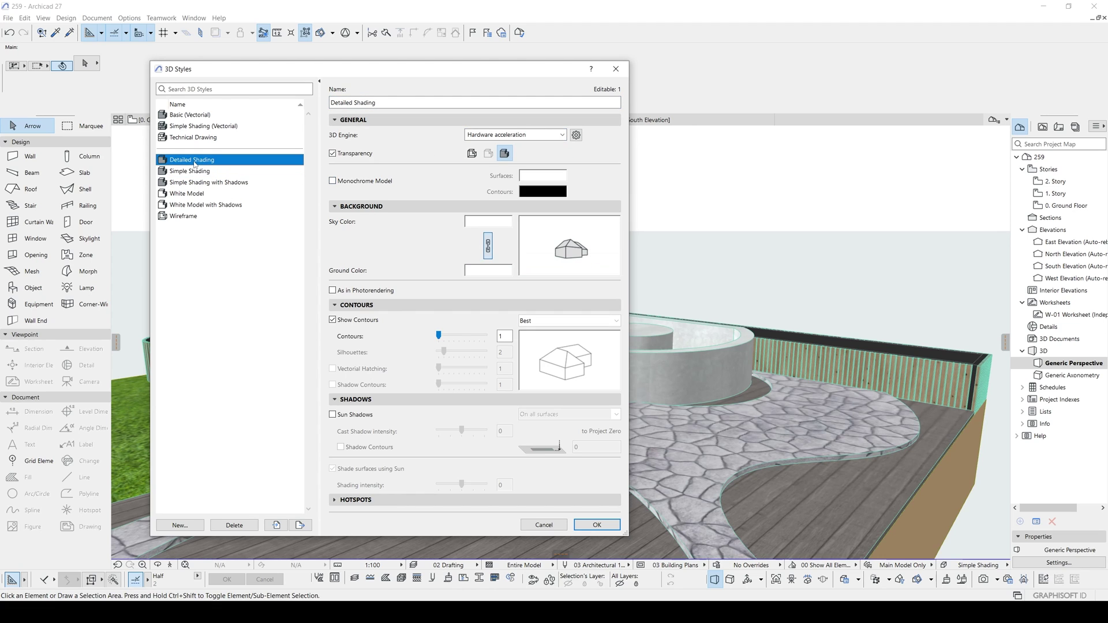
left_click(333, 320)
left_click(598, 525)
Step: Examine the wooden post cladding and the anthracite corner of the planting bed up close in 3D
mouse_move(496, 456)
middle_mouse_down("shift")
mouse_move(525, 364)
mouse_move(473, 375)
mouse_move(496, 369)
mouse_move(486, 363)
middle_mouse_up("shift")
scroll(831, 387, "up", 5)
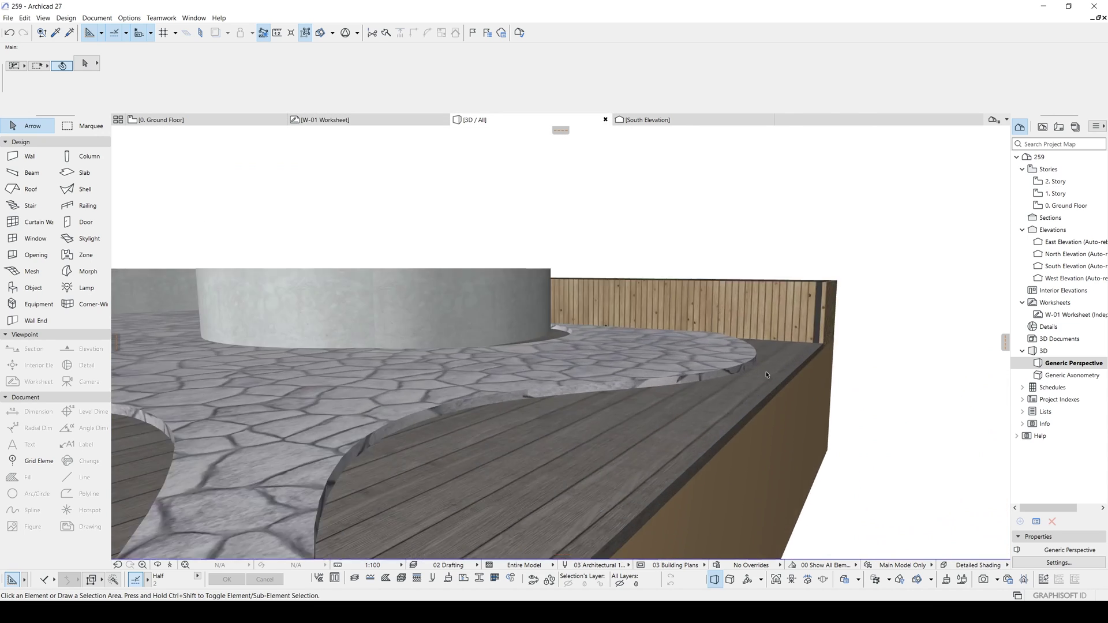
middle_click_drag(808, 364, 734, 385, "shift")
scroll(763, 313, "up", 5)
scroll(764, 313, "down", 4)
mouse_move(763, 312)
middle_mouse_down("shift")
mouse_move(831, 303)
mouse_move(751, 310)
middle_mouse_up("shift")
scroll(750, 310, "up", 2)
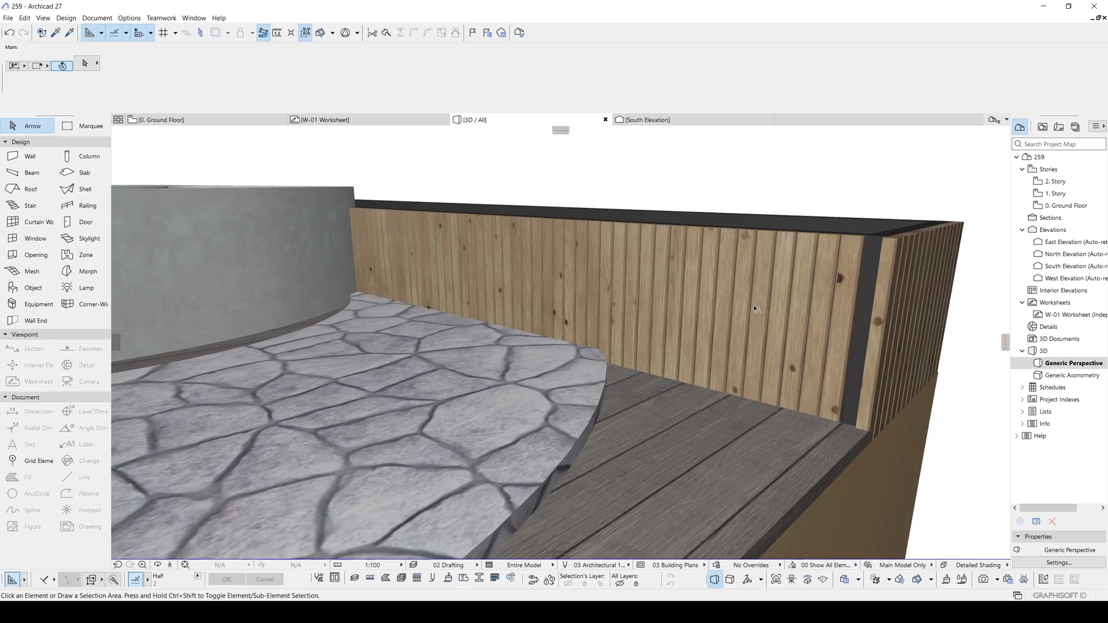
Step: Explore the model in fly mode, viewing the cladding, walls, paving and decking from close up and from outside the garden
key("shift+e")
key("Up")
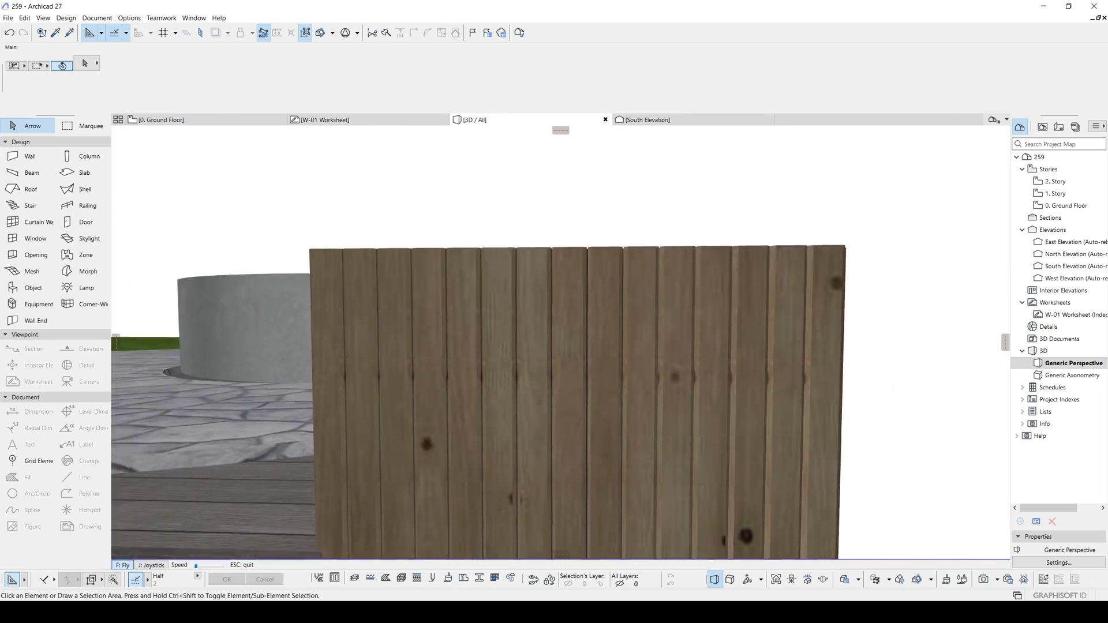
key("Right")
key("Left")
key("Up")
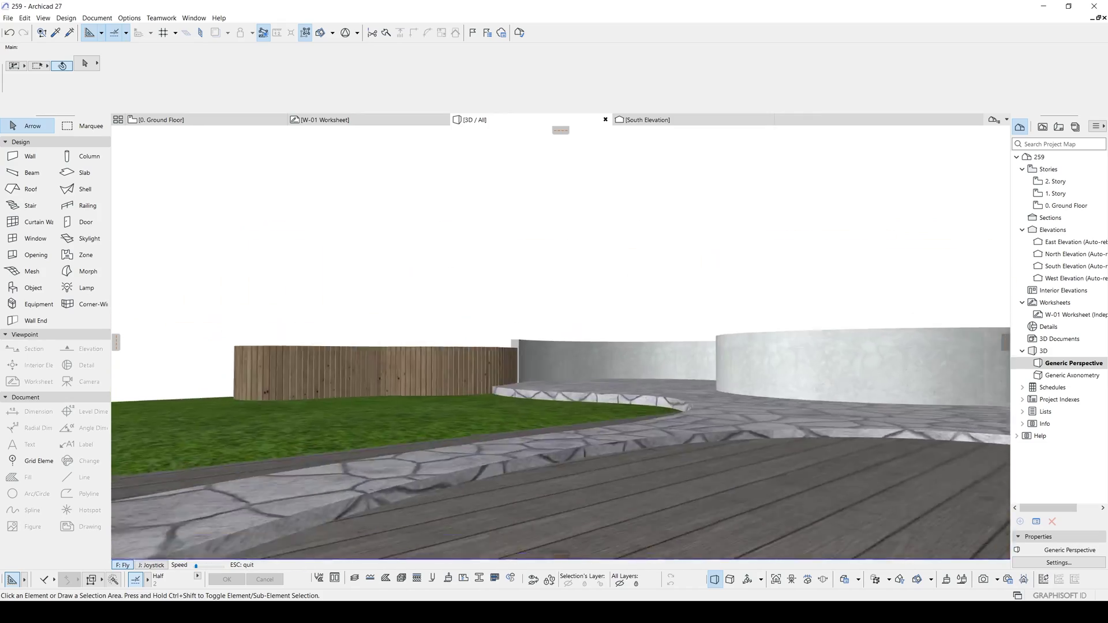
key("Down")
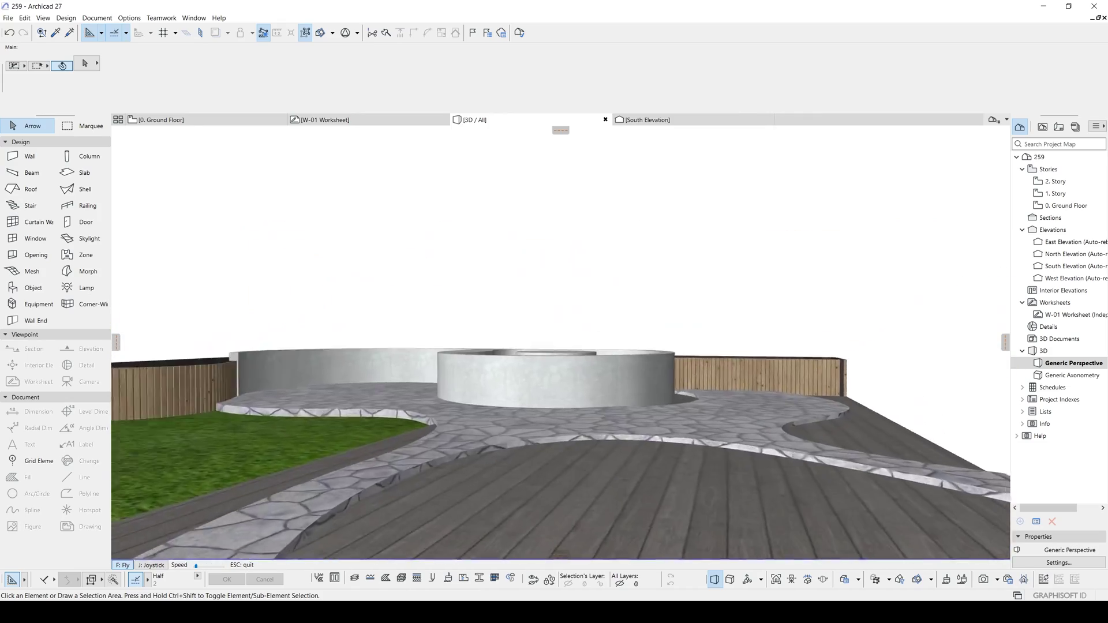
key("Up")
key("Down")
key("Down")
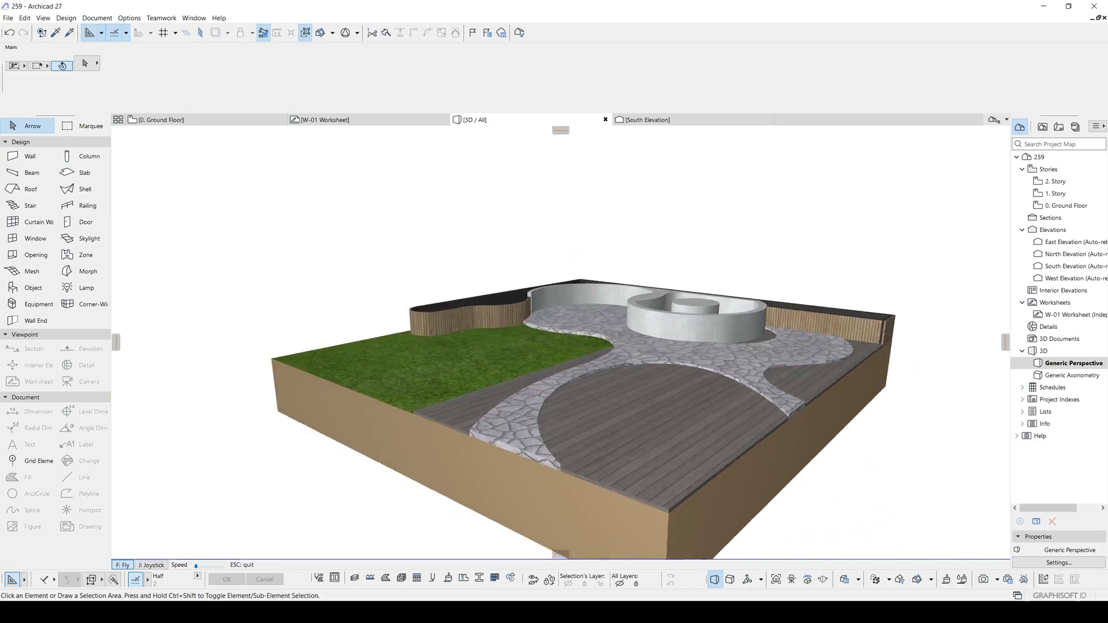
key("Escape")
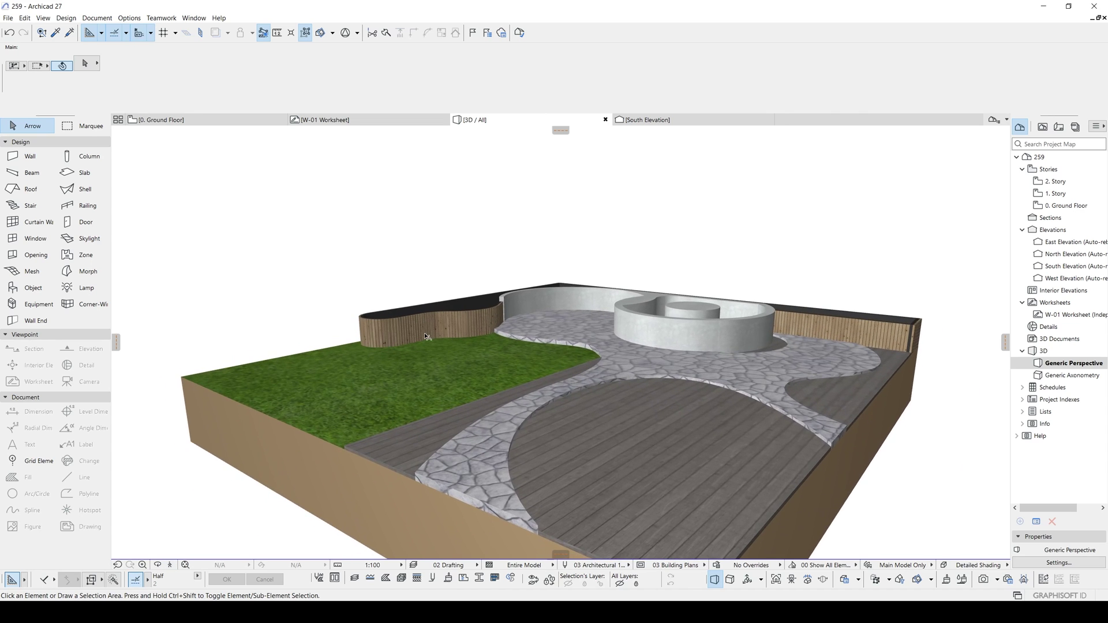
scroll(596, 412, "up", 5)
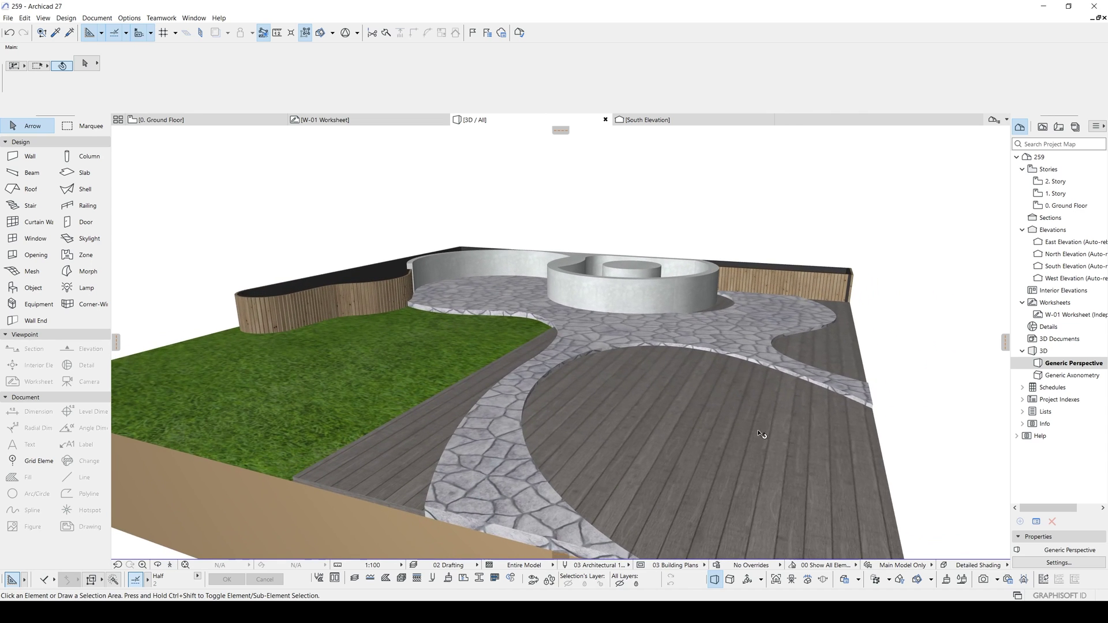
Step: In the ground floor plan, copy the last wooden post repeatedly along the planting bed's front wall to fill the gap up to the corner
scroll(752, 434, "down", 2)
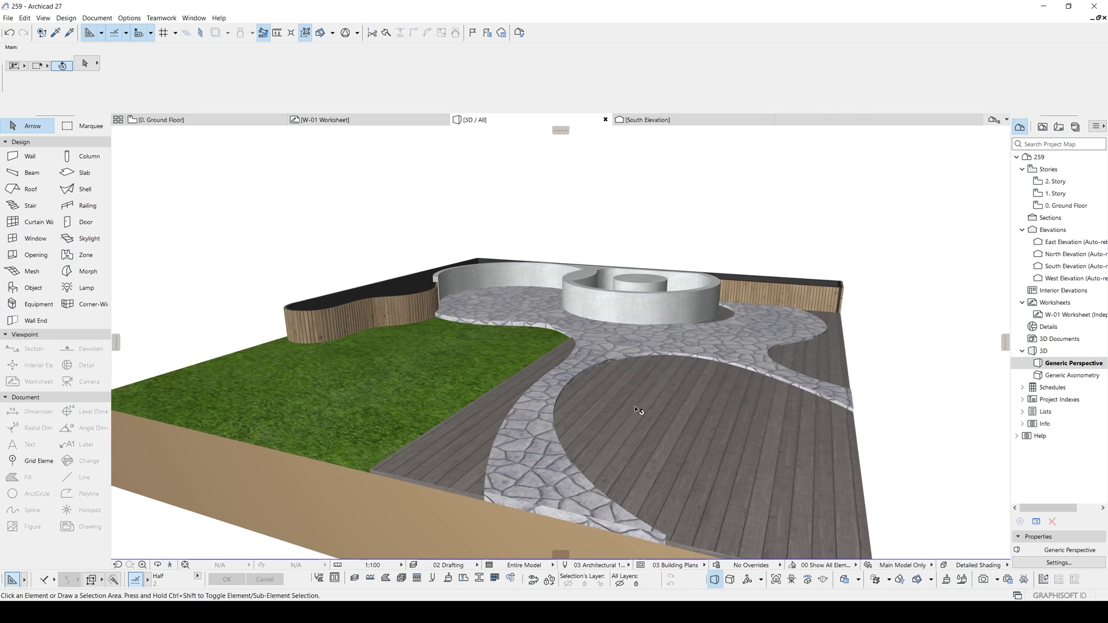
mouse_move(378, 339)
middle_mouse_down("shift")
mouse_move(420, 364)
mouse_move(366, 350)
middle_mouse_up("shift")
scroll(566, 265, "up", 3)
middle_click_drag(919, 290, 658, 352, "shift")
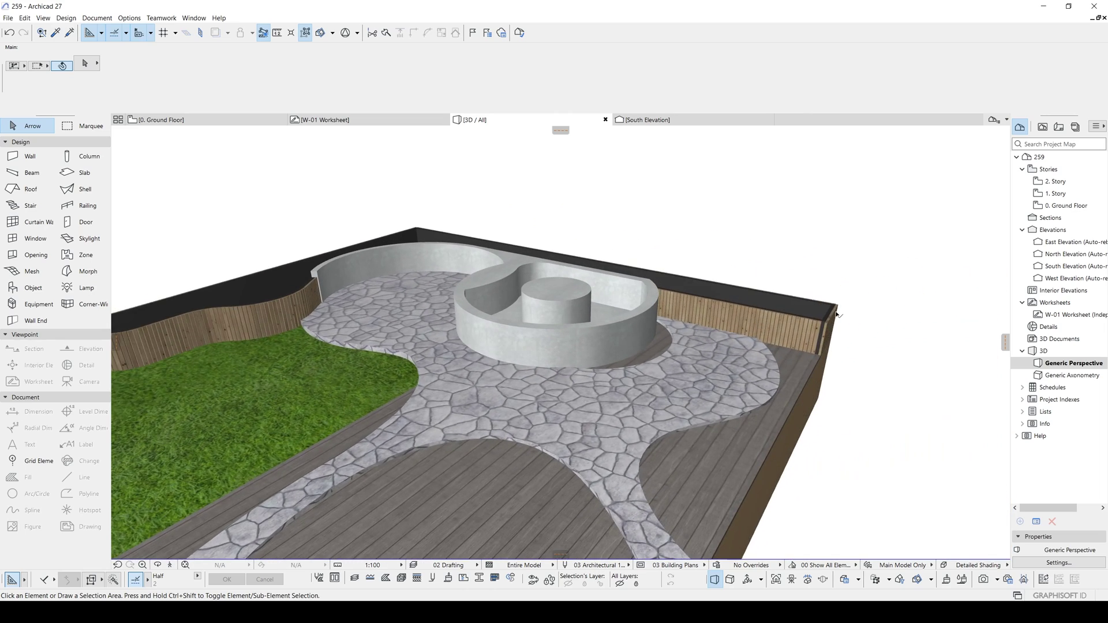
scroll(836, 315, "up", 5)
left_click(798, 347)
key("F2")
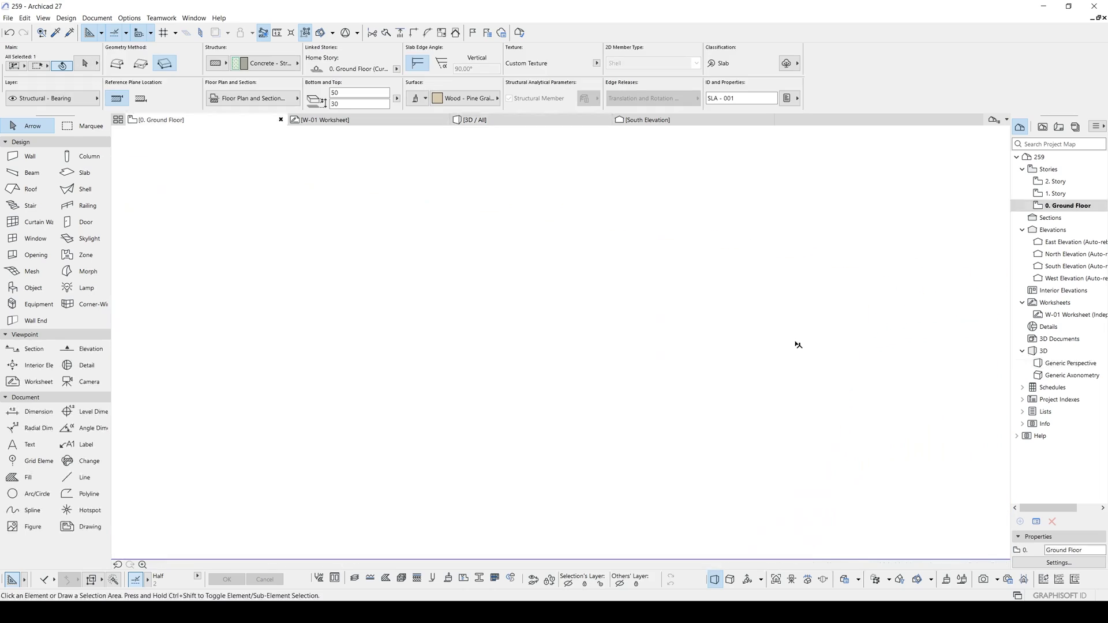
scroll(748, 262, "down", 6)
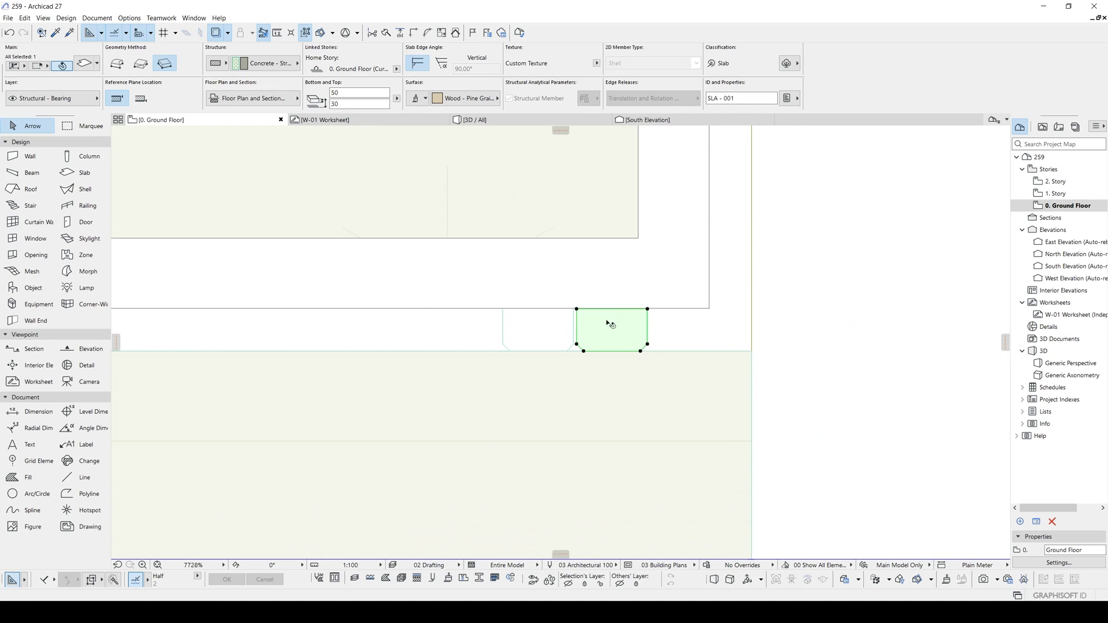
key("ctrl+d")
scroll(570, 313, "up", 3)
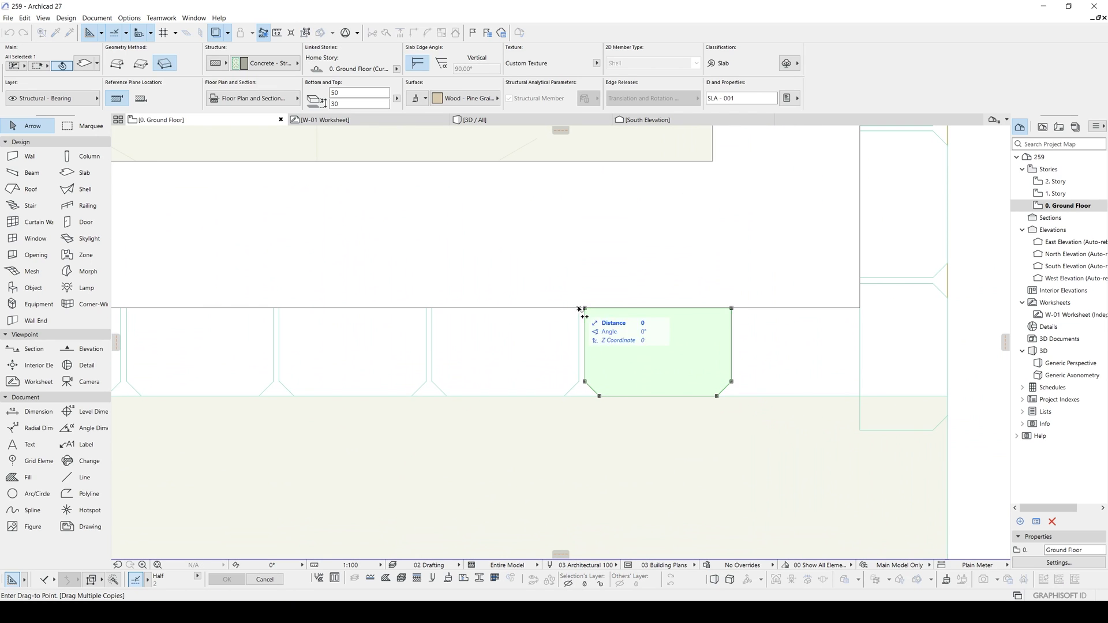
left_click(731, 309)
scroll(732, 310, "down", 3)
key("Escape")
Step: Move the corner post of the bed's side row flush with the outer face of the front cladding and view the result in 3D
left_click(781, 370)
key("ctrl+d")
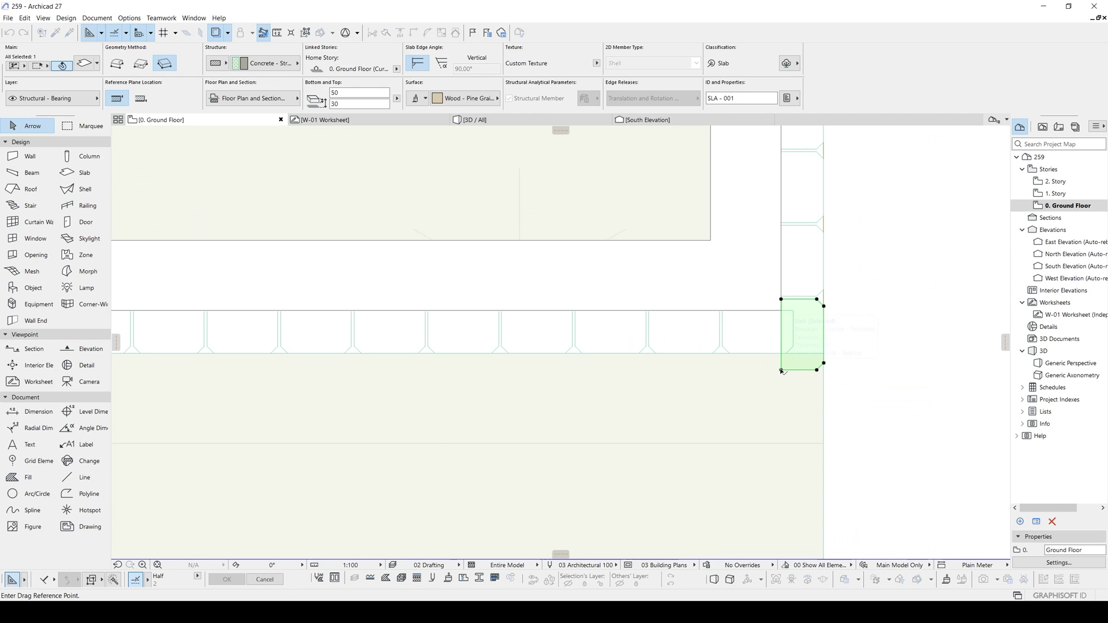
left_click(781, 355)
scroll(737, 348, "down", 4)
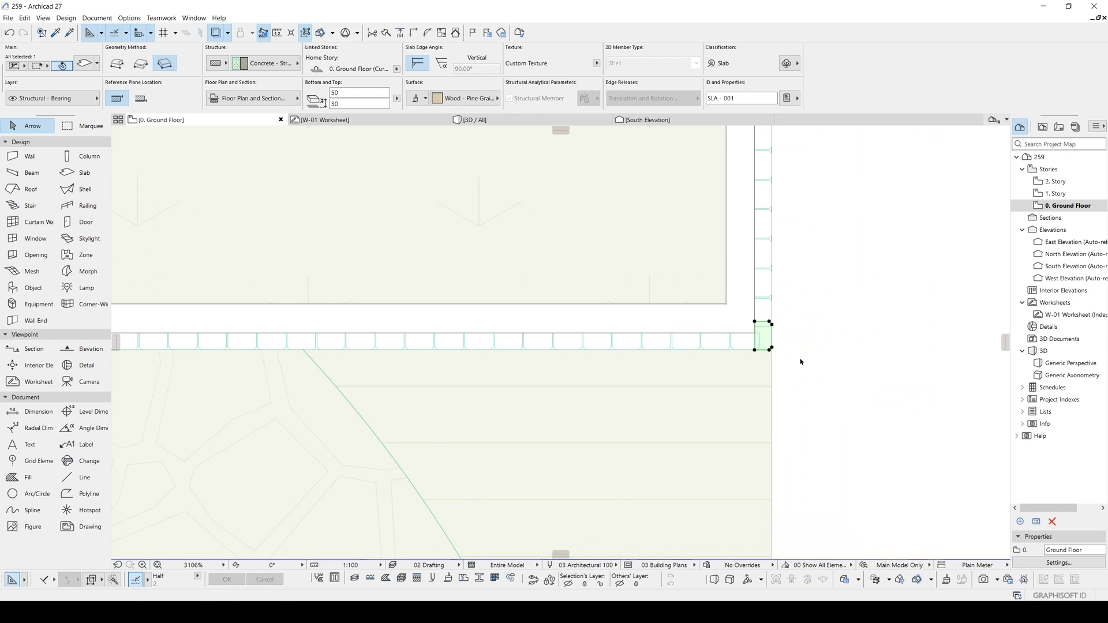
key("F3")
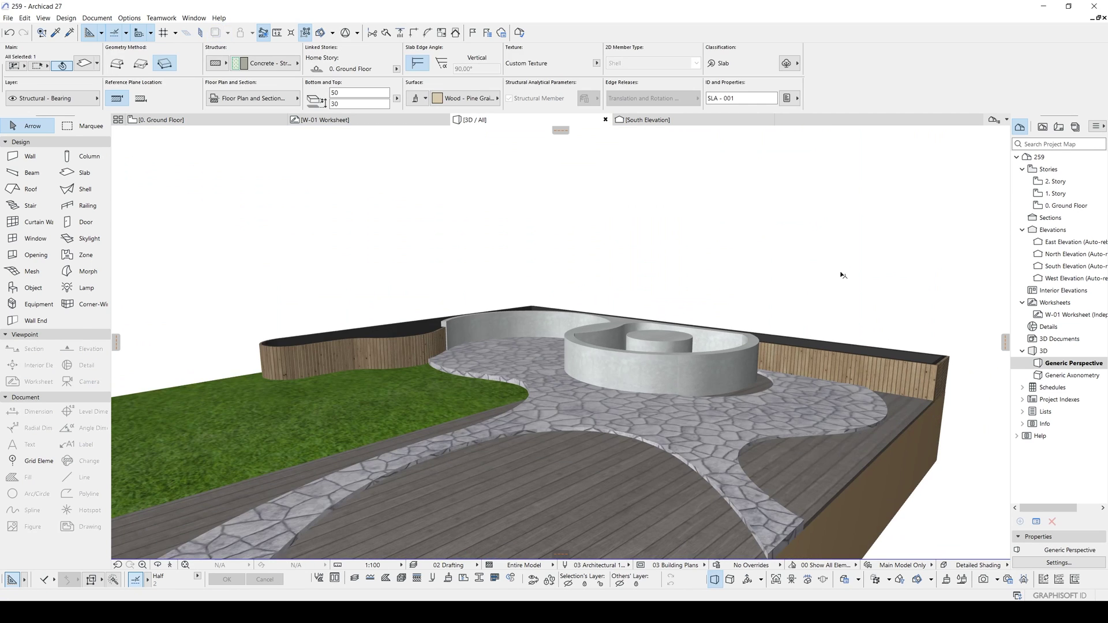
Step: Raise the planting bed's grass mesh vertically to elevation 30
key("Escape")
middle_click_drag(801, 279, 531, 350, "shift")
left_click(623, 417, "alt")
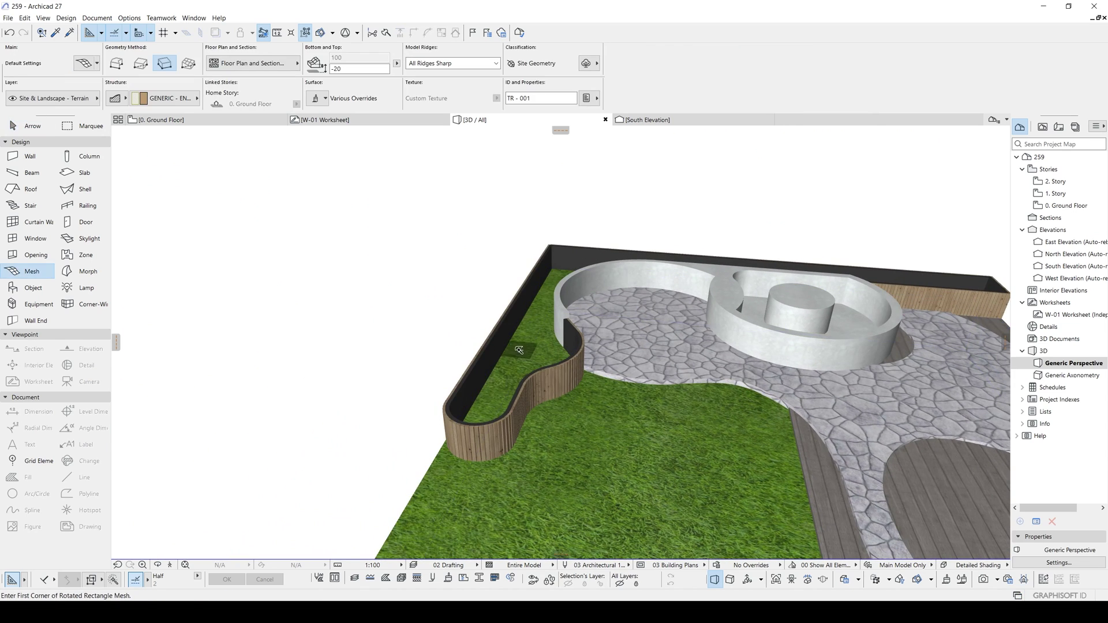
key("Escape")
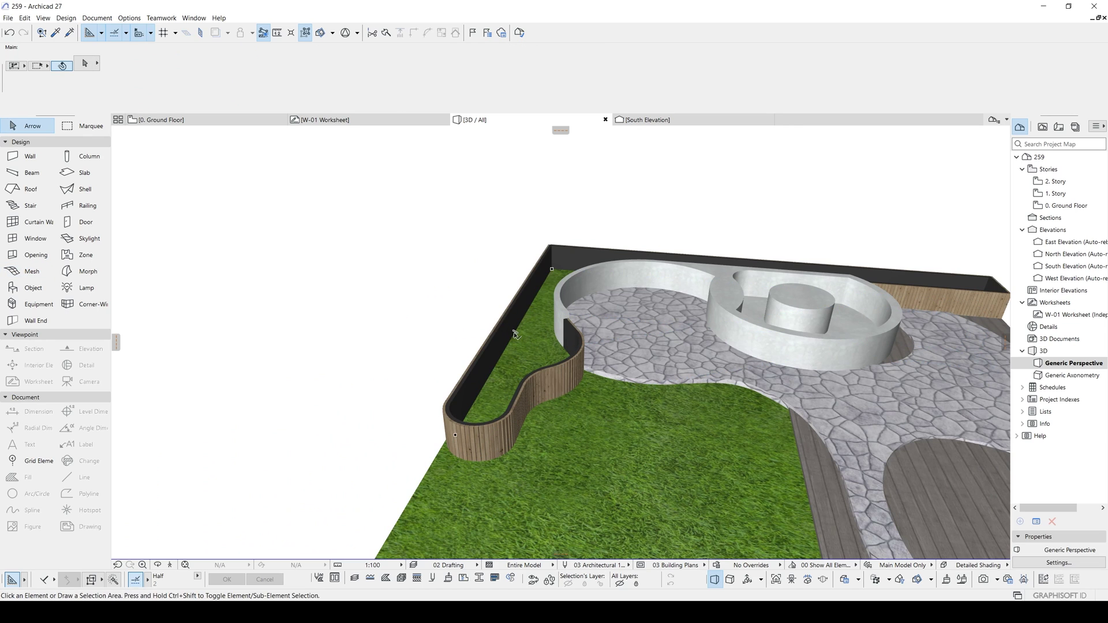
left_click(515, 331)
key("ctrl+d")
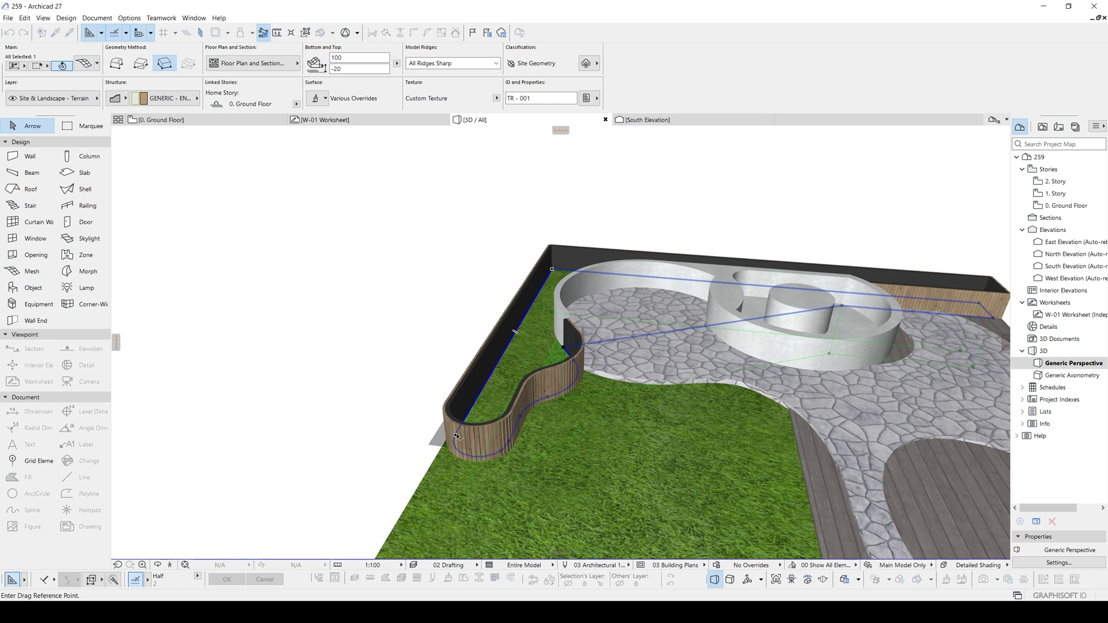
left_click(455, 436)
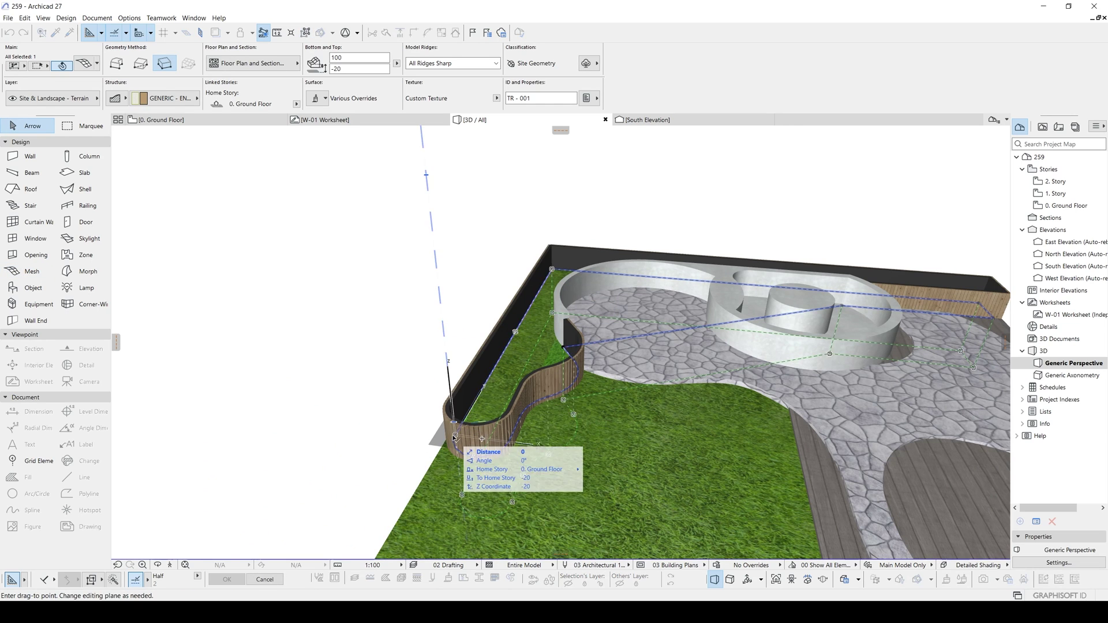
left_click(450, 404)
scroll(465, 306, "up", 10)
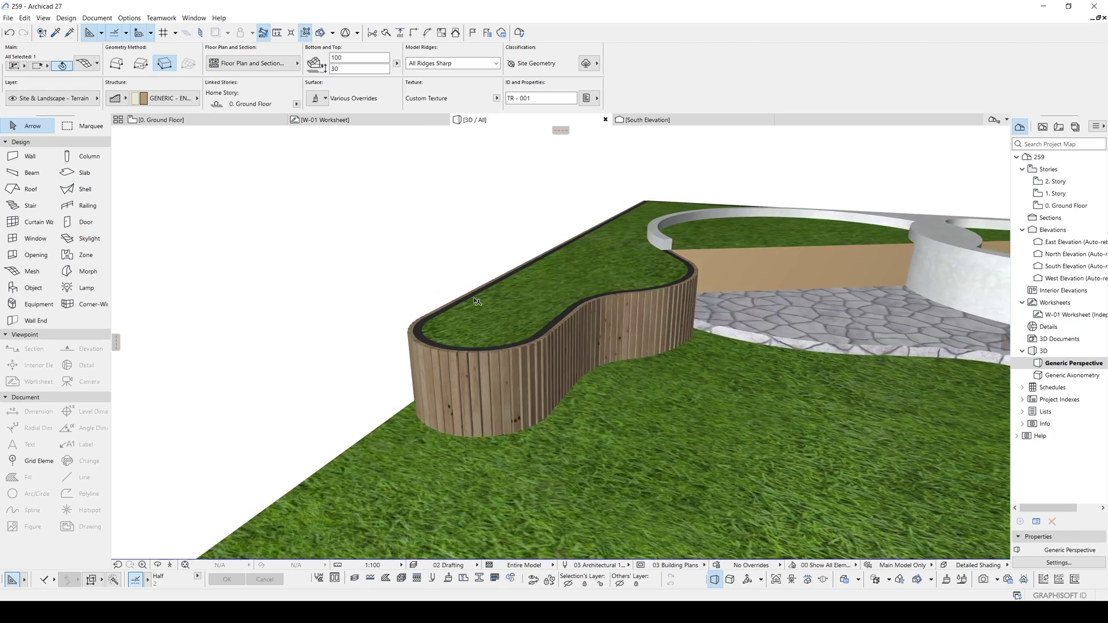
Step: Lower the planting bed's grass mesh by 10 so it sits below the wall rim
scroll(465, 306, "up", 2)
key("ctrl+d")
left_click(475, 311)
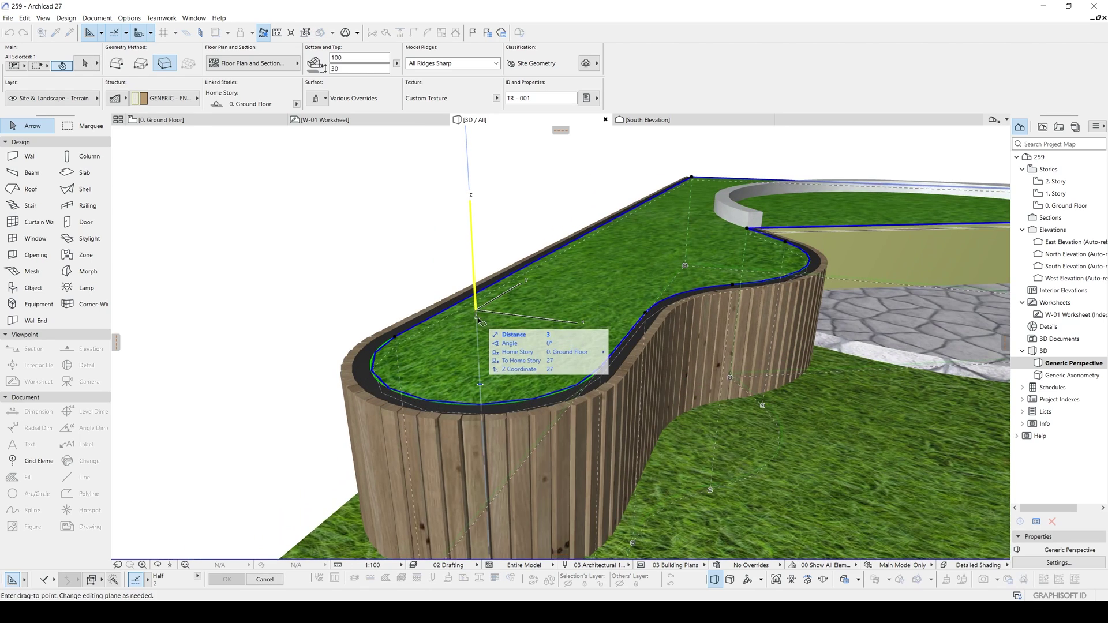
key("Tab")
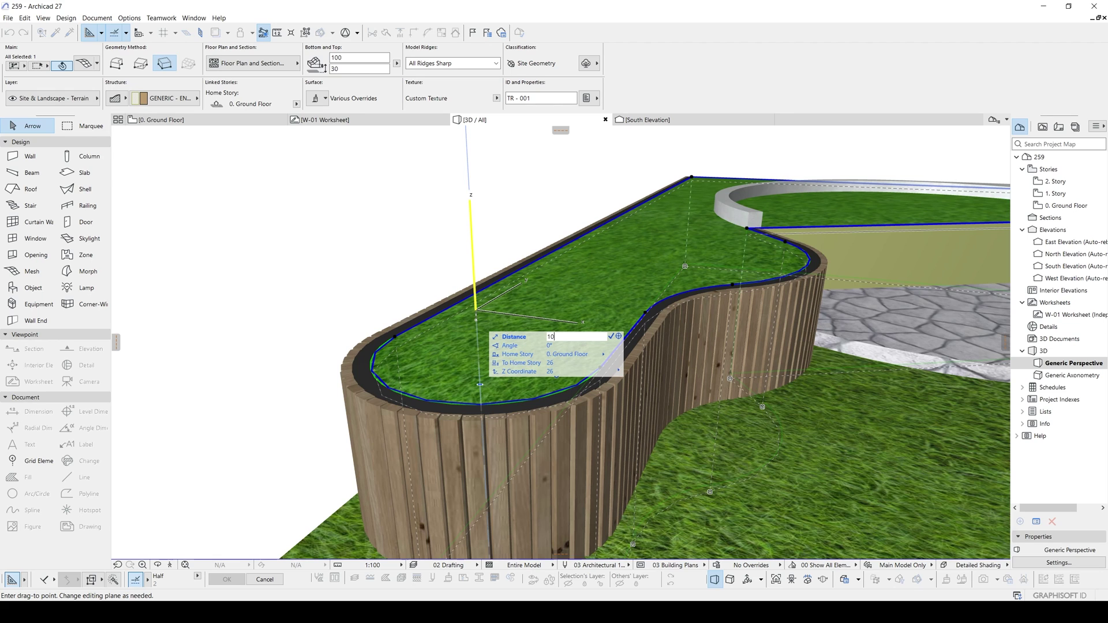
key("Return")
Step: Raise the planting bed's grass mesh by 5
middle_click_drag(525, 339, 495, 357, "shift")
key("ctrl+d")
left_click(493, 355)
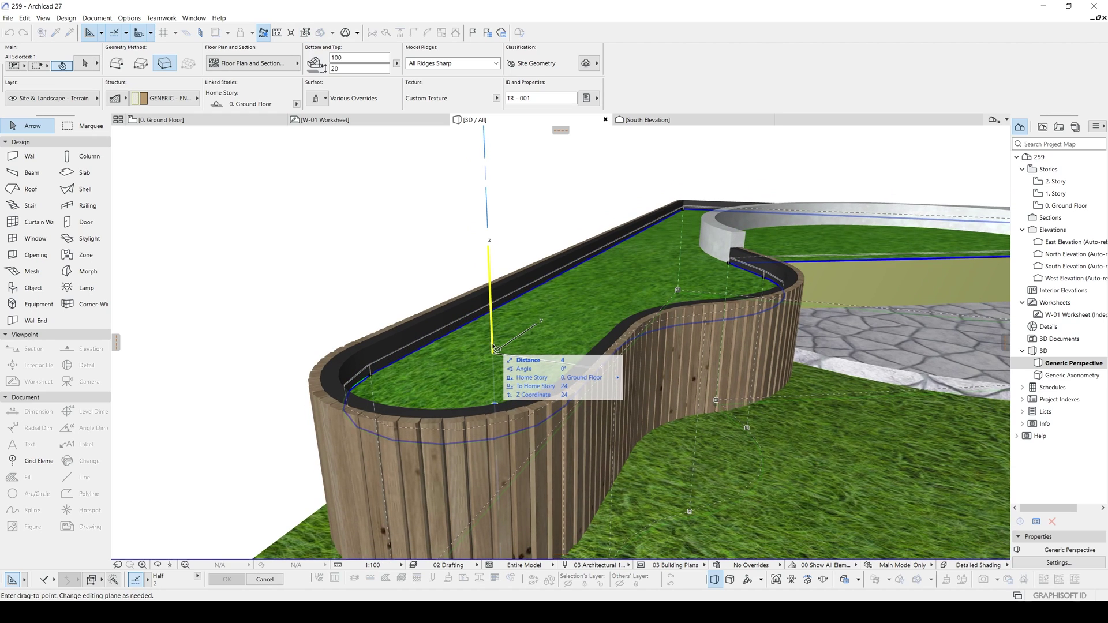
type("5")
key("Return")
scroll(525, 370, "down", 5)
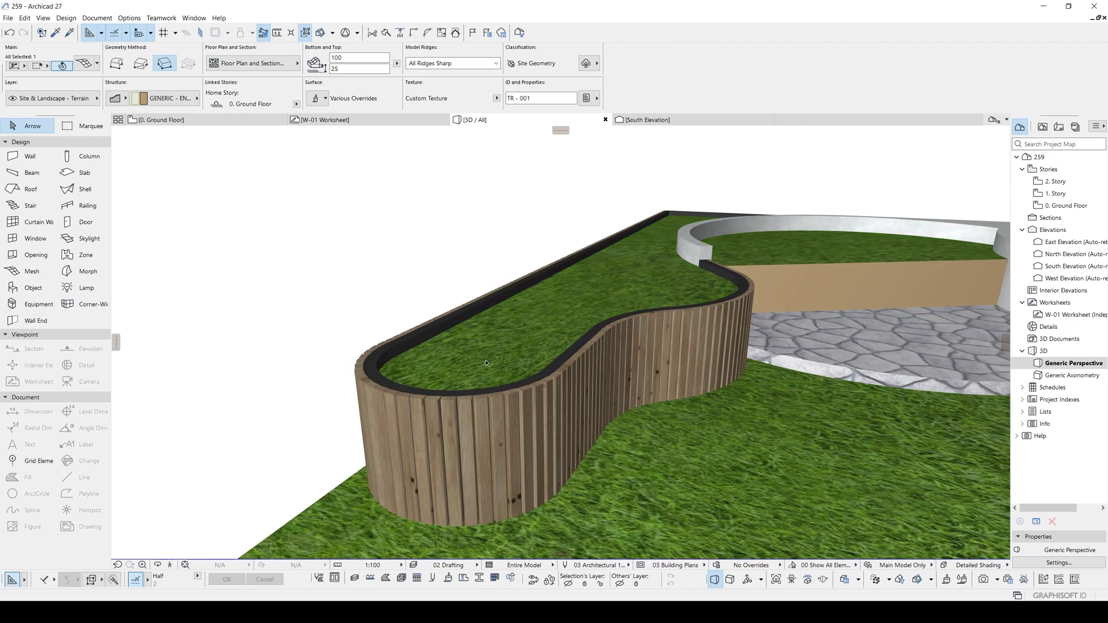
Step: Change the surface of the planting bed's grouped anthracite walls to Pavement - Asphalt Dark
scroll(525, 369, "down", 5)
middle_click_drag(526, 369, 364, 342, "shift")
scroll(364, 341, "up", 10)
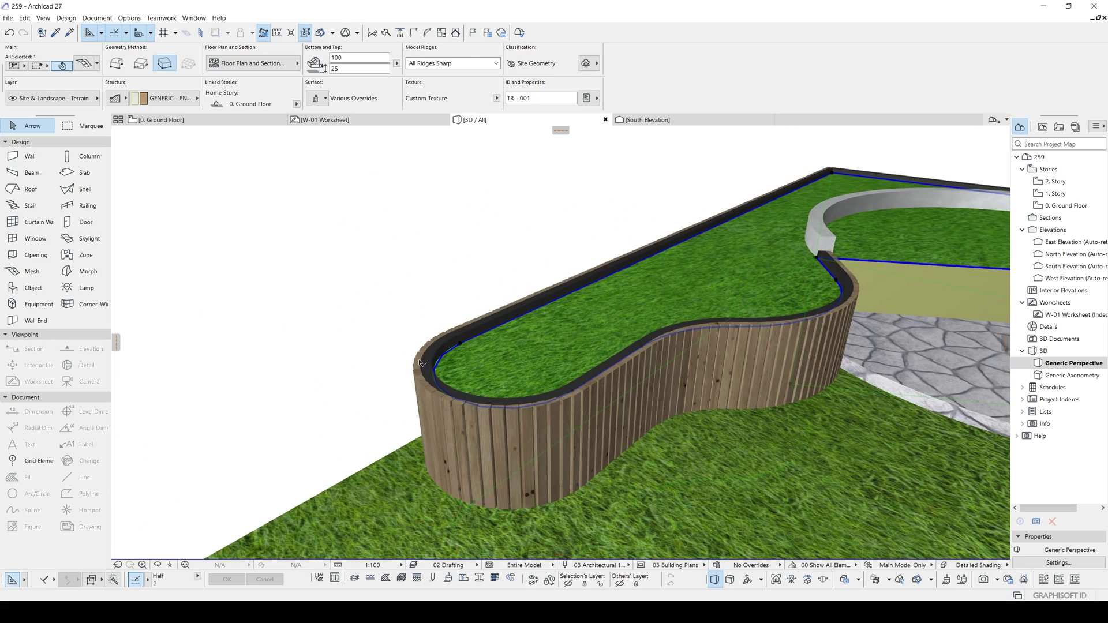
left_click(437, 348)
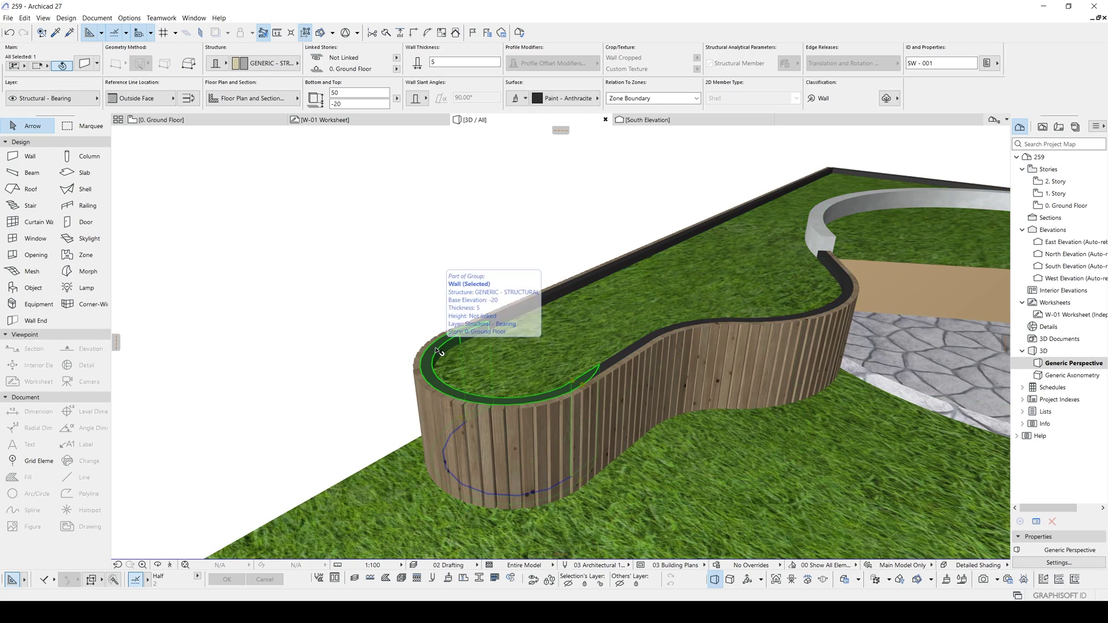
scroll(745, 392, "down", 3)
middle_click_drag(743, 391, 348, 285)
middle_click_drag(681, 306, 272, 373)
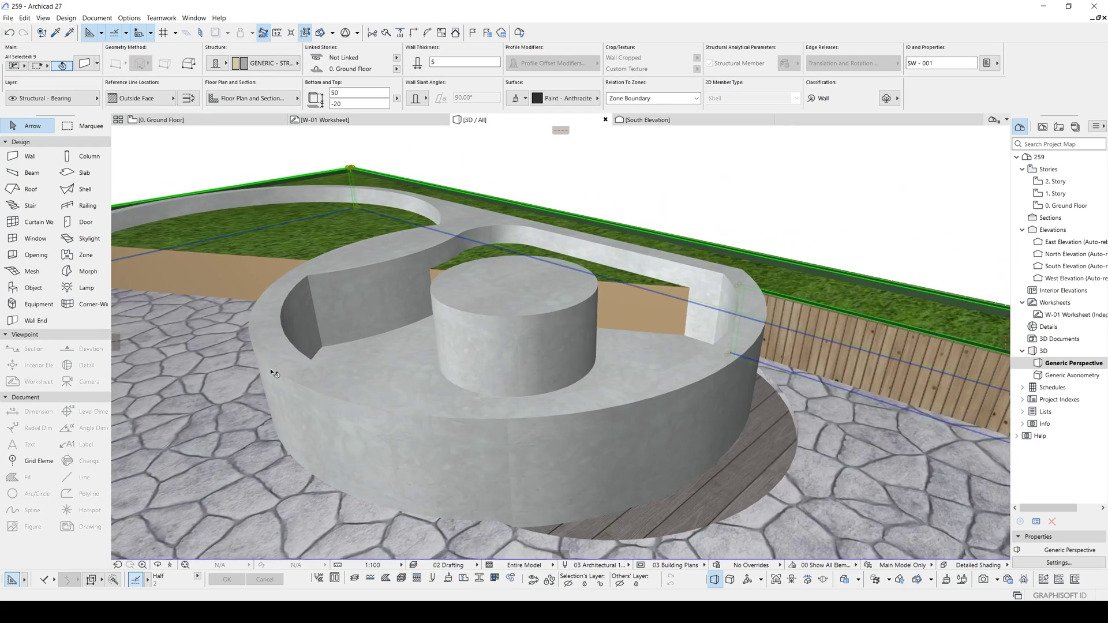
middle_click_drag(759, 314, 482, 367)
left_click(559, 100)
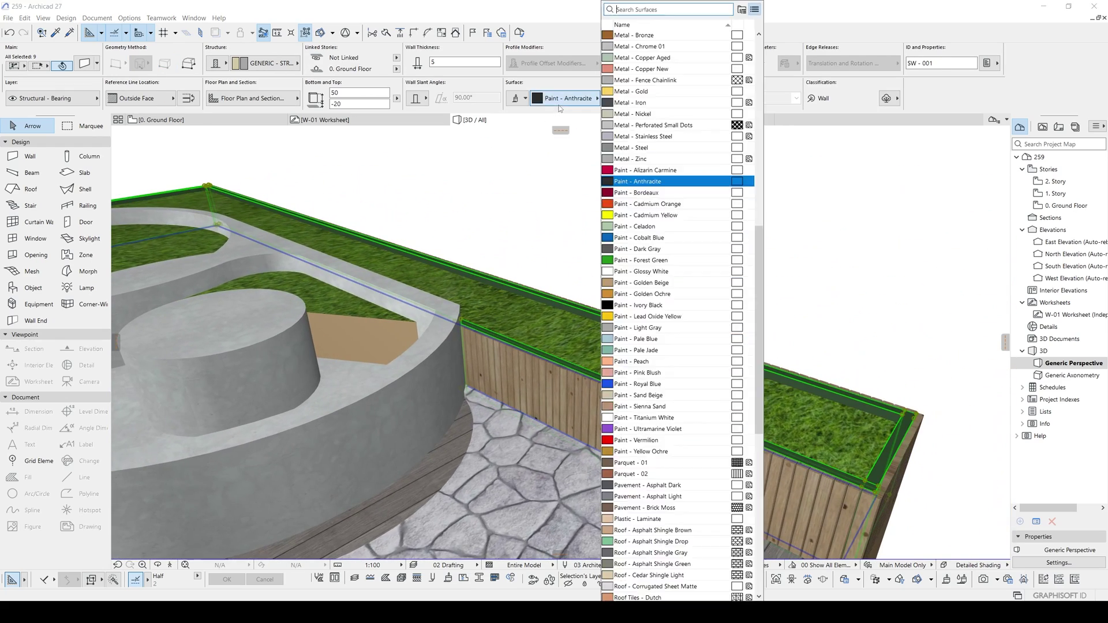
type("DAR")
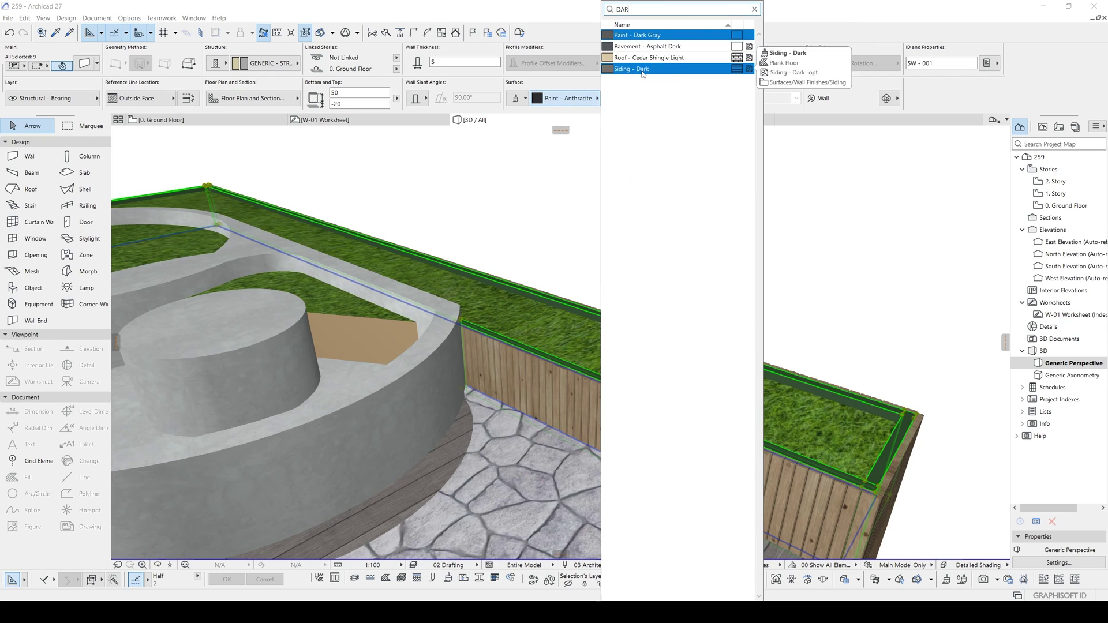
left_click(646, 47)
left_click(693, 215)
scroll(626, 255, "down", 3)
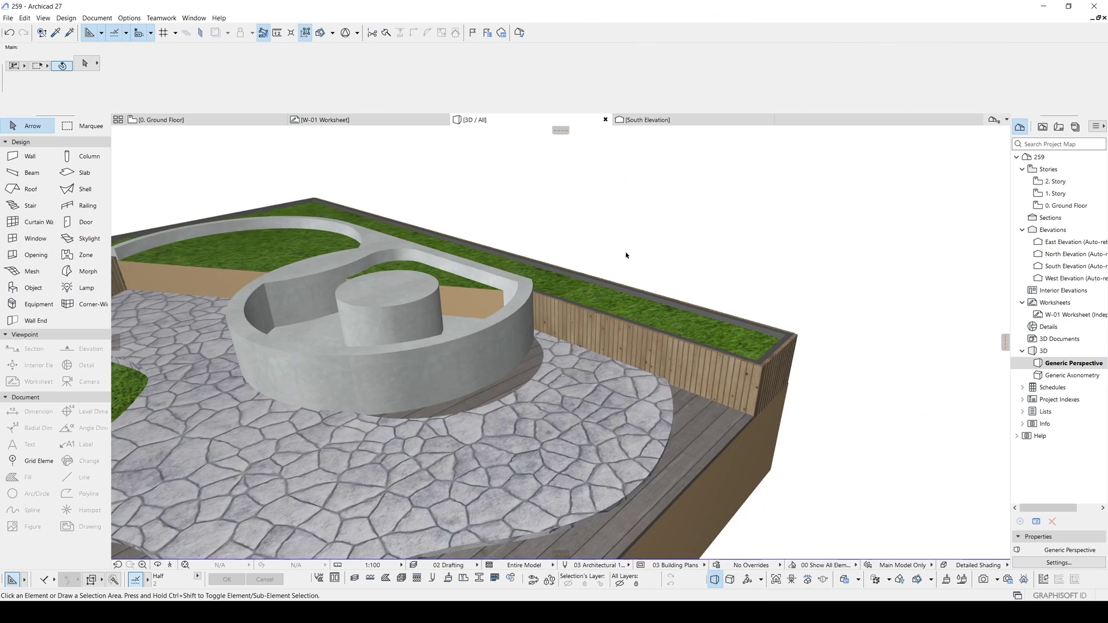
middle_click_drag(626, 255, 559, 300, "shift")
left_click(560, 299)
left_click(559, 299)
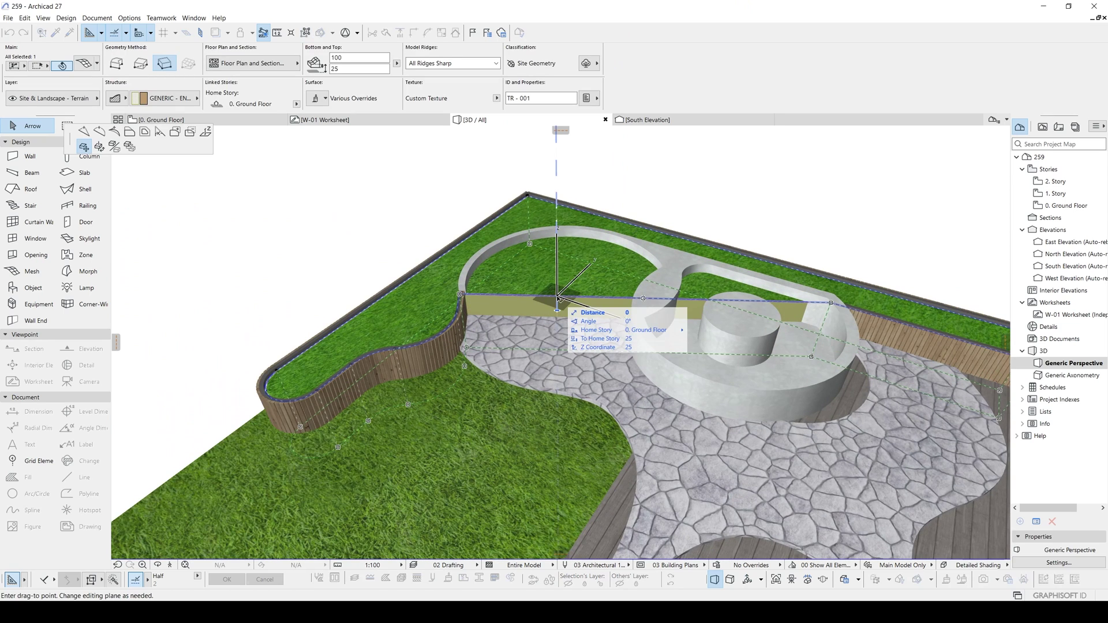
middle_click_drag(558, 298, 538, 331, "shift")
key("Escape")
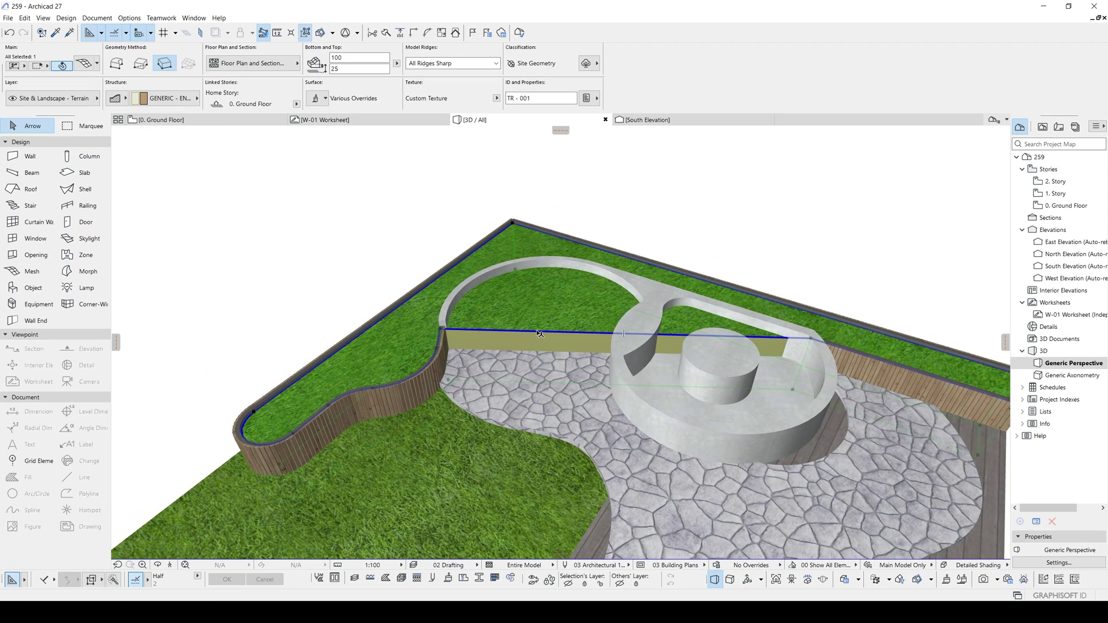
Step: In the ground floor plan, insert a point on the grass mesh's diagonal edge where the straight back wall meets the curved wall
key("F2")
key("Escape")
scroll(528, 331, "down", 3)
scroll(499, 332, "down", 5)
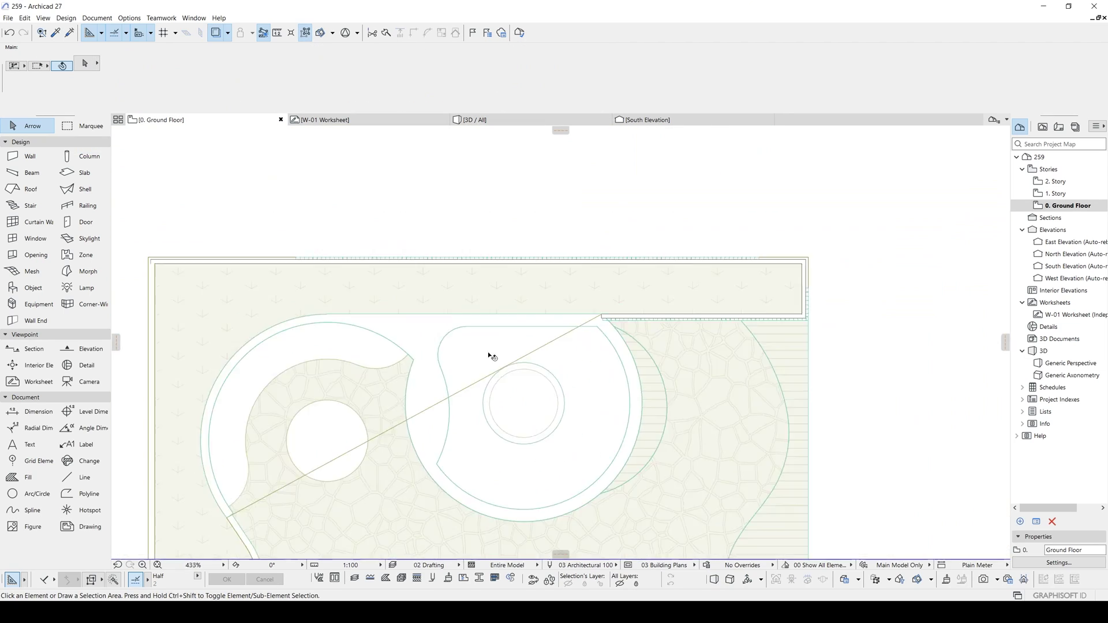
left_click(531, 351)
left_click(530, 350)
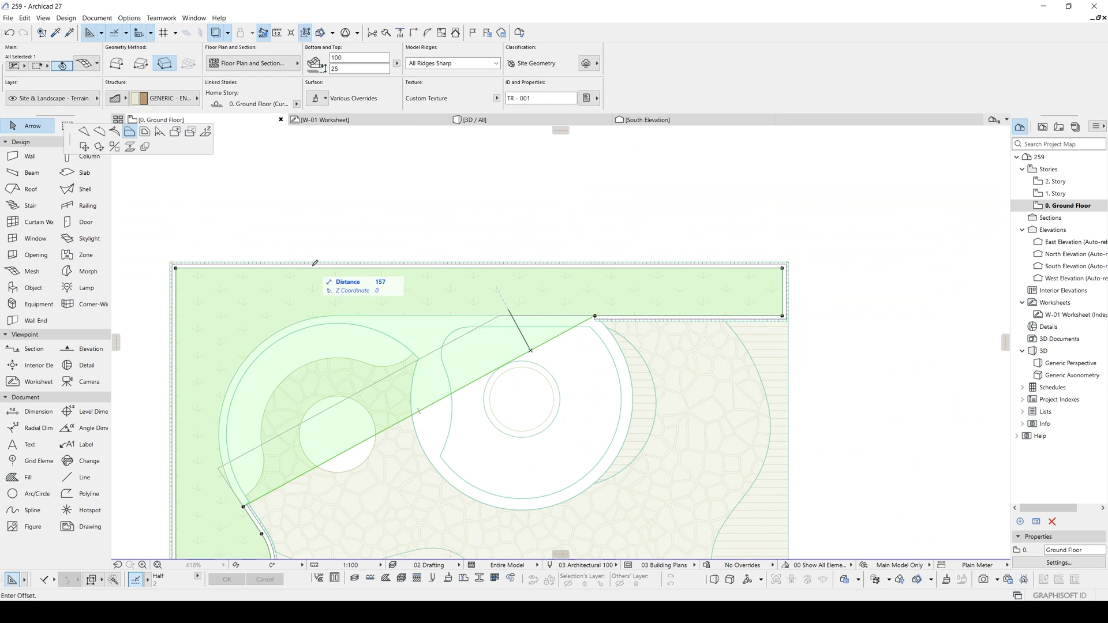
left_click(83, 132)
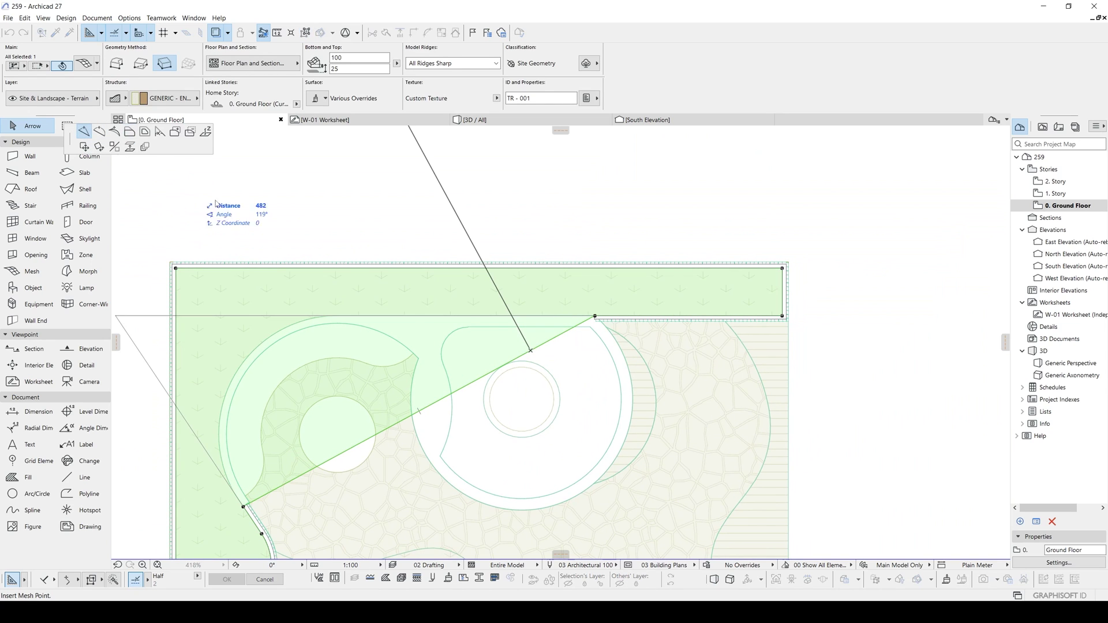
left_click(339, 315)
middle_click_drag(341, 314, 464, 247)
Step: Curve the grass mesh's remaining diagonal edge into an arc following the outside of the round wall
left_click(428, 318)
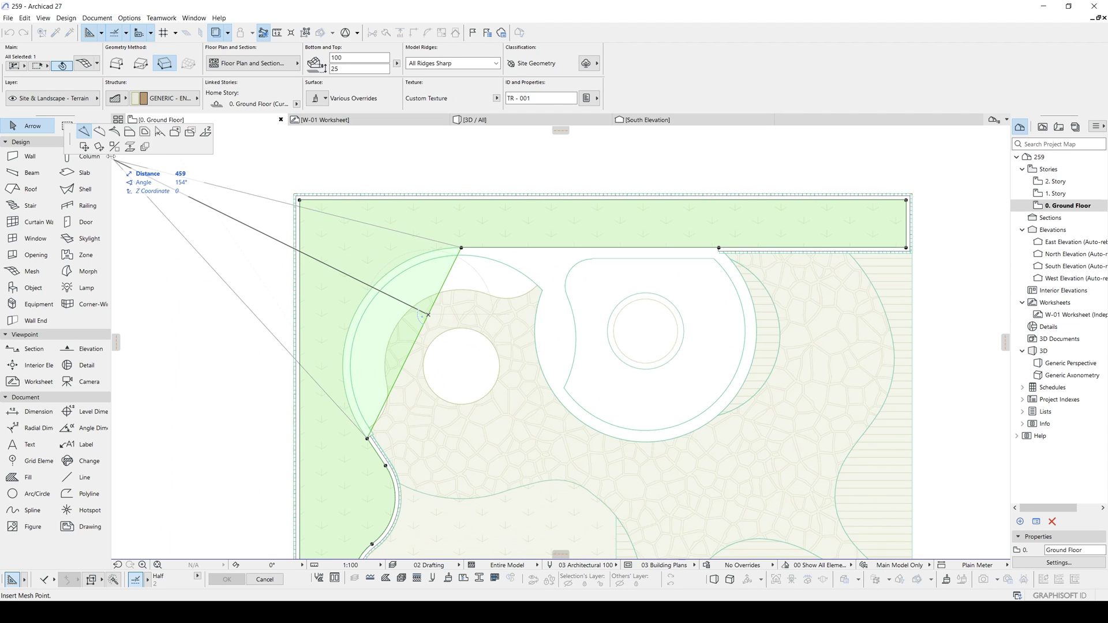
left_click(103, 134)
scroll(411, 258, "up", 1)
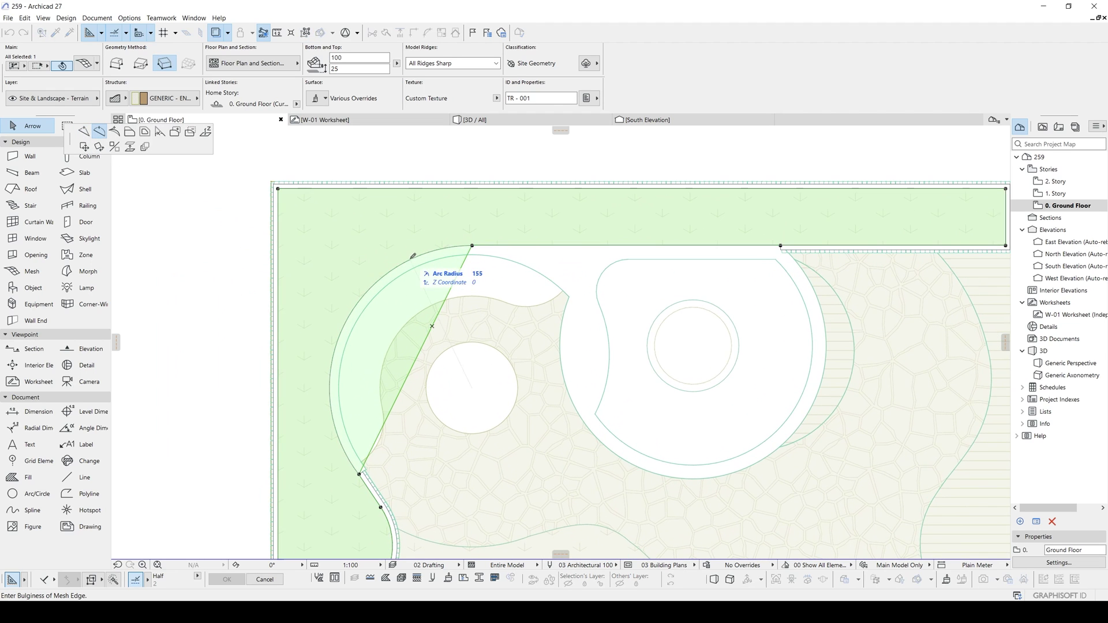
left_click(411, 258)
scroll(411, 258, "down", 5)
left_click(801, 343)
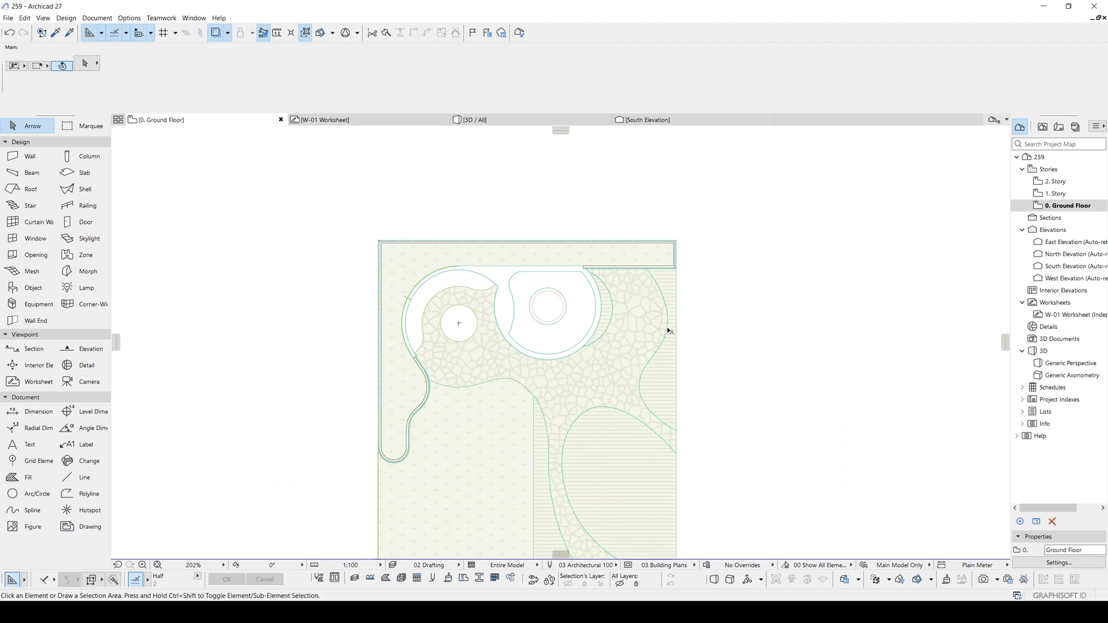
Step: Create a slab from the crescent outline inside the round wall in the ground floor plan, using the stone paving slab's settings
scroll(424, 302, "up", 1)
scroll(459, 287, "up", 2)
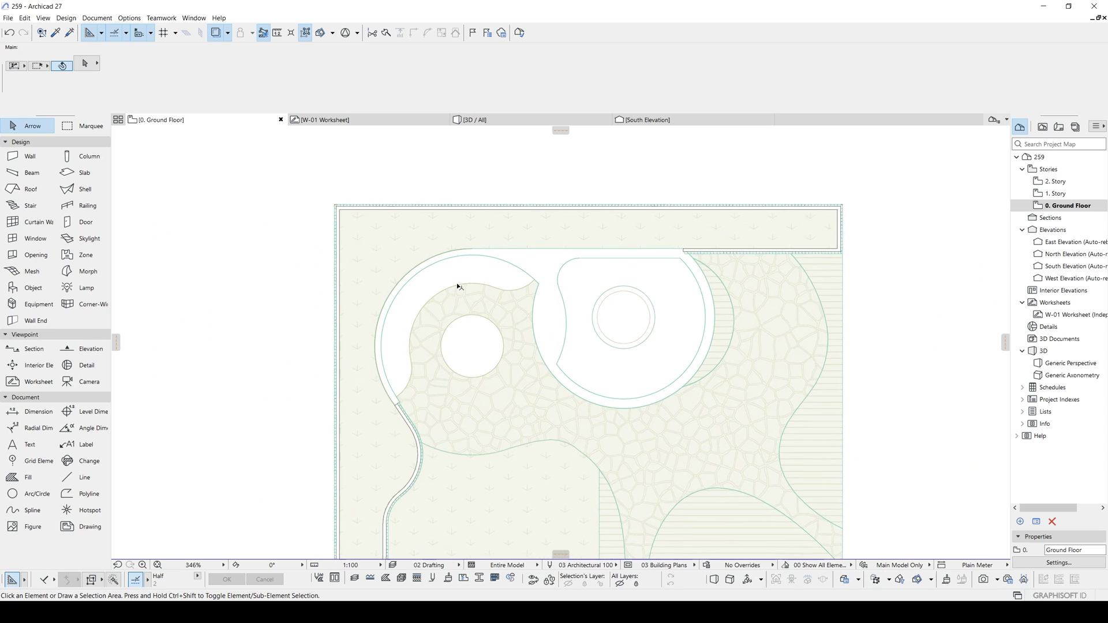
scroll(404, 306, "up", 1)
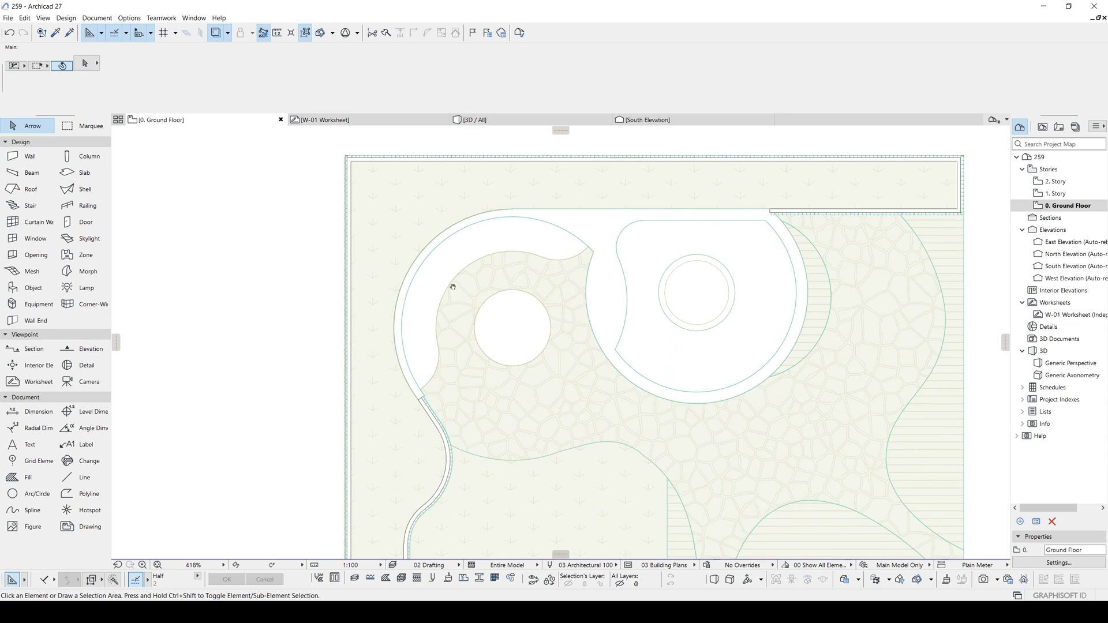
scroll(519, 389, "down", 2)
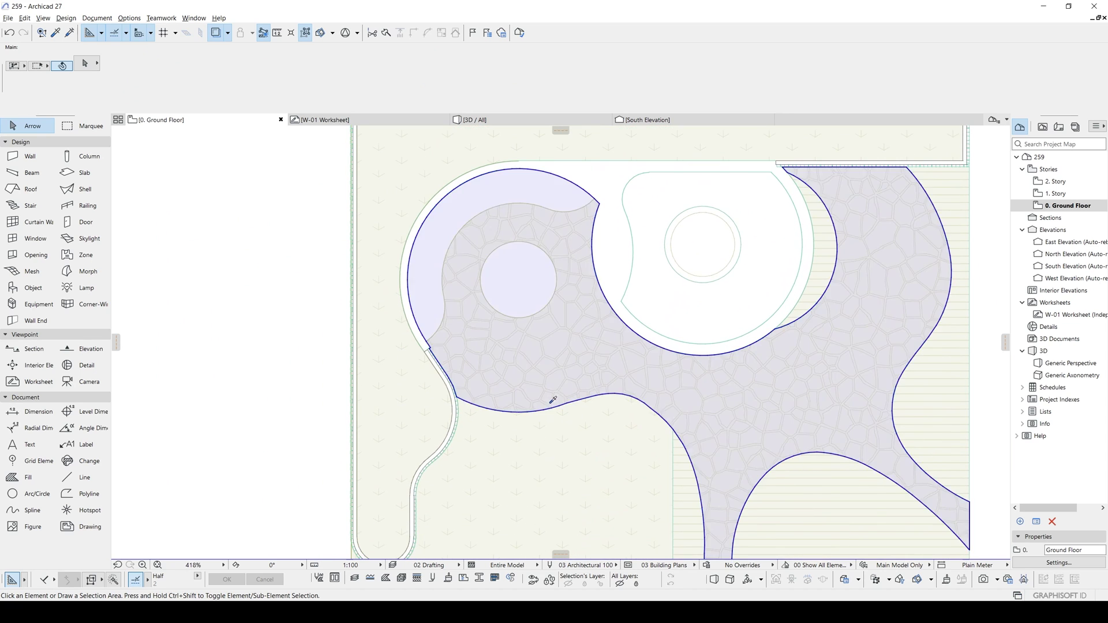
left_click(549, 404, "alt")
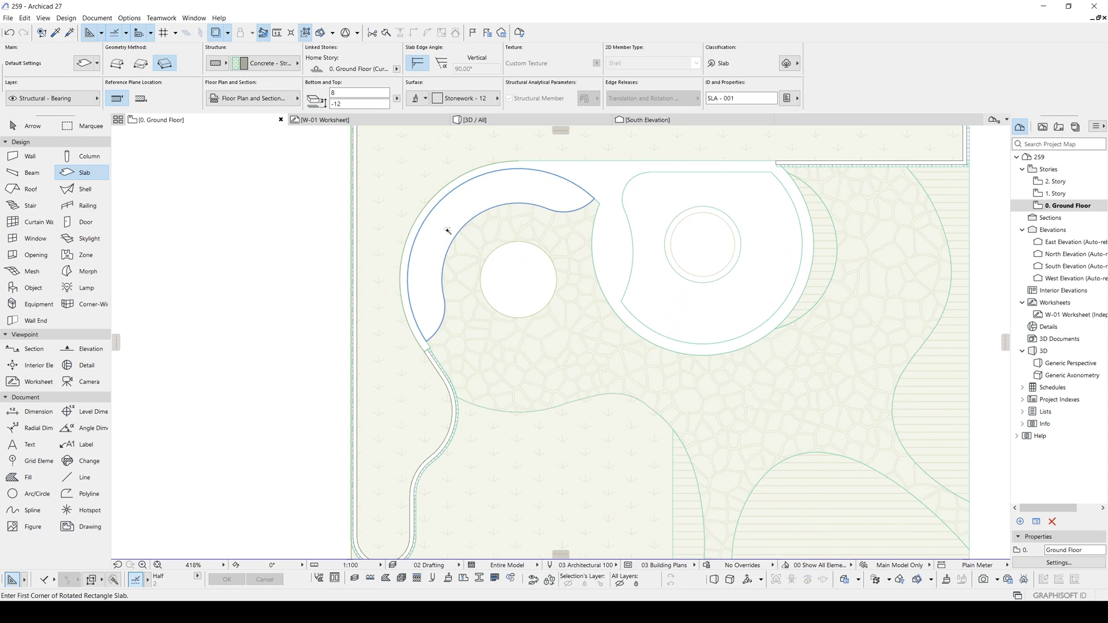
left_click(447, 232, "shift")
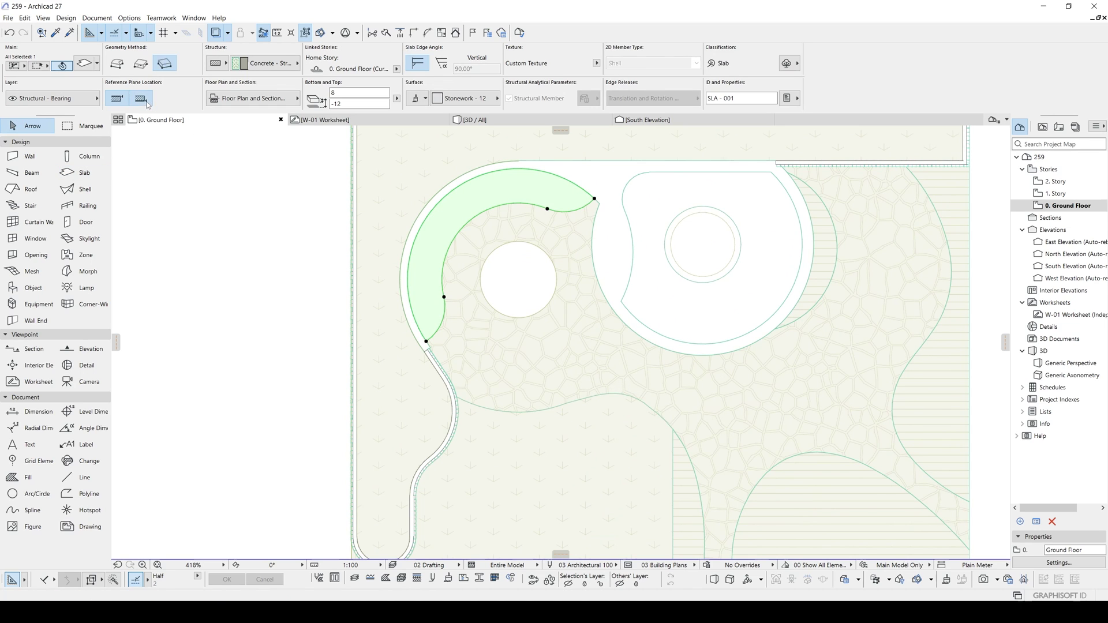
Step: Change the crescent slab's surface to Wood - Oak Light
left_click(458, 99)
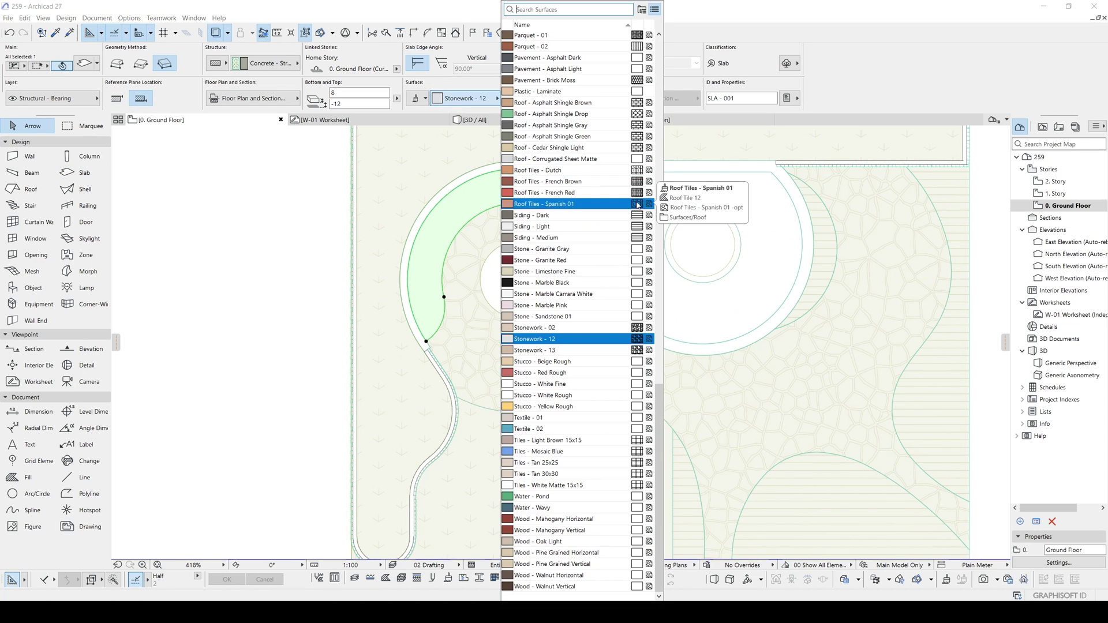
type("woo")
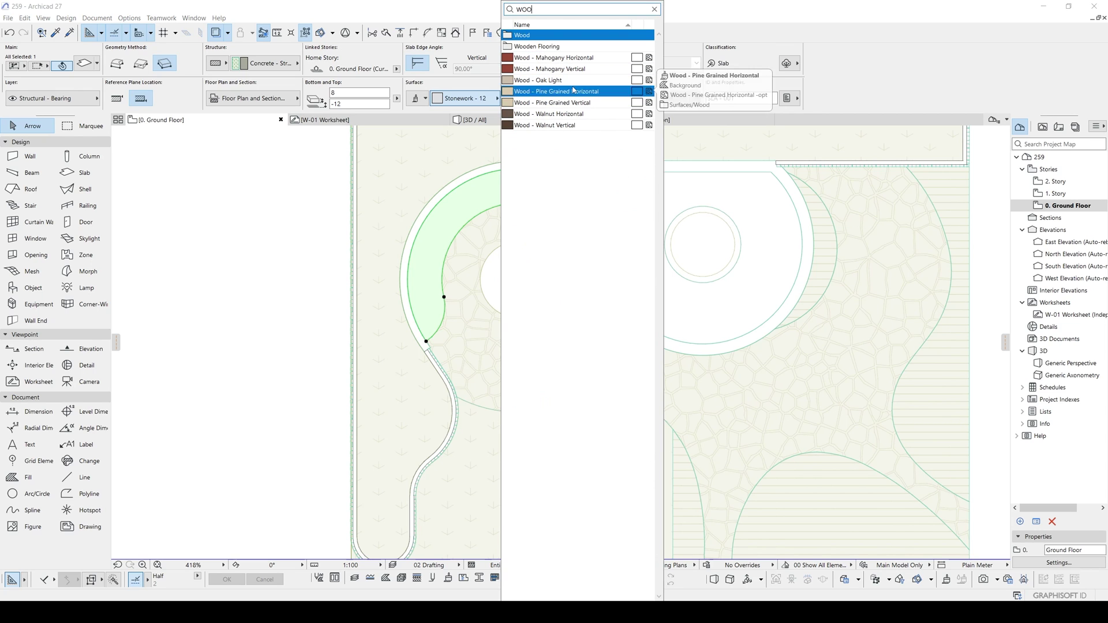
left_click(538, 81)
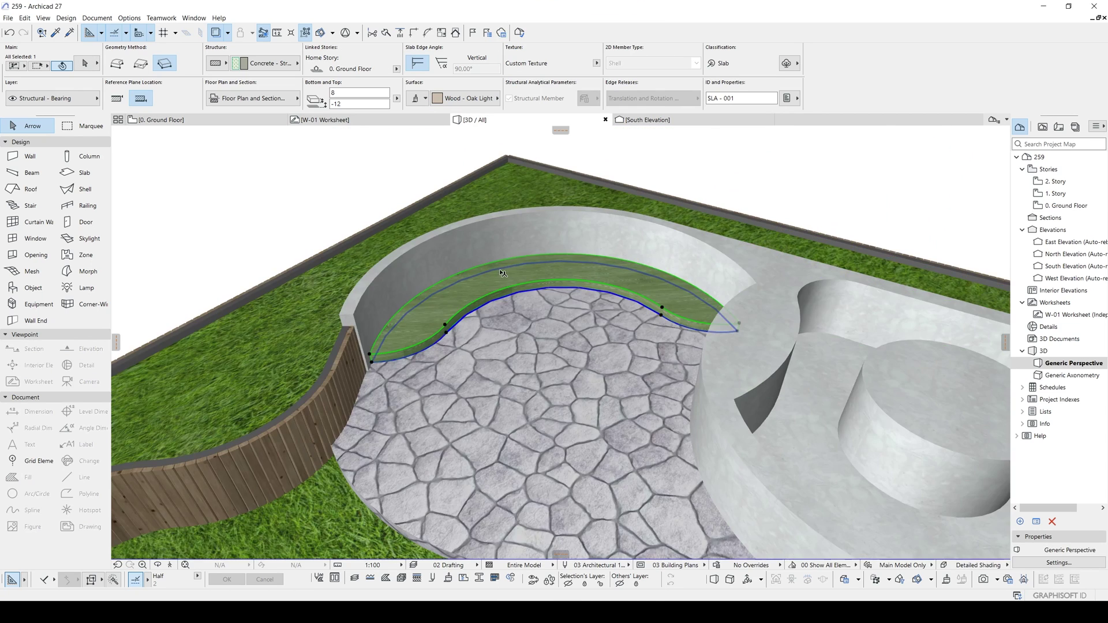
Step: Raise the crescent slab into a seating bench by setting its height to 42 in the 3D view
scroll(500, 270, "up", 2)
middle_click_drag(479, 284, 479, 250, "shift")
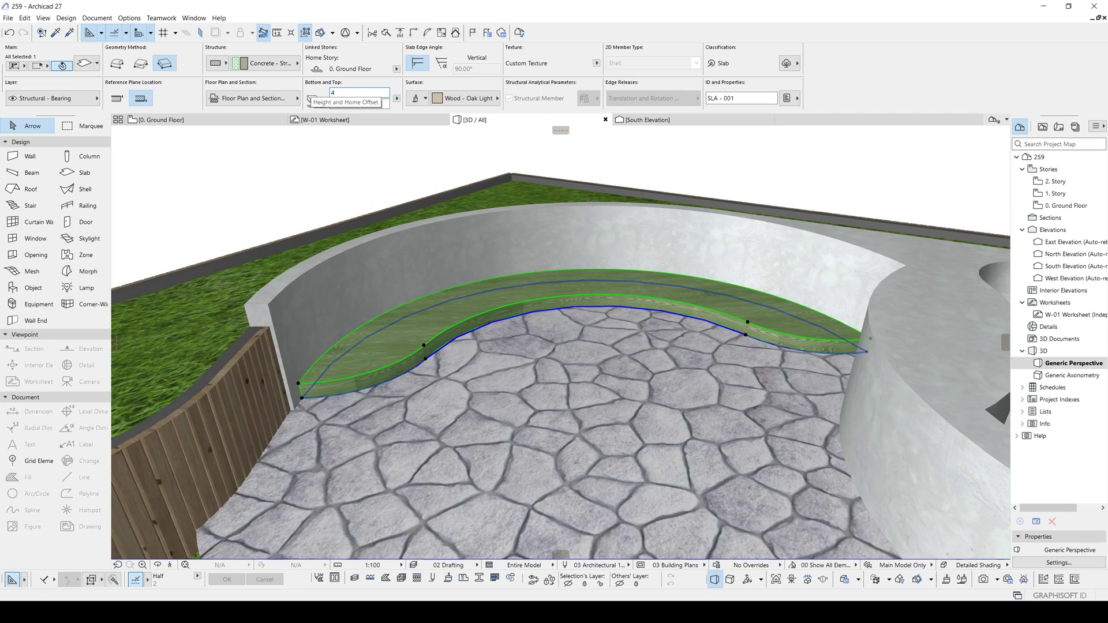
type("45")
key("Return")
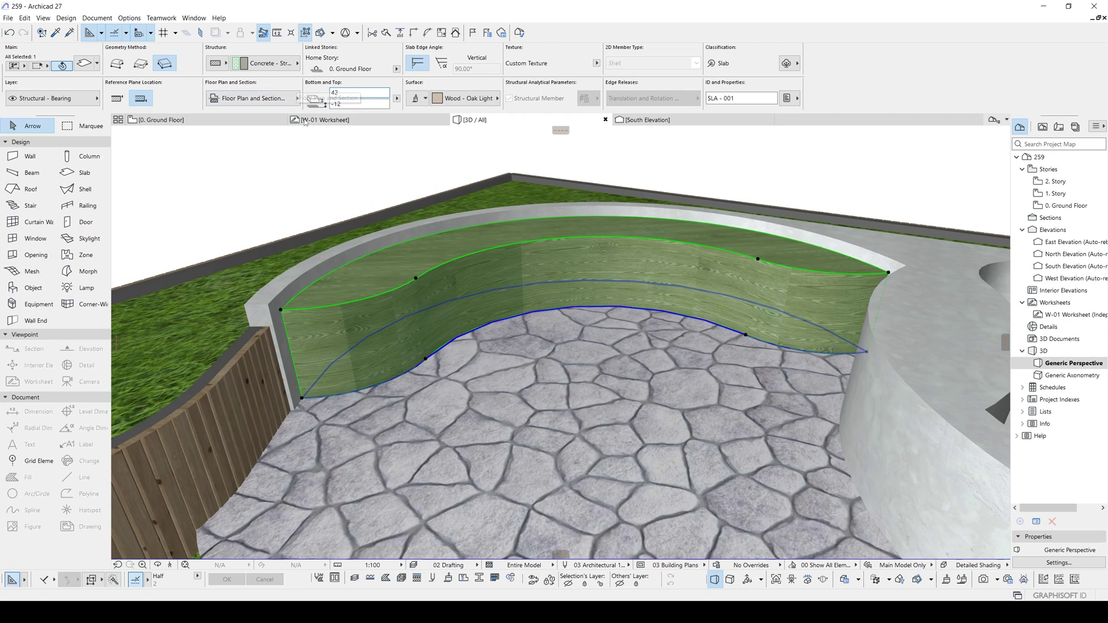
scroll(590, 313, "down", 2)
mouse_move(589, 313)
middle_mouse_down("shift")
mouse_move(508, 336)
mouse_move(721, 353)
mouse_move(589, 323)
mouse_move(601, 312)
middle_mouse_up("shift")
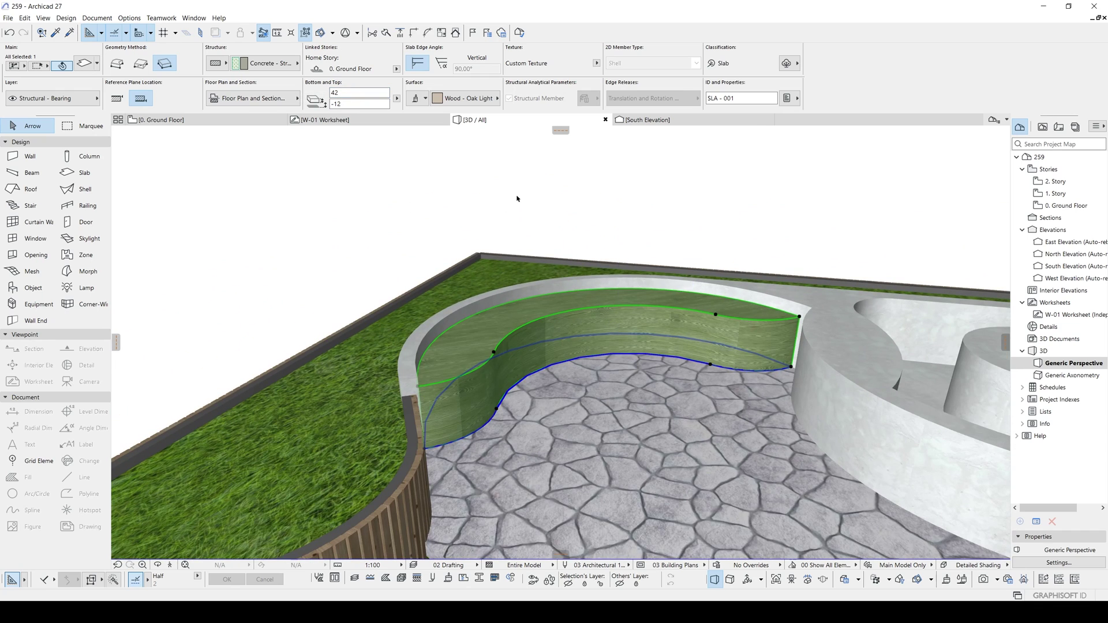
middle_click_drag(679, 201, 653, 198)
key("Escape")
Step: Set the height of the curved concrete wall slab enclosing the bench and round basin to 90
middle_click_drag(831, 303, 674, 291)
left_click(640, 278)
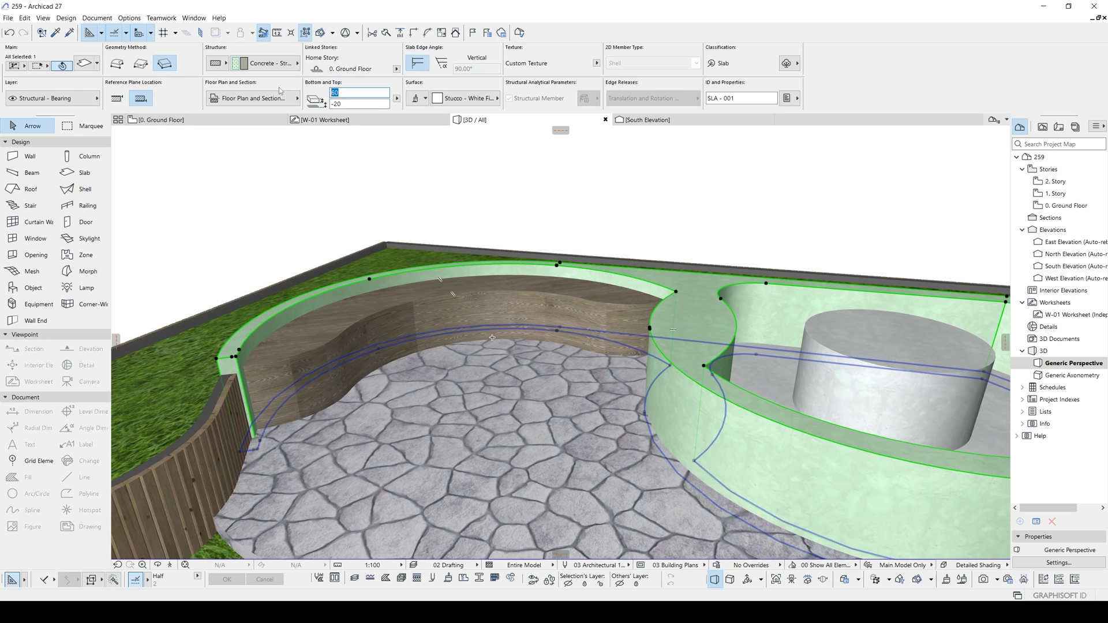
type("90")
key("Return")
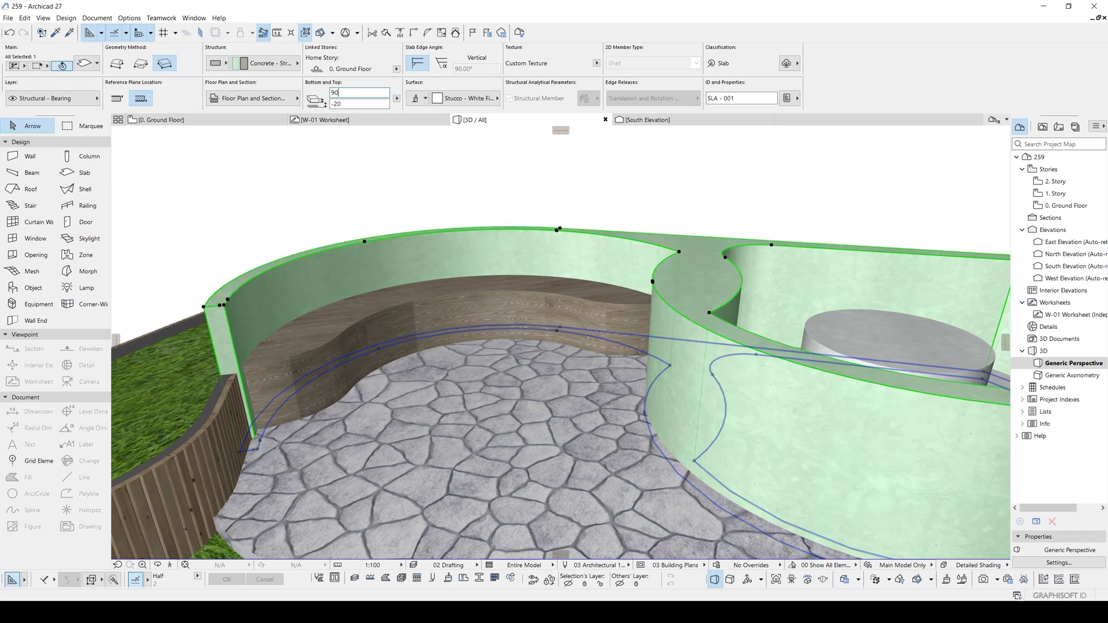
left_click(458, 173)
scroll(442, 203, "down", 4)
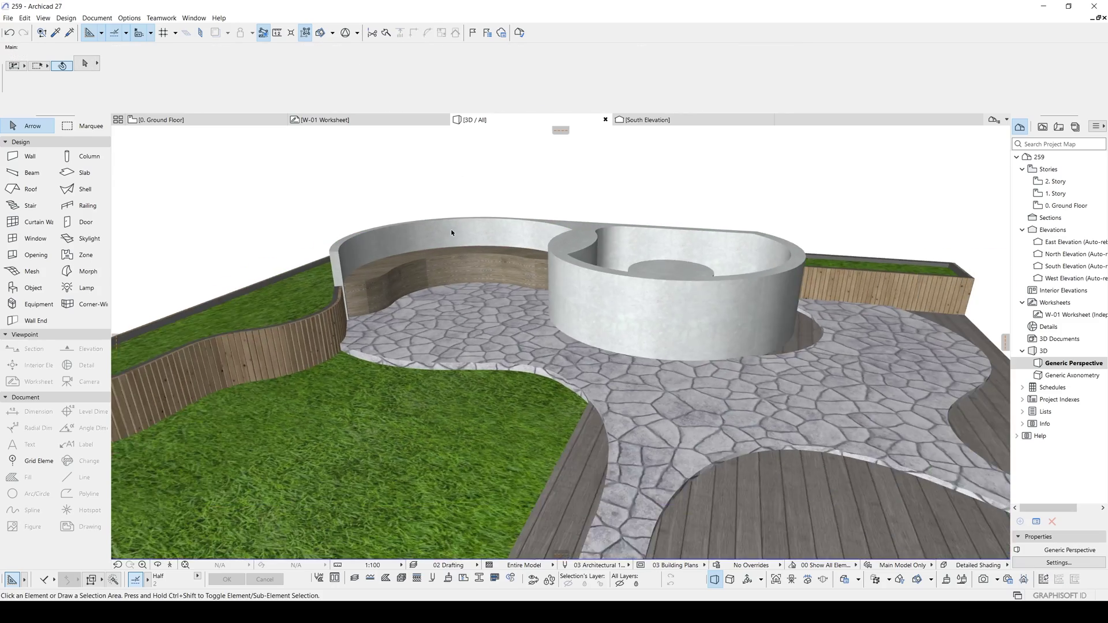
middle_click_drag(442, 202, 473, 281, "shift")
scroll(586, 267, "down", 2)
middle_click_drag(581, 277, 490, 281, "shift")
scroll(737, 213, "up", 3)
scroll(628, 263, "up", 3)
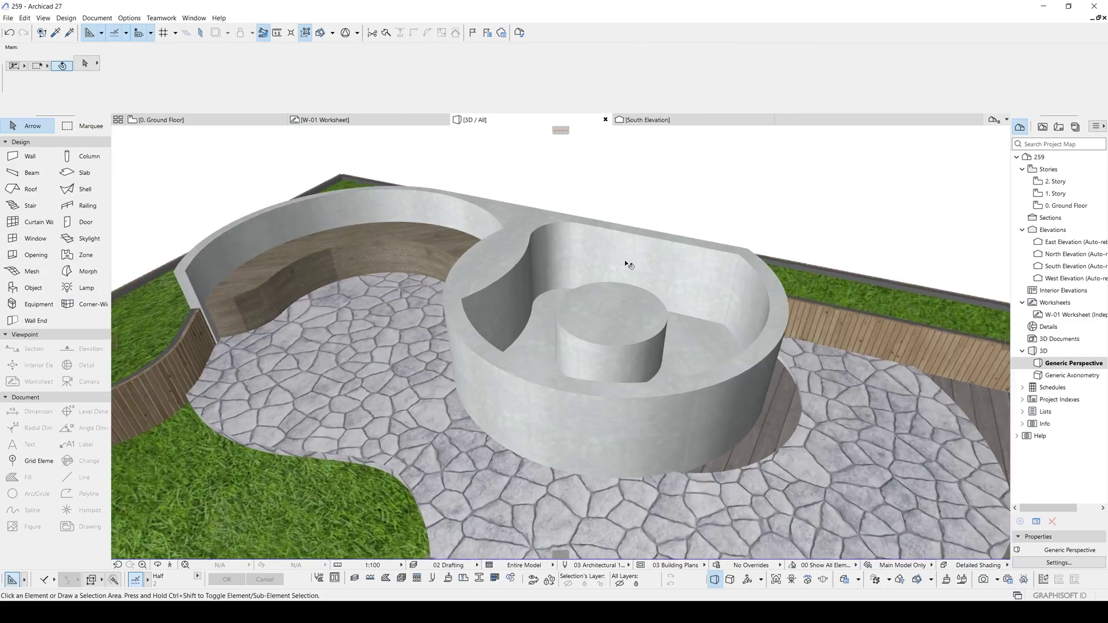
scroll(584, 313, "up", 2)
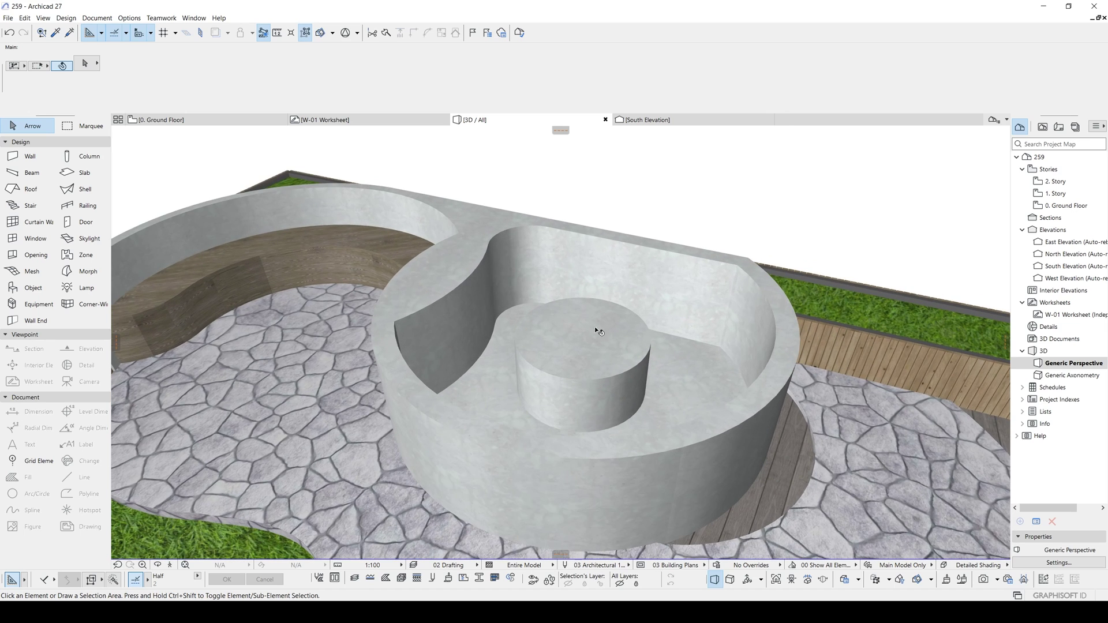
Step: Cut the inner circle out of the cylindrical slab at the centre of the basin, forming a hollow planter ring
left_click(604, 318)
key("F2")
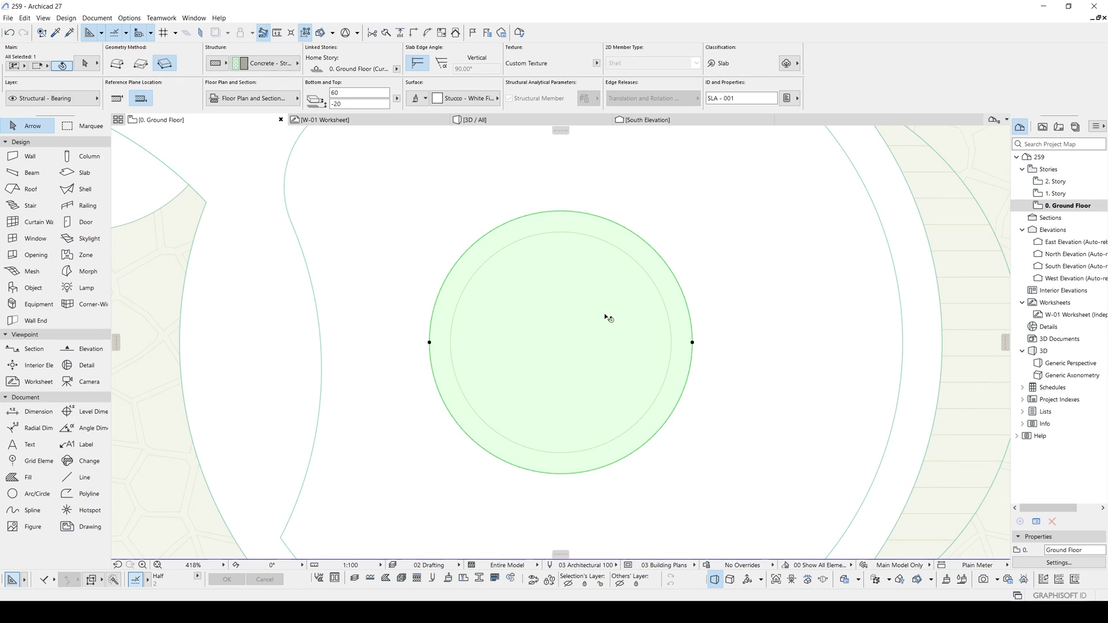
scroll(628, 284, "down", 1)
left_click(645, 261)
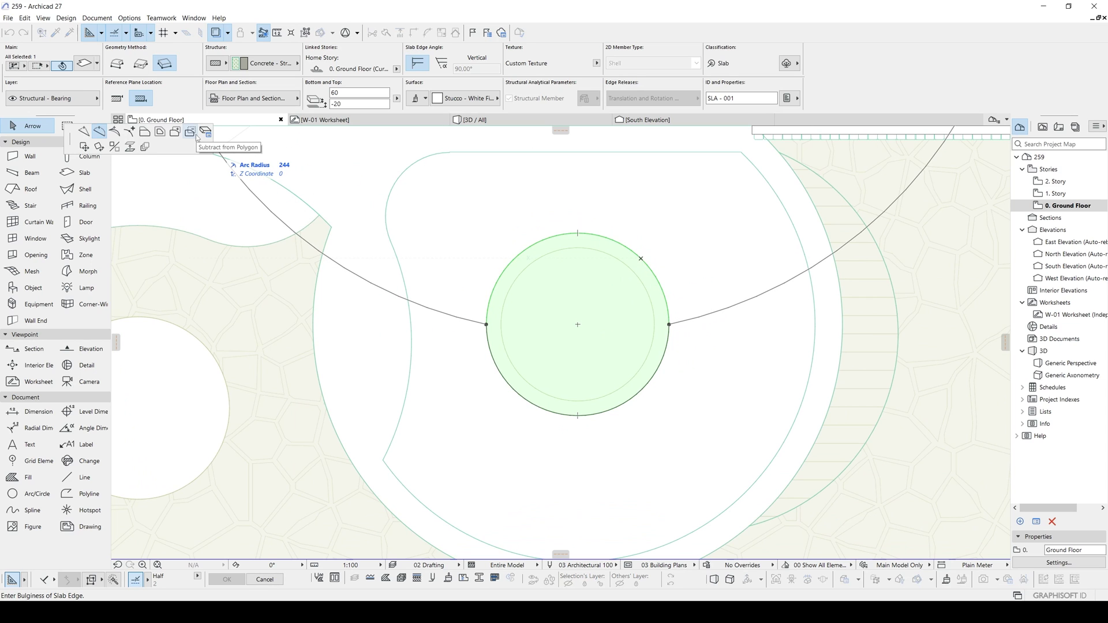
left_click(193, 134)
left_click(555, 288)
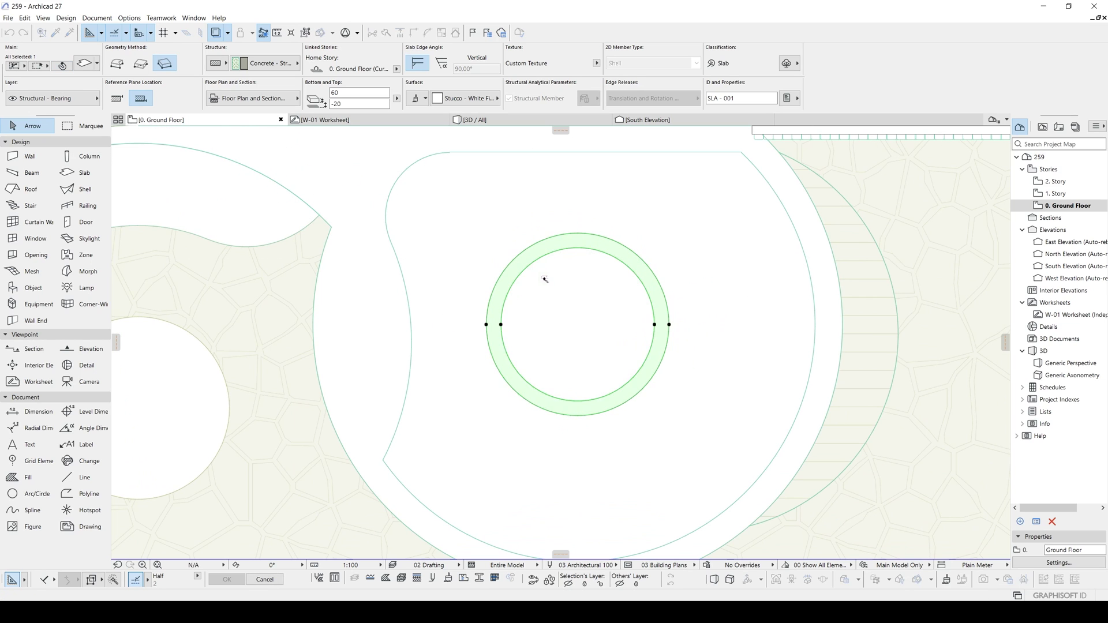
scroll(555, 288, "down", 10)
key("Escape")
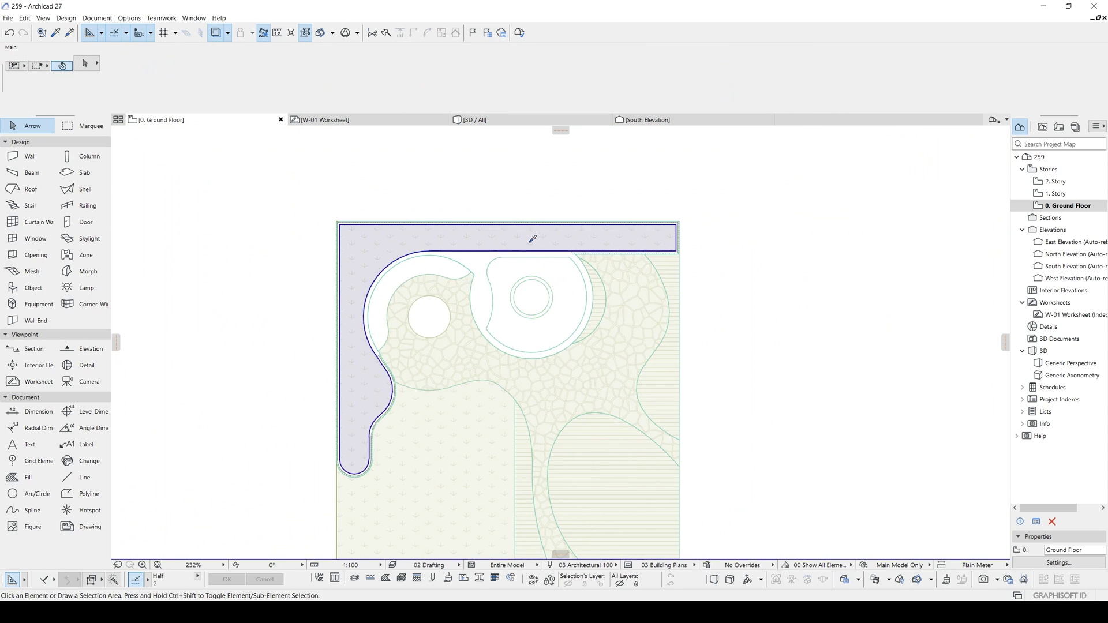
Step: Create a grass mesh from the central planter's inner circle, using the planting bed mesh's settings
left_click(528, 244, "alt")
scroll(557, 249, "up", 3)
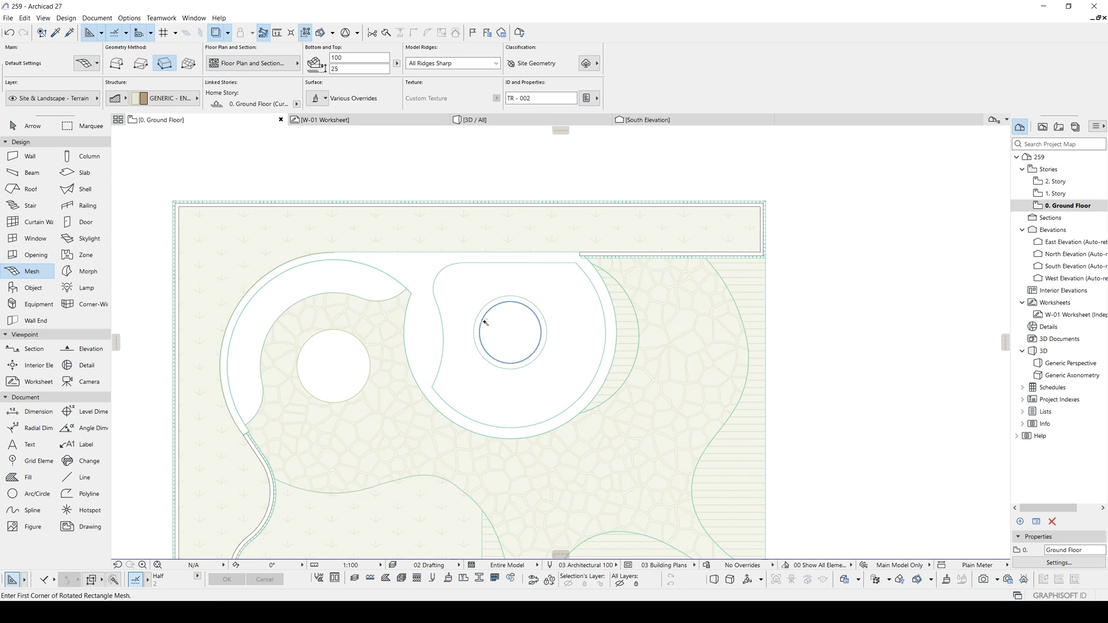
key("Escape")
Step: In the 3D view, raise the circular grass mesh to sit just below the central planter's rim
key("F3")
scroll(875, 348, "down", 2)
middle_click_drag(875, 347, 705, 354)
left_click(705, 355)
scroll(705, 355, "up", 2)
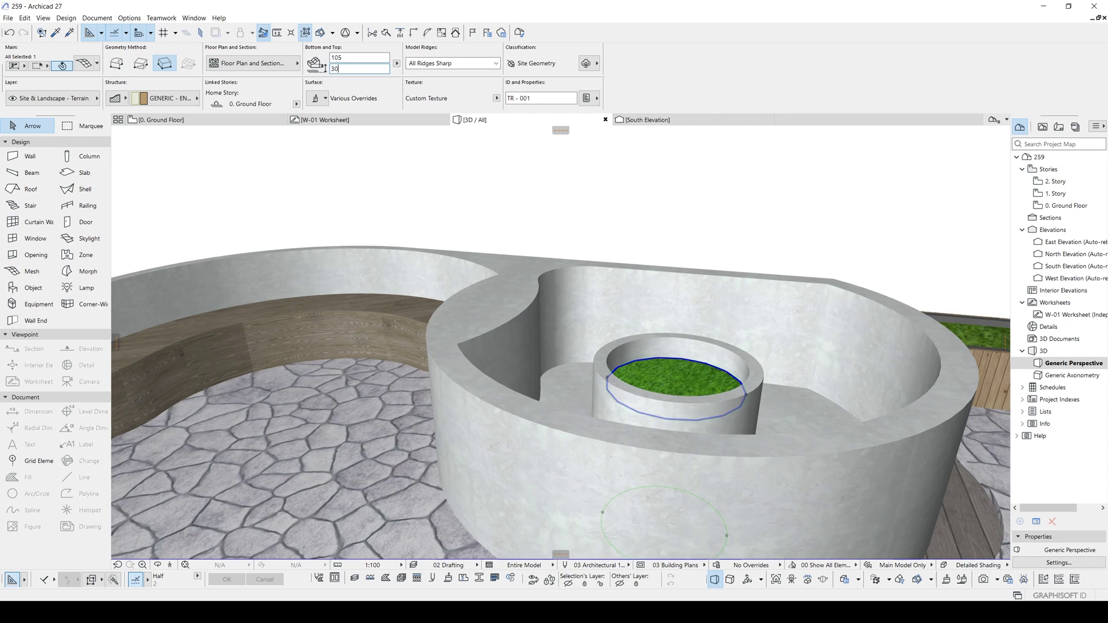
key("Return")
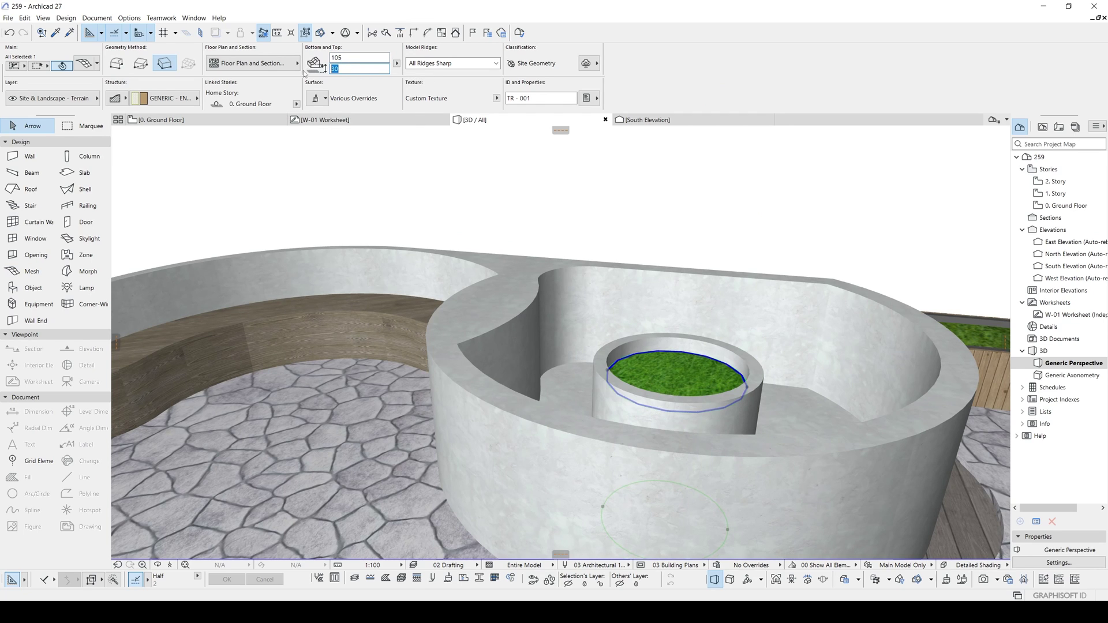
key("Return")
left_click(610, 213)
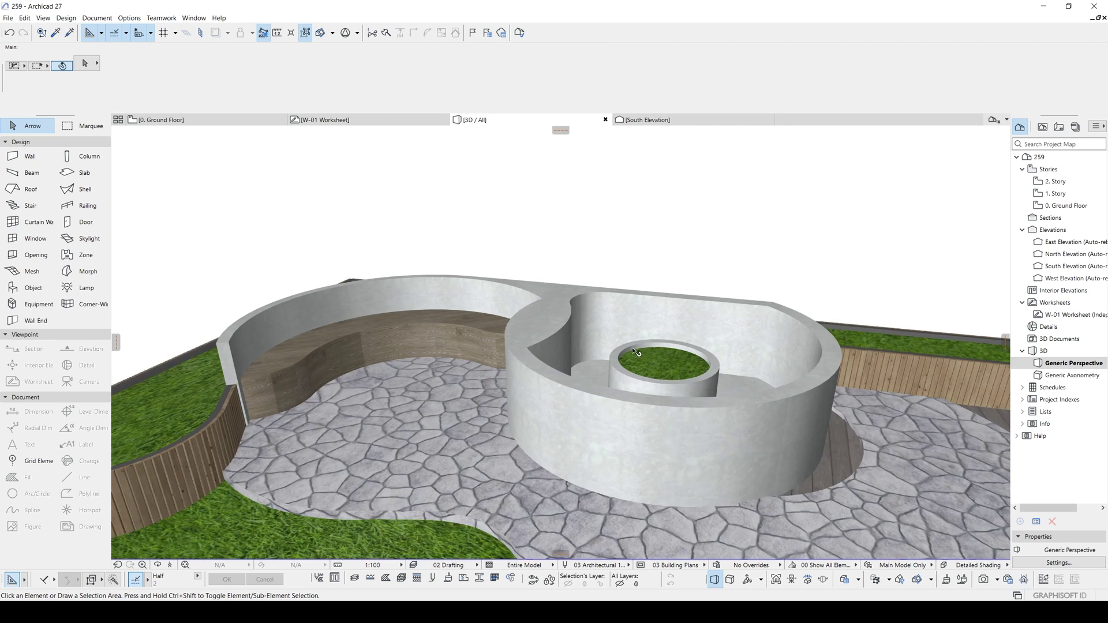
scroll(580, 328, "down", 5)
scroll(580, 327, "up", 2)
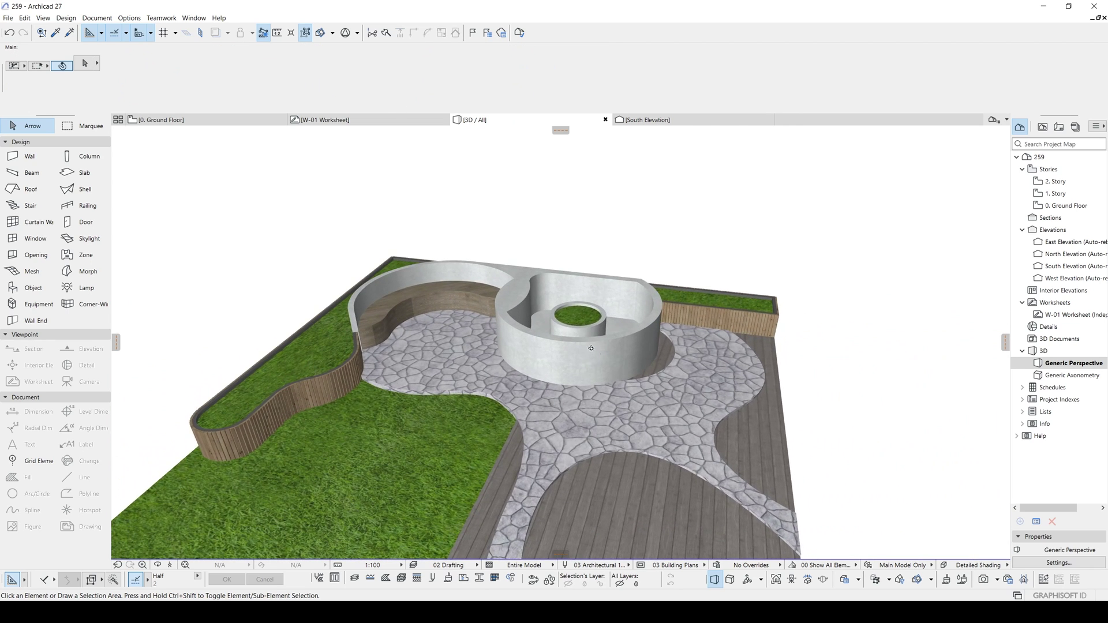
Step: Copy the round basin's floor slab on top of the original and stretch the copy up to a height of 70
scroll(580, 327, "up", 2)
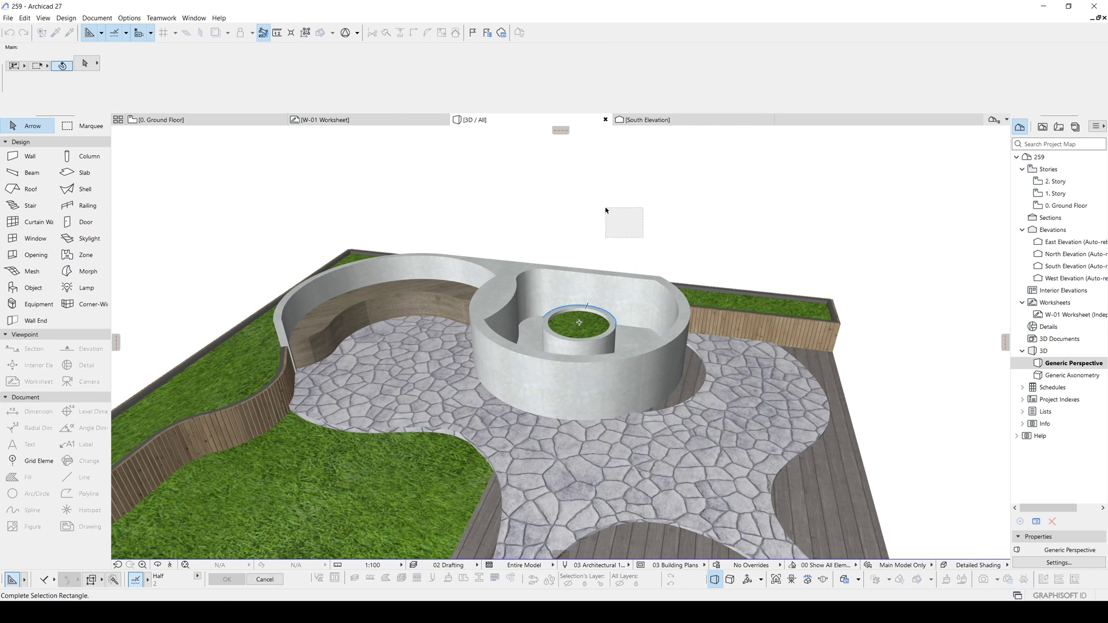
scroll(626, 317, "up", 2)
left_click(638, 370)
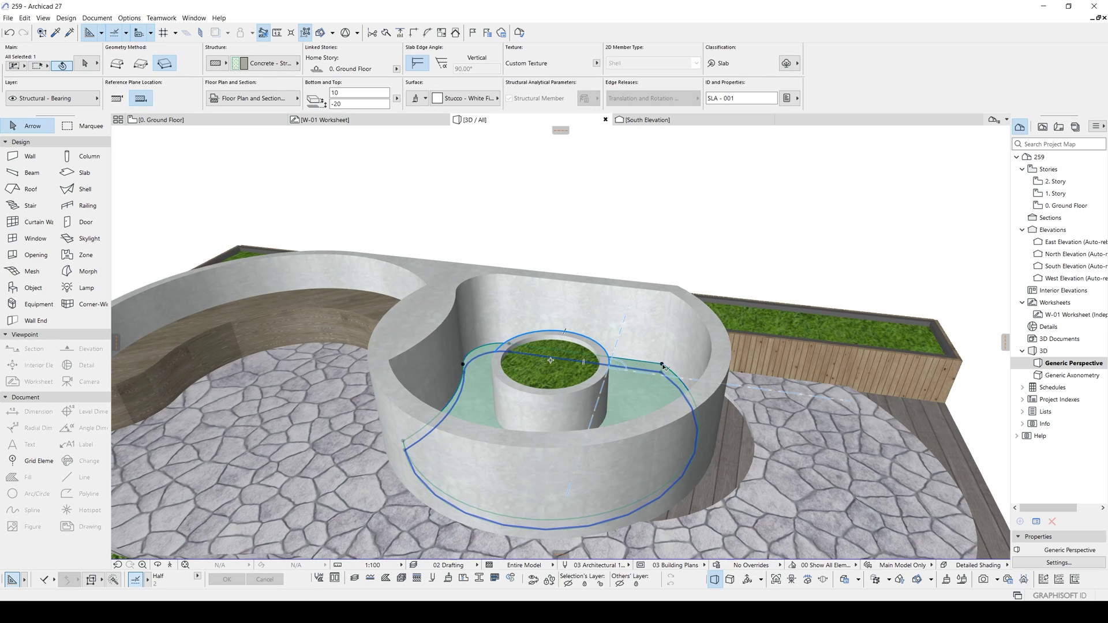
key("ctrl+shift+d")
left_click(662, 364)
left_click(663, 364)
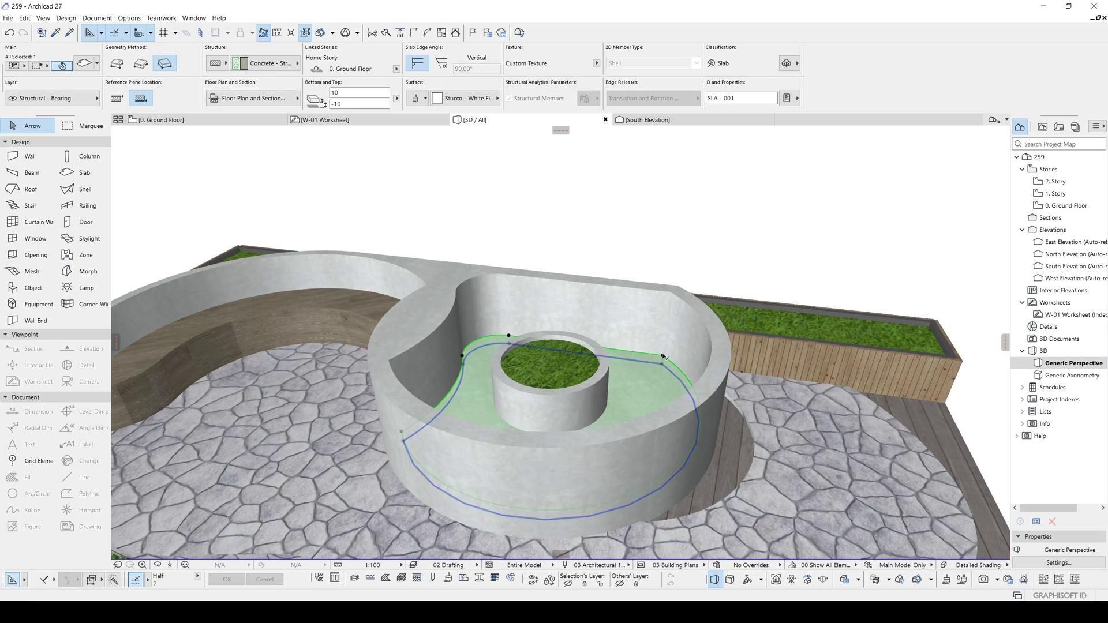
left_click(663, 361)
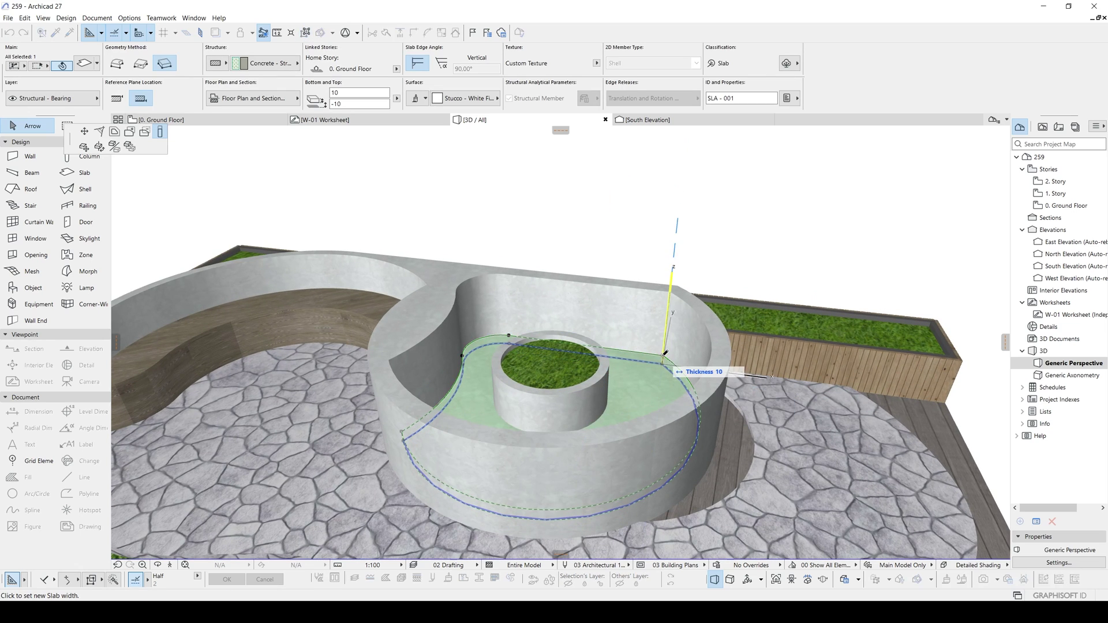
left_click(673, 297)
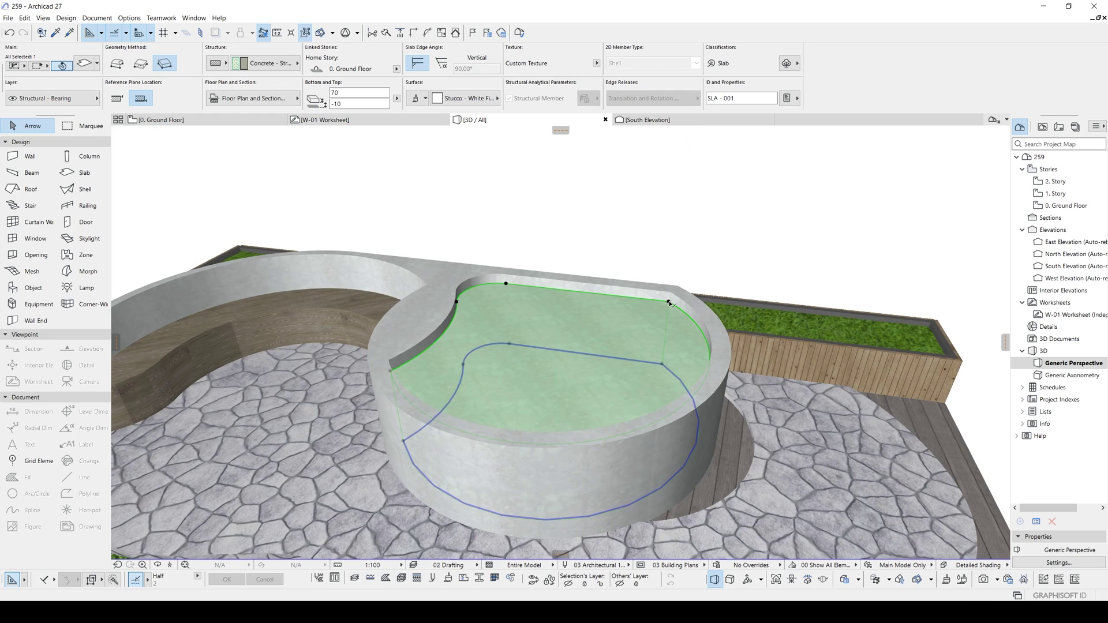
Step: Change the surface of the raised slab filling the round basin to Water - Pond
left_click(459, 99)
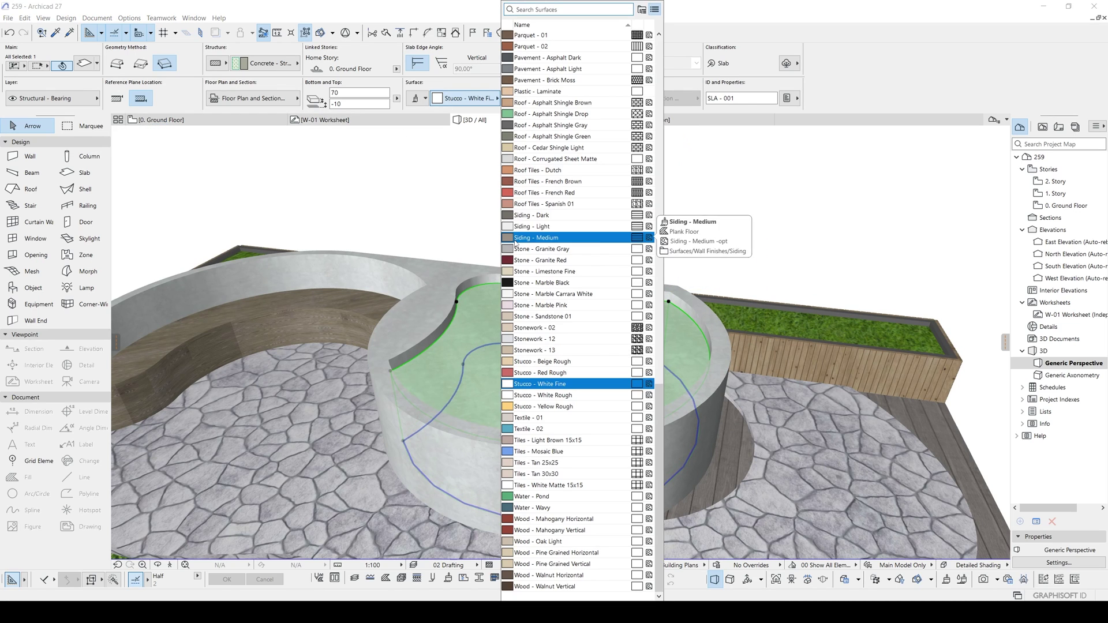
type("W")
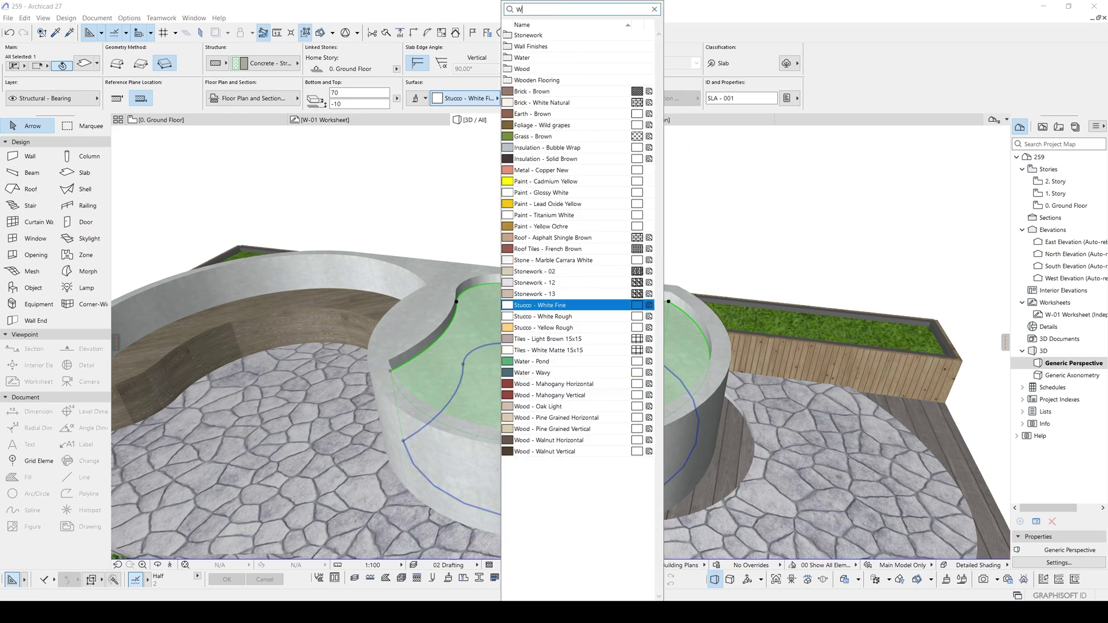
type("A")
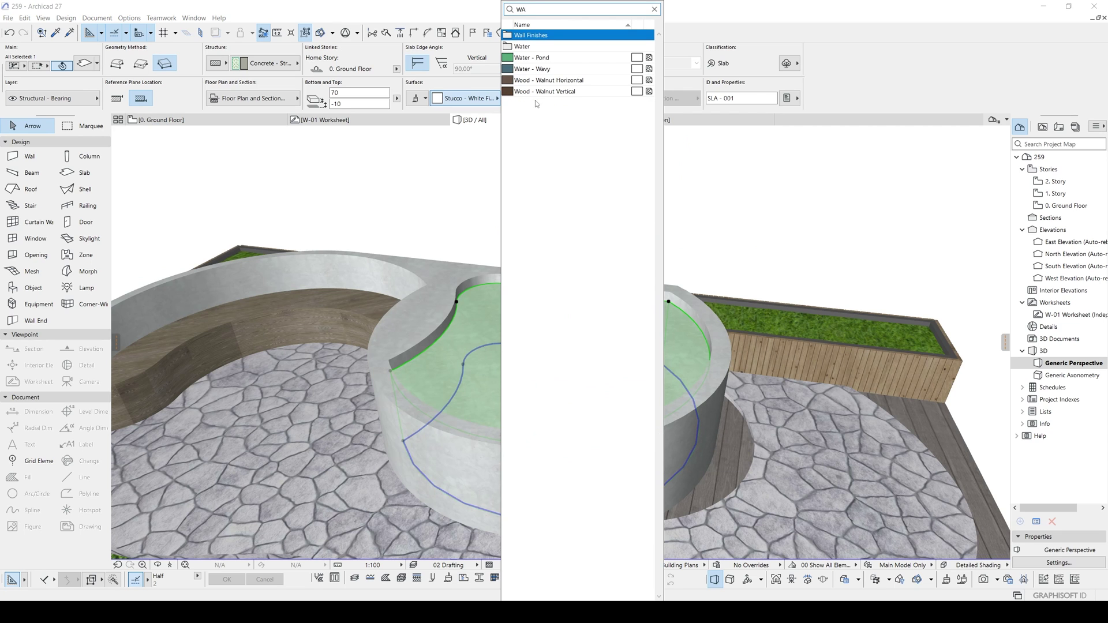
left_click(557, 59)
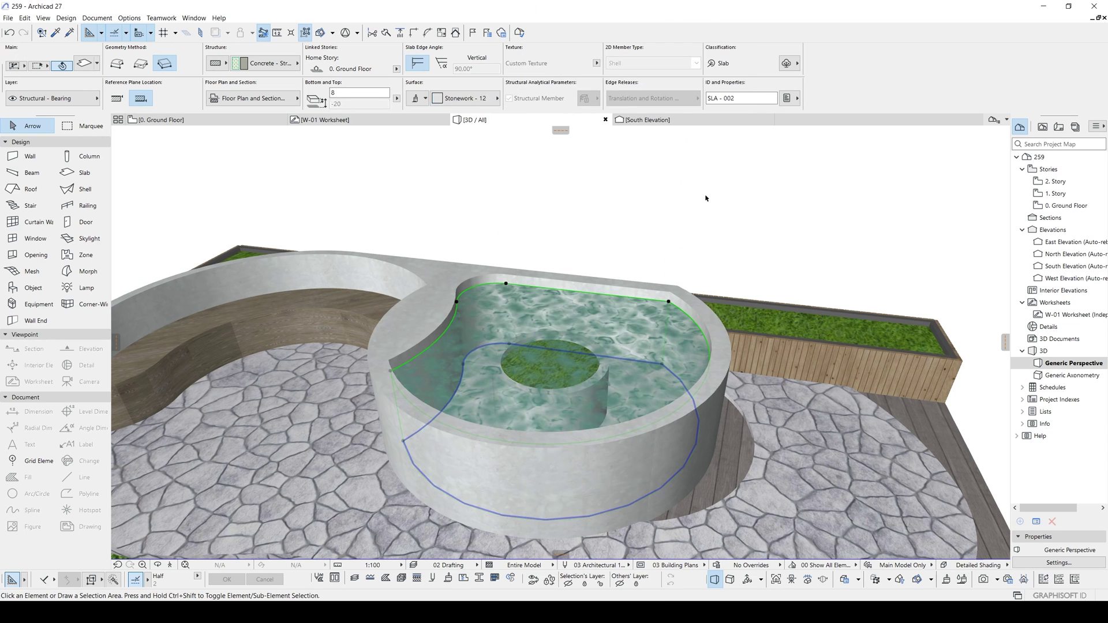
key("shift+F3")
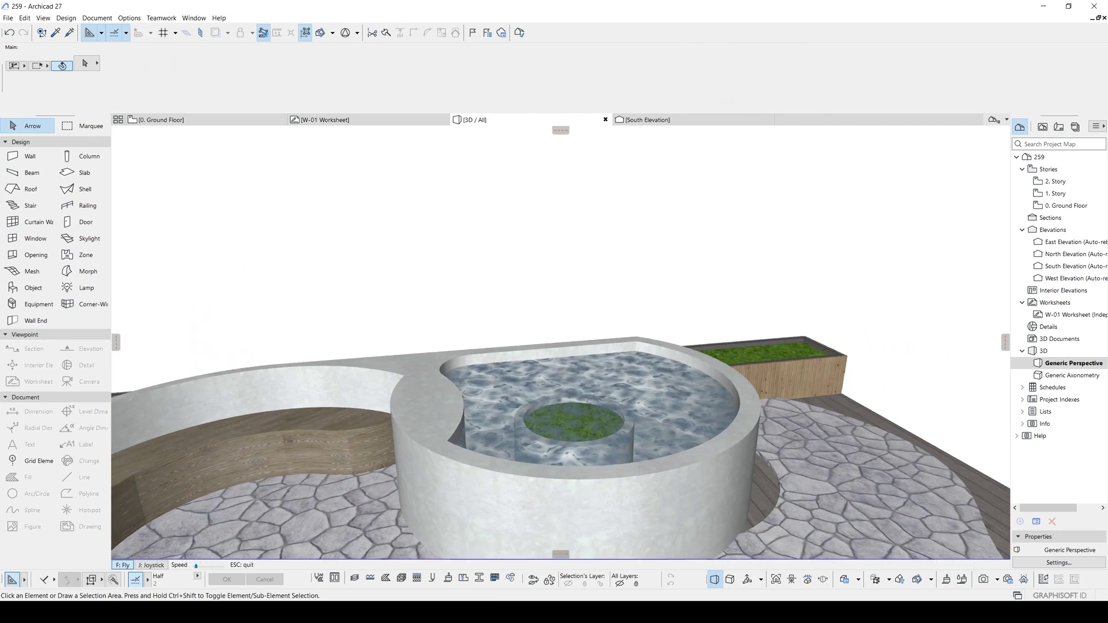
Step: Select the central planter and its circular grass mesh in the 3D view and move both up by 30
key("w")
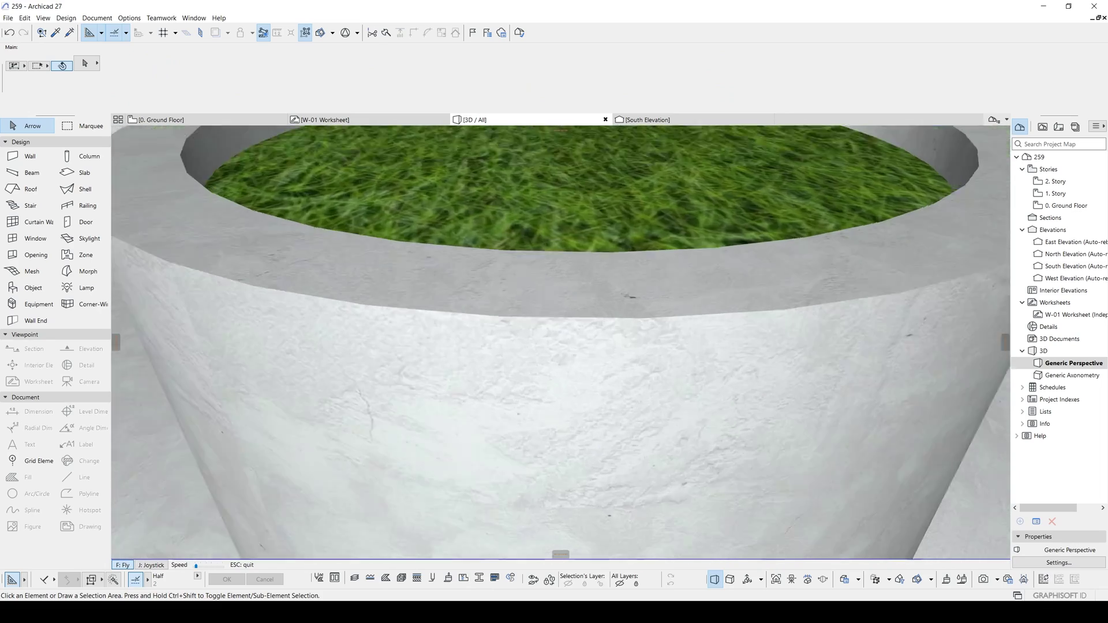
key("s")
key("Escape")
left_click(519, 345)
left_click(475, 234, "shift")
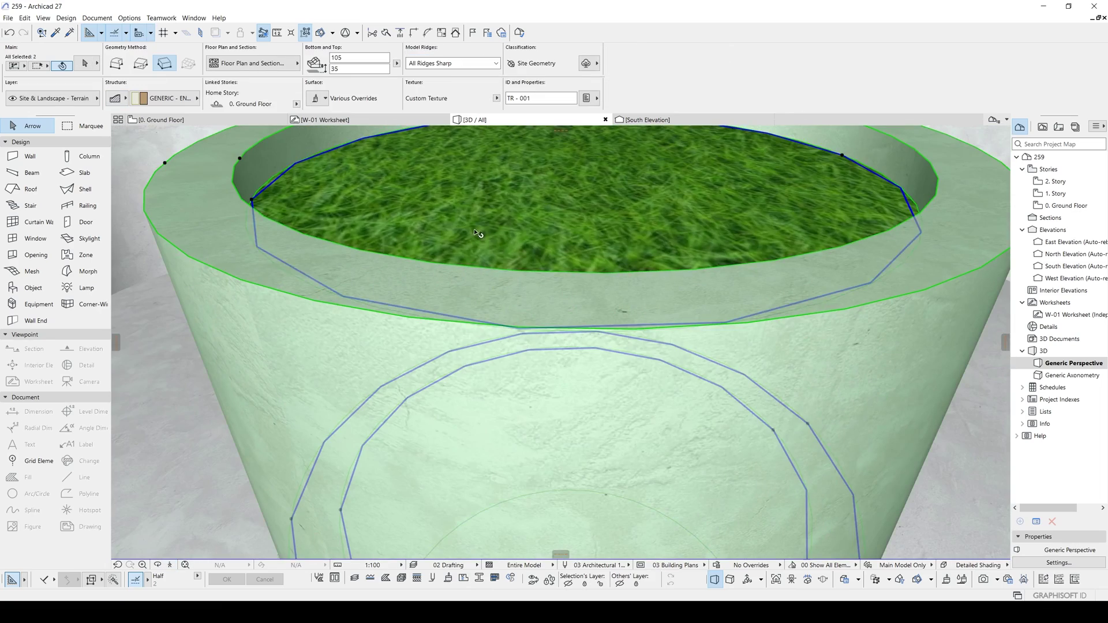
key("ctrl+d")
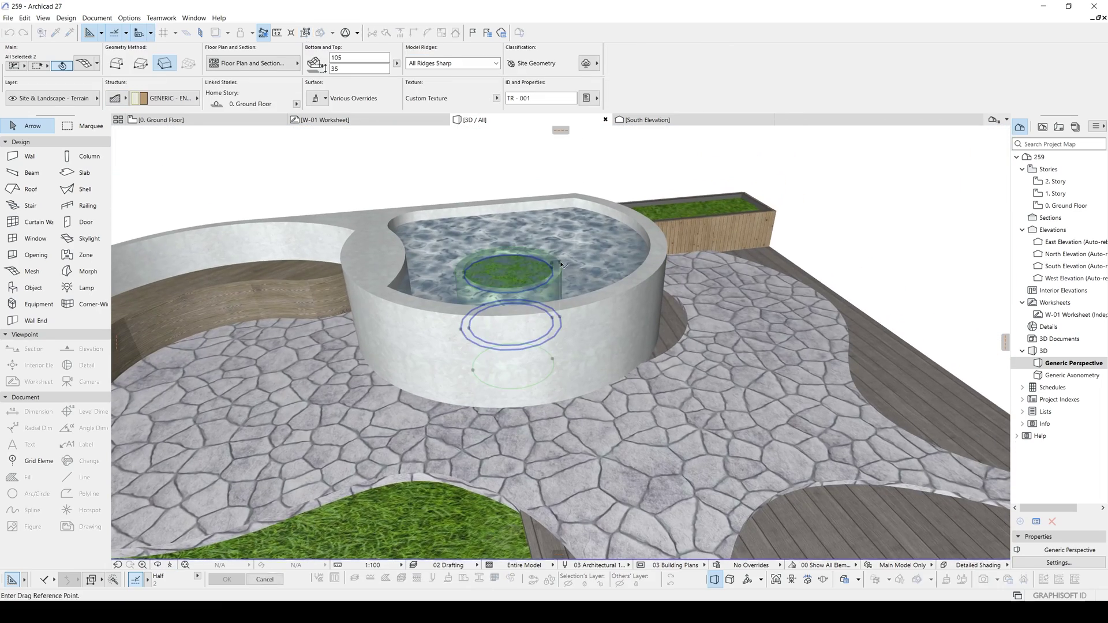
left_click(560, 261)
type("30")
key("Return")
Step: Stretch the bases of the raised planter and grass meshes downward inside the water basin
middle_click_drag(540, 284, 450, 264, "shift")
left_click(560, 300)
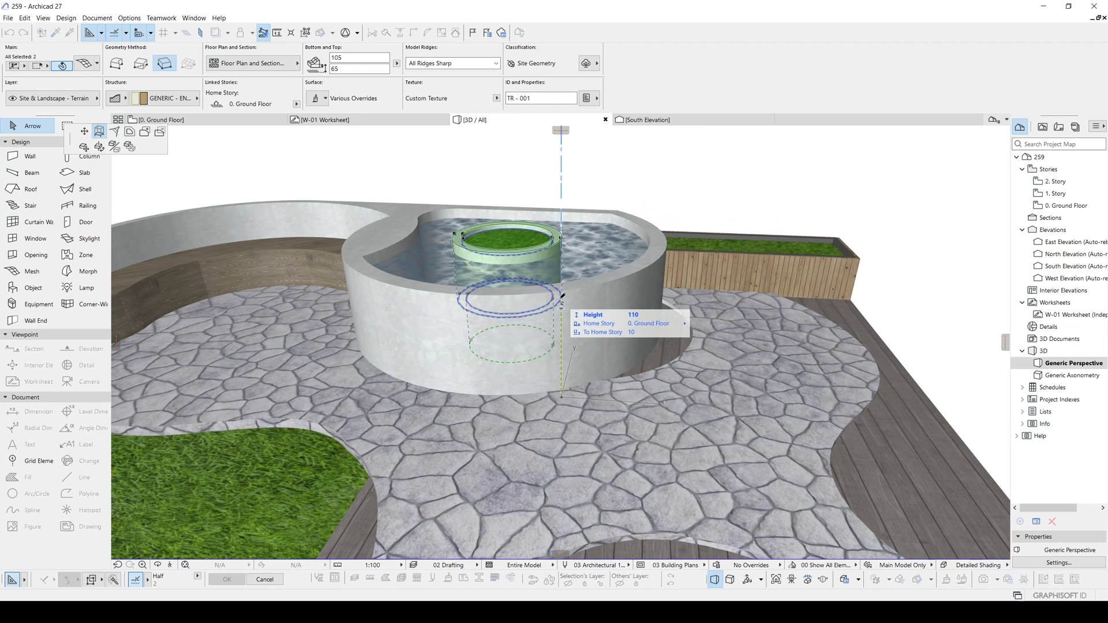
middle_click_drag(640, 277, 642, 313, "shift")
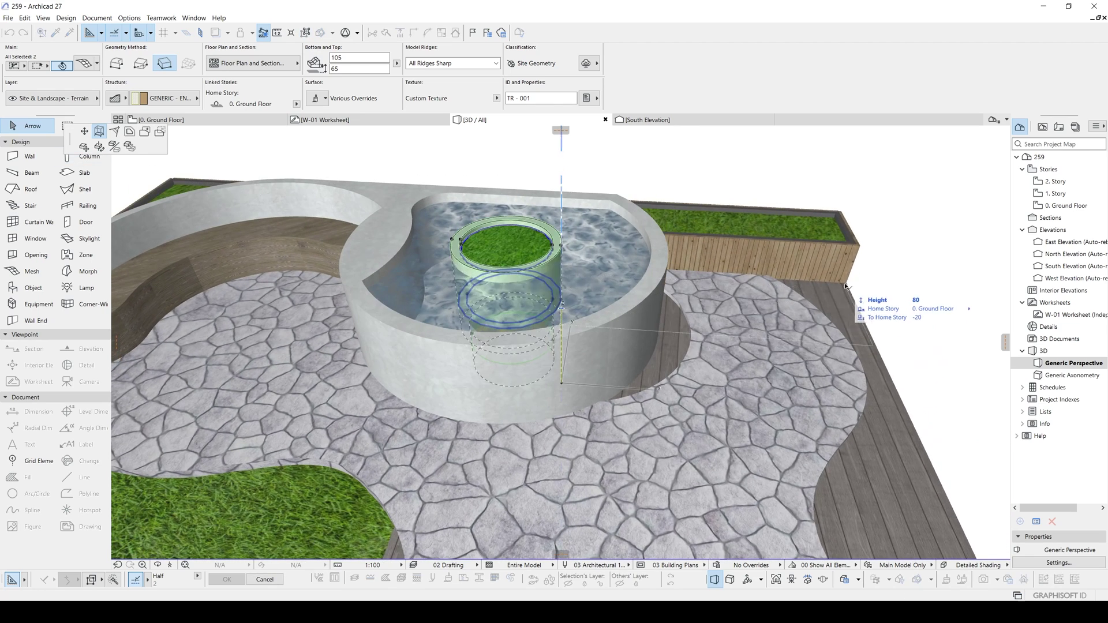
left_click(845, 285)
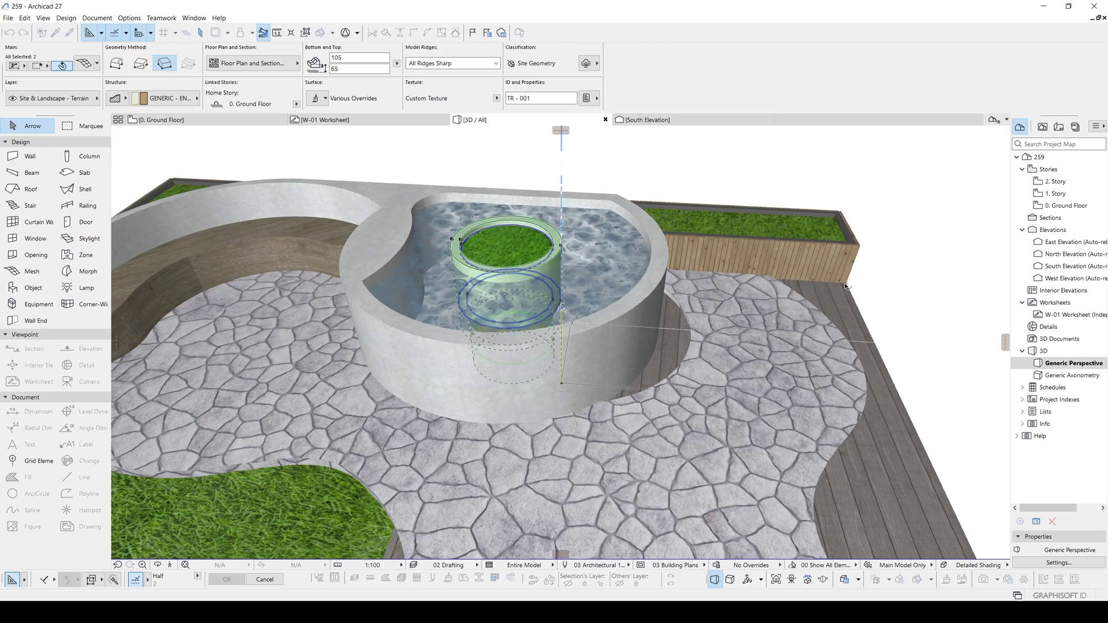
left_click(918, 291)
Step: Examine the raised central planter, the water basin and the curved bench wall from several angles in the 3D view
scroll(773, 328, "down", 2)
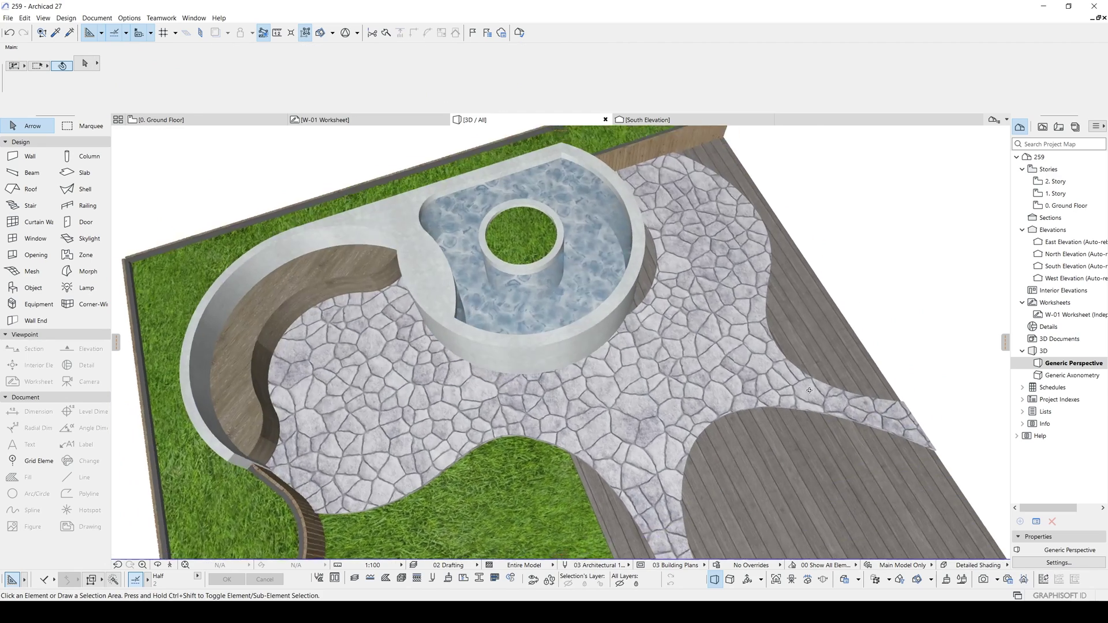
left_click_drag(812, 394, 555, 312)
scroll(575, 329, "up", 1)
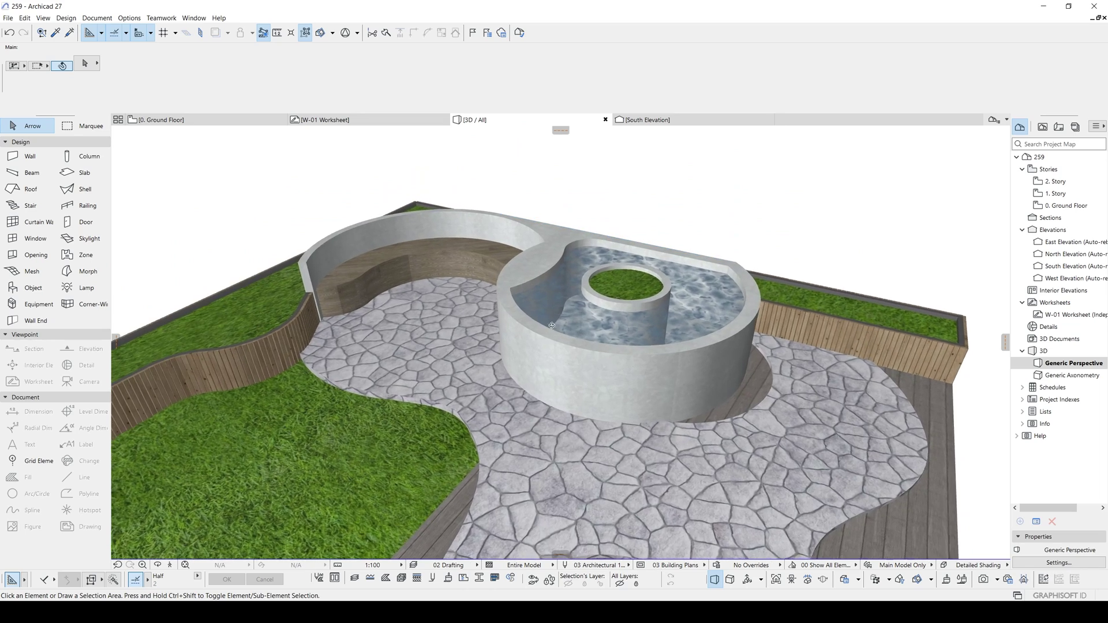
middle_click_drag(575, 328, 898, 335, "shift")
middle_click_drag(445, 306, 709, 344)
left_click_drag(709, 344, 589, 334)
middle_click_drag(614, 327, 555, 335, "shift")
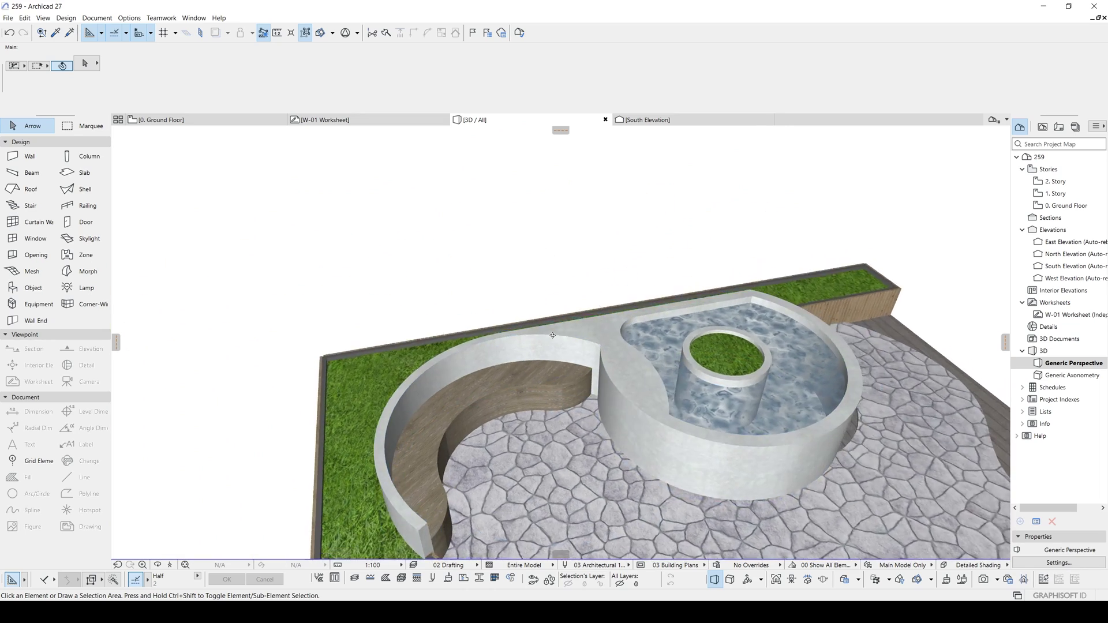
Step: On the ground floor plan, draw a circle of radius 145 centred on the central planter, following the round basin's outer edge
key("F2")
left_click(580, 267)
middle_click_drag(422, 308, 472, 306)
scroll(472, 306, "up", 1)
scroll(474, 306, "up", 3)
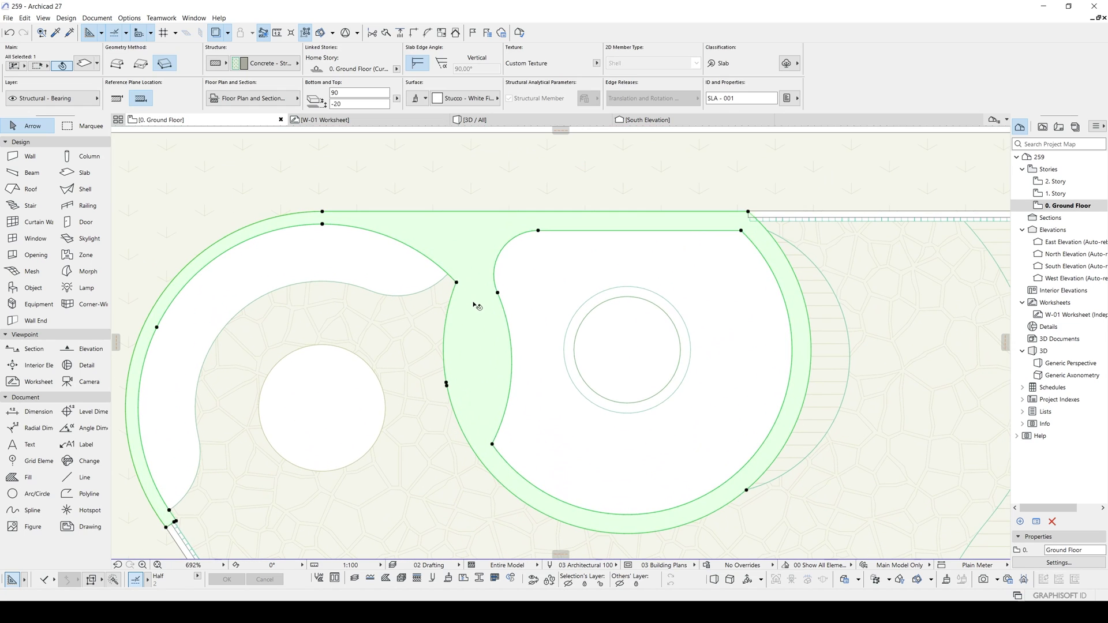
key("Escape")
key("c")
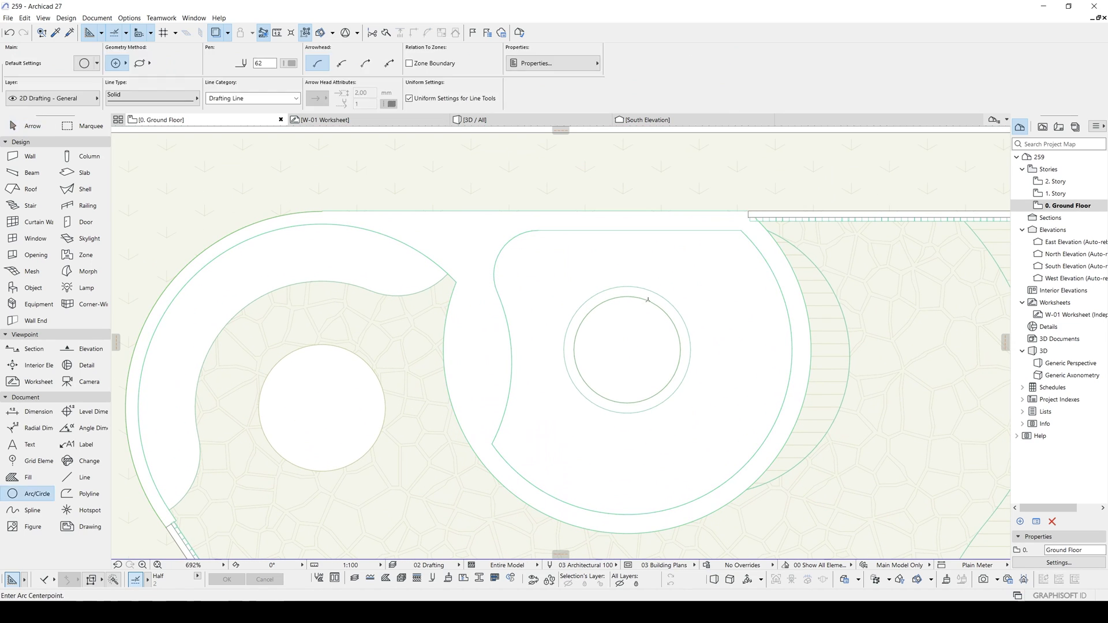
left_click(627, 349)
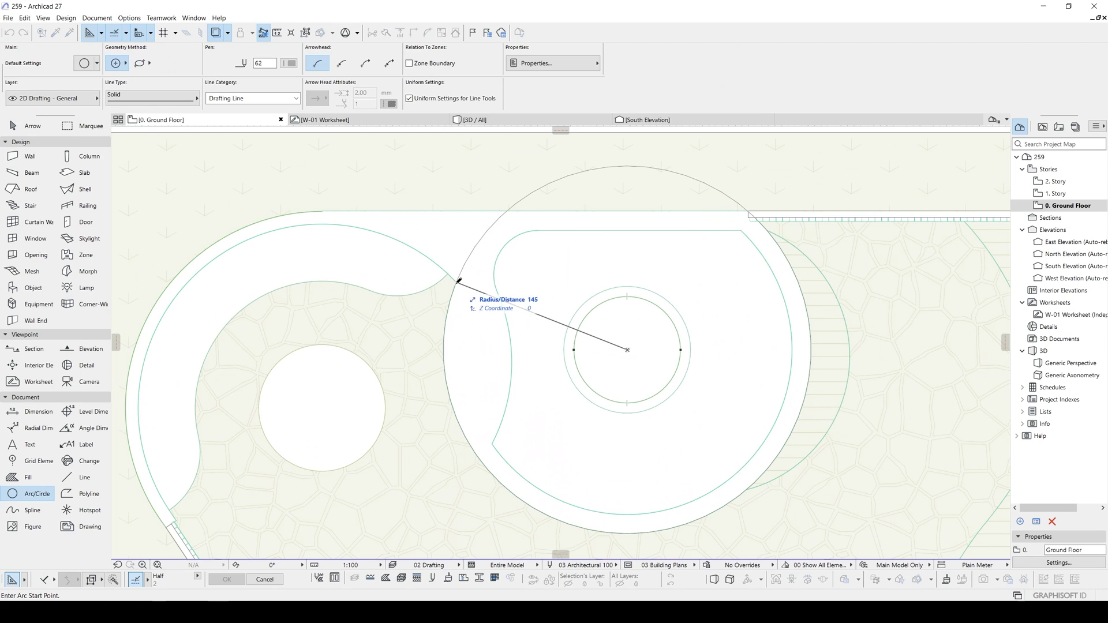
left_click(456, 283)
key("Escape")
Step: Copy the combined bench wall and basin slab in place, then trim one slab along the circle to keep only the bench wall
left_click(459, 274)
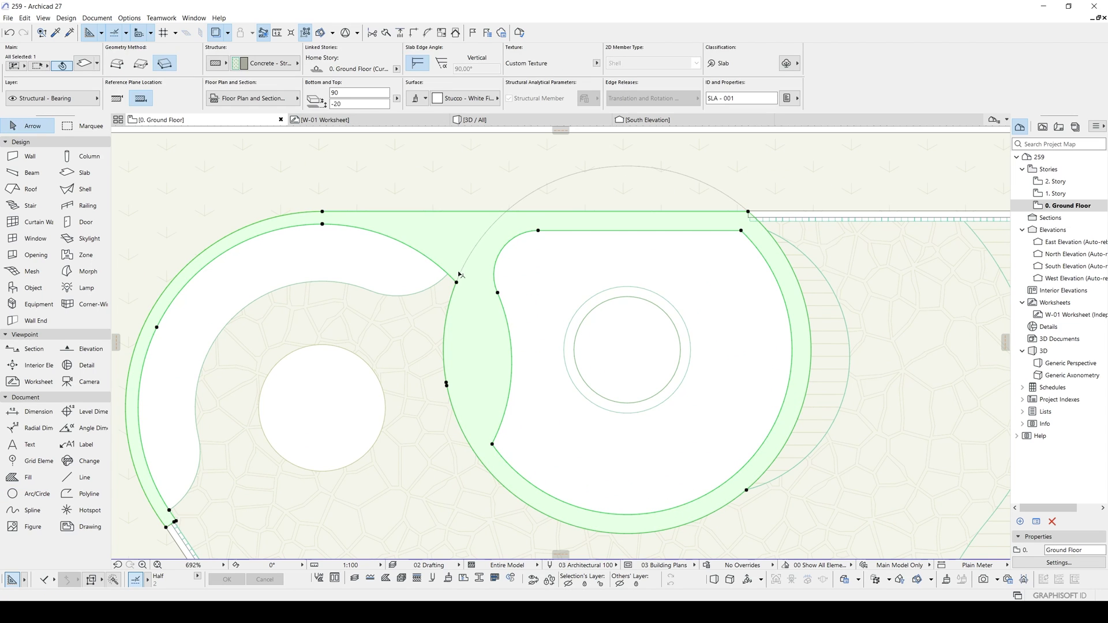
key("ctrl+shift+d")
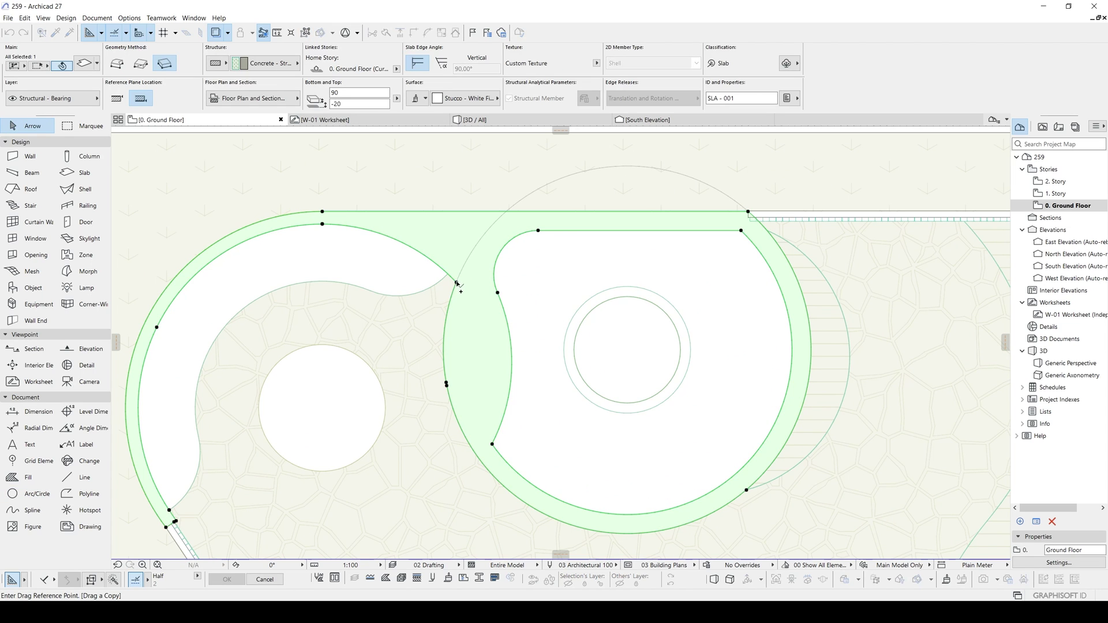
left_click(456, 282)
left_click(457, 283)
middle_click_drag(449, 257, 437, 318)
left_click(735, 273)
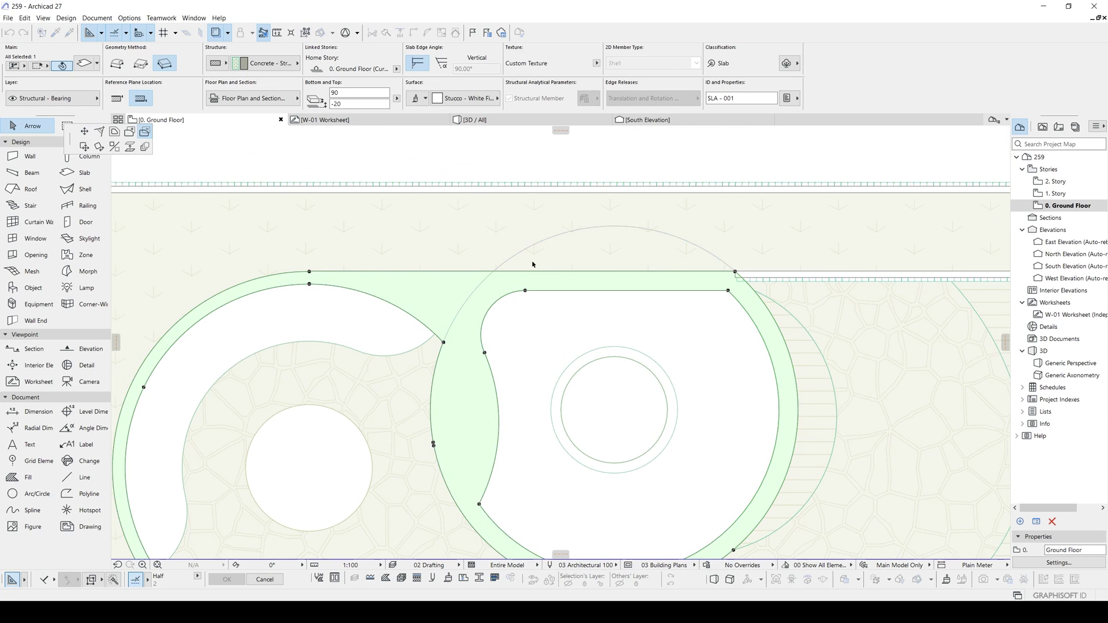
left_click(493, 271)
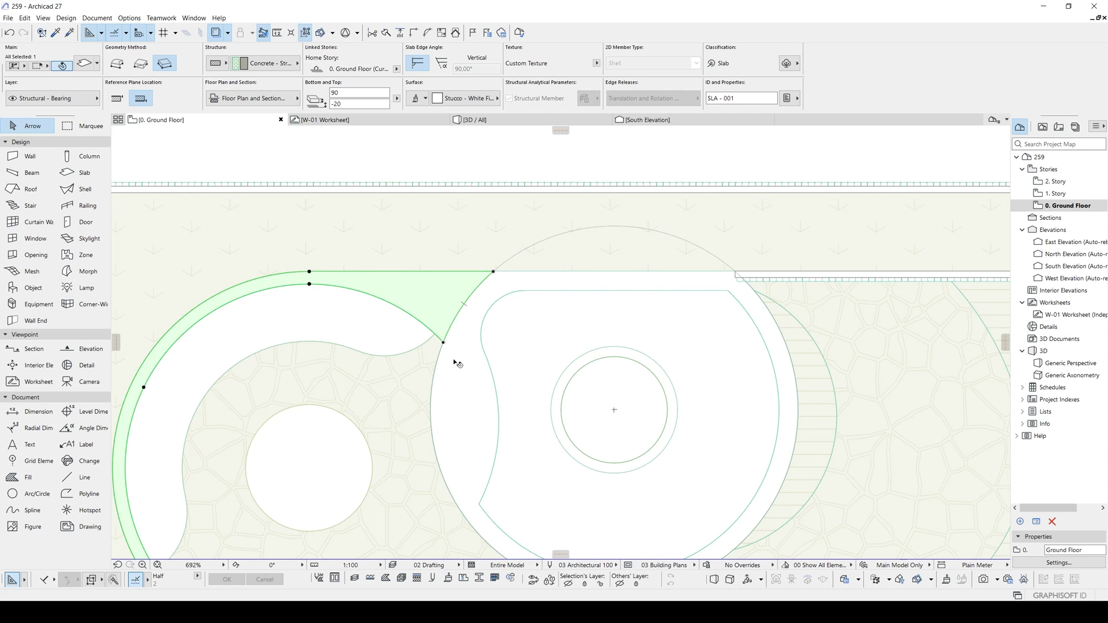
Step: Trim the other overlapping slab along the circle to keep only the round basin's ring
key("ctrl+z")
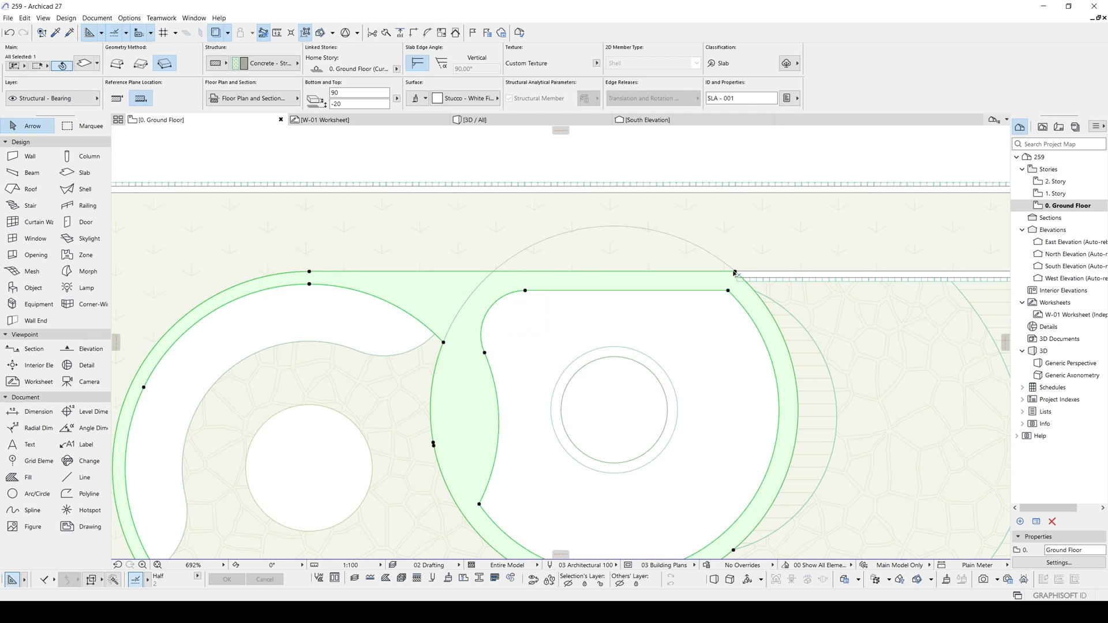
middle_click_drag(485, 306, 479, 308)
scroll(483, 299, "down", 1)
scroll(484, 299, "up", 1)
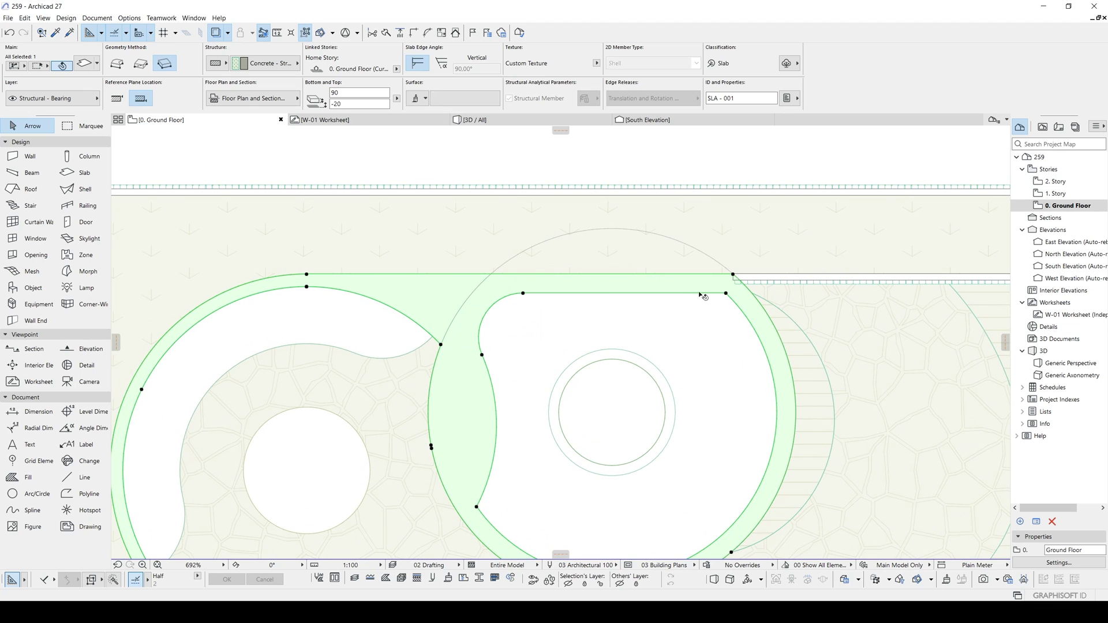
left_click(733, 275)
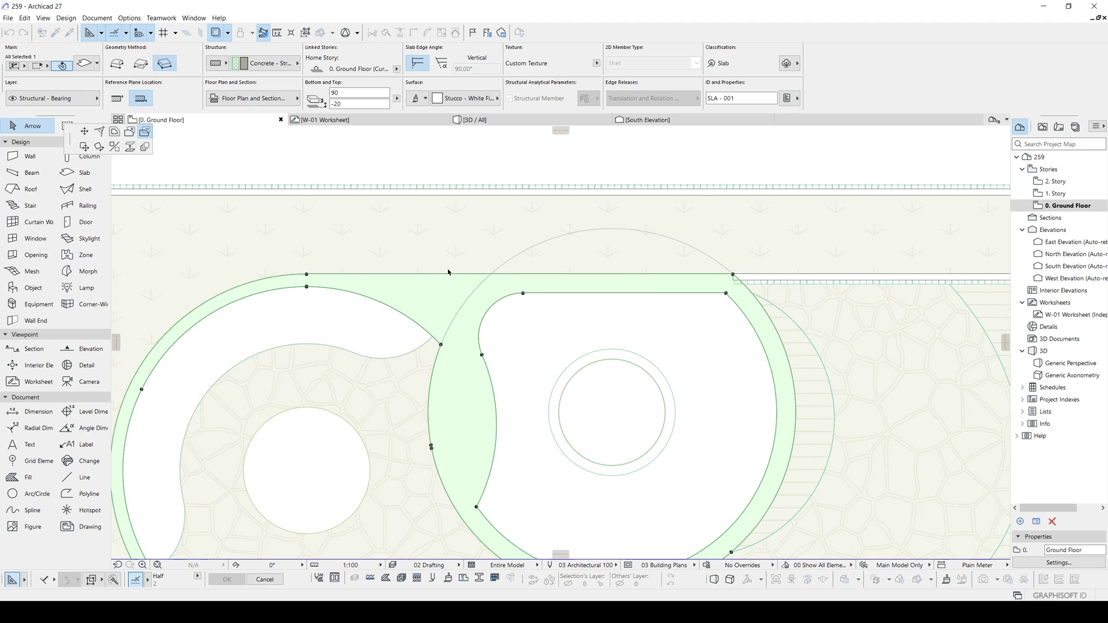
middle_click_drag(421, 292, 470, 282)
key("space")
left_click(482, 276)
scroll(435, 293, "down", 2)
scroll(436, 299, "down", 1)
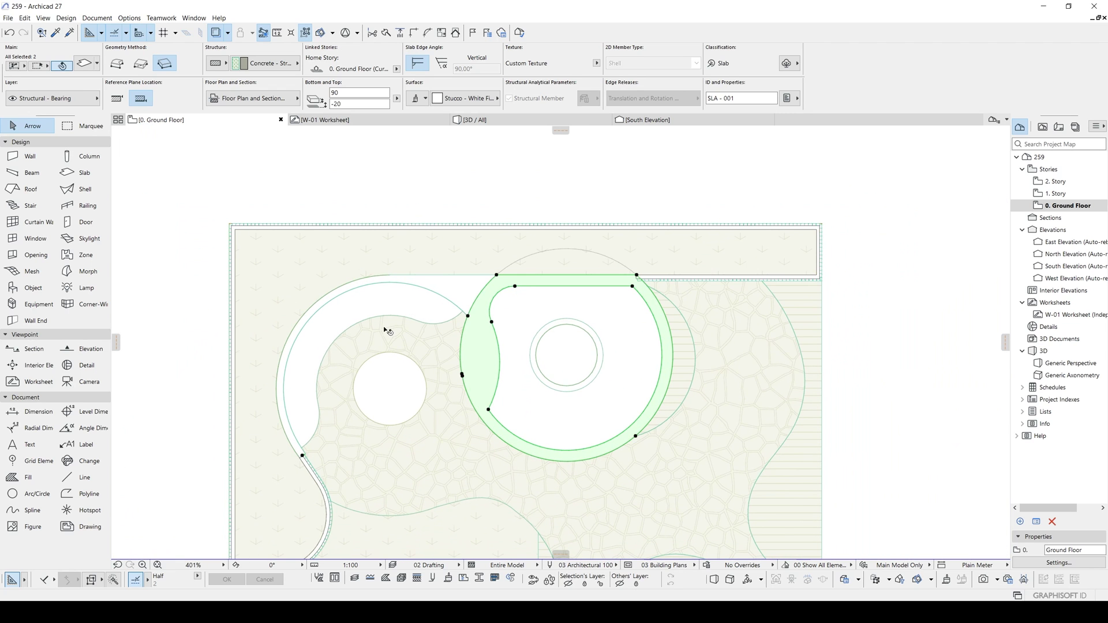
Step: In the 3D view, set the round basin ring slab's thickness to 60
key("F3")
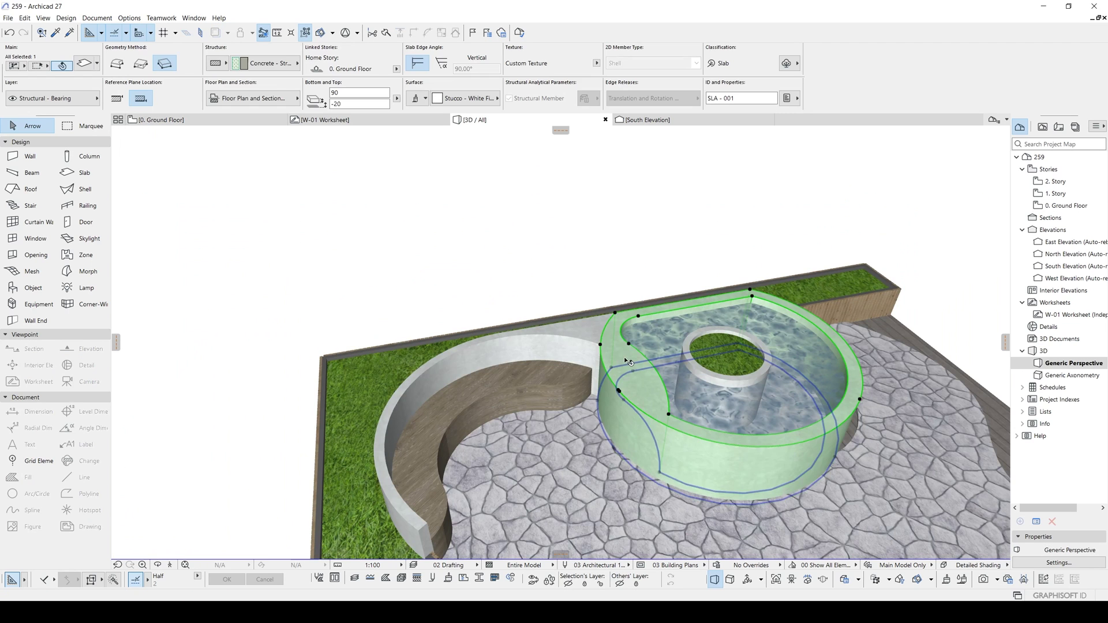
middle_click_drag(625, 356, 622, 329, "shift")
left_click(344, 93)
key("Return")
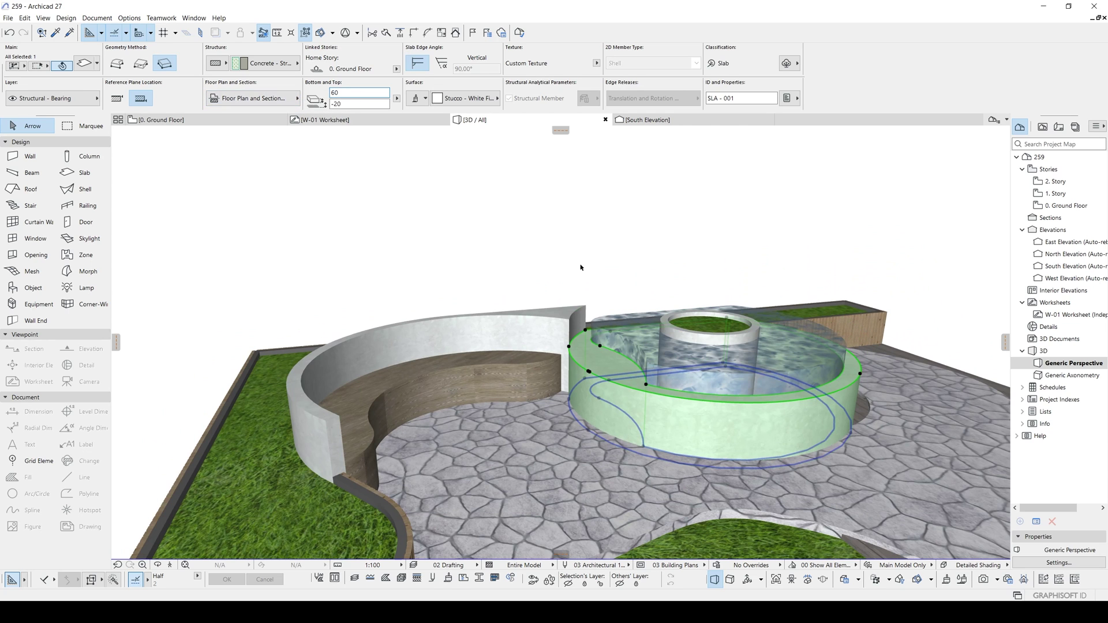
key("Escape")
Step: Select the water slab, the grass mesh and the central planter and move them down together, bringing the water slab's base to -45
middle_click_drag(585, 262, 505, 402, "shift")
middle_click_drag(662, 372, 605, 342, "shift")
left_click(605, 342)
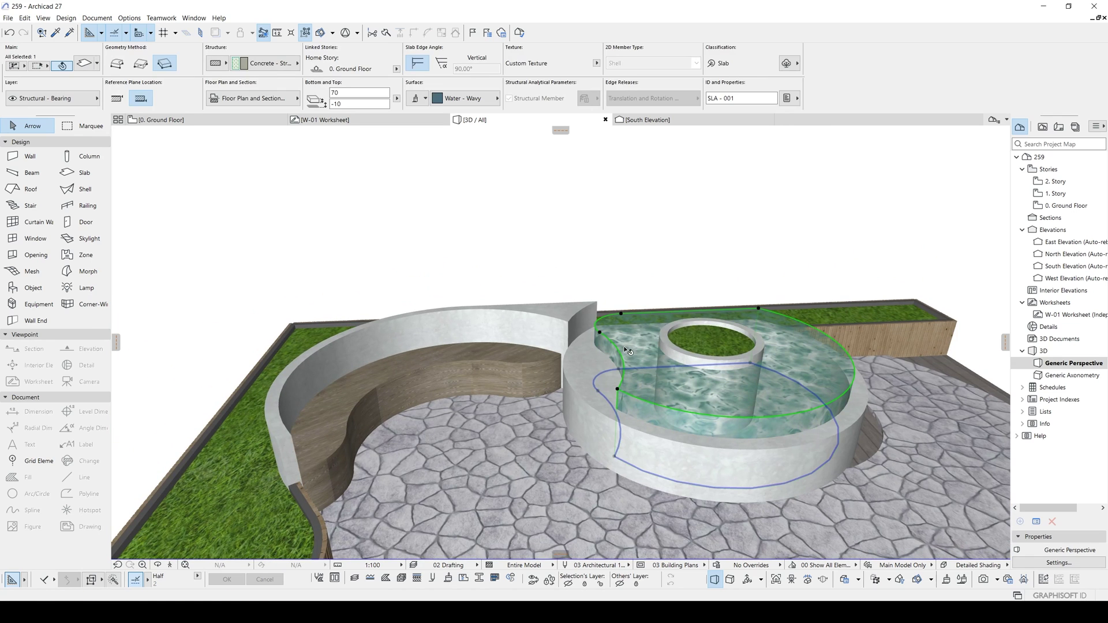
left_click(673, 339)
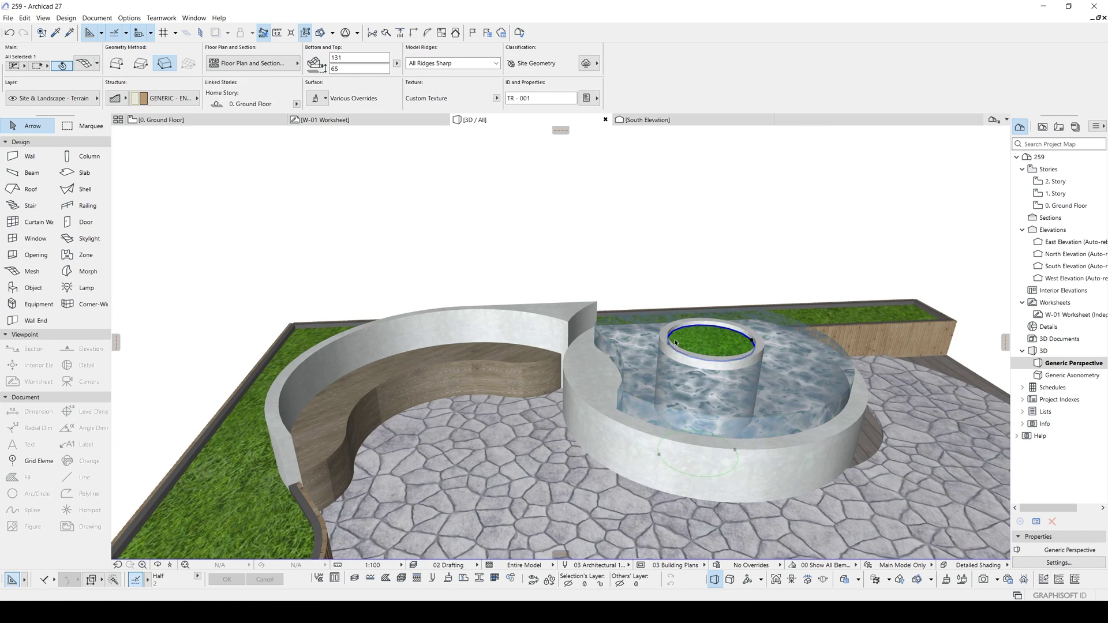
left_click(664, 342, "shift")
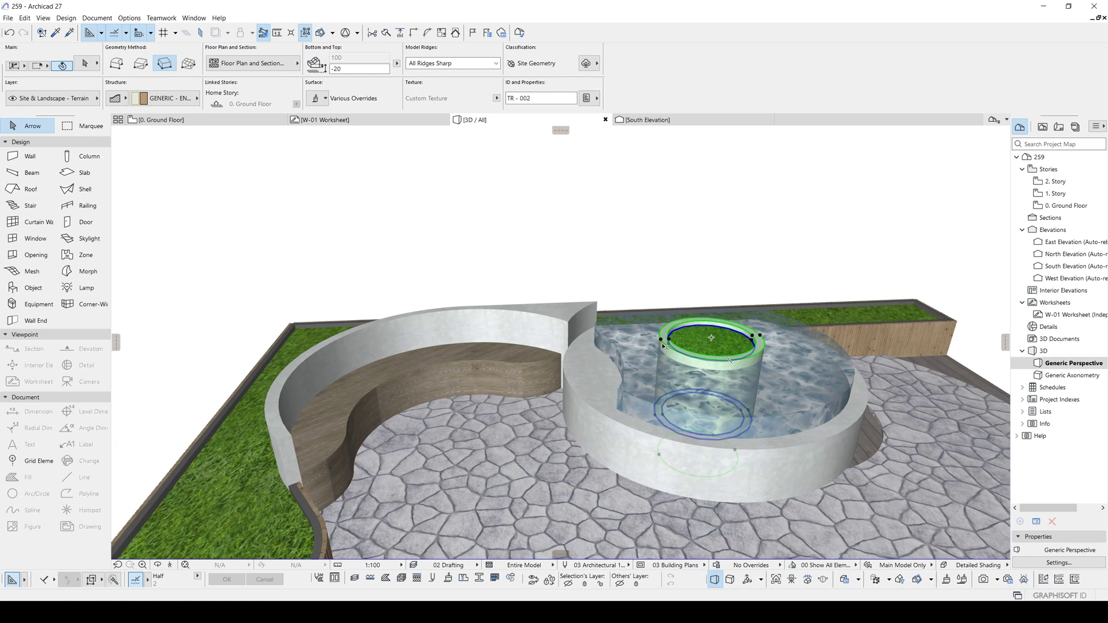
left_click(633, 344, "shift")
key("ctrl+d")
left_click(601, 335)
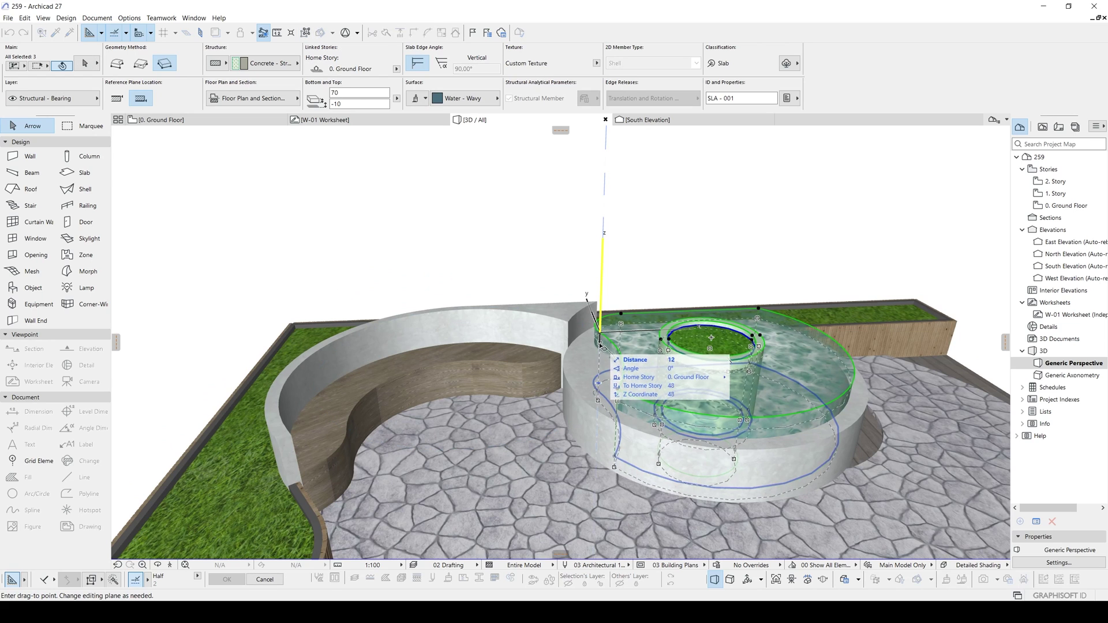
type("30")
key("Return")
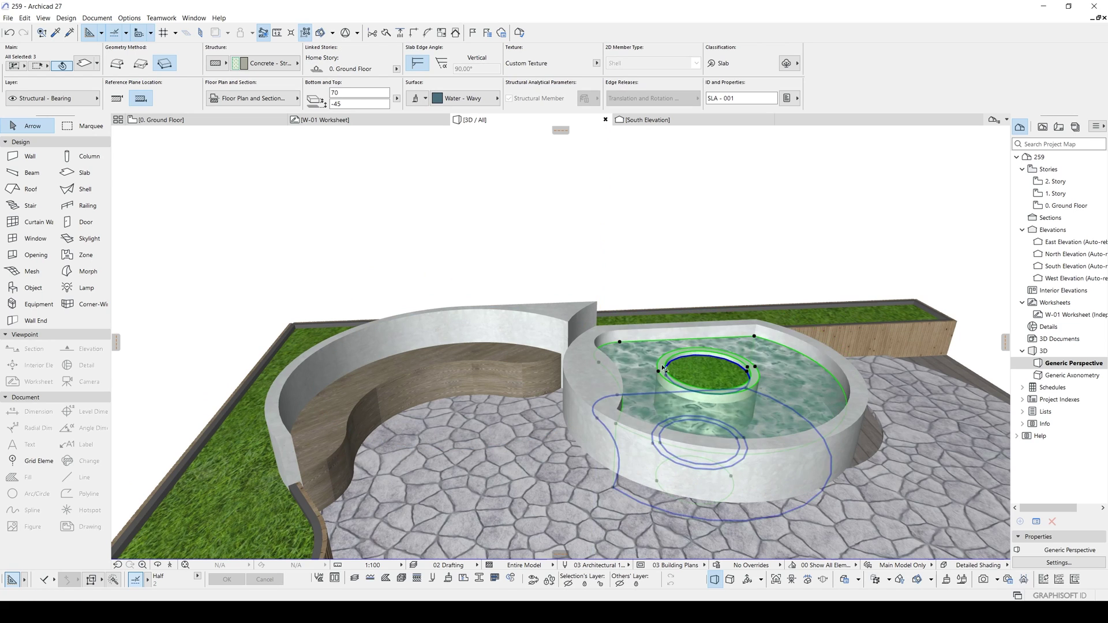
Step: Examine the lowered water basin and the whole garden from elevated viewpoints in the 3D view
middle_click_drag(674, 366, 647, 369, "shift")
left_click(806, 260)
left_click(806, 260)
middle_click_drag(805, 260, 625, 353, "shift")
scroll(500, 335, "down", 3)
middle_click_drag(500, 335, 486, 249)
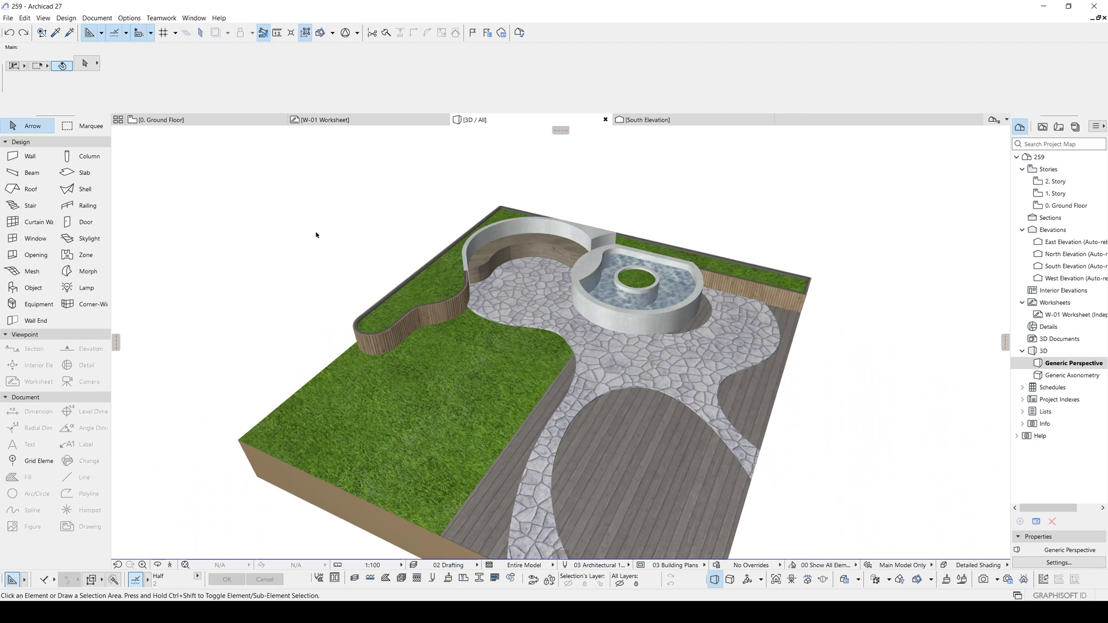
scroll(502, 377, "down", 1)
middle_click_drag(465, 364, 665, 361, "shift")
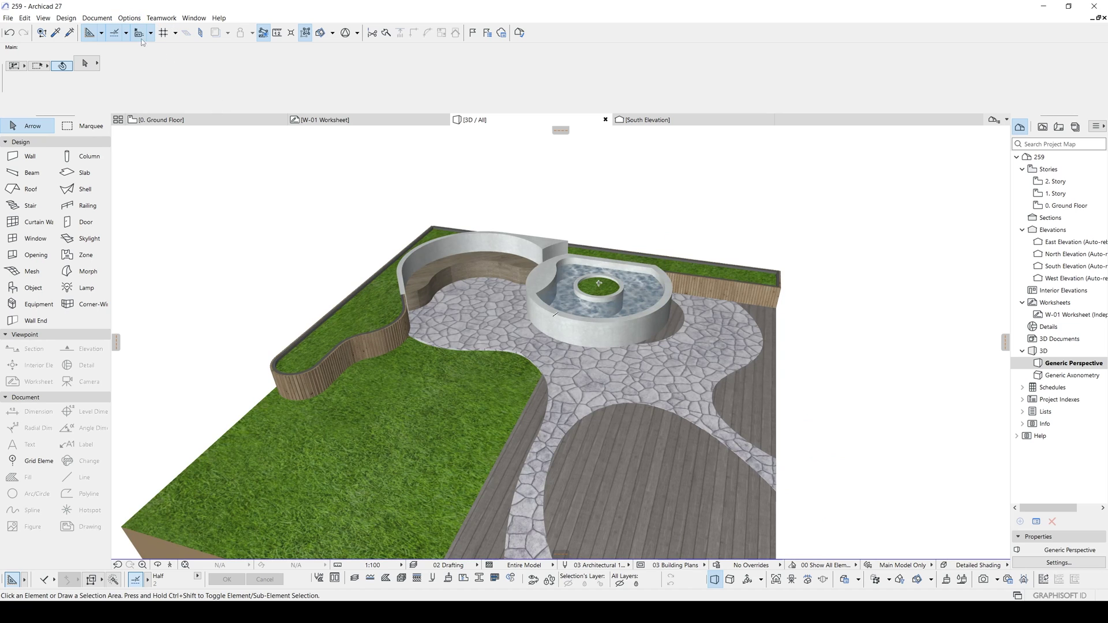
Step: Display the Datasmith export palette and place it over the 3D view near the garden model
left_click(130, 17)
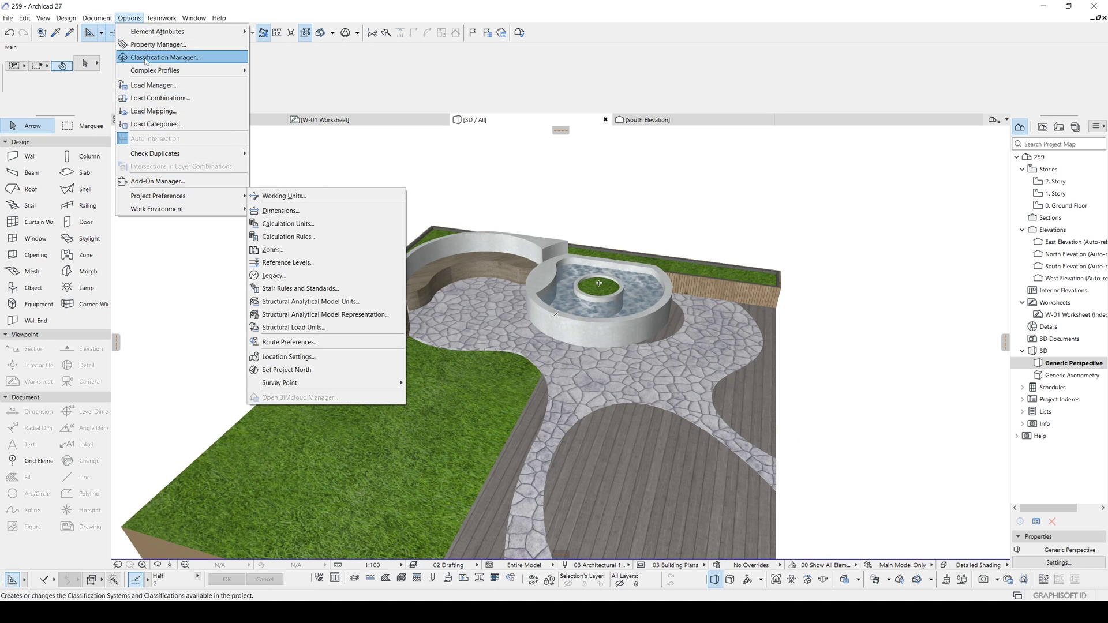
mouse_move(195, 17)
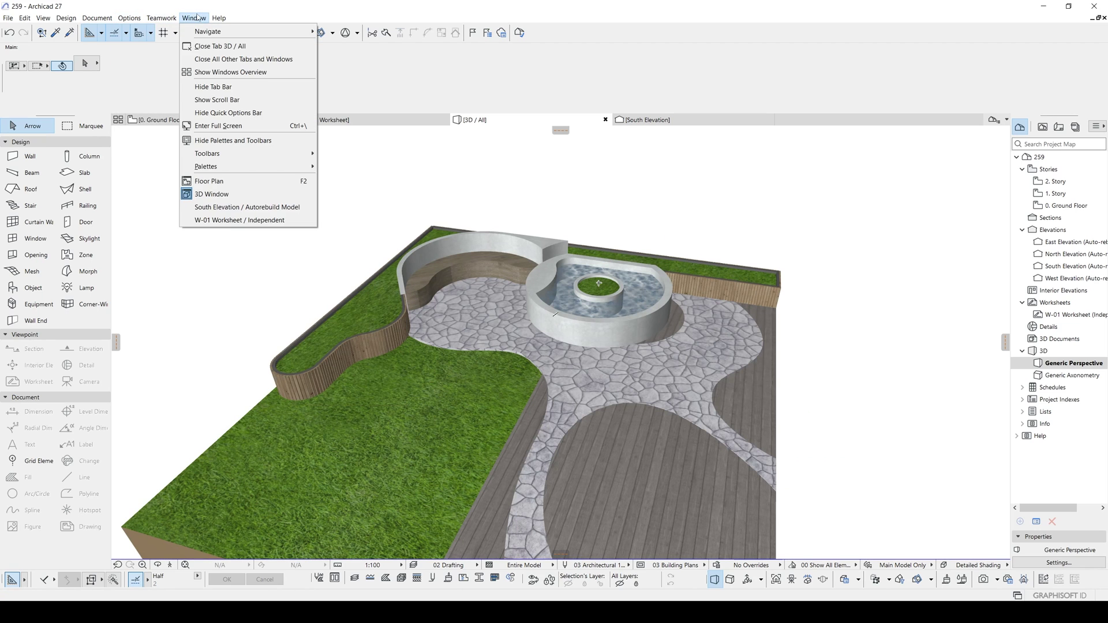
mouse_move(243, 168)
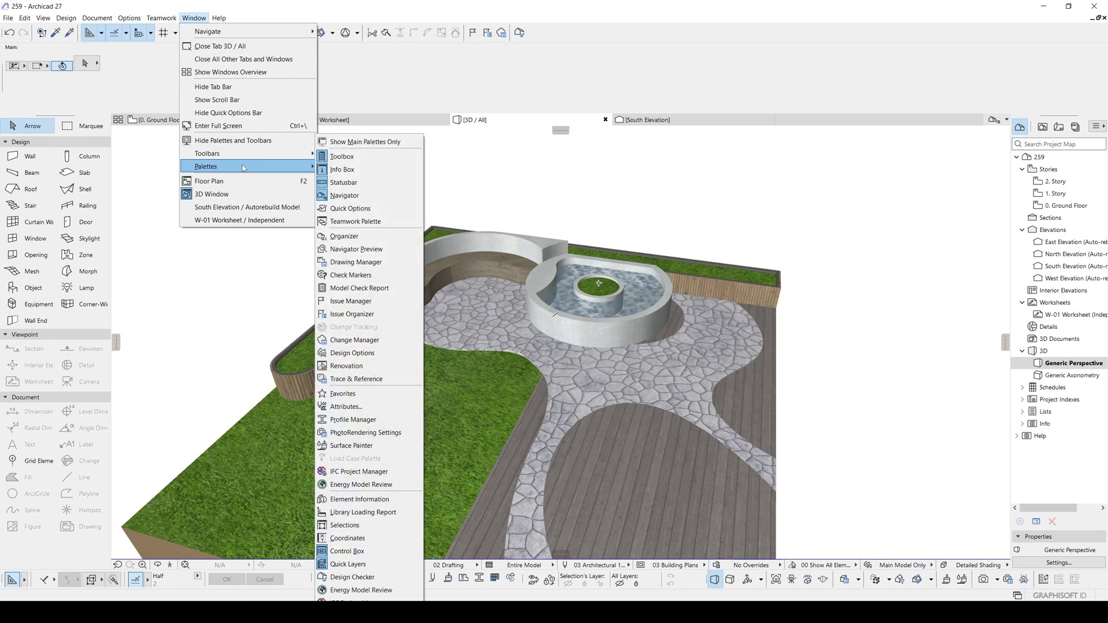
left_click(360, 616)
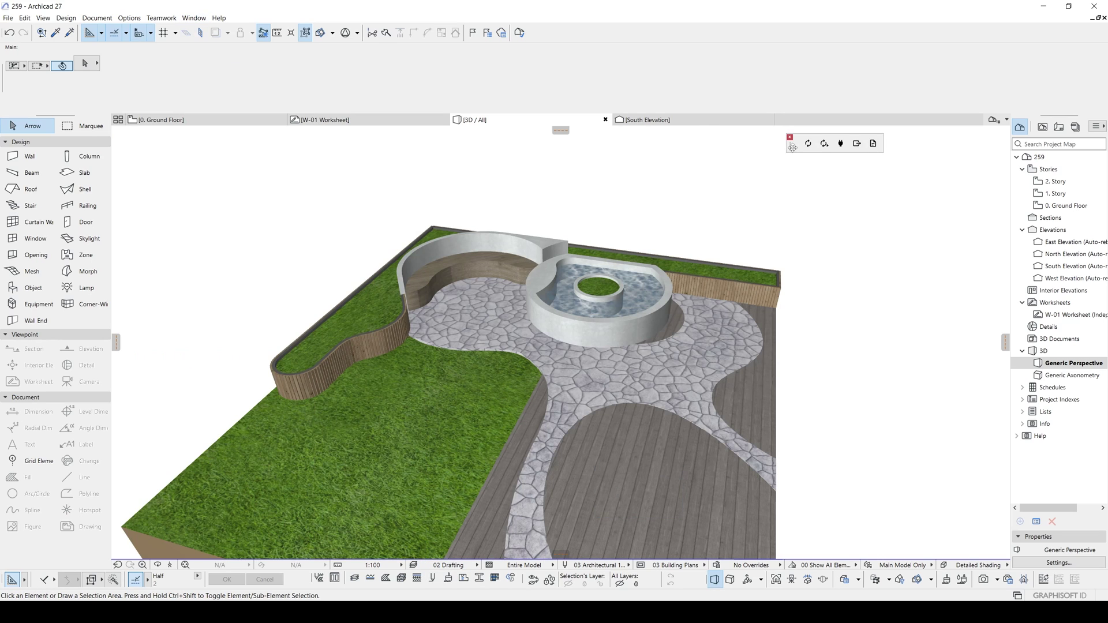
left_click_drag(793, 148, 716, 213)
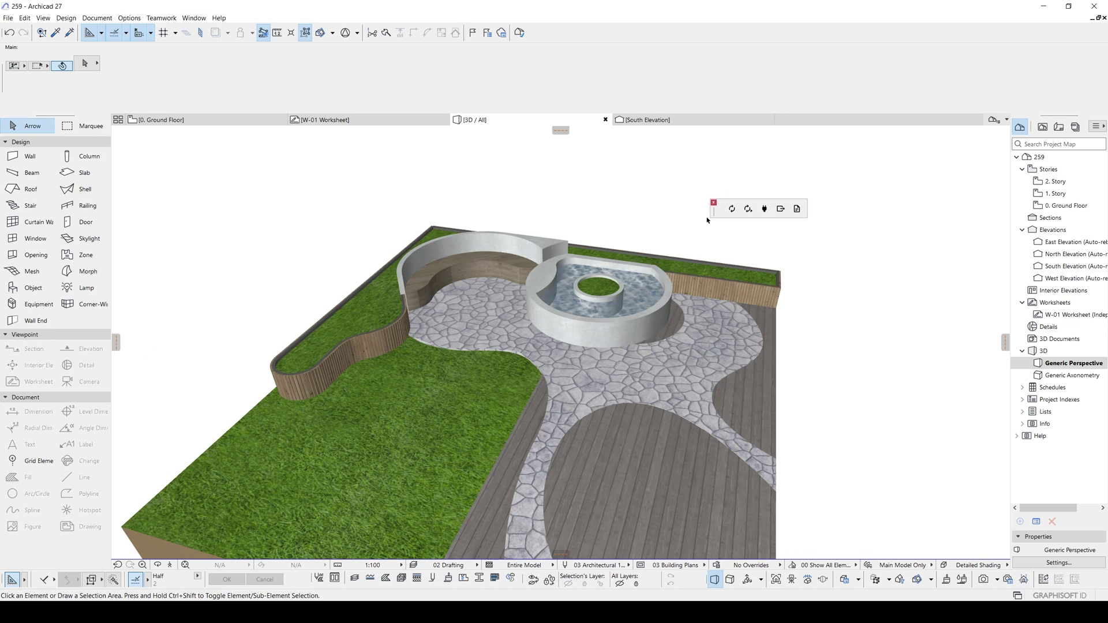
Step: Export the garden model to a Datasmith file named 259 in the 259 folder
left_click(781, 209)
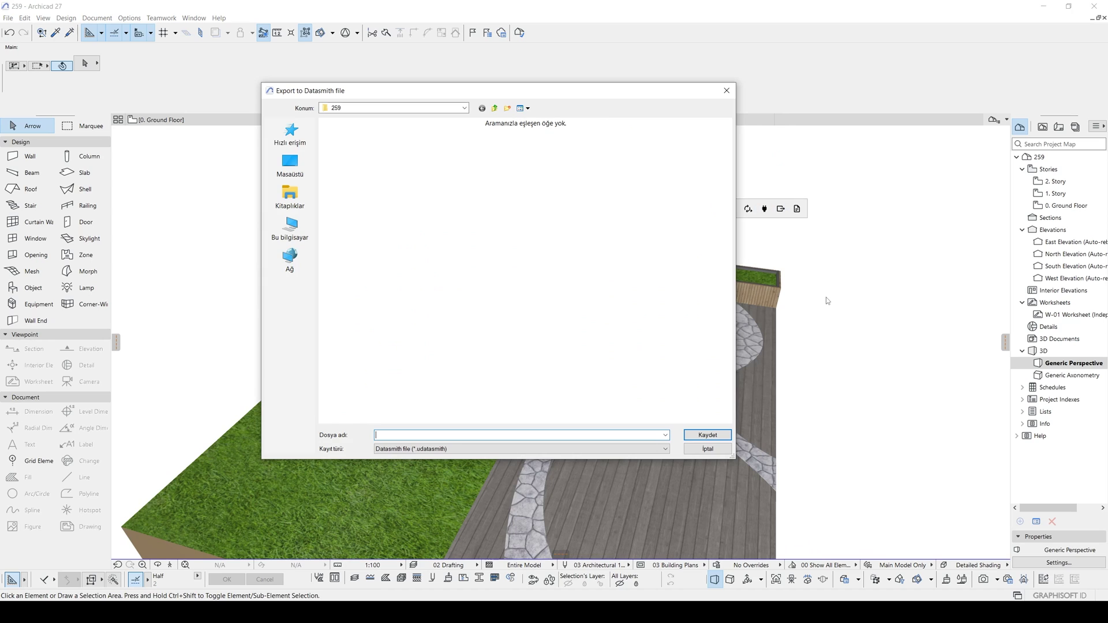
type("259")
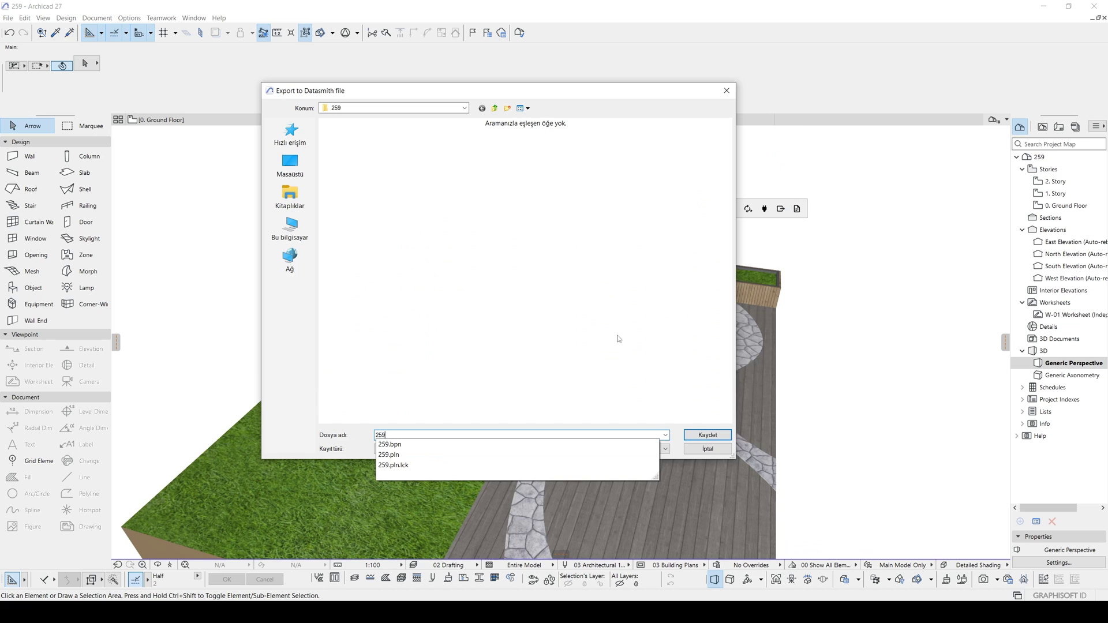
key("Return")
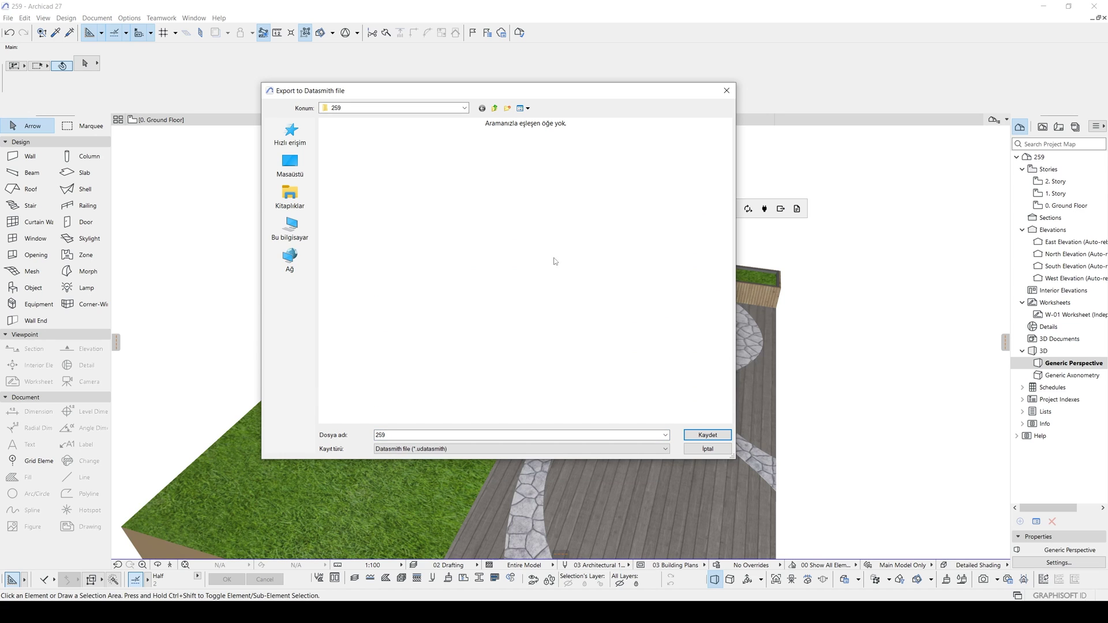
left_click(721, 440)
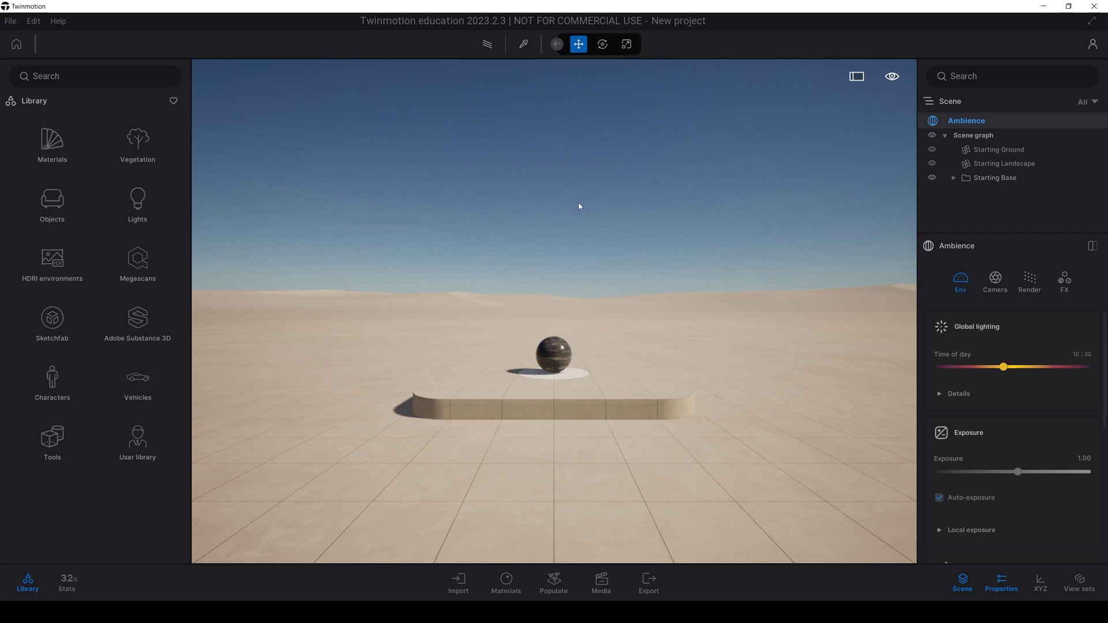
Step: Switch to Twinmotion and select the Starting Base folder with the default pedestal in the new project's scene
right_click_drag(627, 288, 621, 225)
scroll(621, 225, "down", 3)
left_click(609, 335)
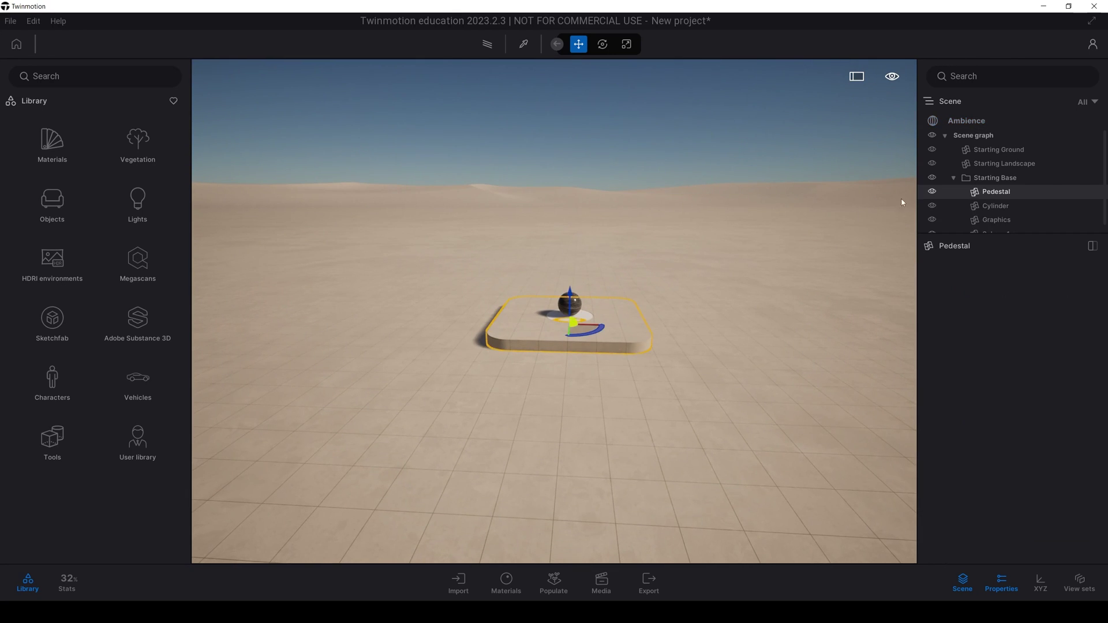
left_click(975, 181)
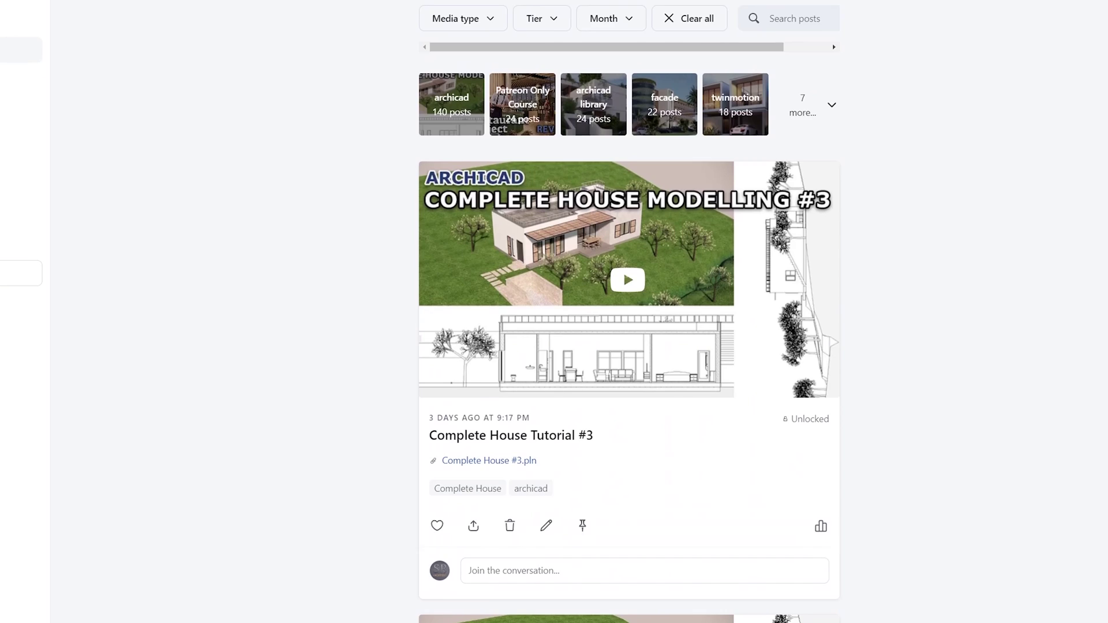
scroll(630, 311, "down", 4)
scroll(629, 311, "down", 6)
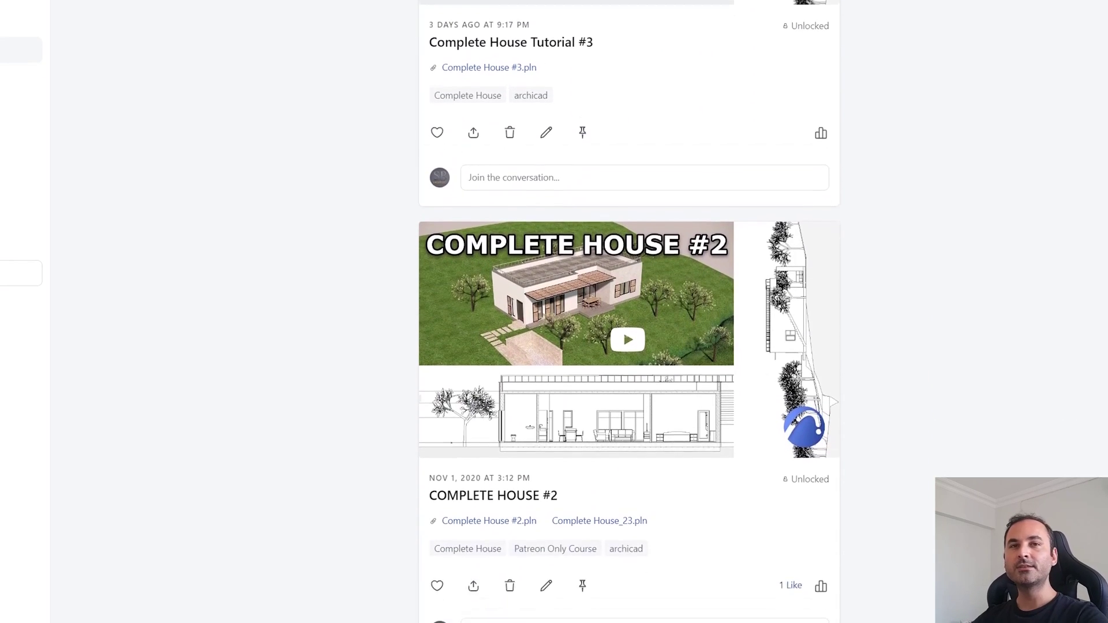
scroll(629, 312, "down", 6)
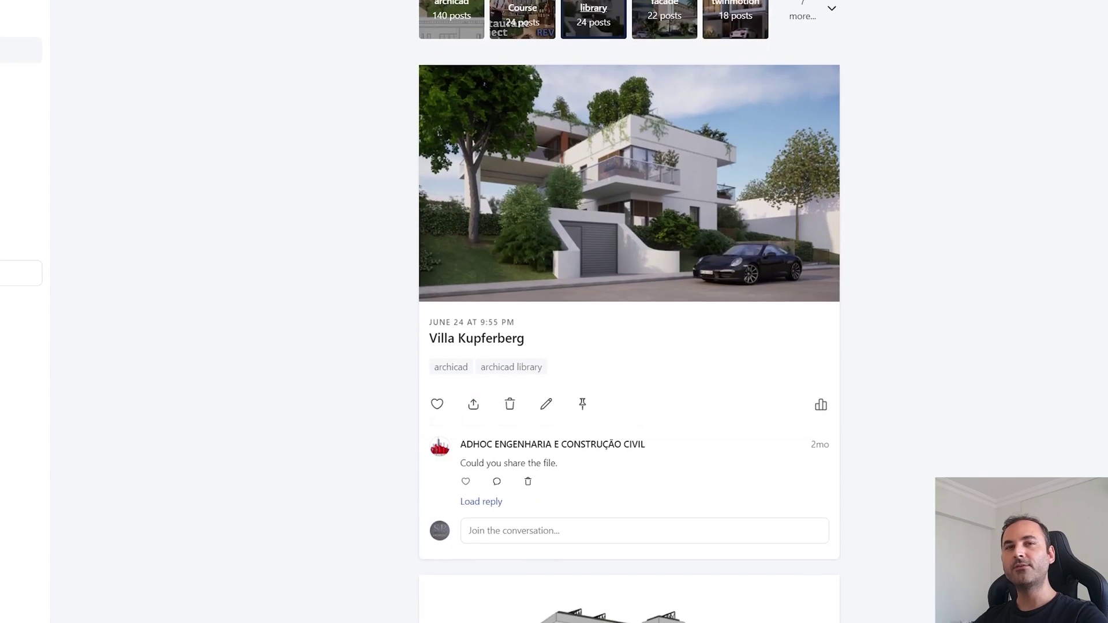
scroll(629, 311, "down", 4)
scroll(629, 312, "down", 9)
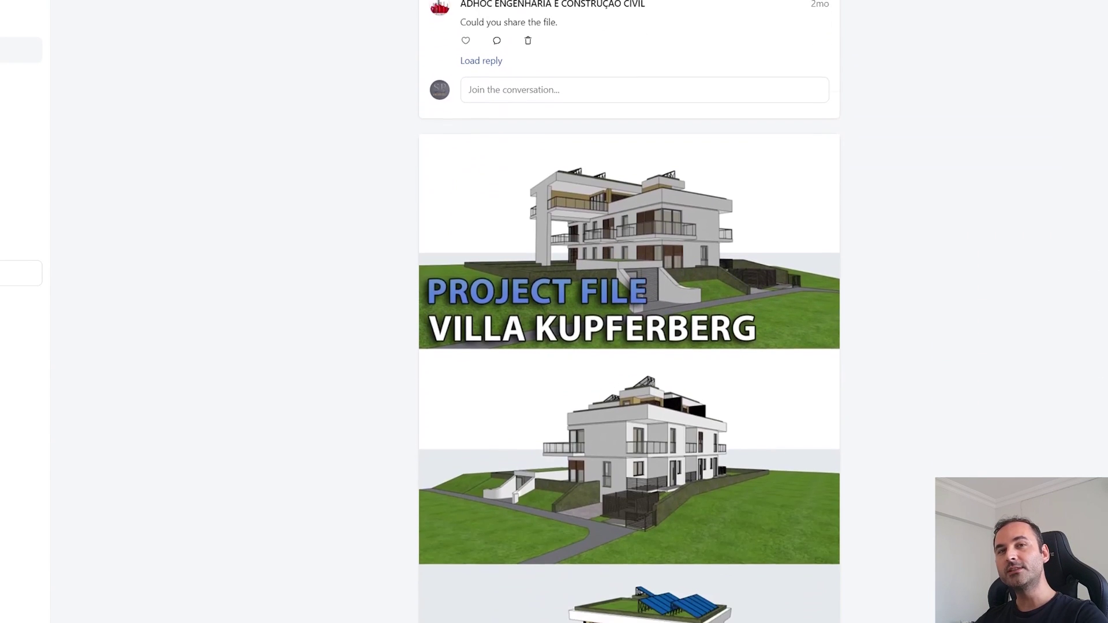
scroll(629, 312, "down", 11)
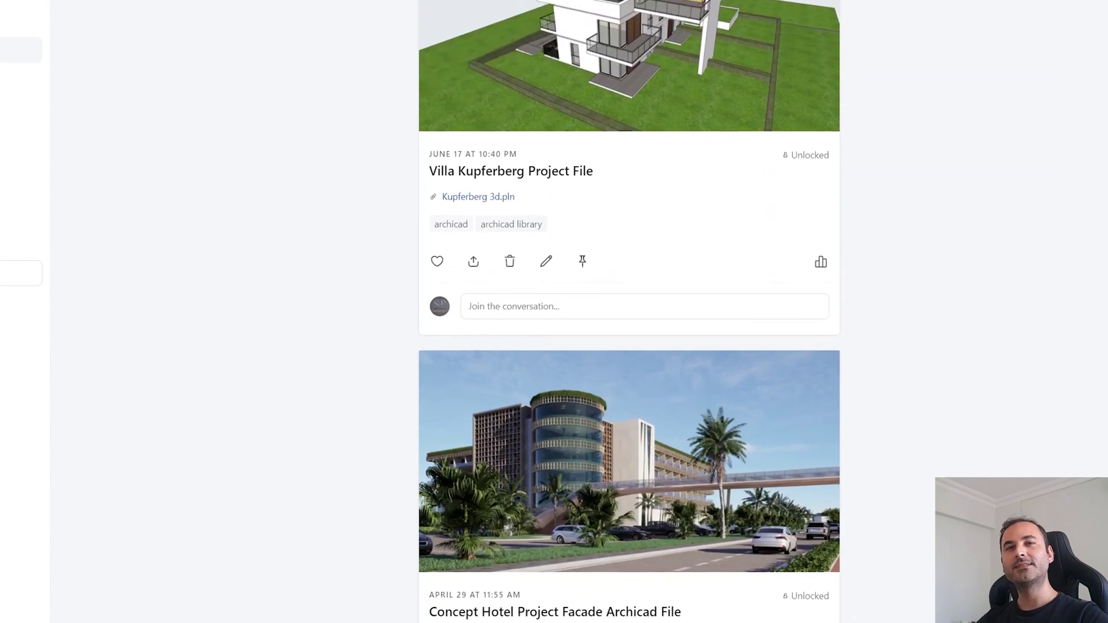